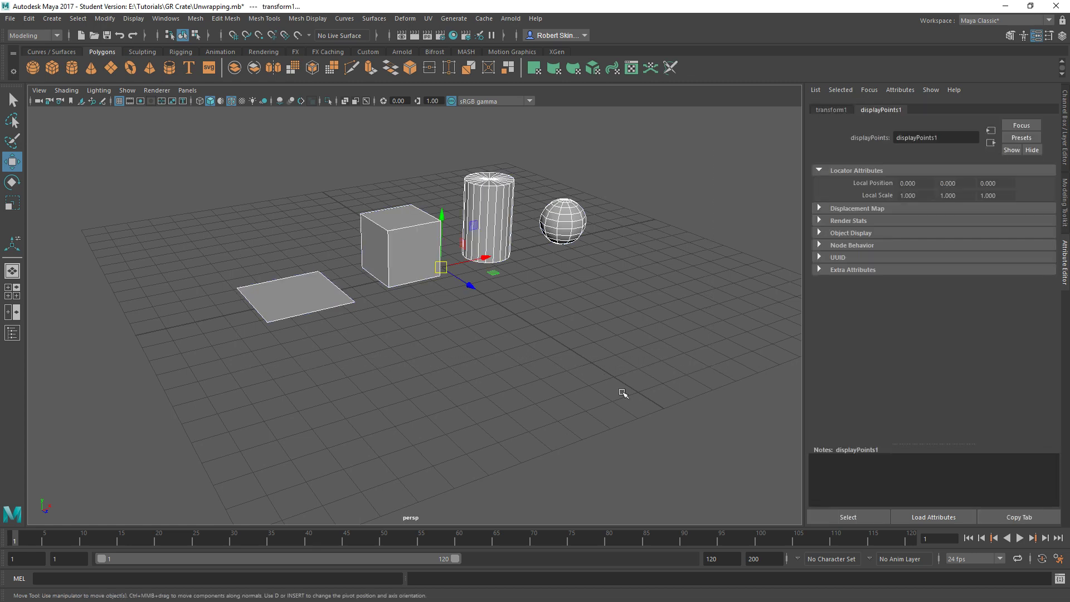
Clear the current selection and switch the flat plane to face selection mode.
click(516, 342)
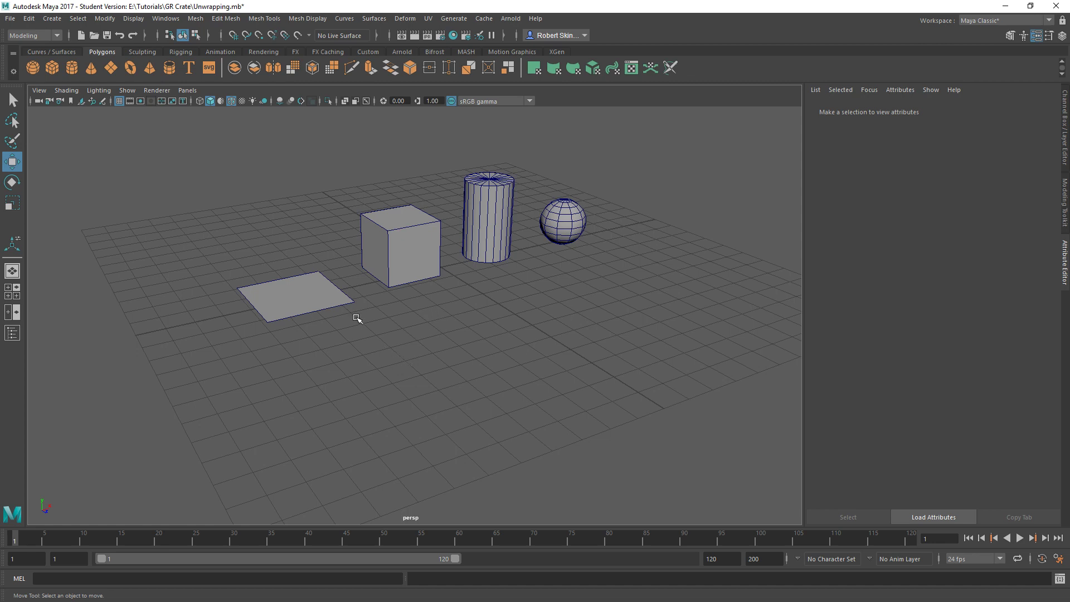
alt+middle_drag(502, 279, 450, 325)
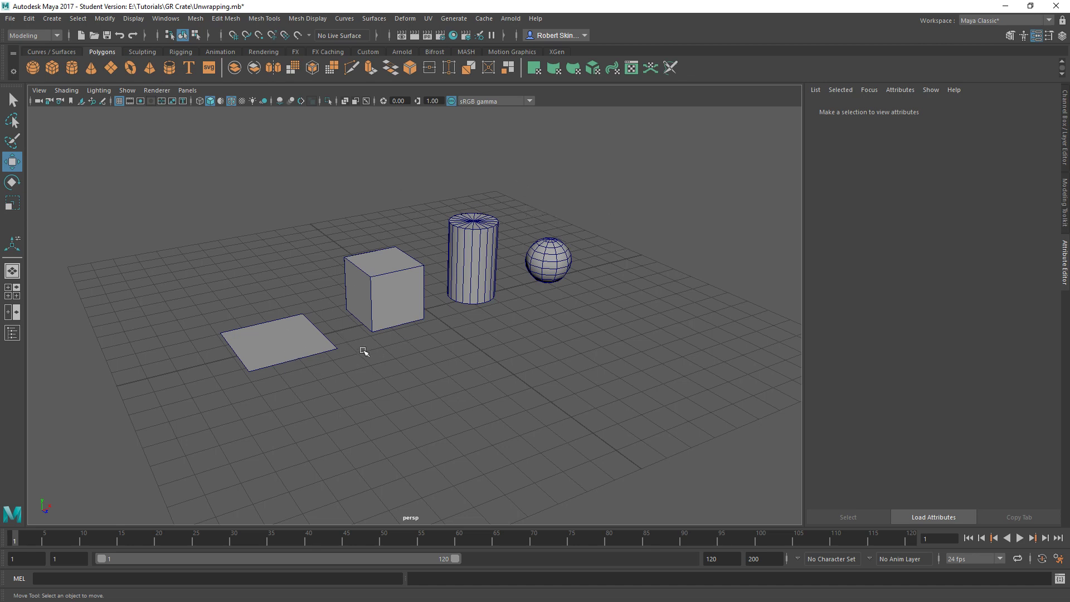
right_drag(309, 338, 317, 299)
drag(205, 301, 312, 407)
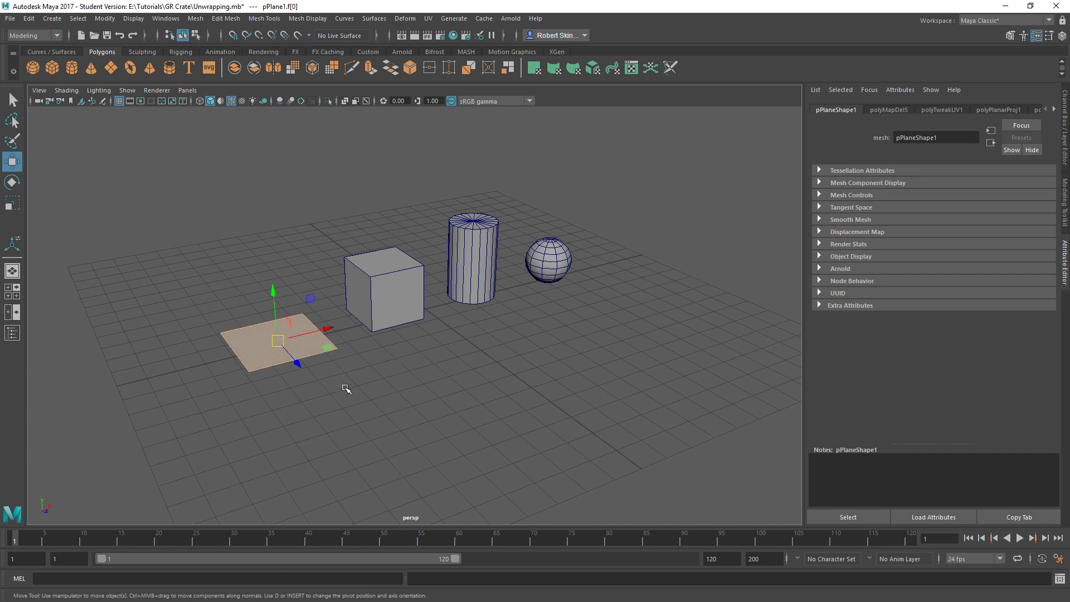
click(332, 409)
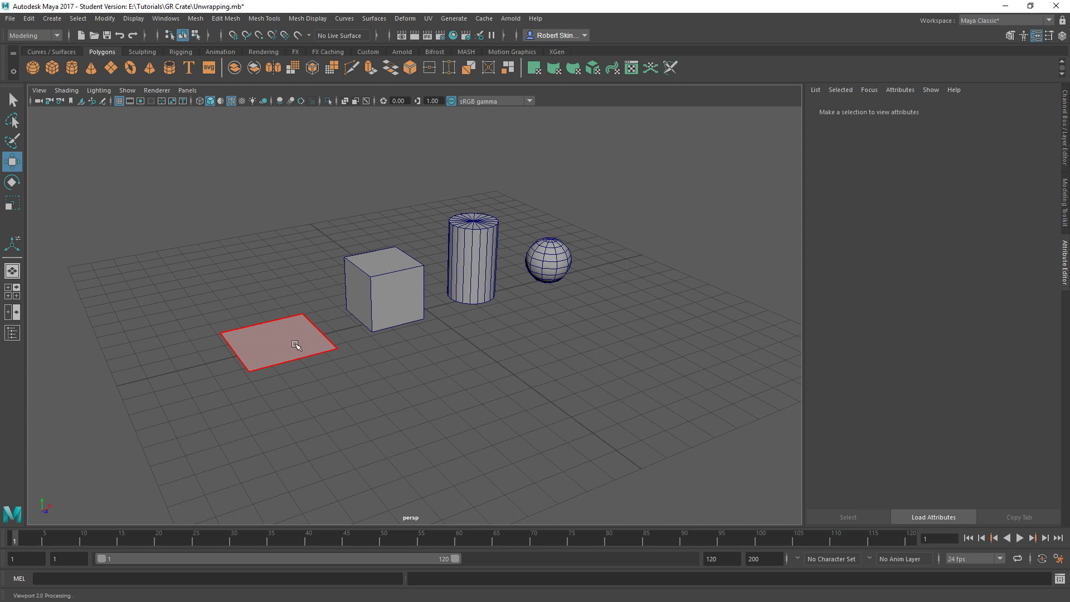
click(335, 316)
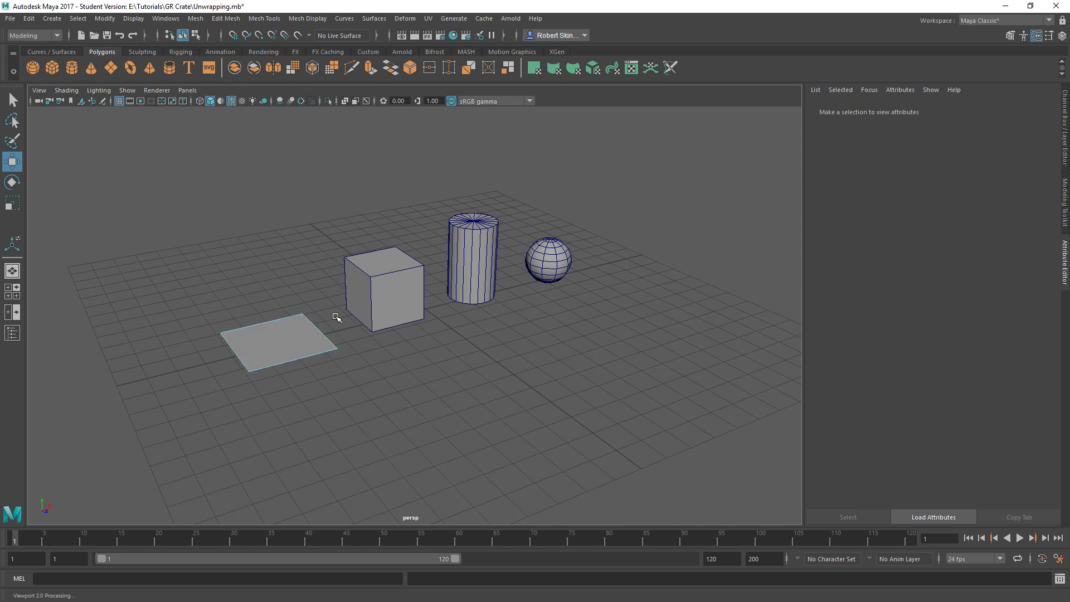
click(296, 341)
Examine the UV Editor's menus and its 0 to 1 UV square in a maximized window, closing the editor when finished.
click(632, 69)
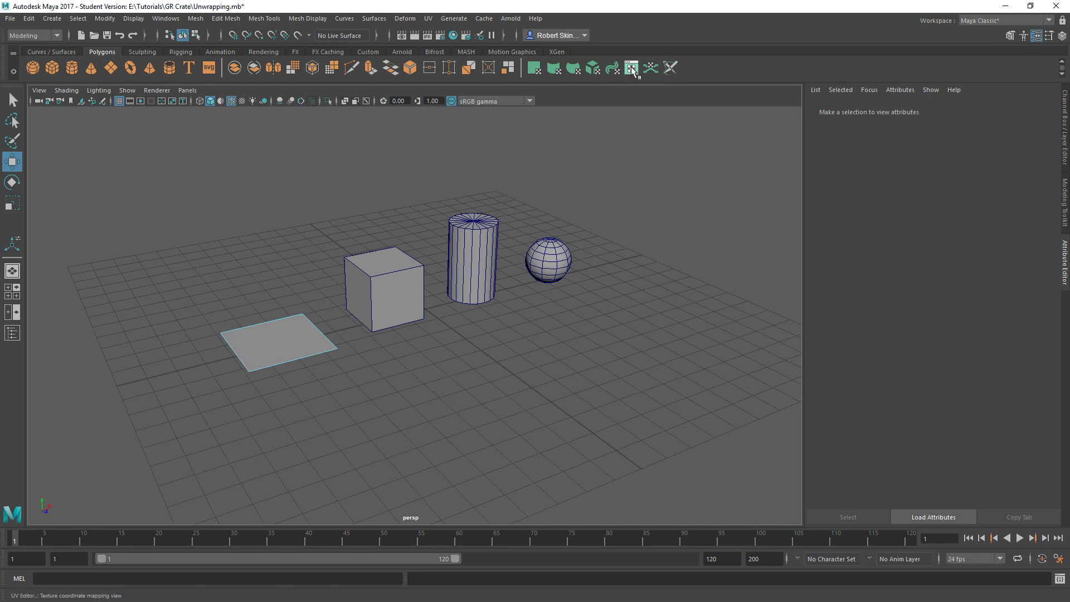
click(632, 69)
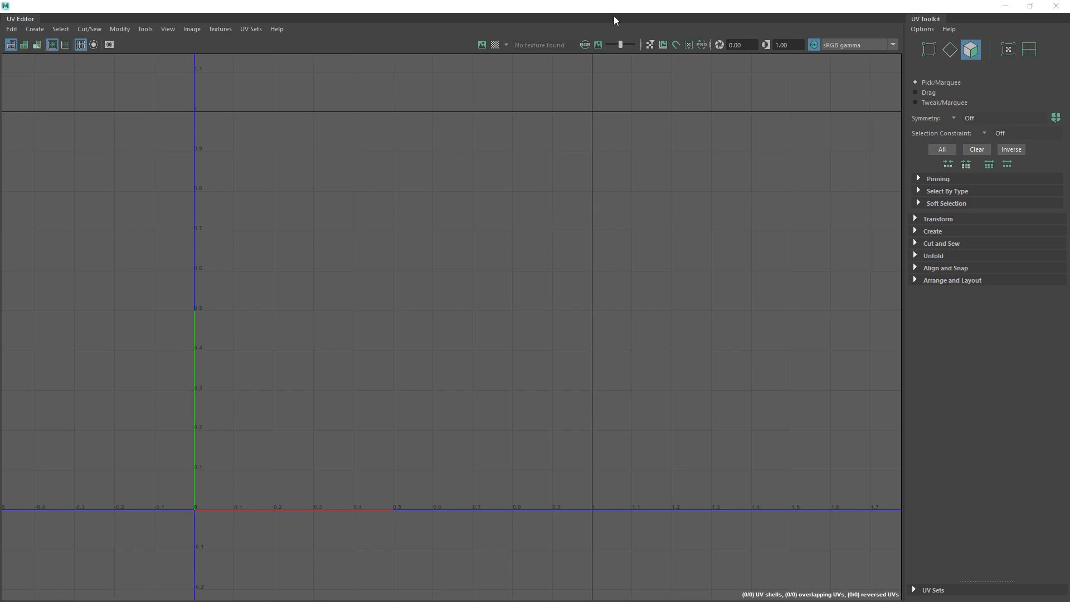
drag(614, 8, 457, 49)
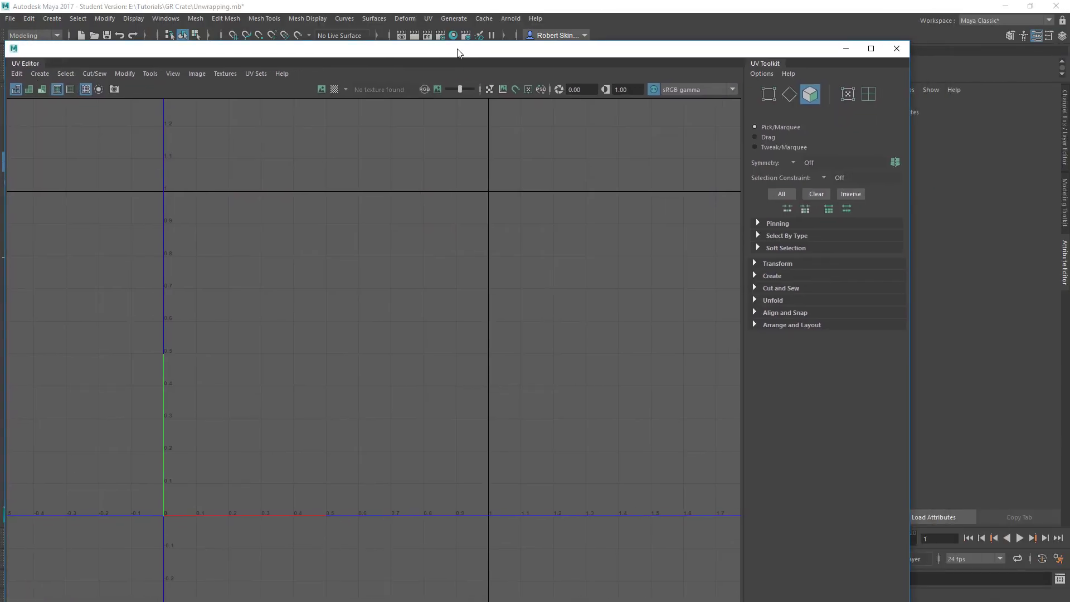
double_click(457, 49)
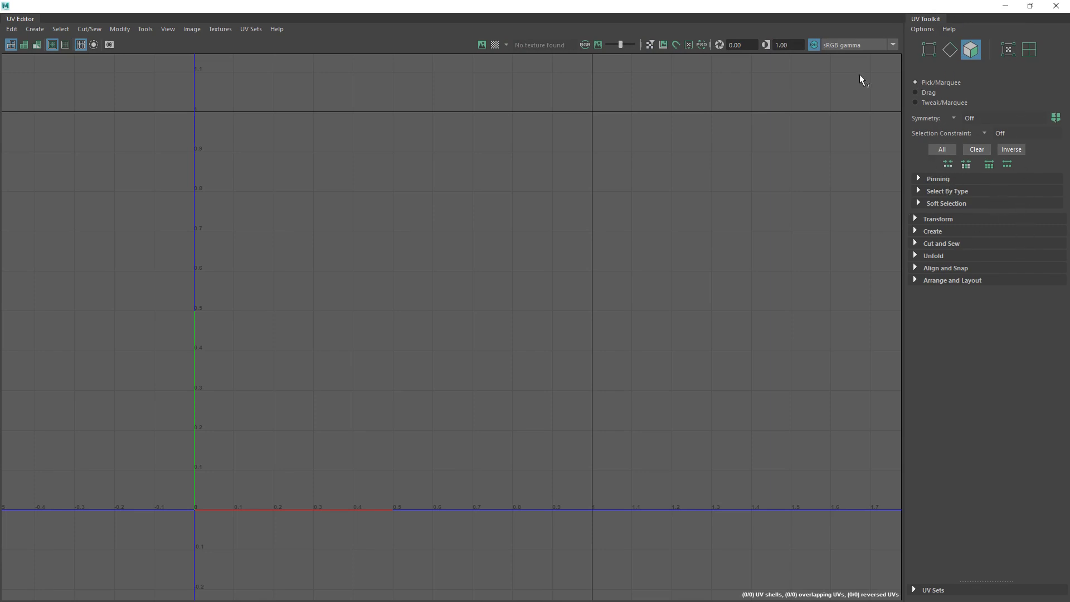
click(118, 29)
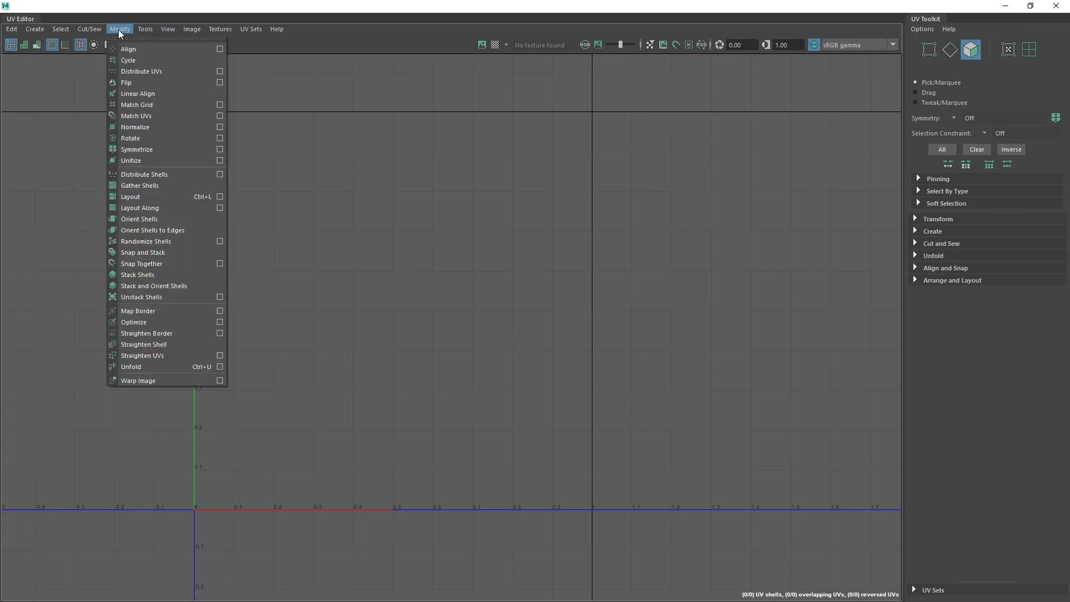
mouse_move(146, 29)
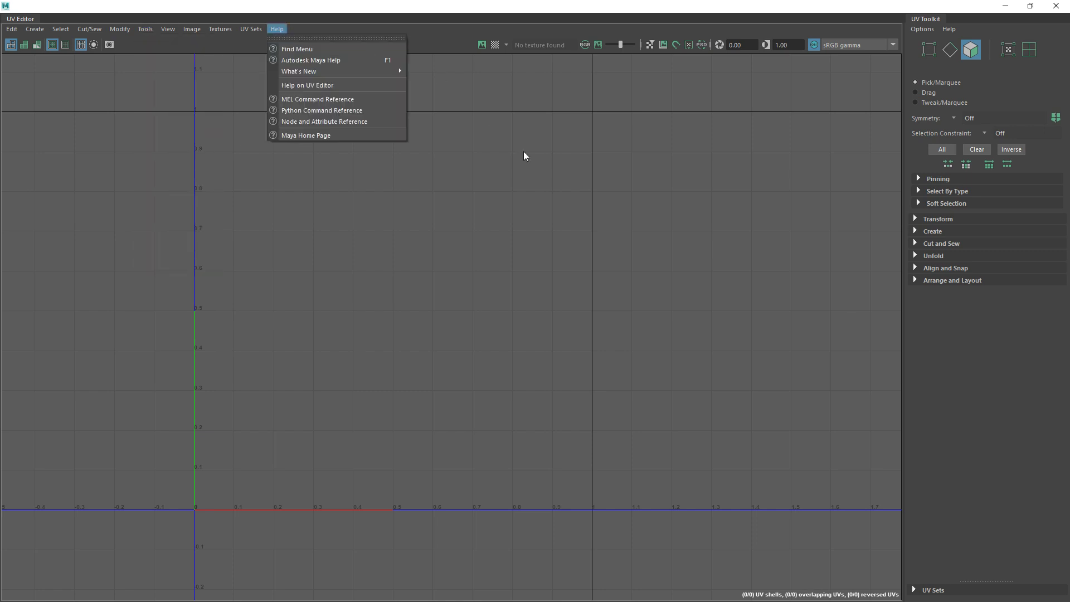
click(521, 229)
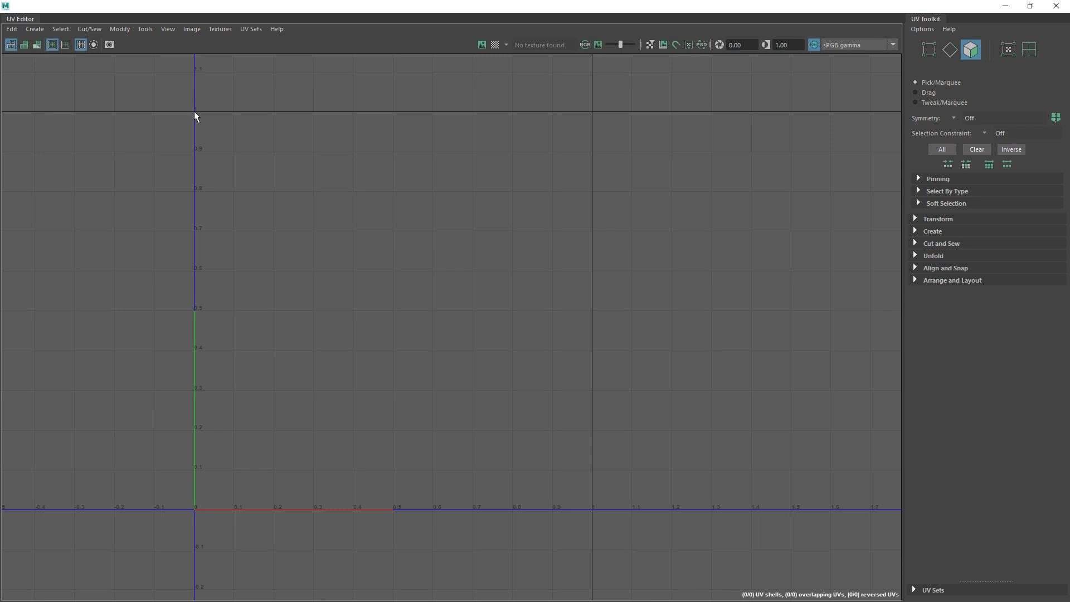
drag(194, 113, 591, 504)
click(1050, 9)
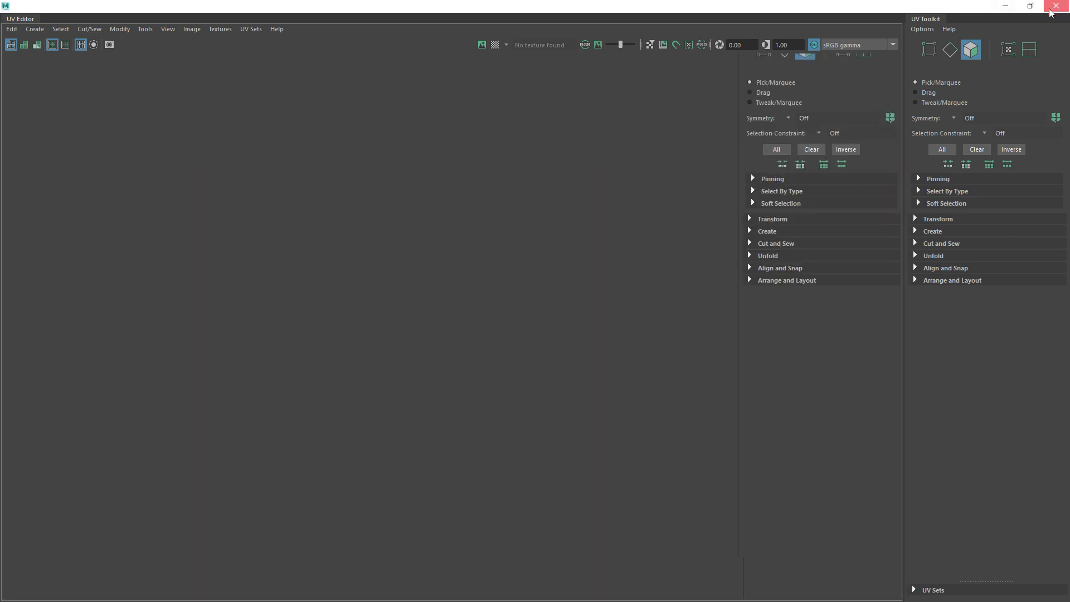
Select the flat plane's face, inspect it up close and clear the selection.
click(294, 346)
alt+middle_drag(312, 340, 470, 258)
scroll(470, 259, up, 5)
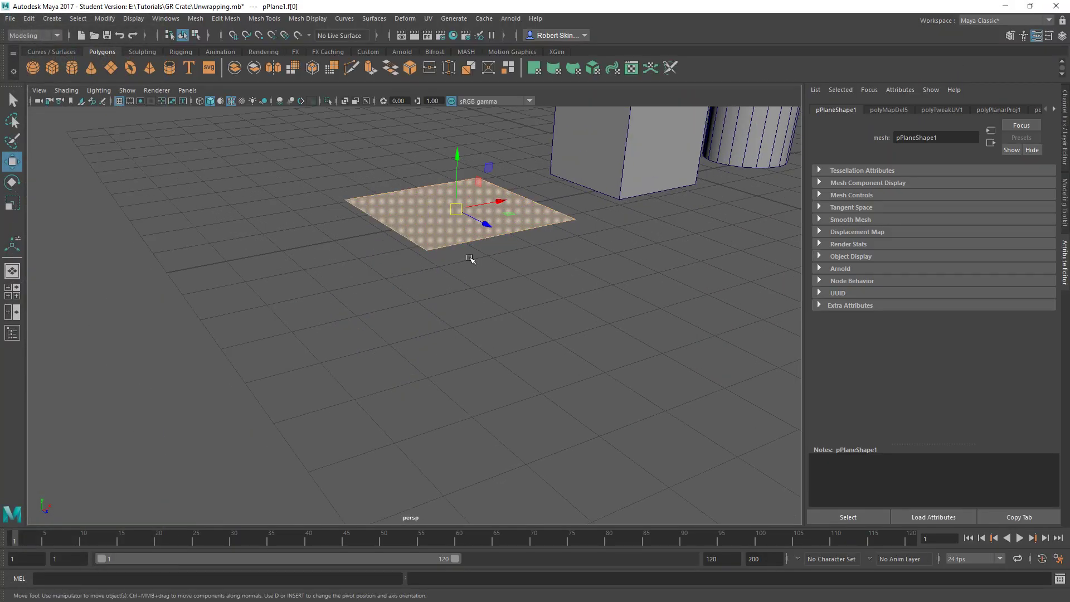
alt+drag(470, 258, 529, 306)
alt+middle_drag(530, 306, 421, 199)
alt+drag(440, 333, 443, 319)
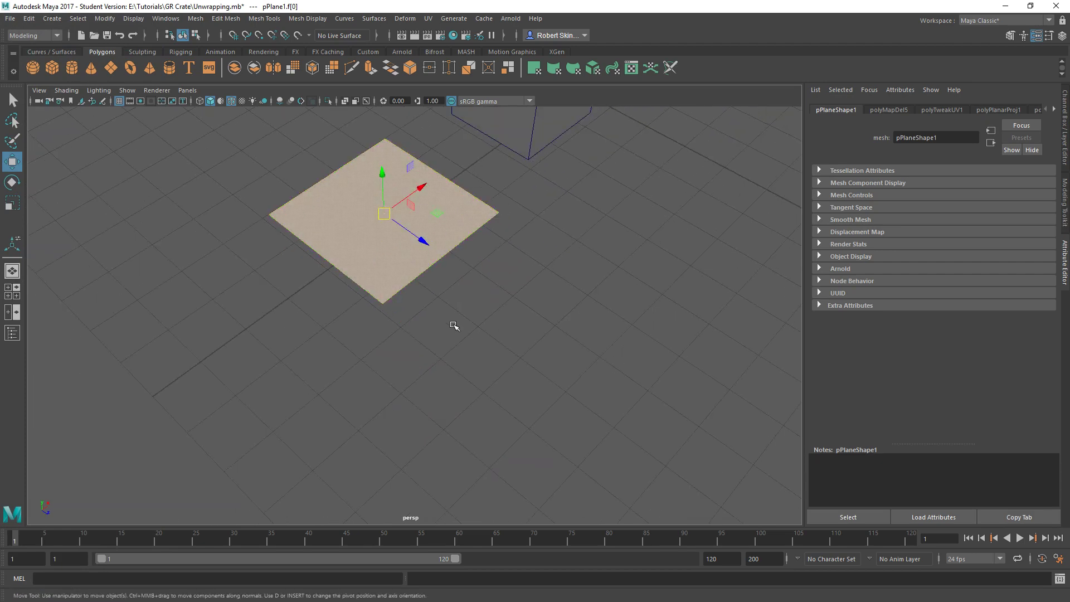
click(472, 313)
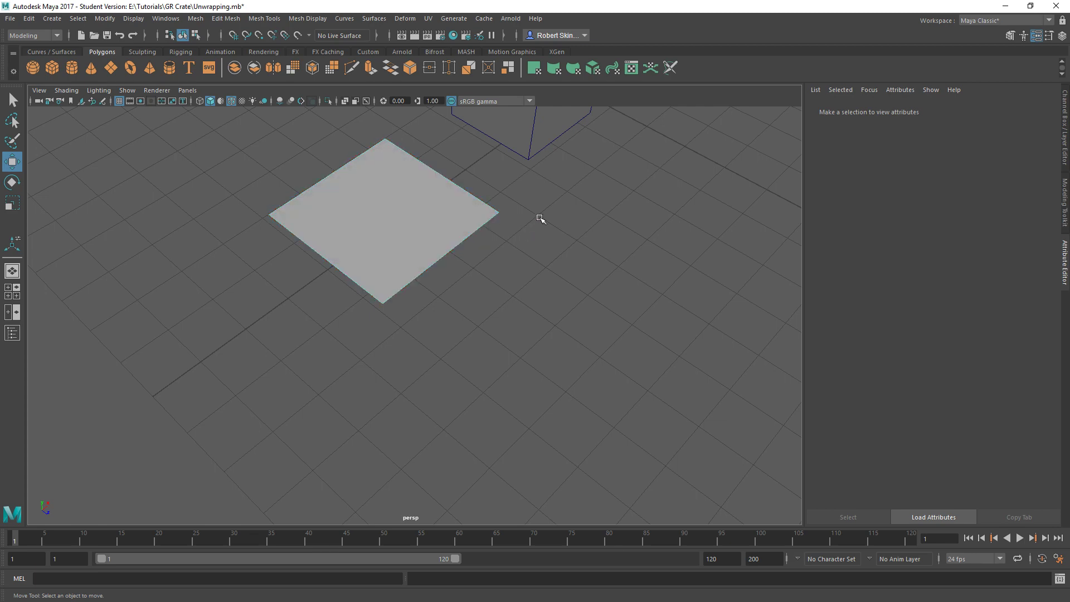
alt+drag(600, 184, 444, 248)
alt+middle_drag(444, 249, 505, 303)
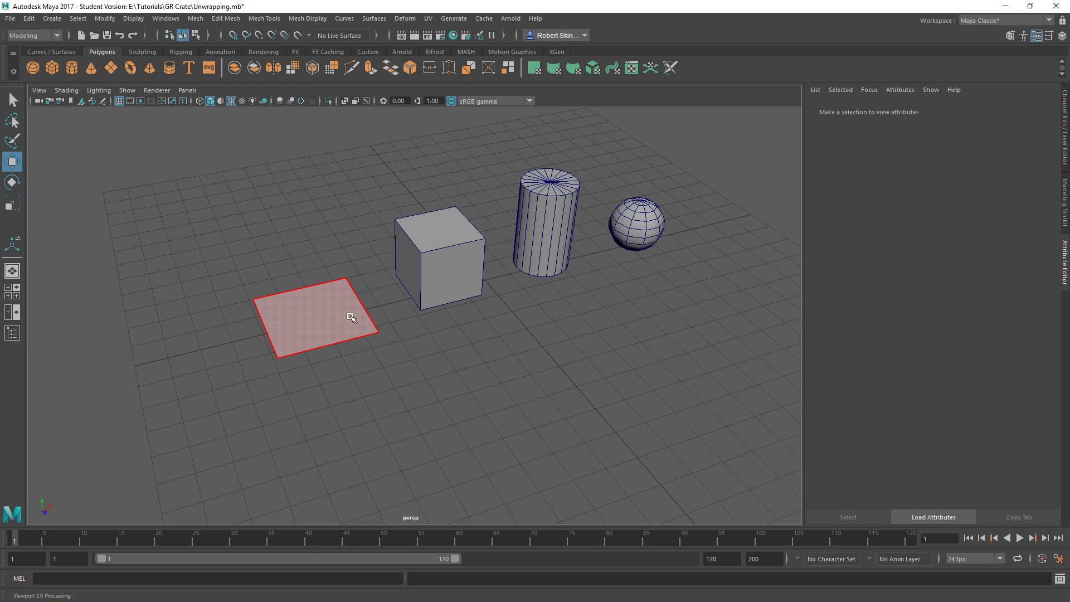
Select the plane's face and examine the plane, cube, cylinder and sphere from several angles to compare their shapes.
click(322, 330)
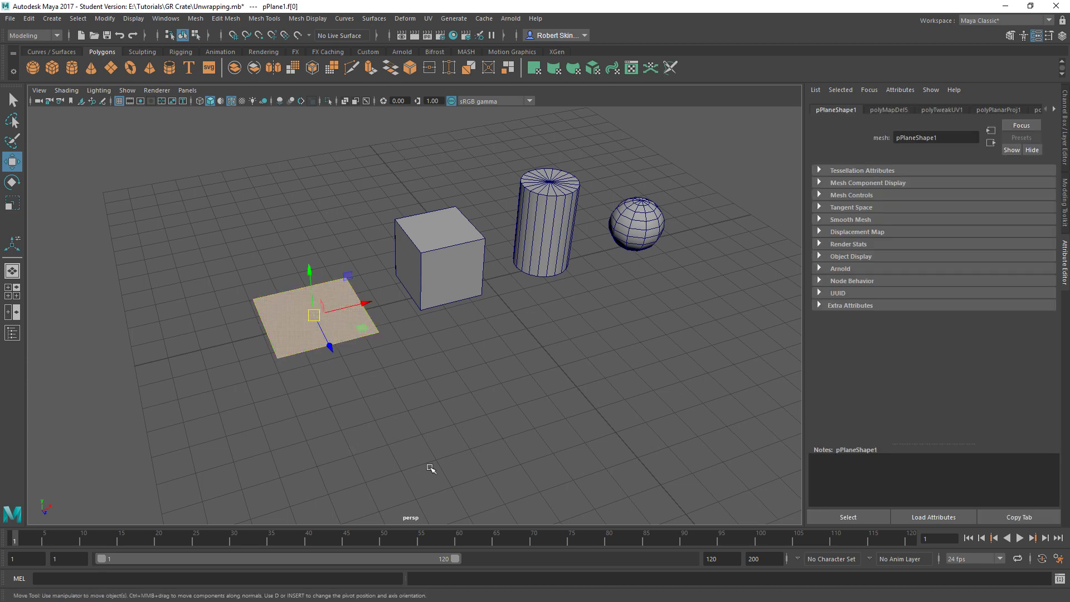
alt+drag(350, 367, 323, 352)
key(F8)
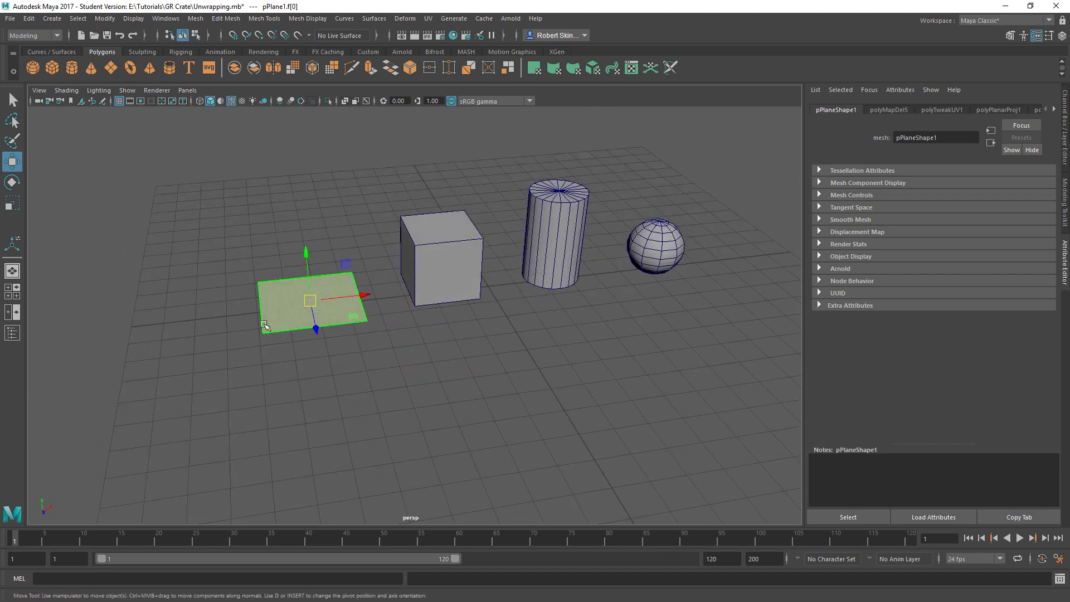
alt+drag(266, 326, 309, 333)
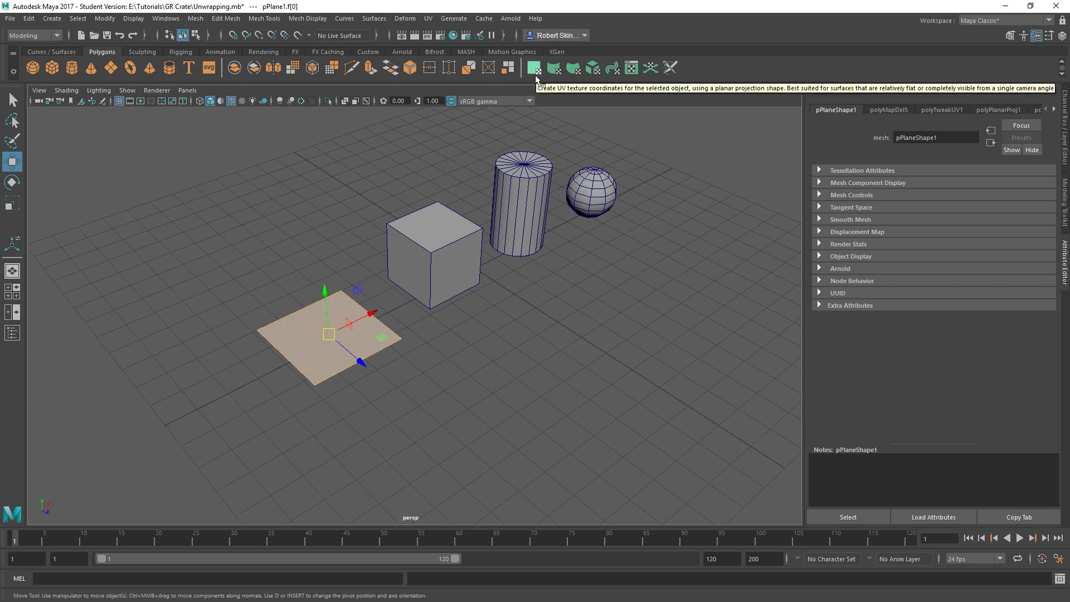
alt+drag(526, 292, 505, 281)
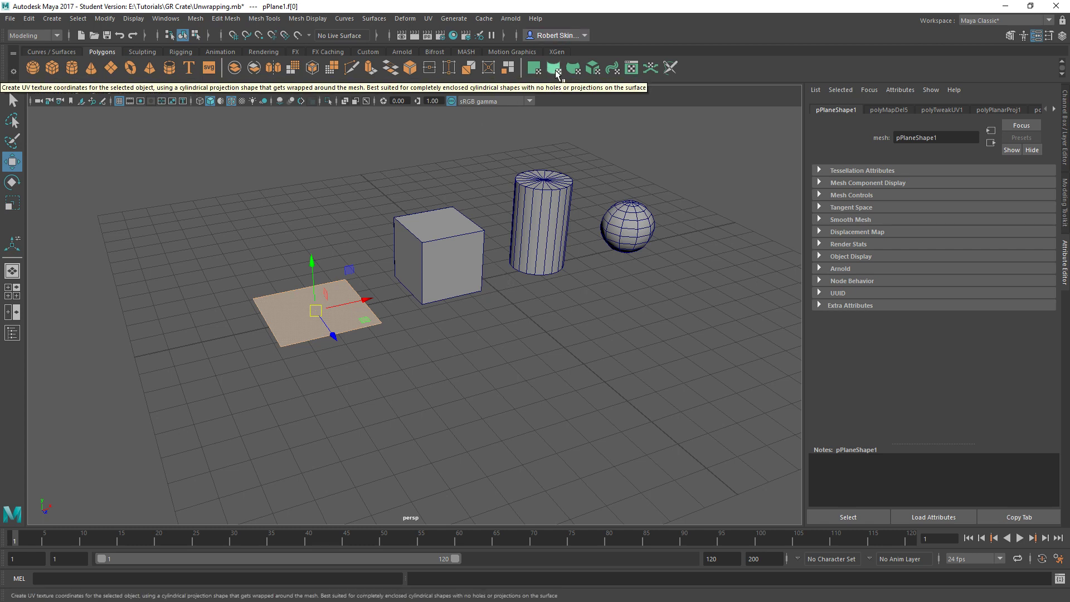
alt+drag(484, 298, 426, 298)
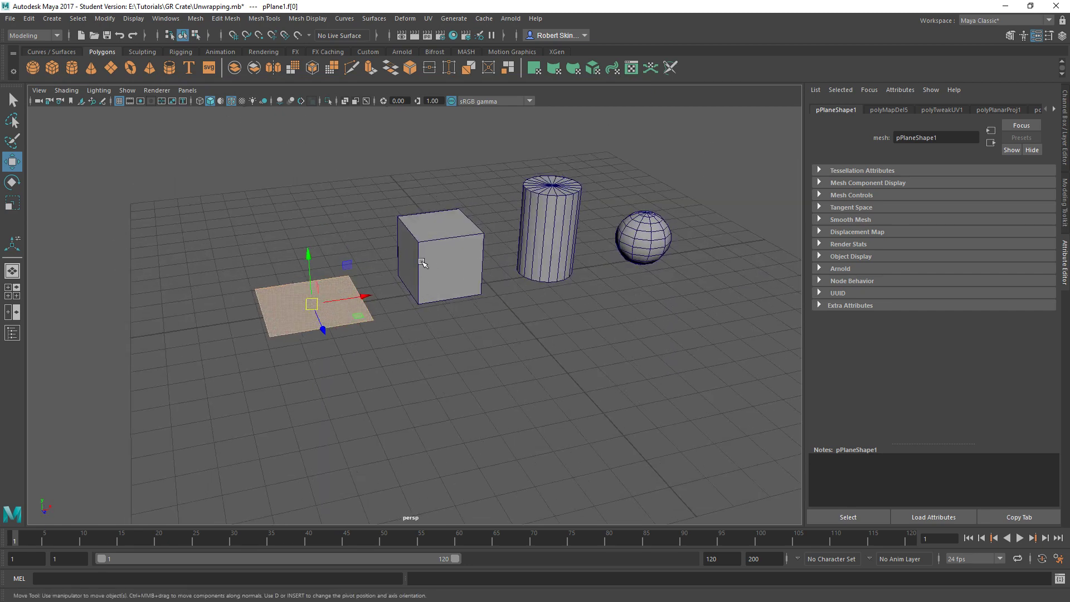
alt+drag(500, 247, 350, 266)
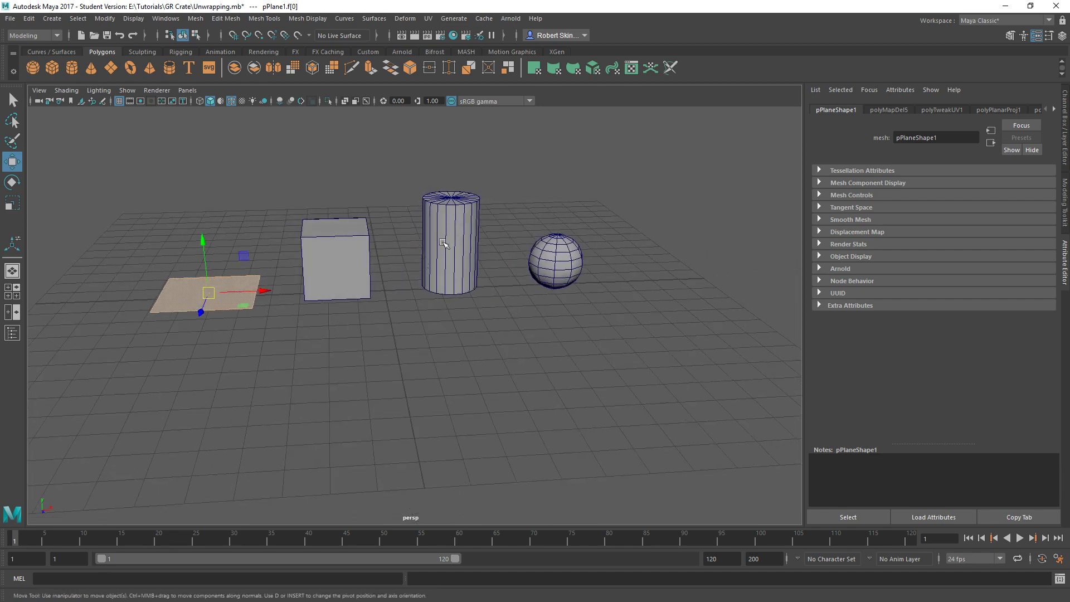
alt+drag(446, 254, 384, 287)
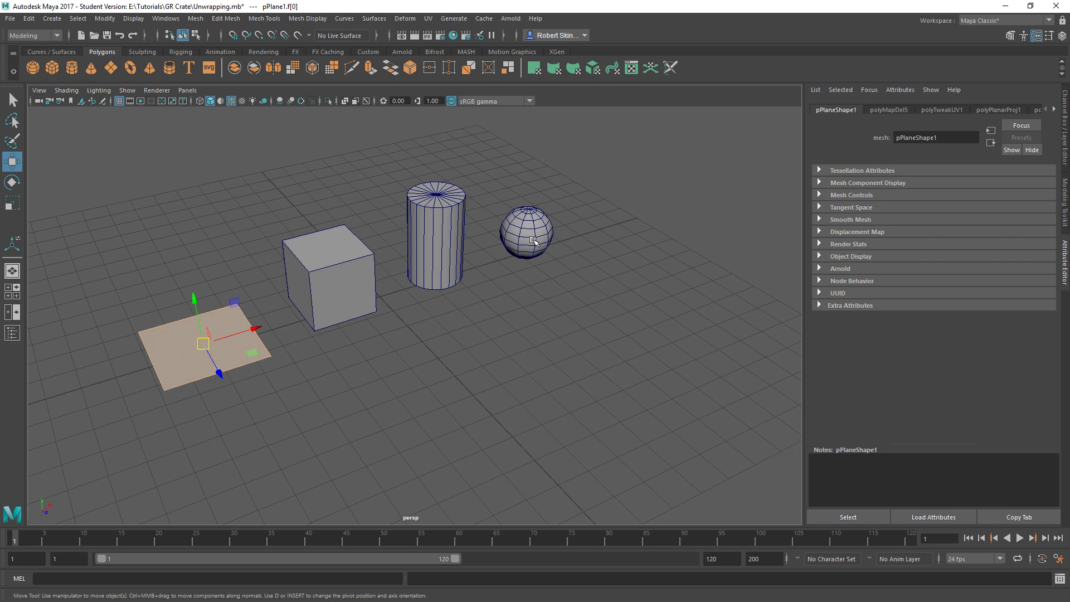
Apply a planar UV projection to the flat plane's face with projection width 4.561 and projection height 2.000.
alt+middle_drag(363, 289, 485, 235)
scroll(485, 234, up, 3)
alt+drag(485, 234, 509, 270)
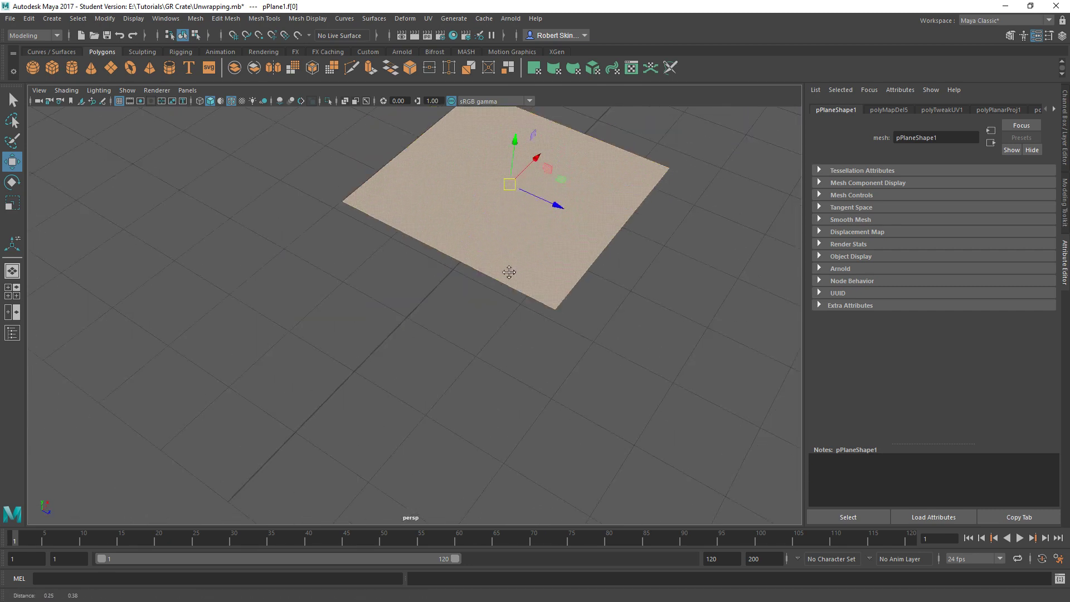
scroll(509, 269, down, 3)
alt+middle_drag(509, 269, 525, 335)
alt+drag(525, 335, 516, 347)
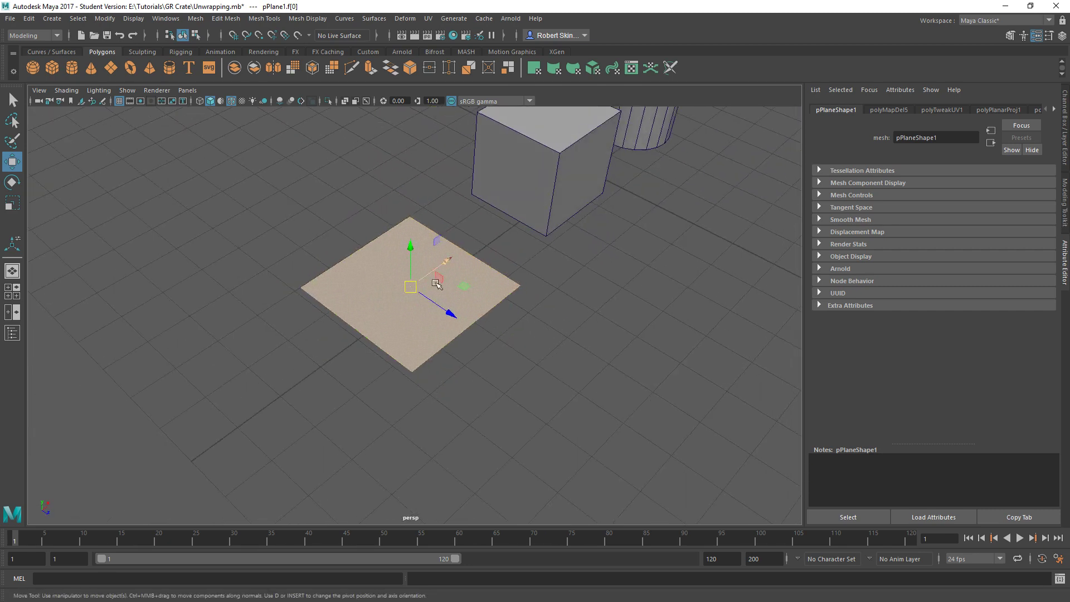
click(519, 358)
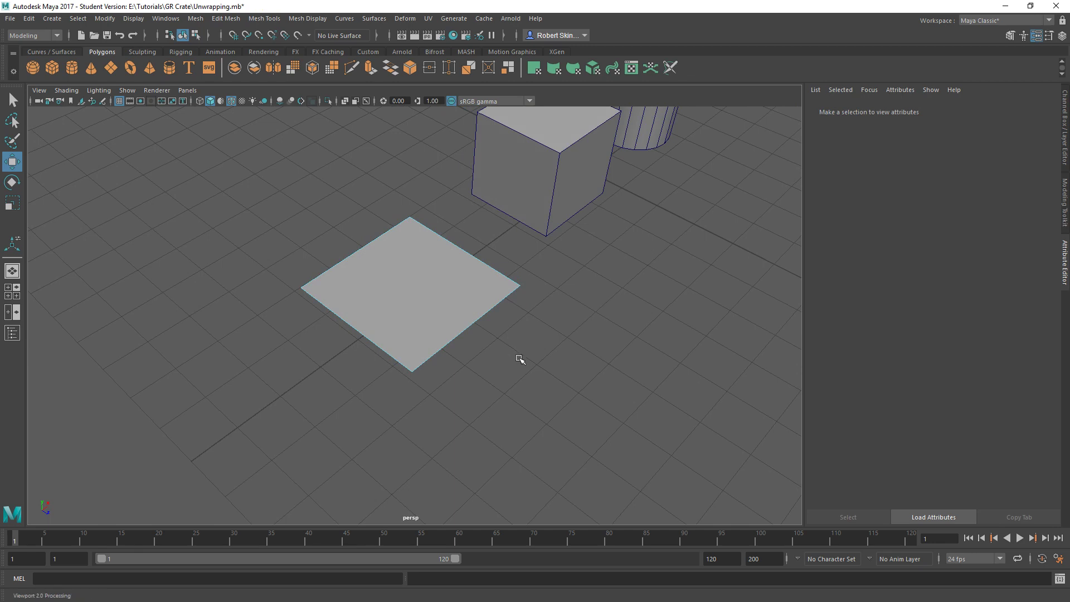
click(438, 308)
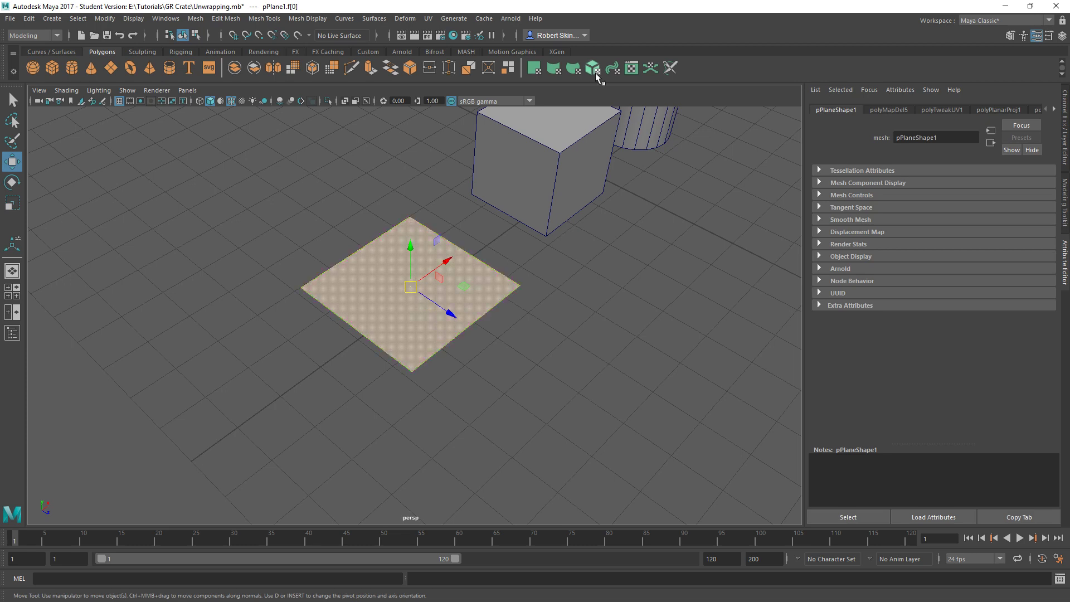
click(536, 72)
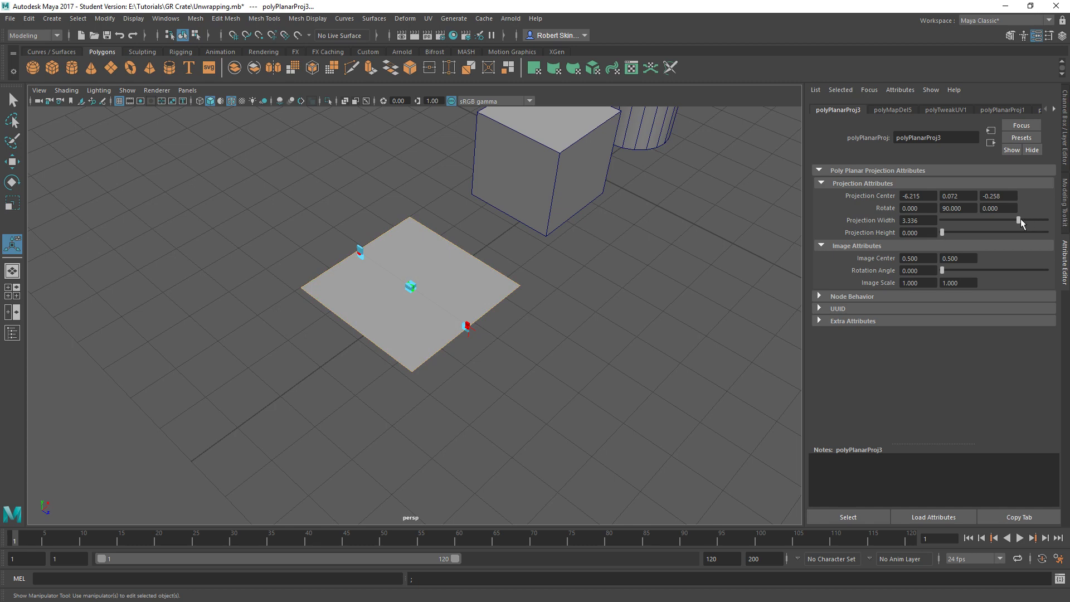
drag(1020, 221, 1047, 221)
drag(943, 232, 1047, 233)
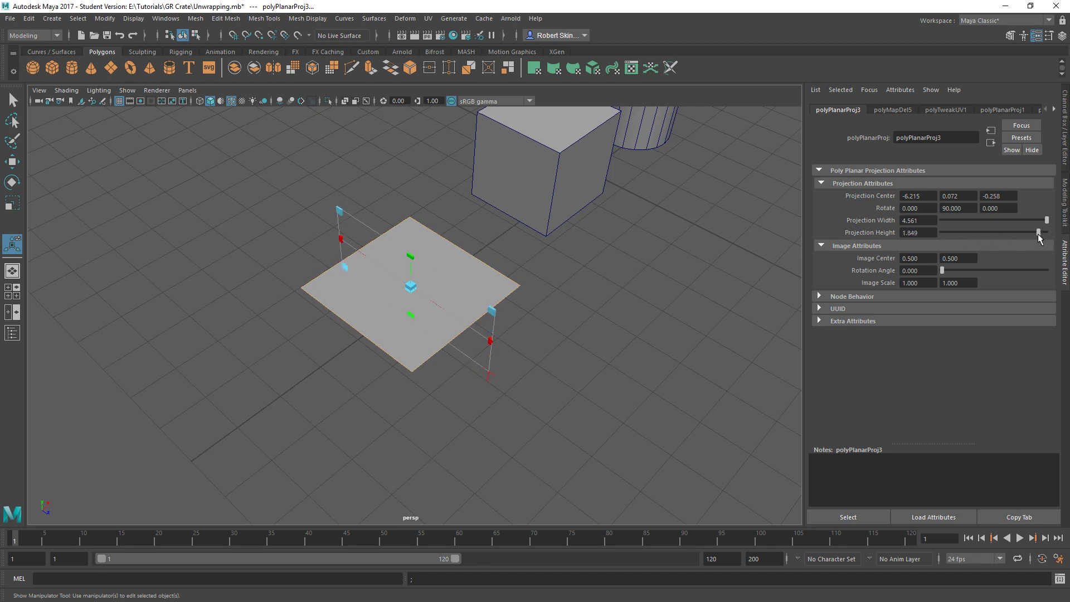
Set the planar projection's Z rotation to 90 so the projection lies flat along the plane.
alt+drag(449, 324, 447, 263)
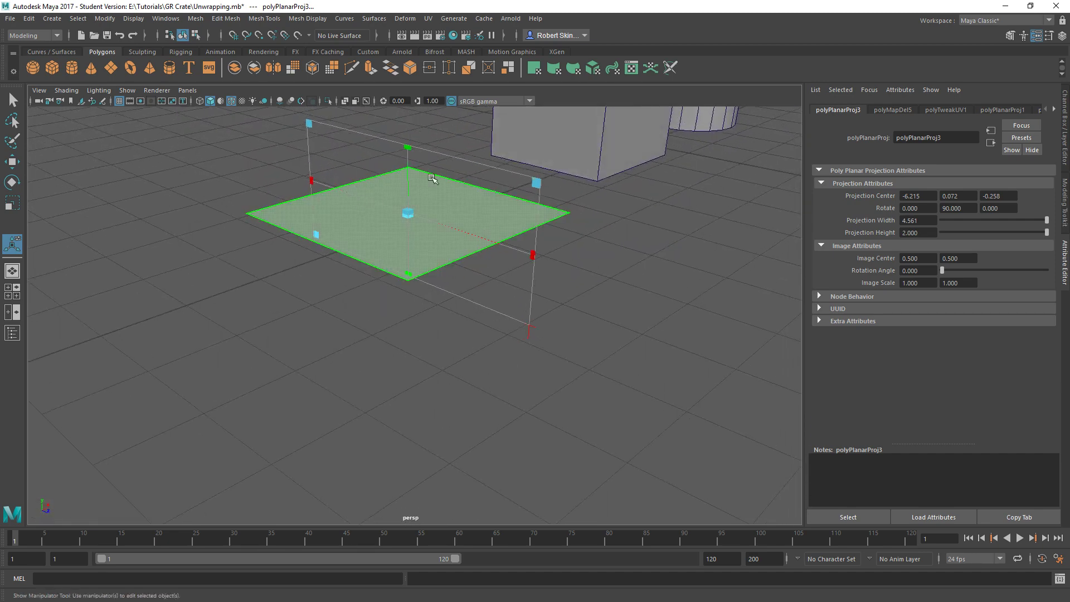
alt+drag(510, 232, 479, 266)
scroll(499, 256, down, 5)
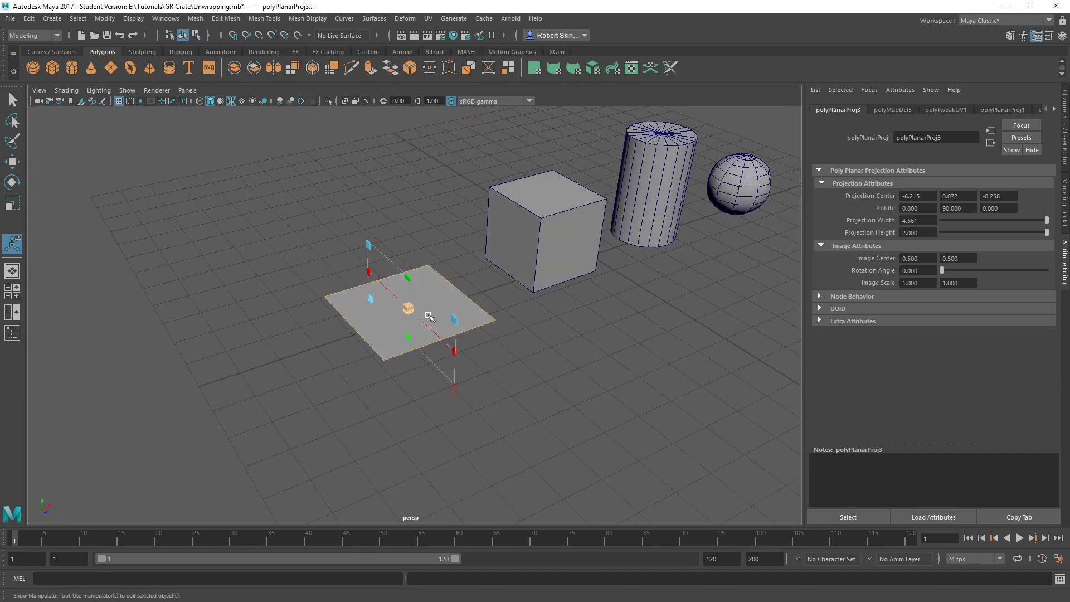
alt+drag(494, 318, 463, 305)
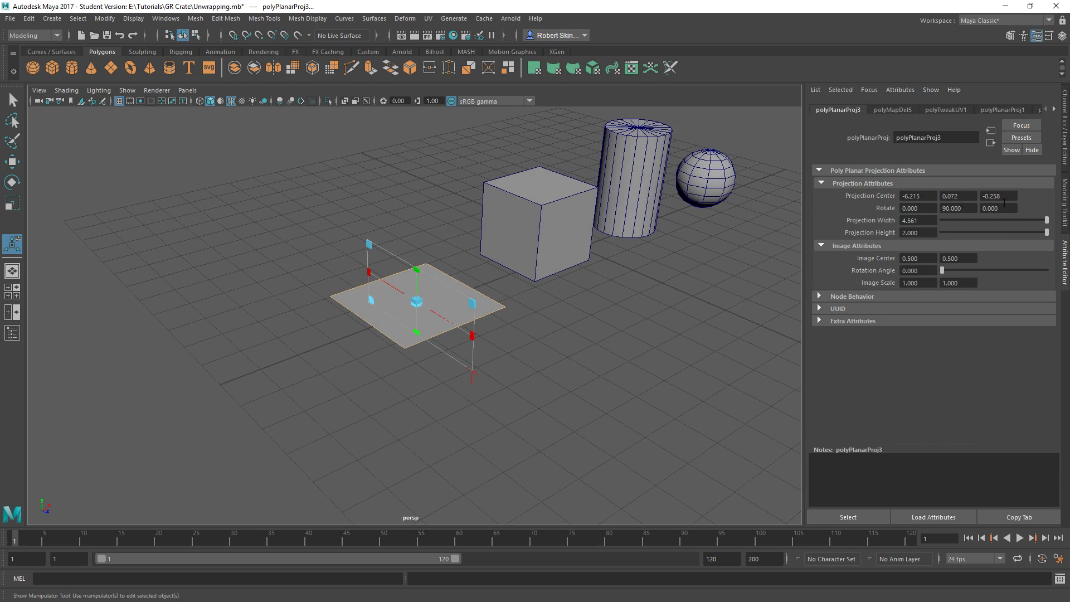
drag(1018, 211, 985, 210)
key(Return)
scroll(412, 304, up, 4)
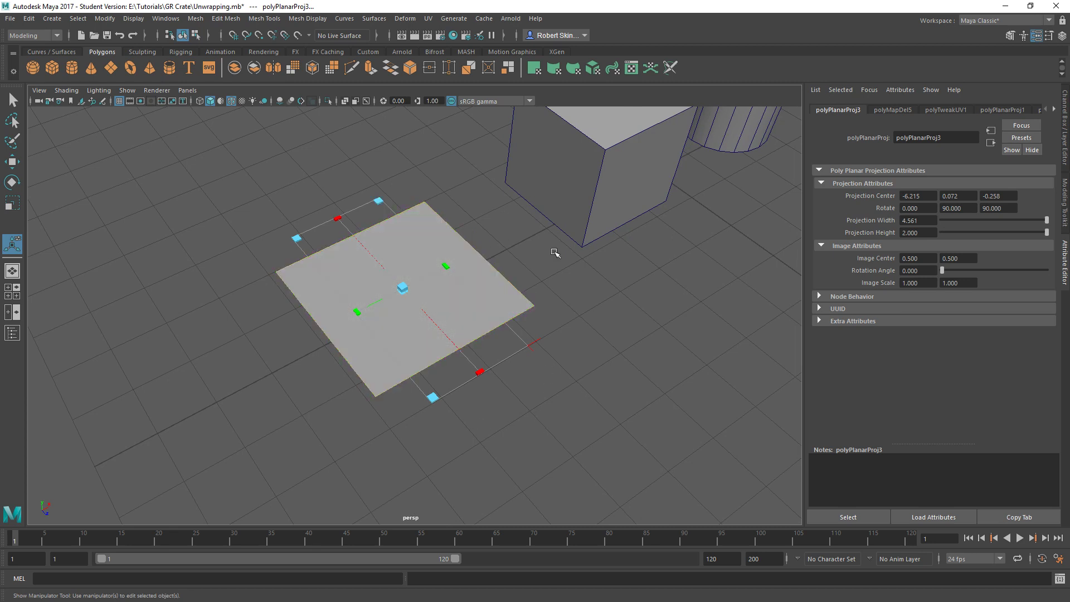
alt+drag(536, 356, 624, 288)
alt+middle_drag(623, 287, 598, 256)
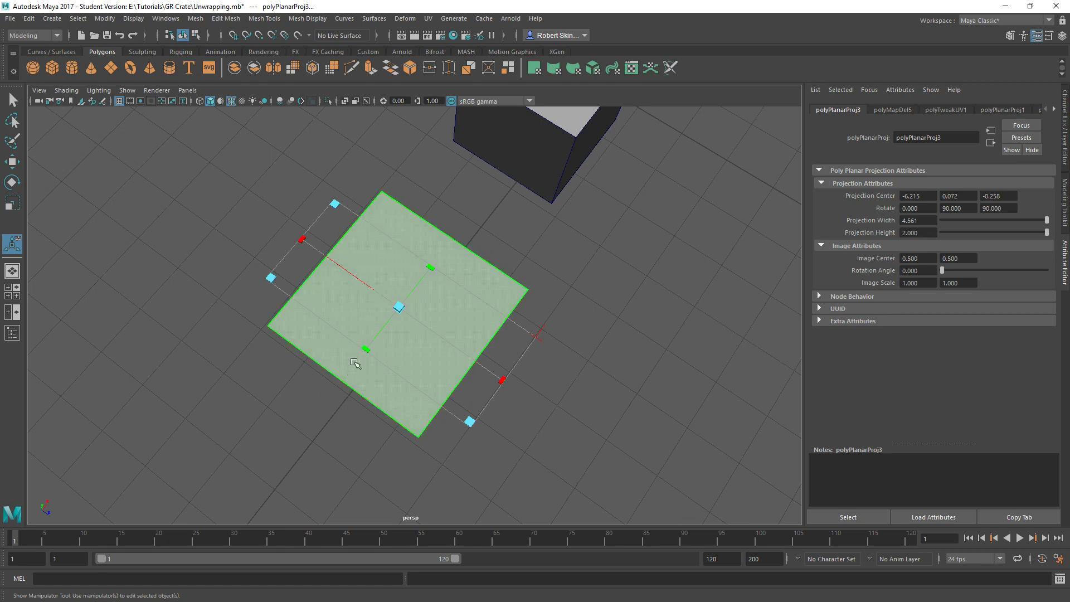
Stretch the planar projection's height to about 4.728 so it extends beyond the flat plane's edges.
drag(365, 350, 301, 400)
alt+drag(311, 357, 468, 234)
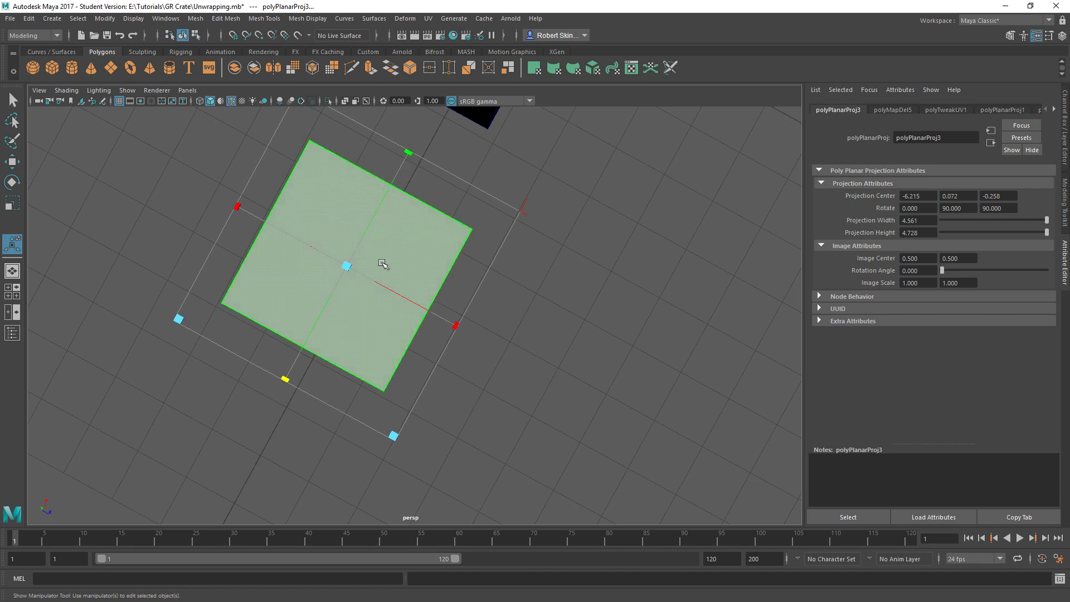
alt+drag(431, 276, 453, 350)
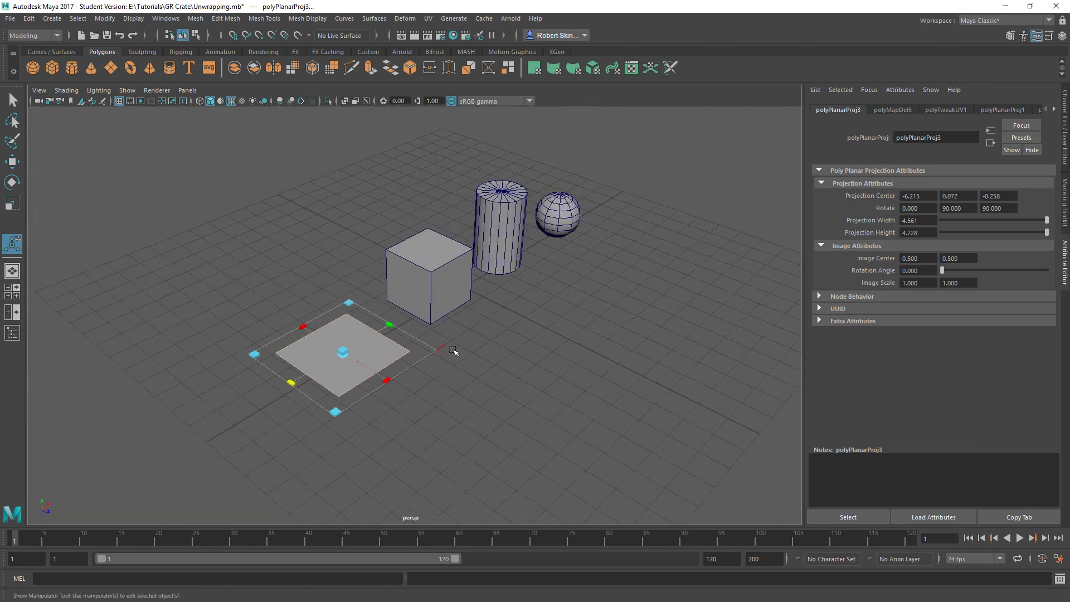
Open the UV Editor for the plane's selected face, restore its window to a smaller size and place it beside the viewport.
click(632, 69)
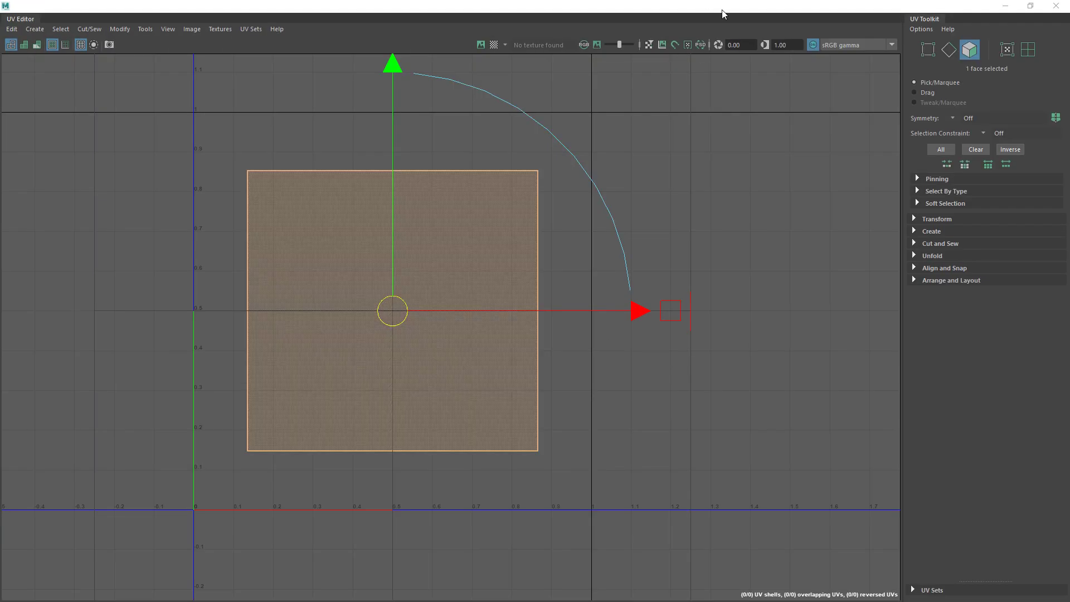
double_click(722, 10)
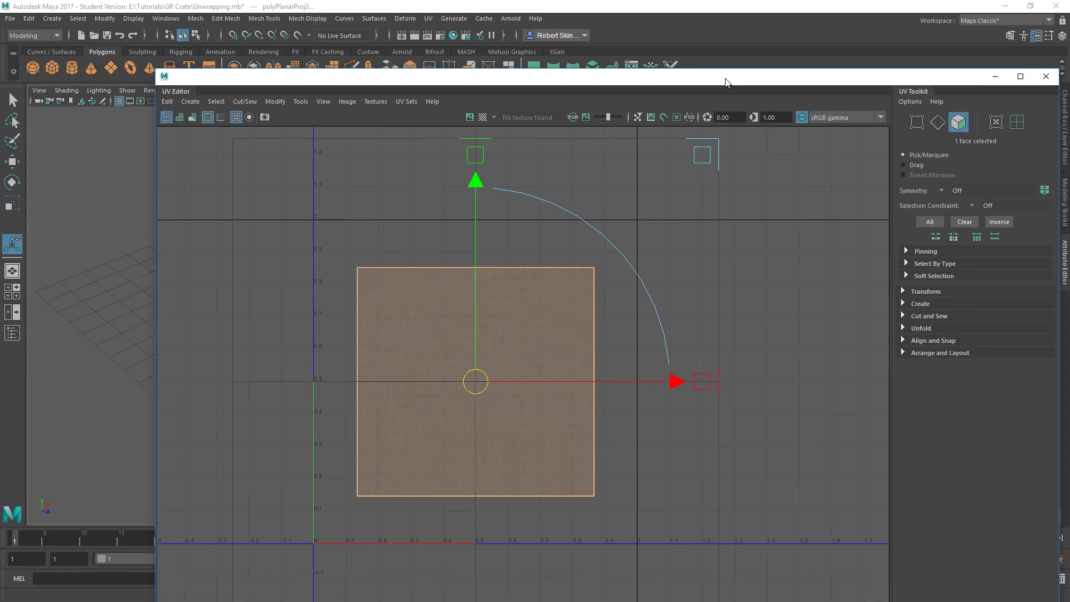
scroll(444, 328, down, 4)
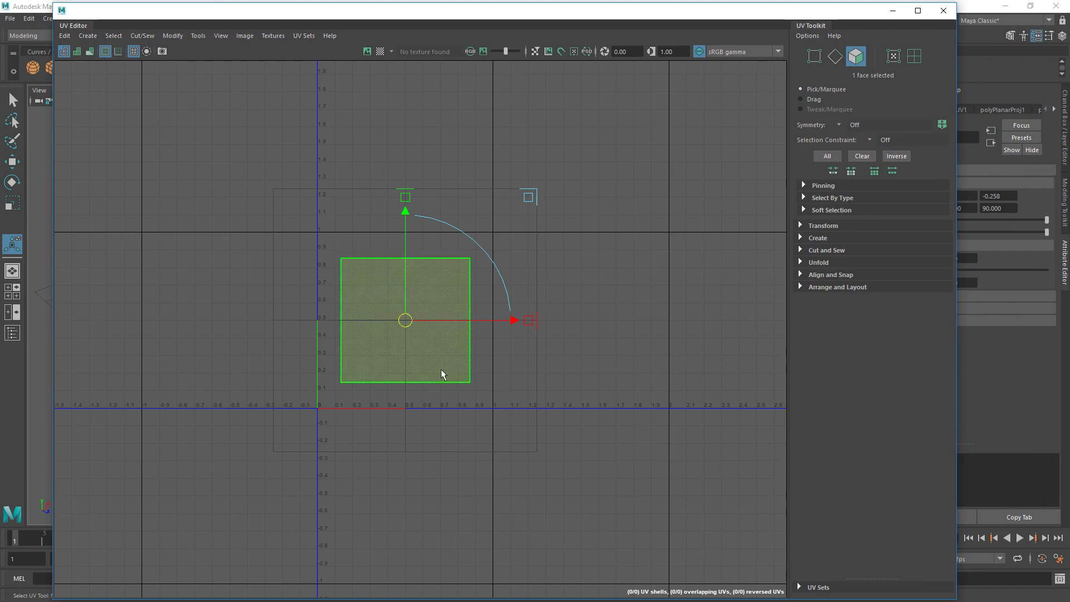
drag(459, 14, 700, 25)
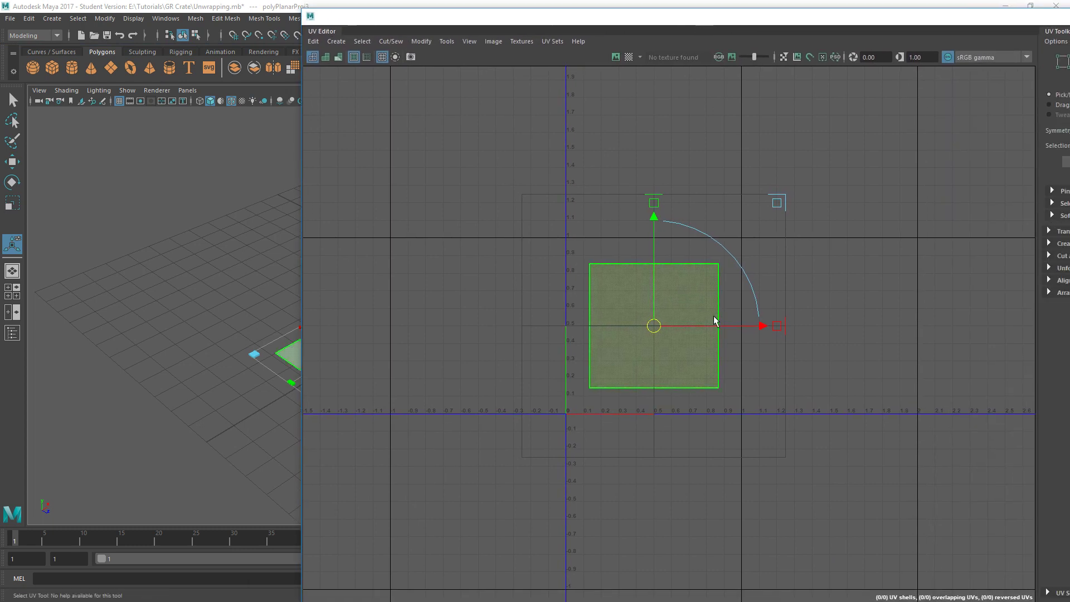
click(714, 321)
drag(771, 14, 690, 18)
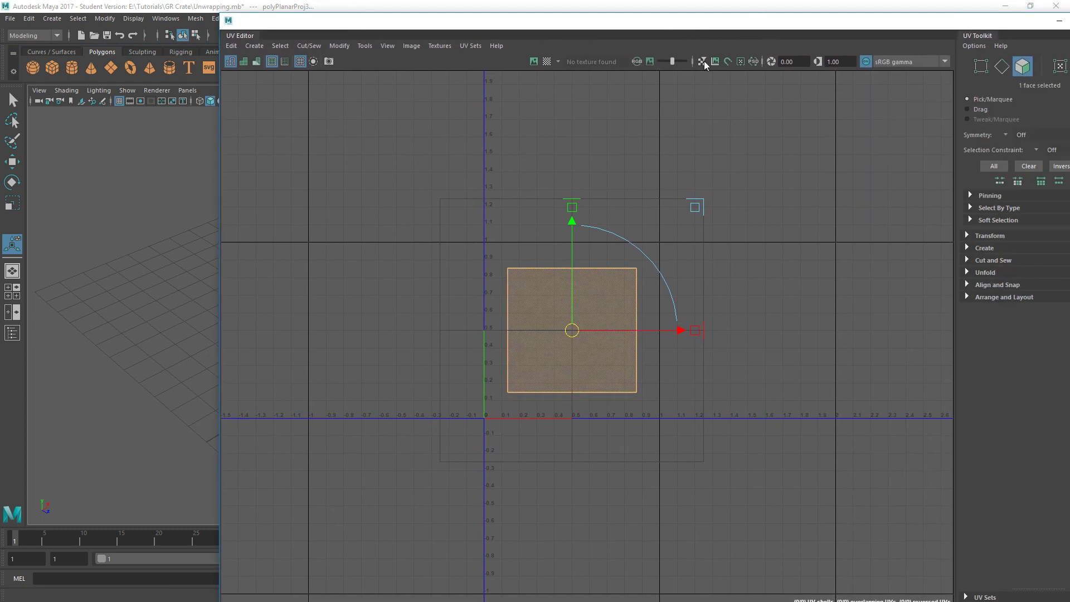
Activate the Smooth UV tool and switch the plane's selected face to UV component selection.
click(365, 45)
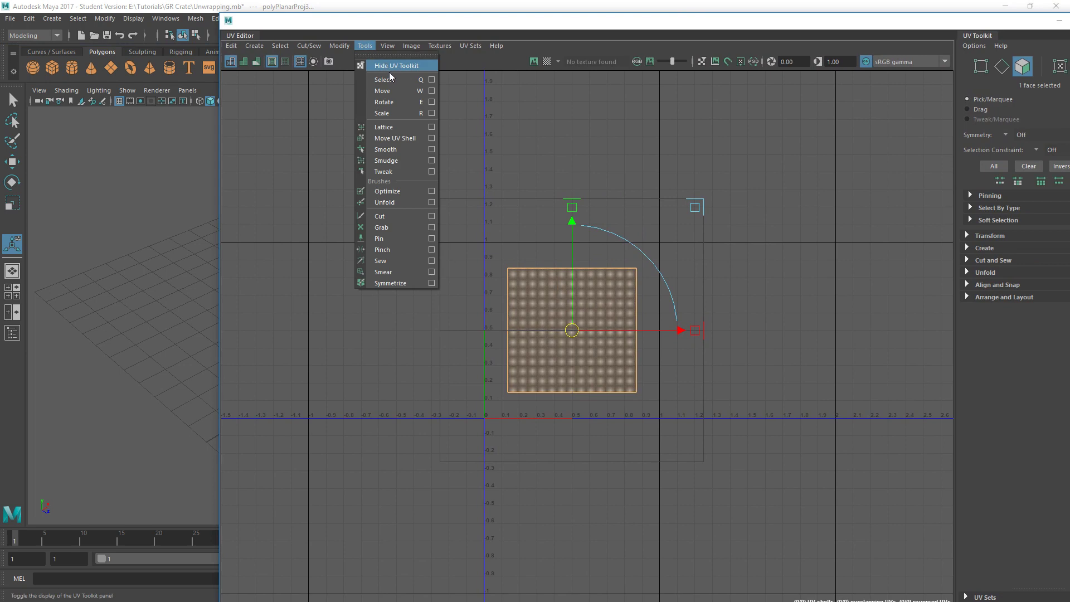
click(390, 149)
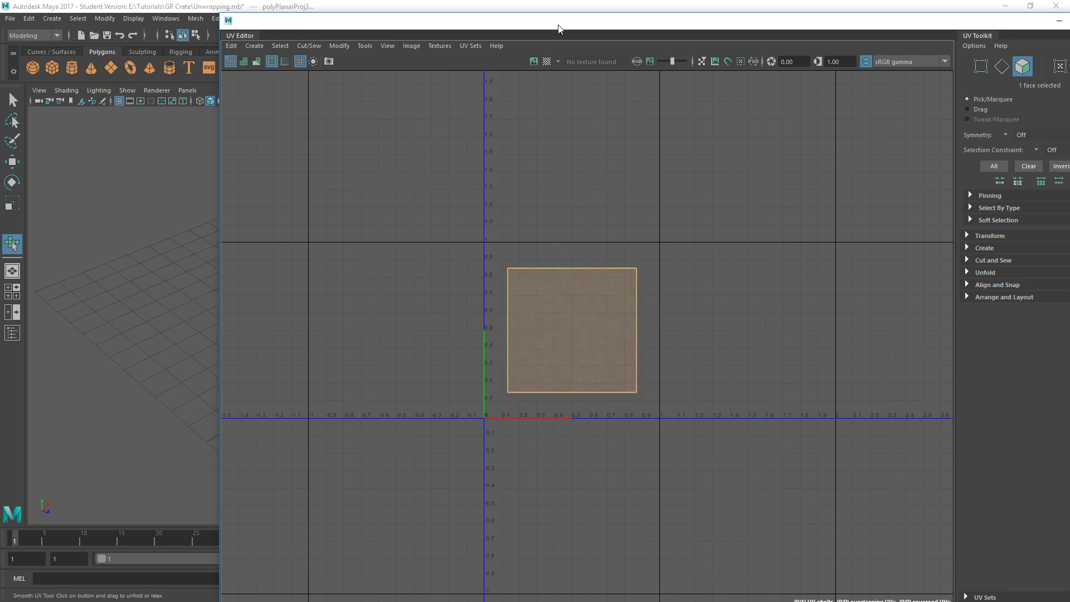
drag(559, 29, 735, 6)
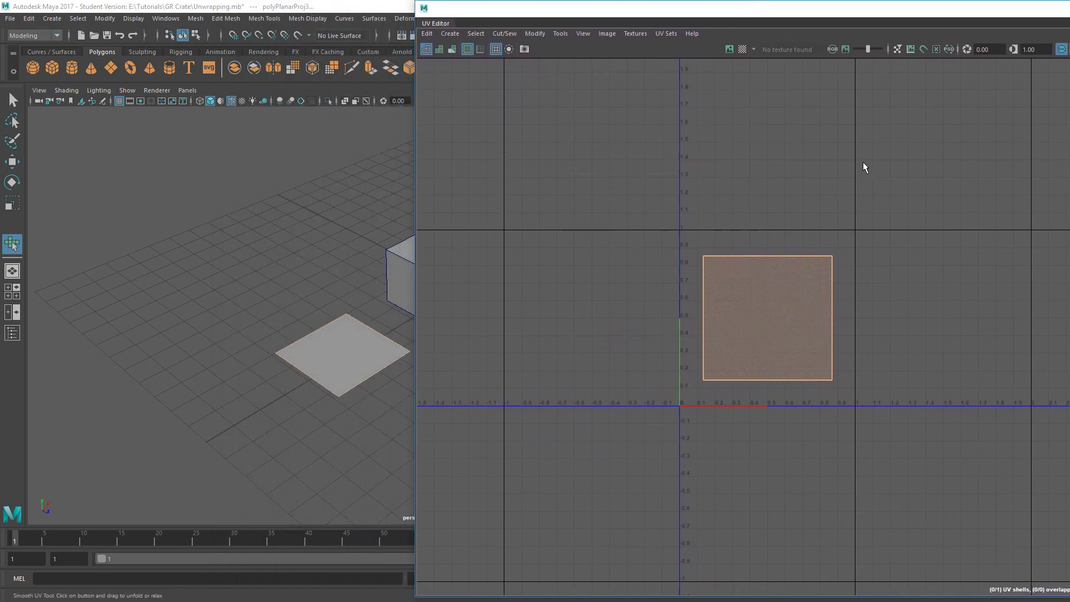
drag(766, 20, 607, 14)
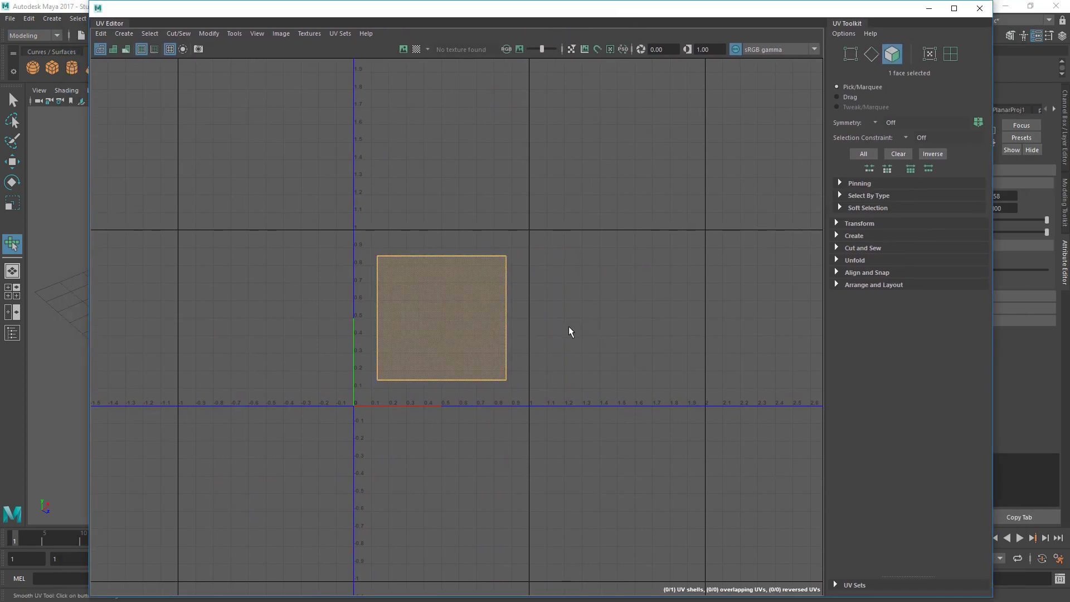
right_click(486, 293)
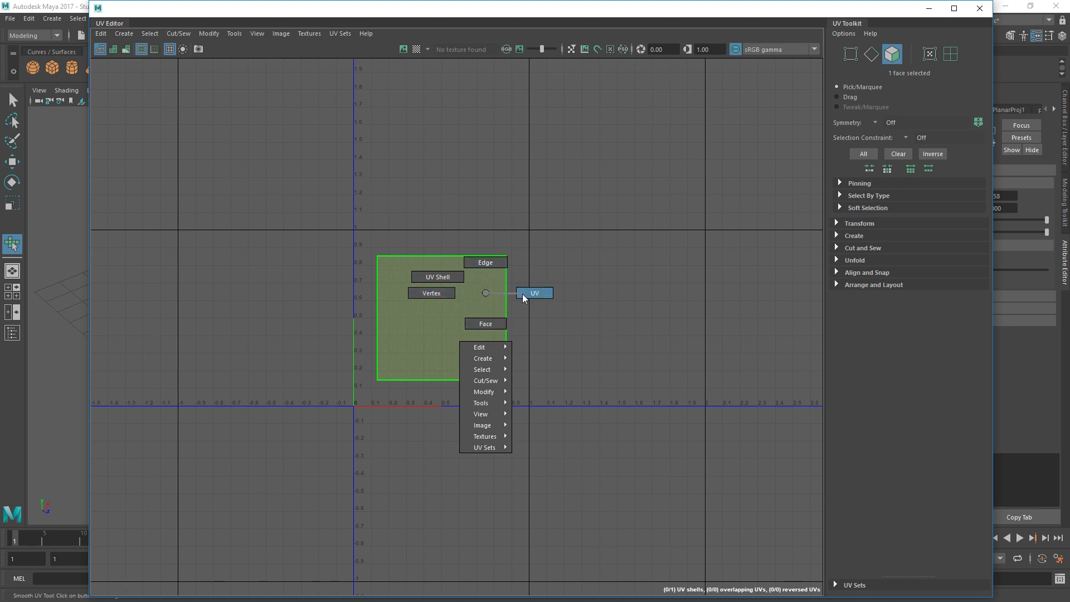
right_drag(524, 297, 524, 297)
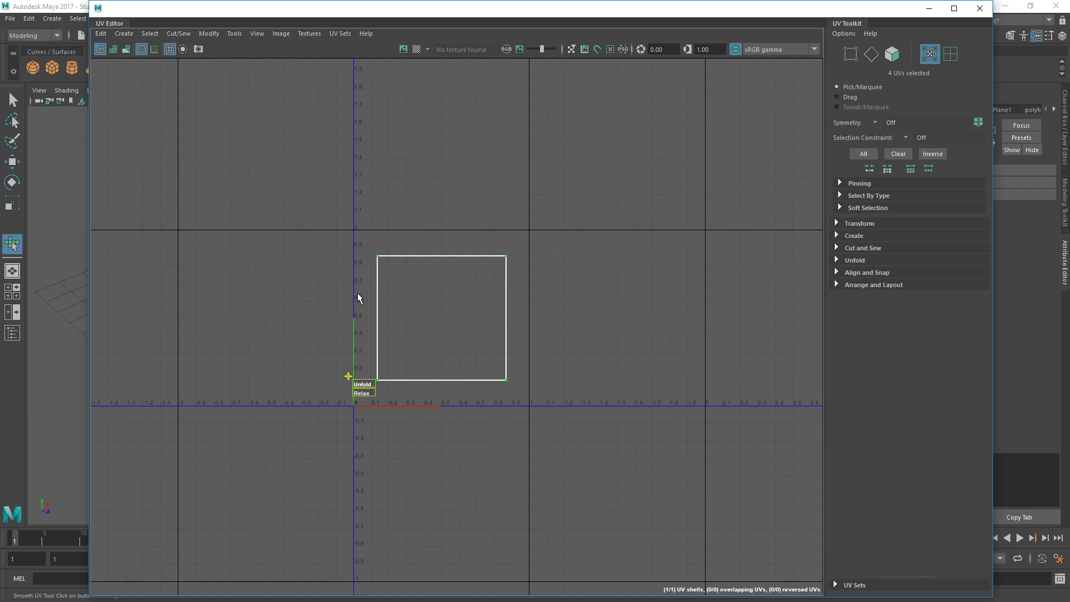
Switch to the Move tool, clear the UV selection and reselect all four corner UVs of the plane.
key(w)
click(435, 386)
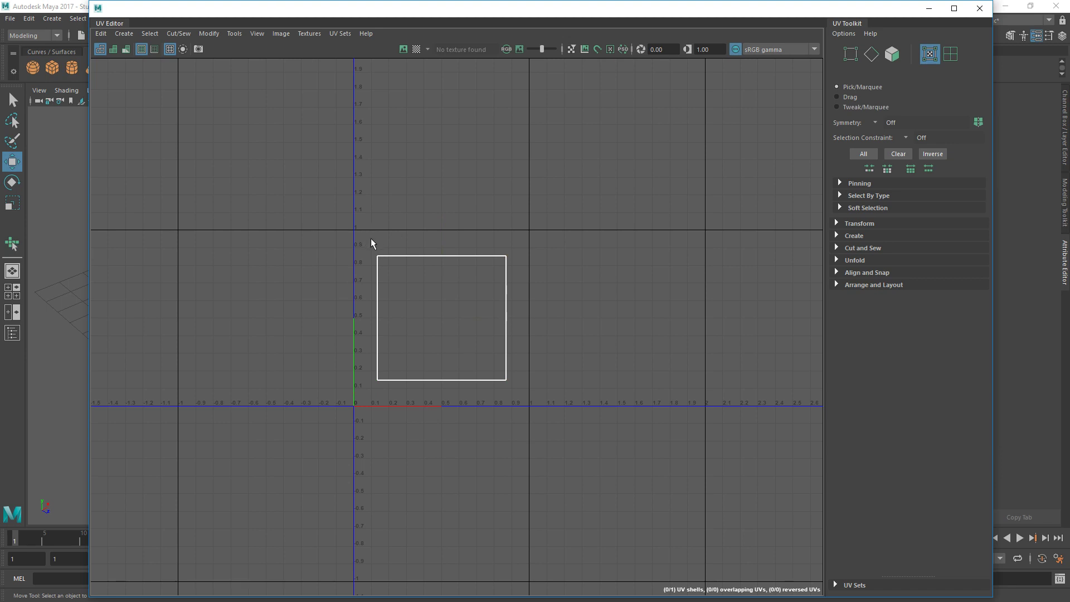
drag(366, 240, 570, 425)
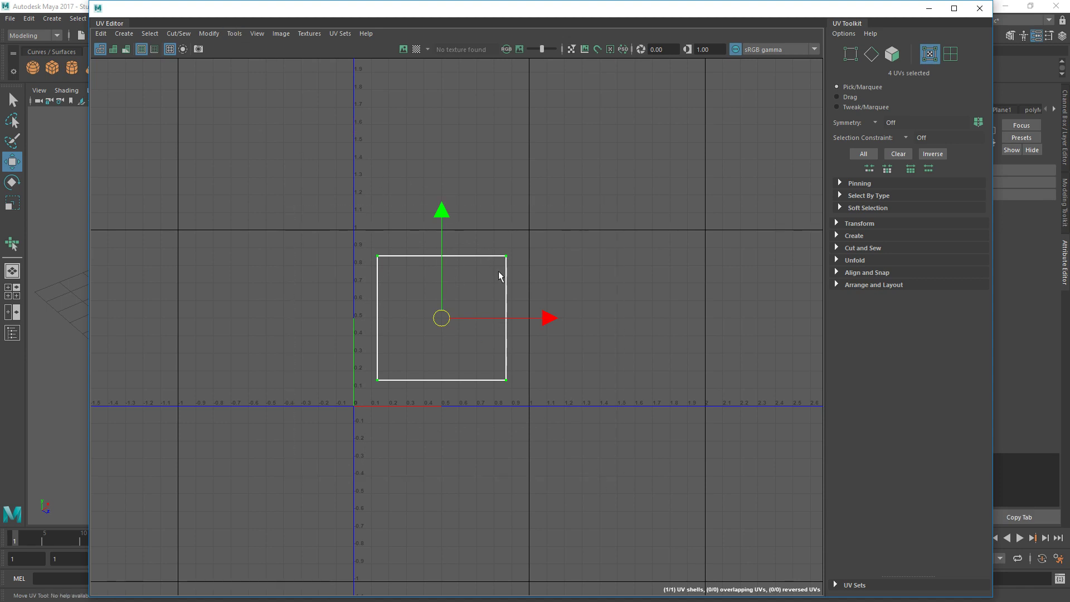
Unfold the plane's four selected UVs with the Smooth UV tool, then return to the Move tool.
click(234, 33)
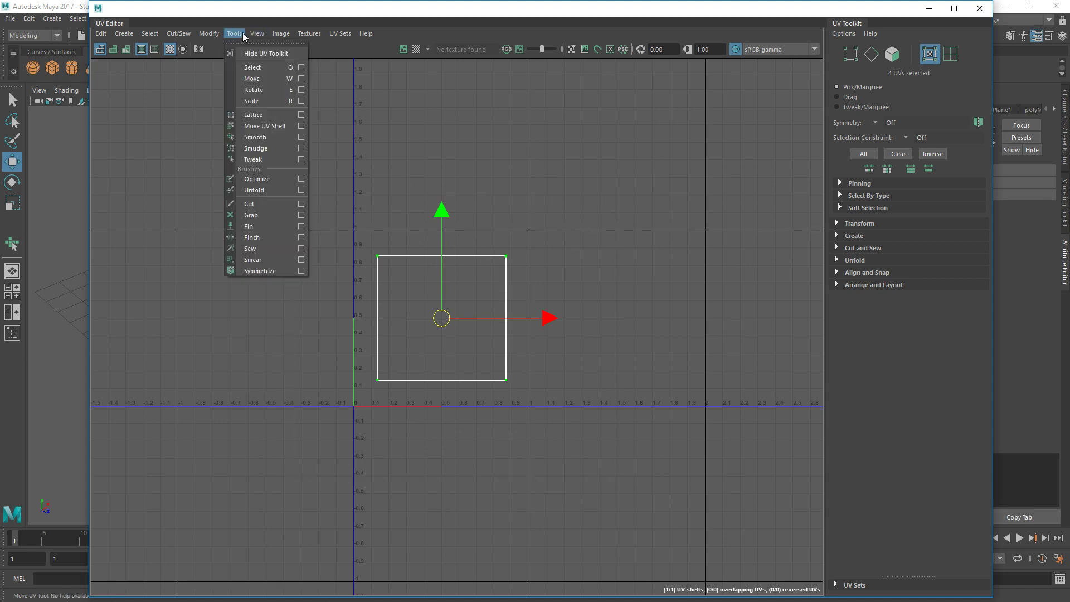
click(258, 143)
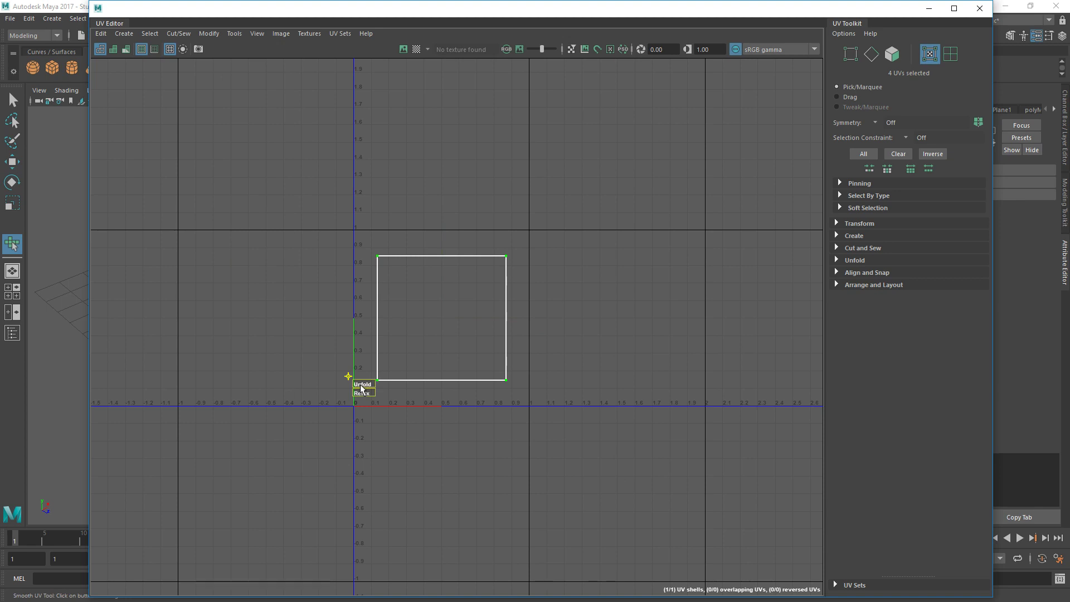
drag(363, 385, 536, 379)
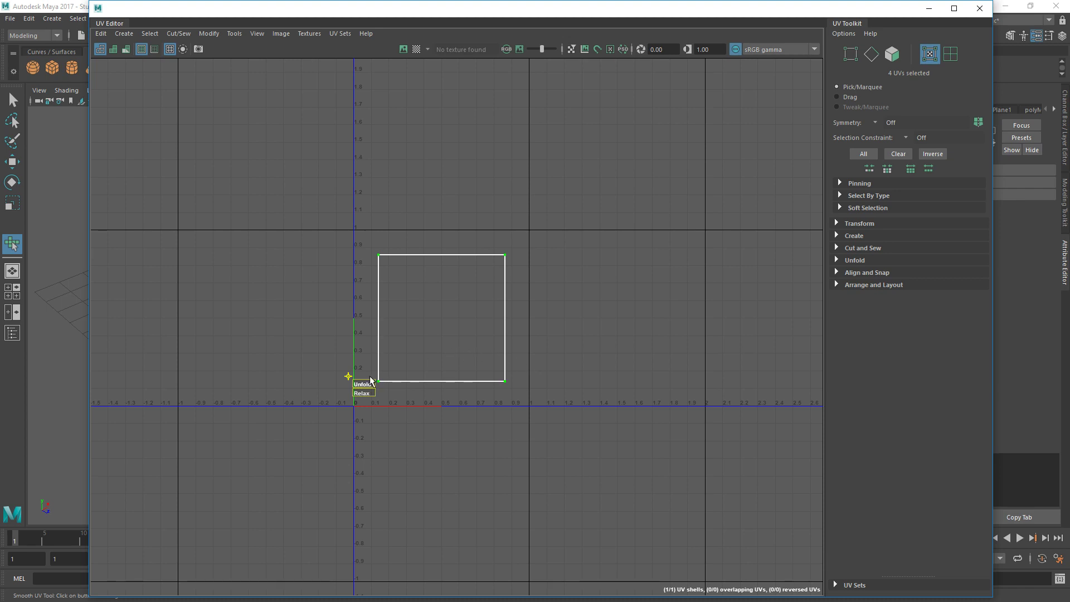
key(w)
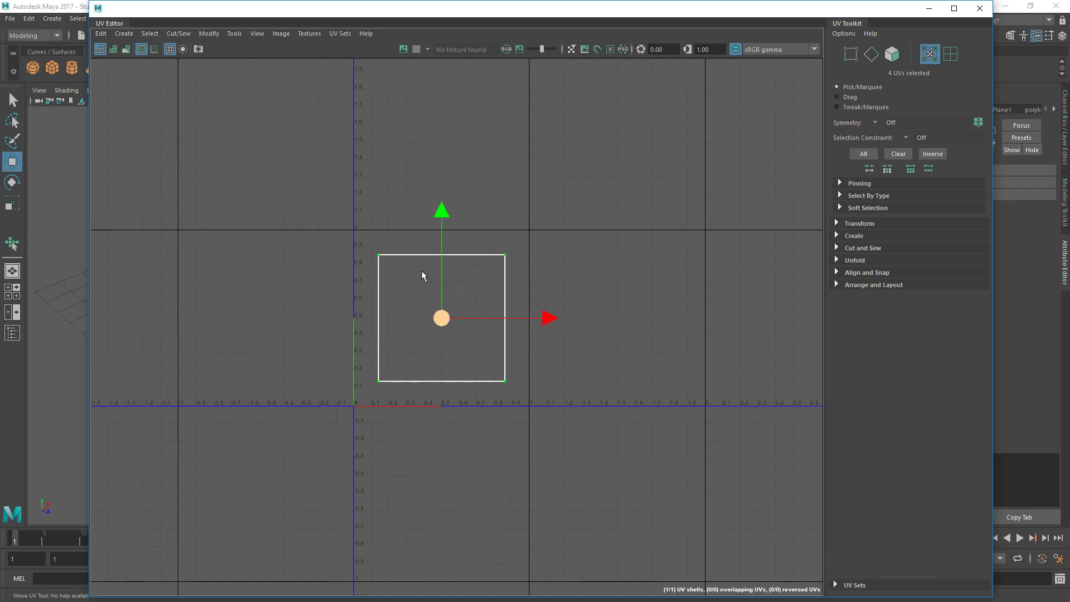
Move the UV Editor aside to compare the selected UVs with the plane's corners in the viewport.
drag(471, 8, 788, 24)
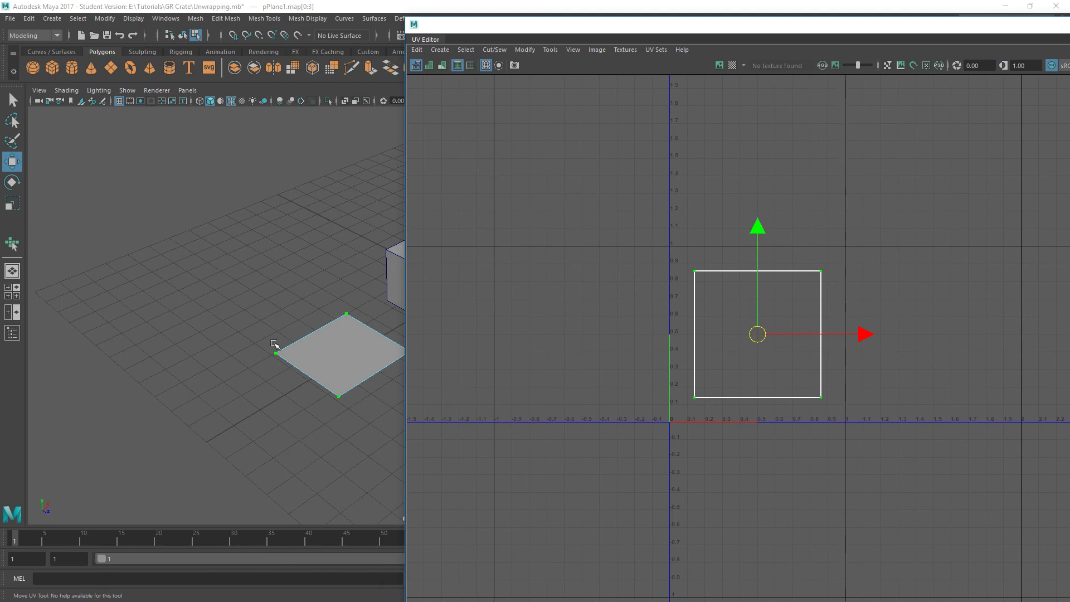
drag(718, 38, 619, 305)
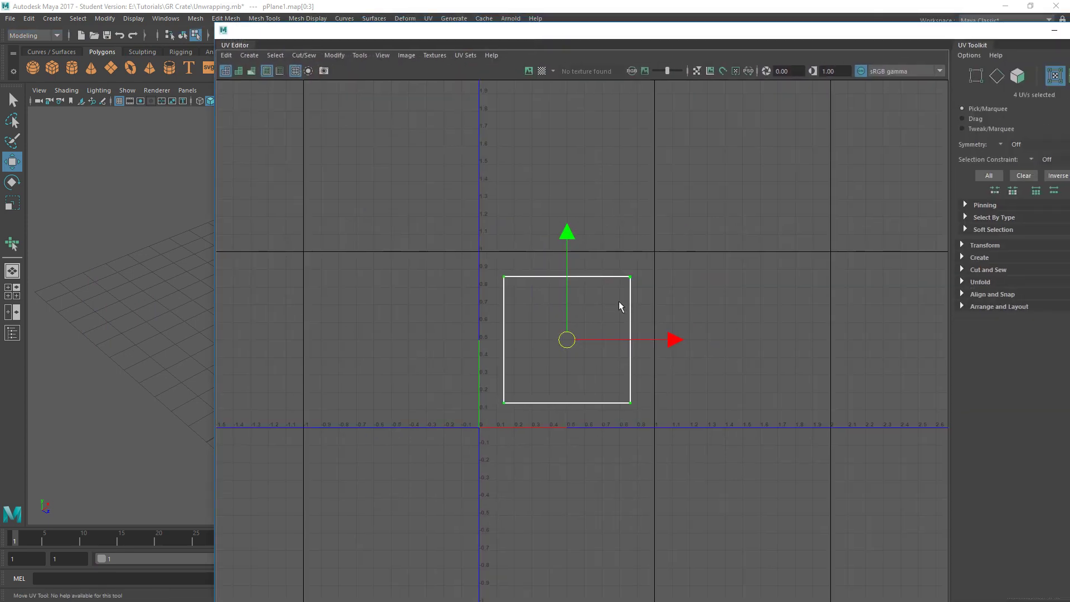
drag(518, 31, 685, 41)
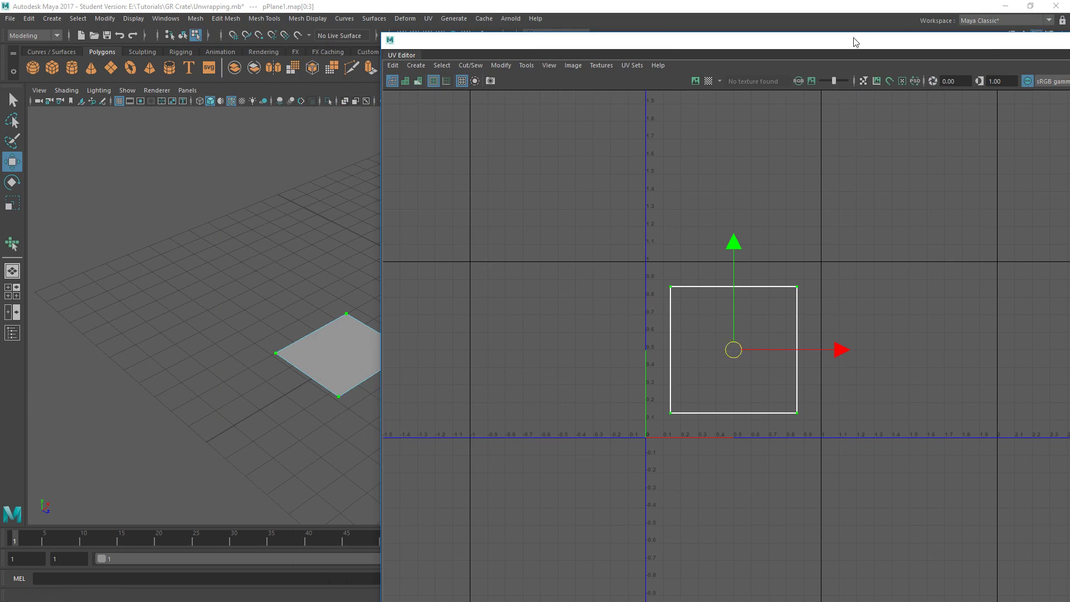
drag(865, 42, 630, 21)
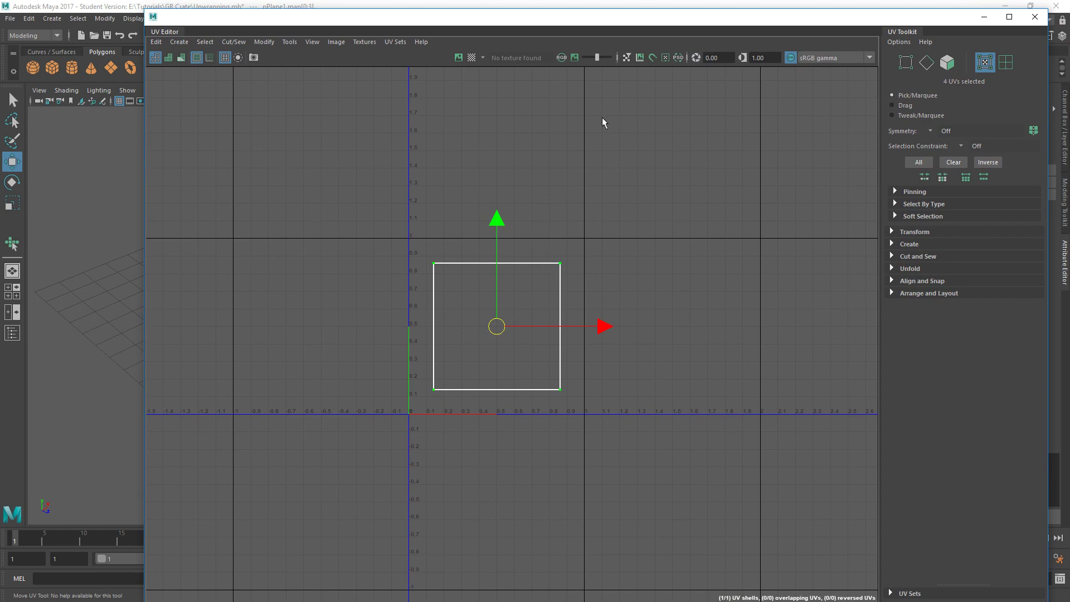
drag(626, 19, 572, 21)
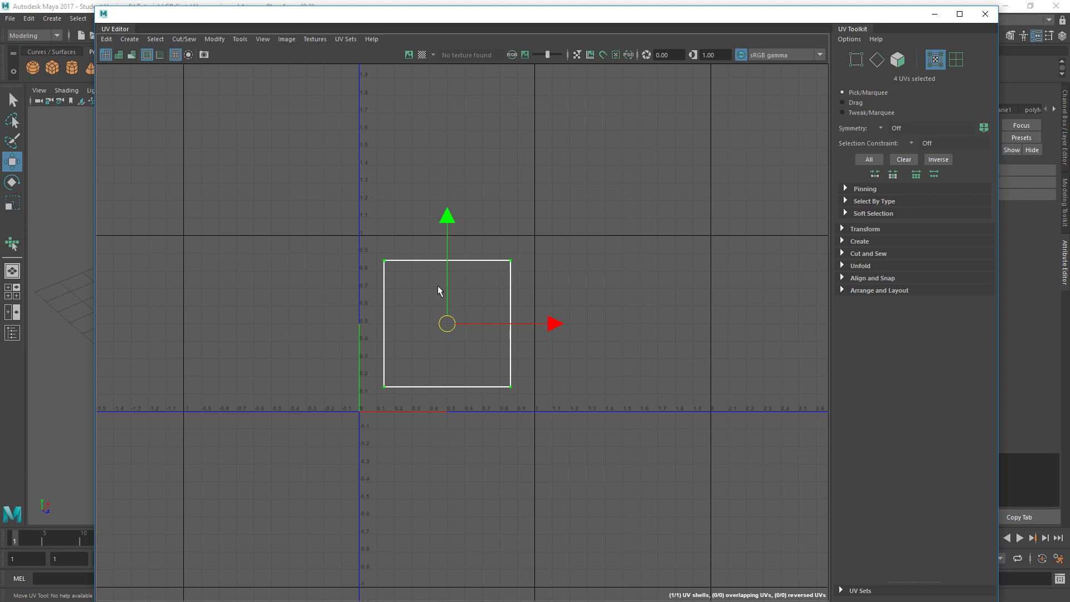
Switch to UV shell selection, then scale and move the plane's shell to fill the 0 to 1 UV square.
right_drag(450, 283, 401, 272)
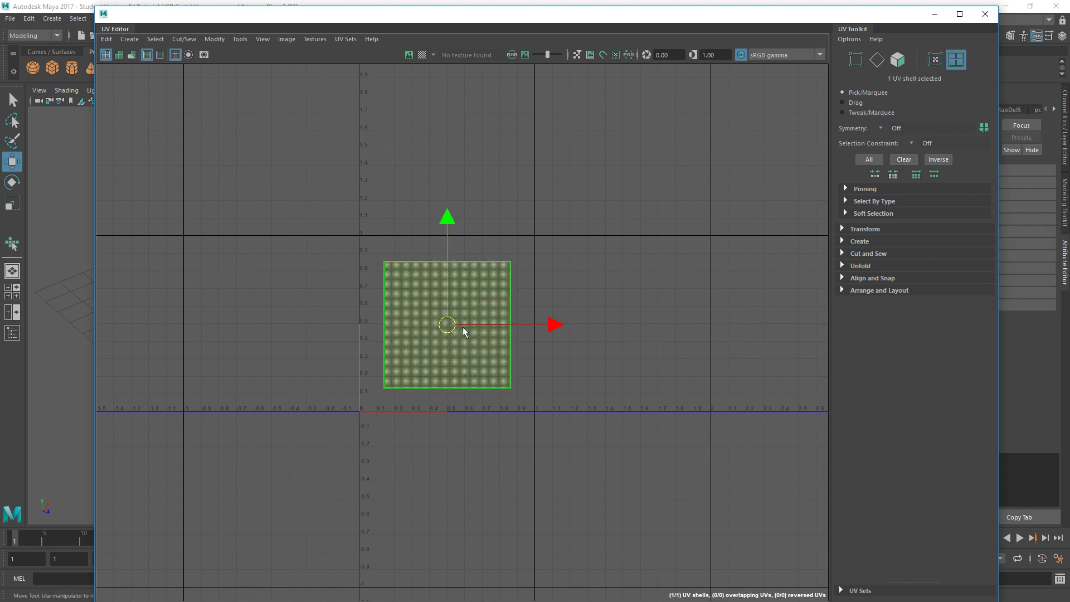
click(461, 327)
drag(451, 326, 481, 284)
key(r)
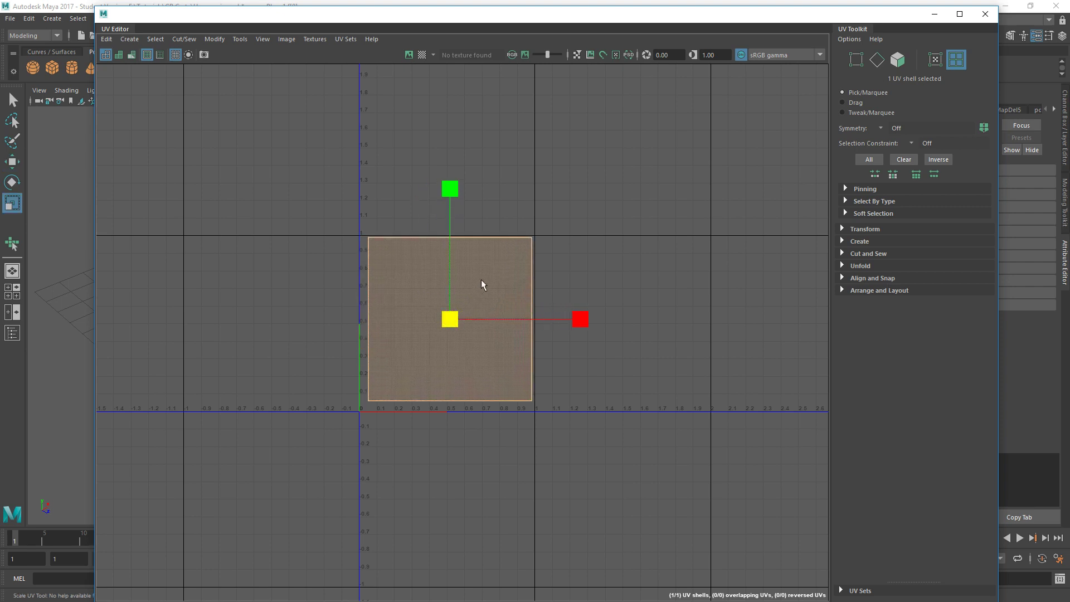
key(w)
drag(459, 322, 454, 324)
key(r)
key(w)
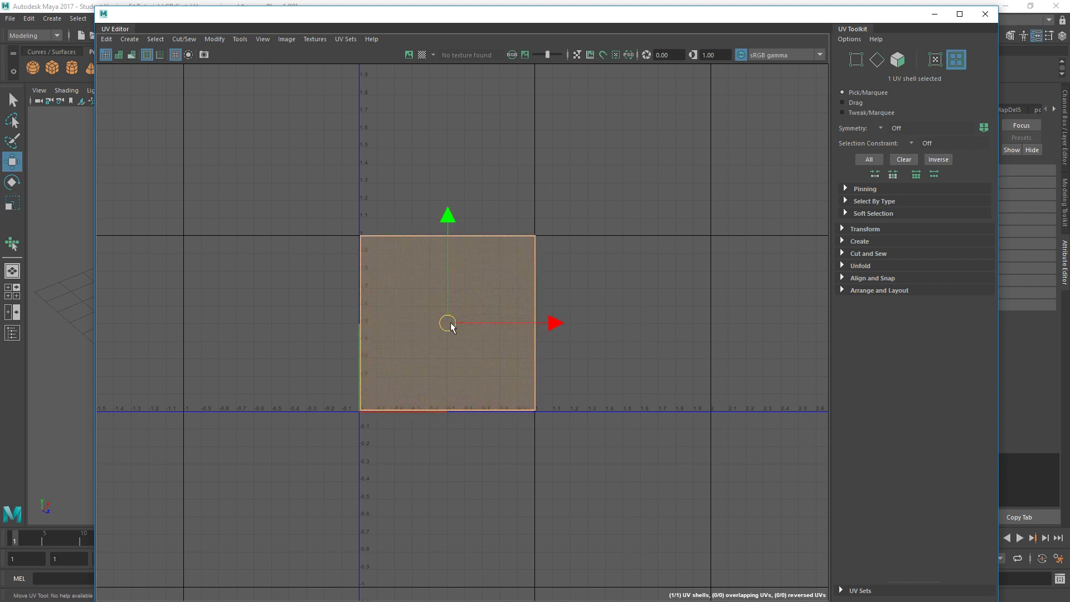
Nudge the UV shell horizontally and vertically to align it with the borders of the 0 to 1 square.
scroll(533, 271, up, 10)
alt+middle_drag(429, 362, 536, 304)
drag(463, 367, 461, 367)
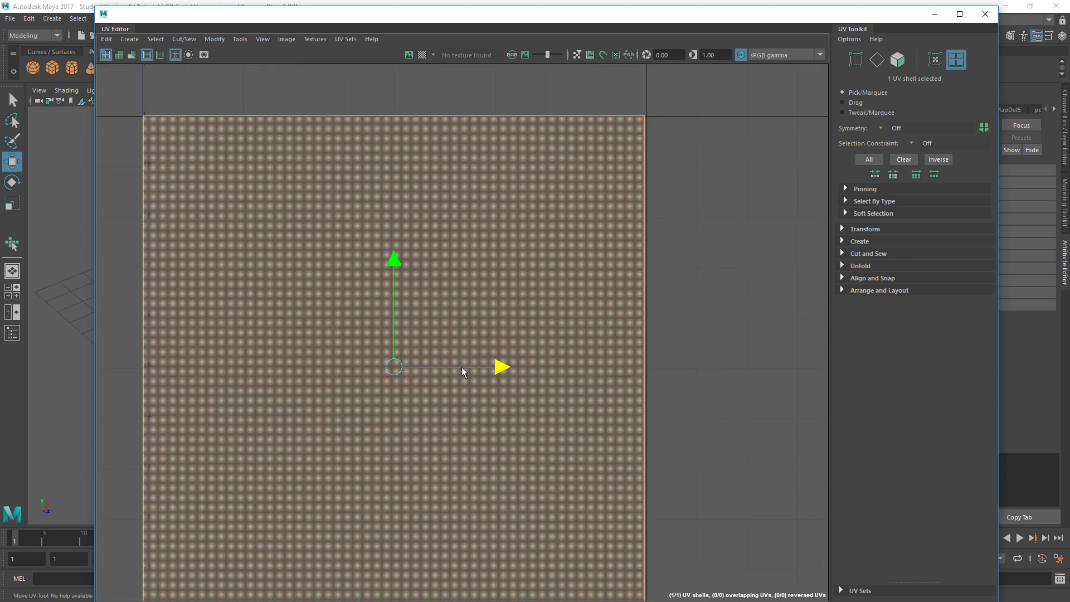
drag(391, 269, 392, 277)
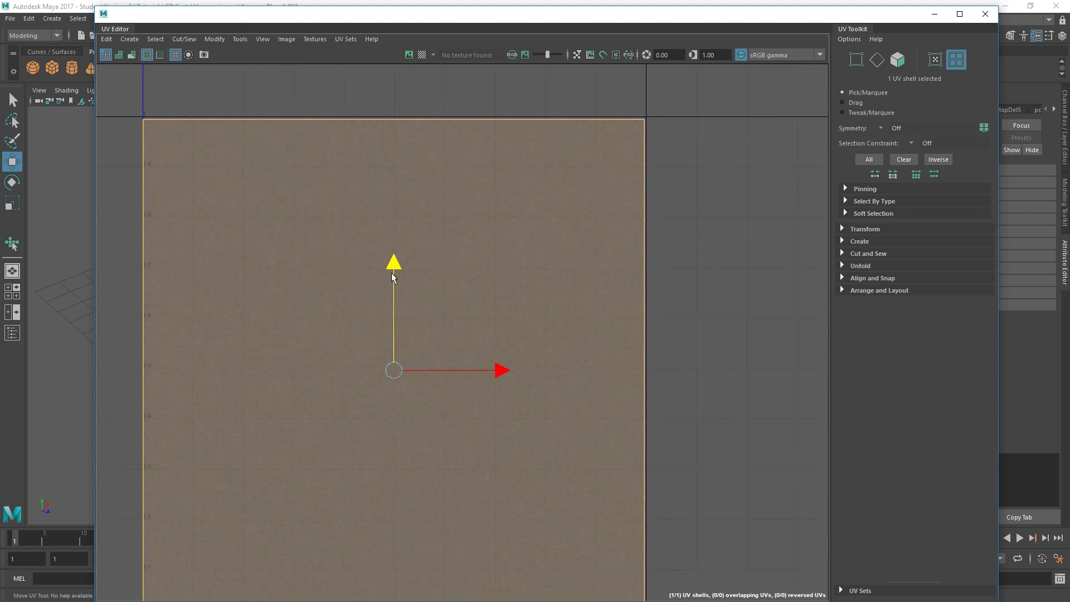
click(496, 371)
Scale the UV shell down slightly and recentre it to leave a thin margin inside the 0 to 1 square.
scroll(554, 277, down, 3)
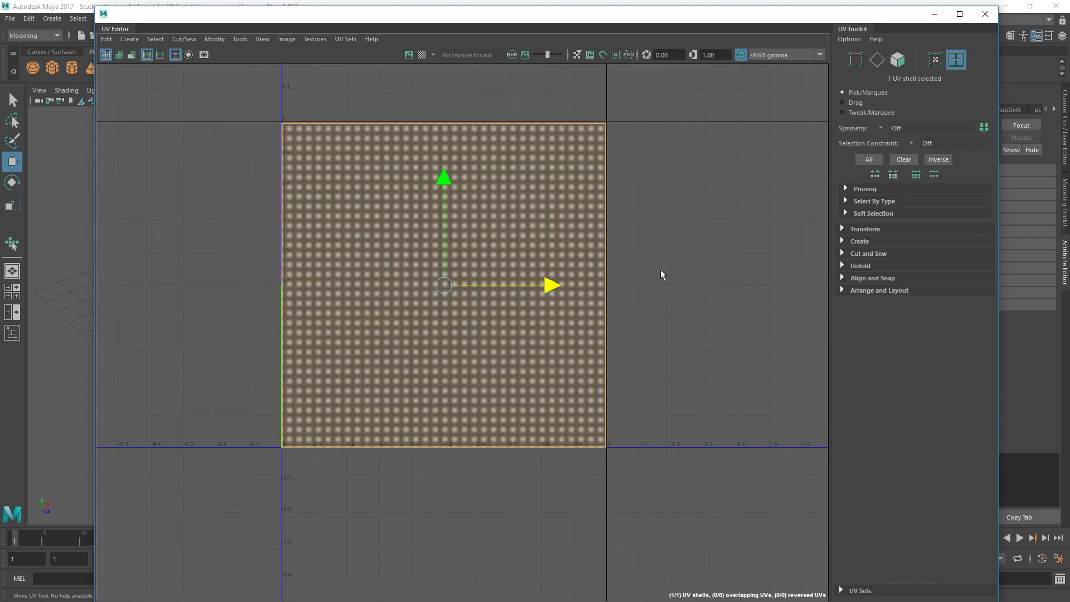
key(r)
drag(445, 286, 442, 287)
key(w)
drag(442, 246, 440, 247)
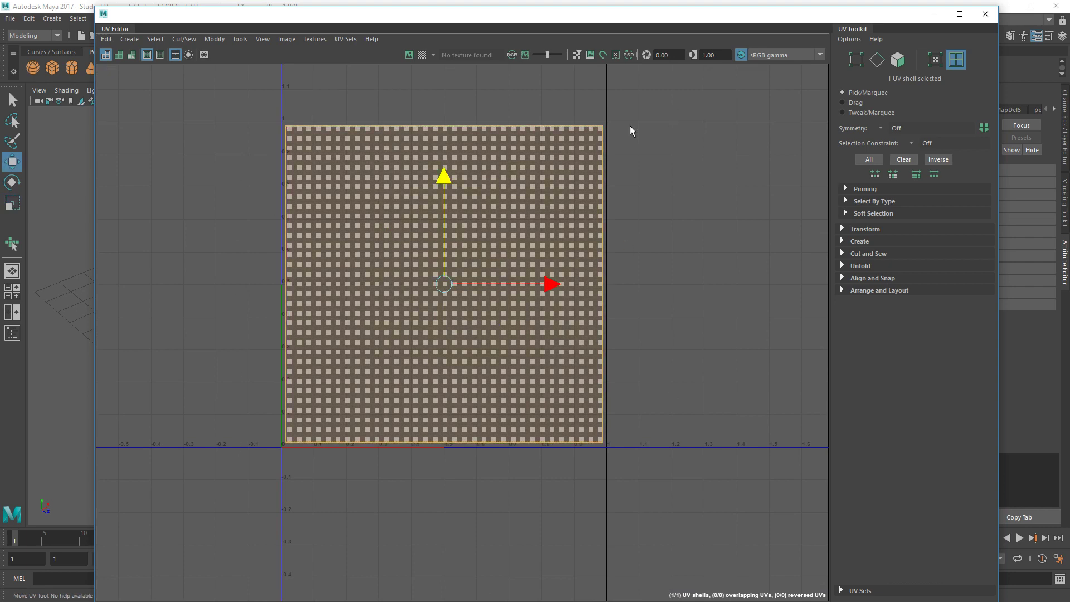
Inspect the margin between the UV shell and the 0 to 1 square's border and clear the shell selection.
scroll(642, 234, up, 5)
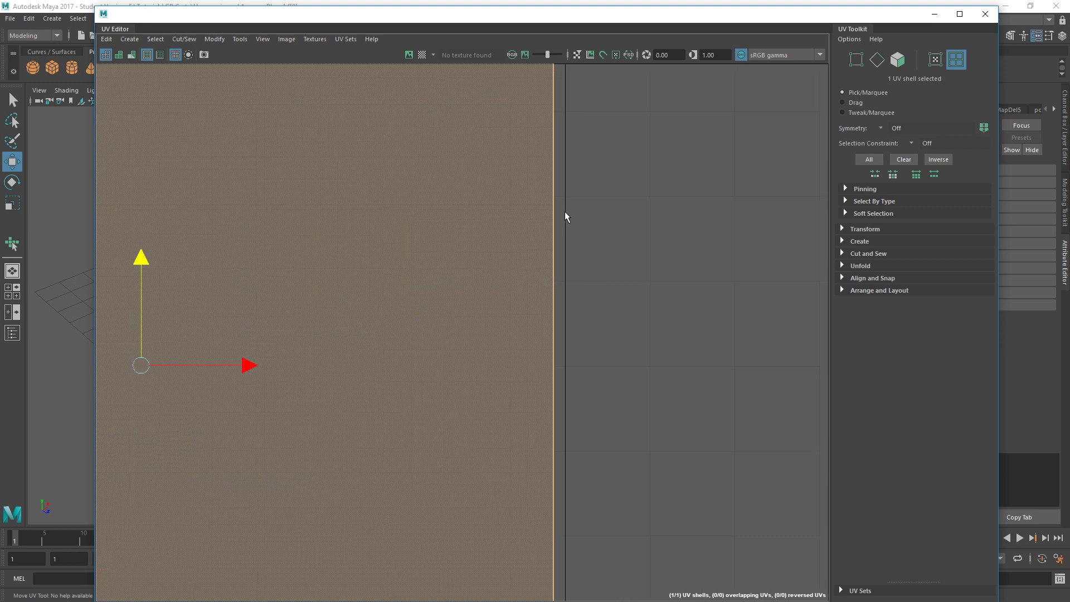
scroll(513, 229, down, 5)
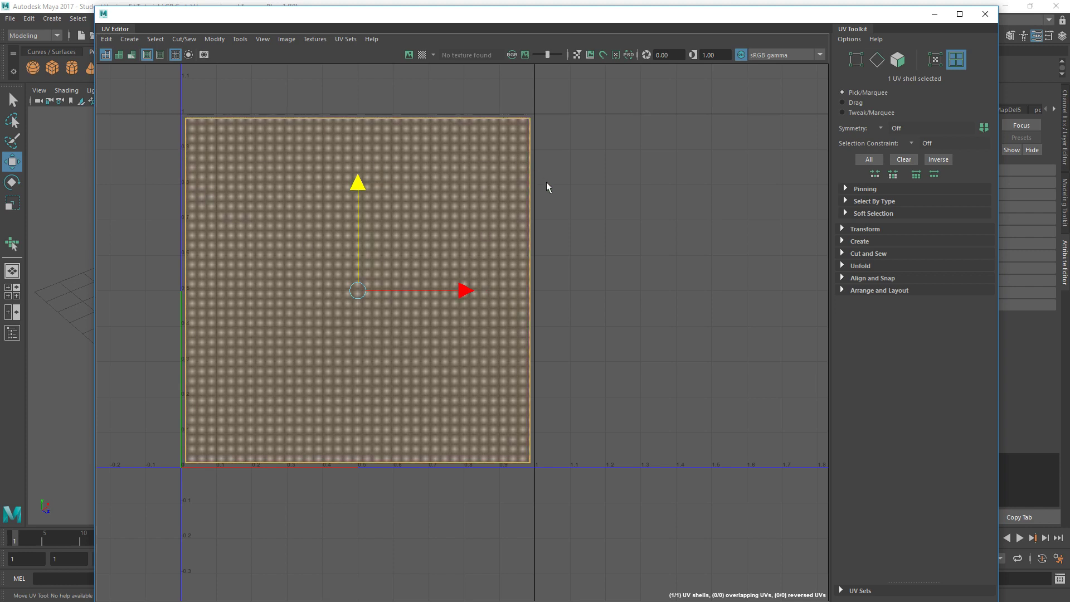
click(577, 234)
scroll(575, 234, down, 3)
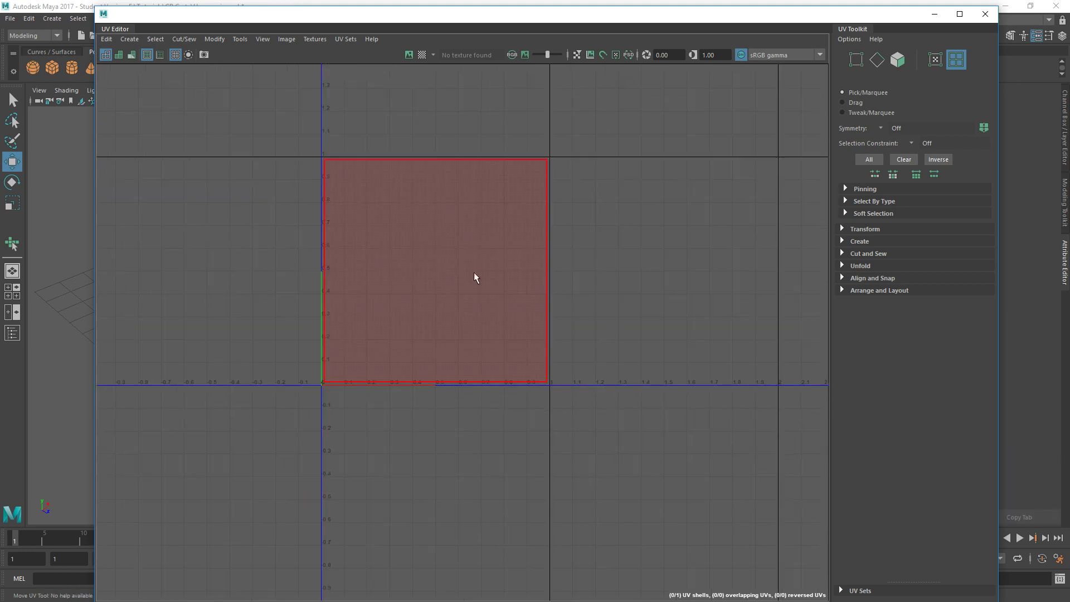
scroll(558, 285, down, 3)
click(529, 319)
click(573, 373)
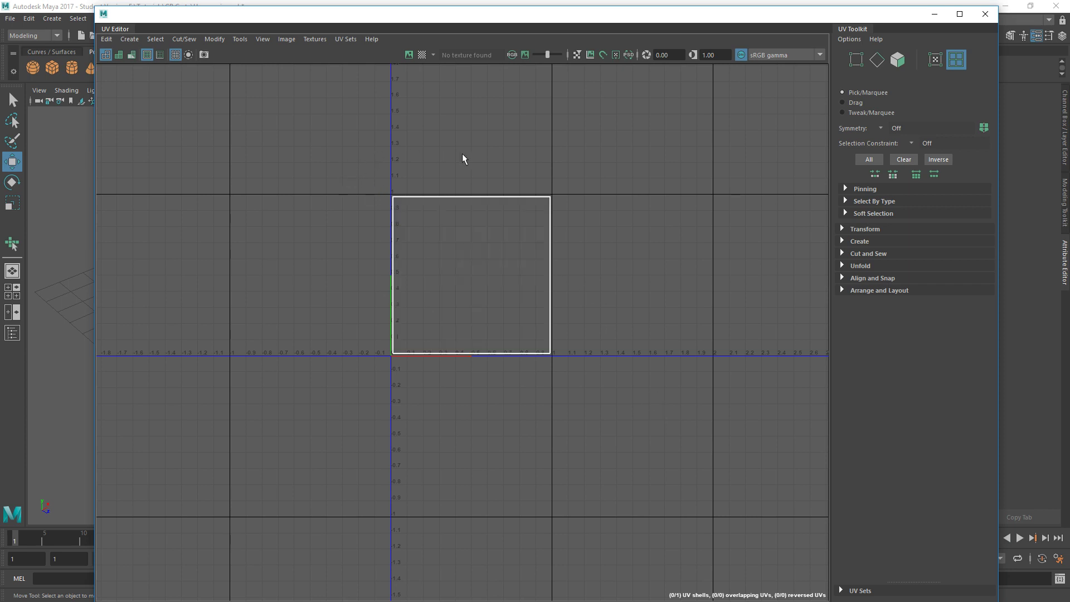
Try to export a UV snapshot of the plane to the outUV file as a 512 × 512 JPEG, overwriting the existing file.
click(284, 39)
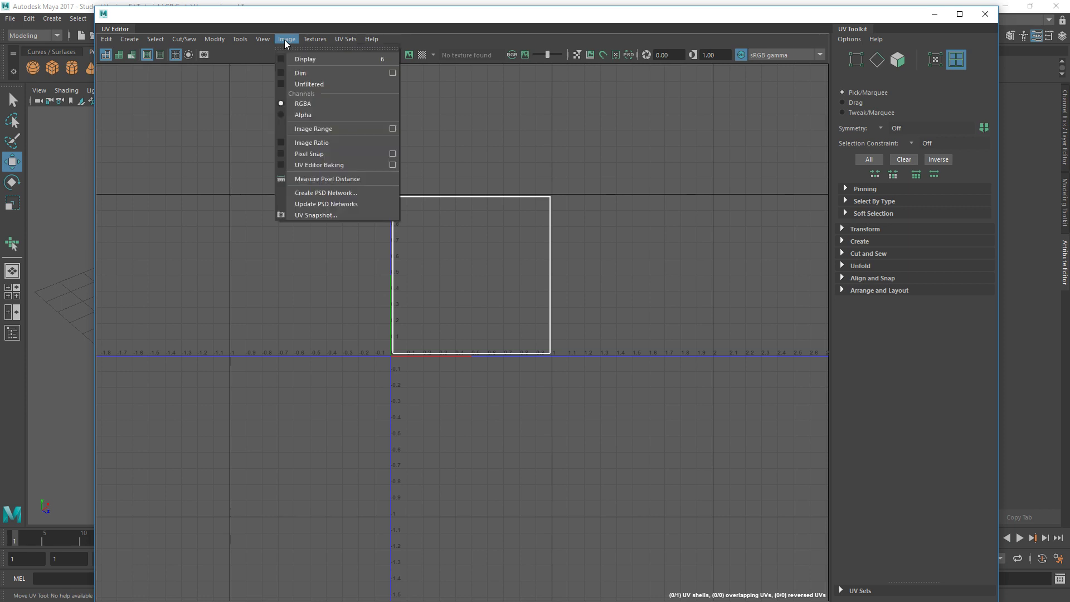
click(333, 215)
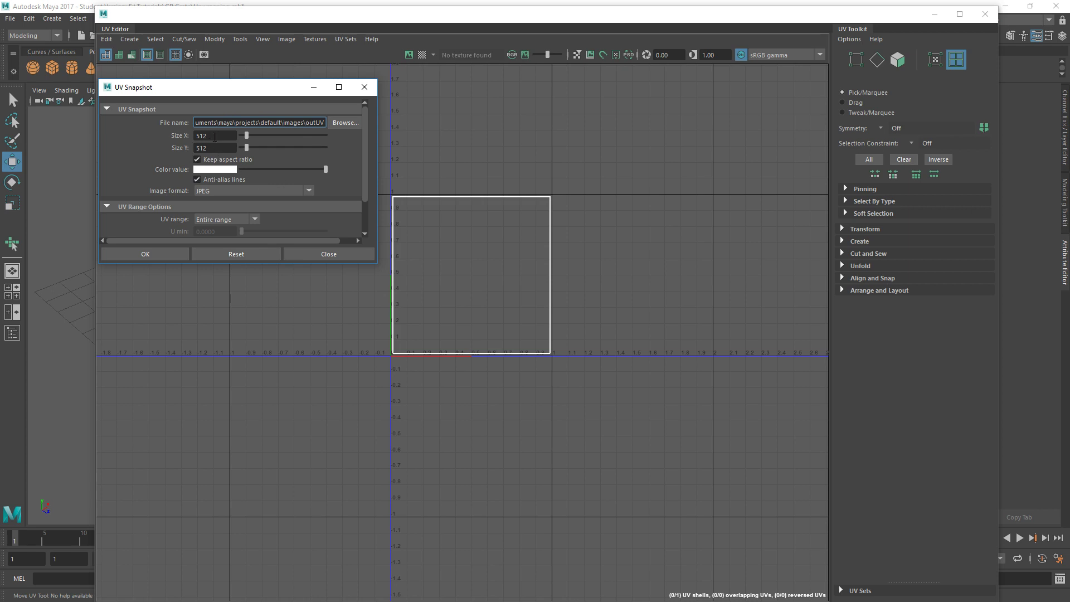
click(215, 191)
click(277, 191)
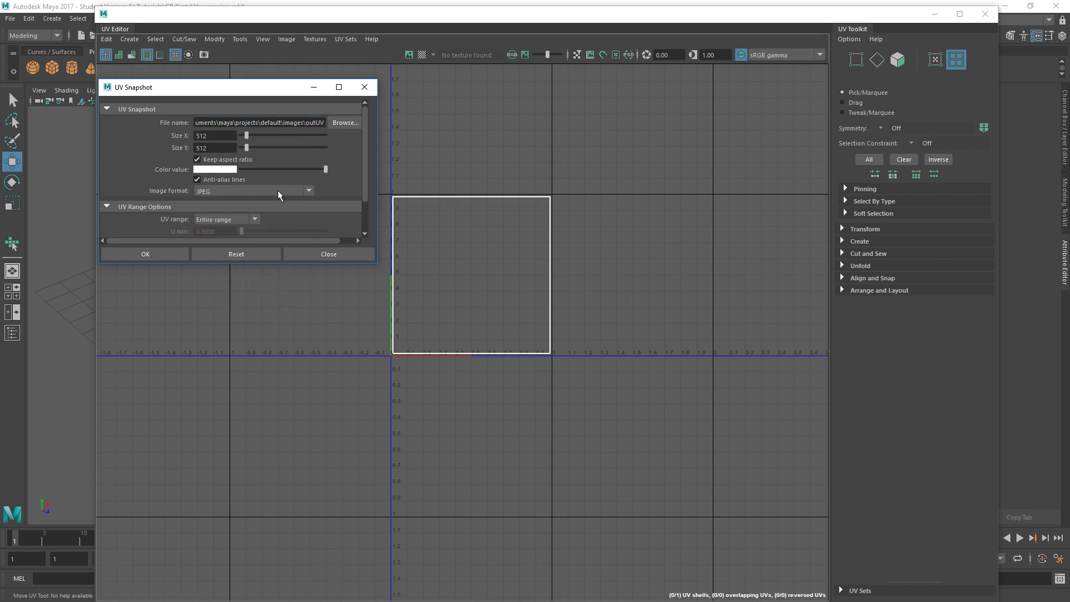
click(156, 256)
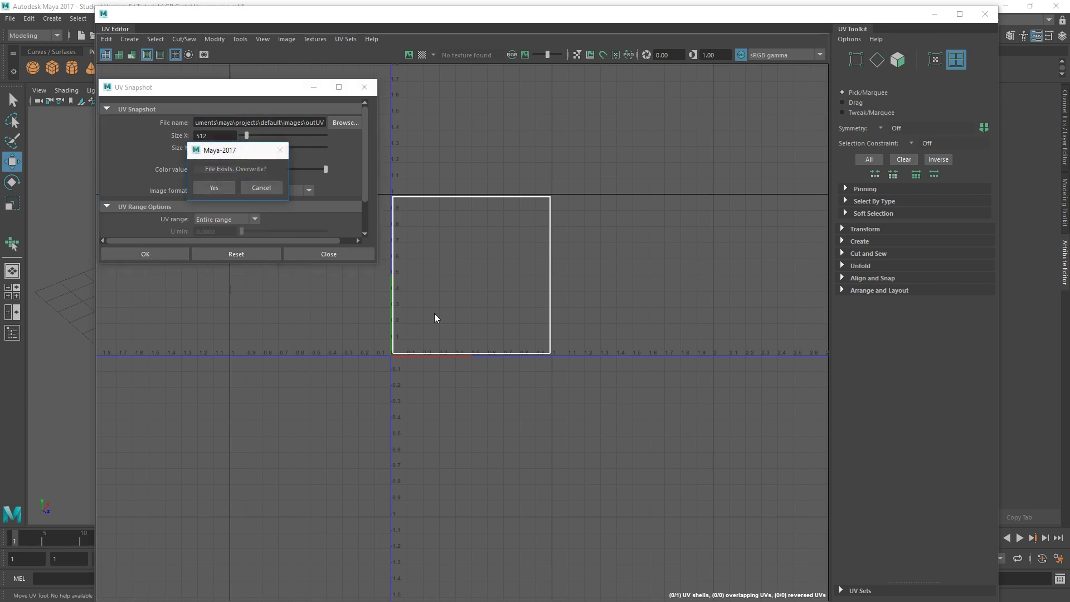
click(214, 188)
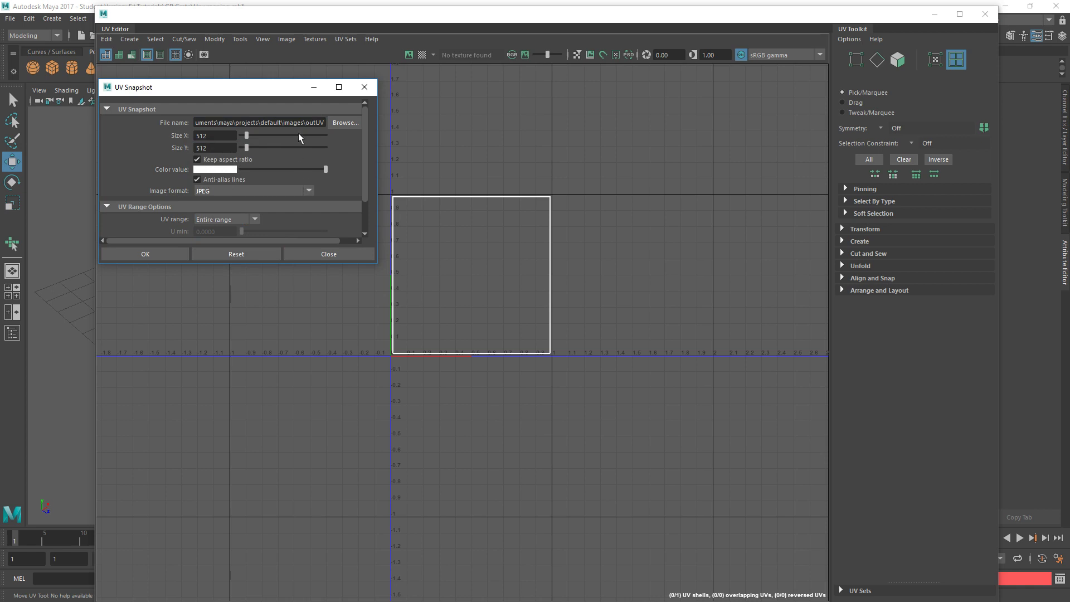
click(365, 87)
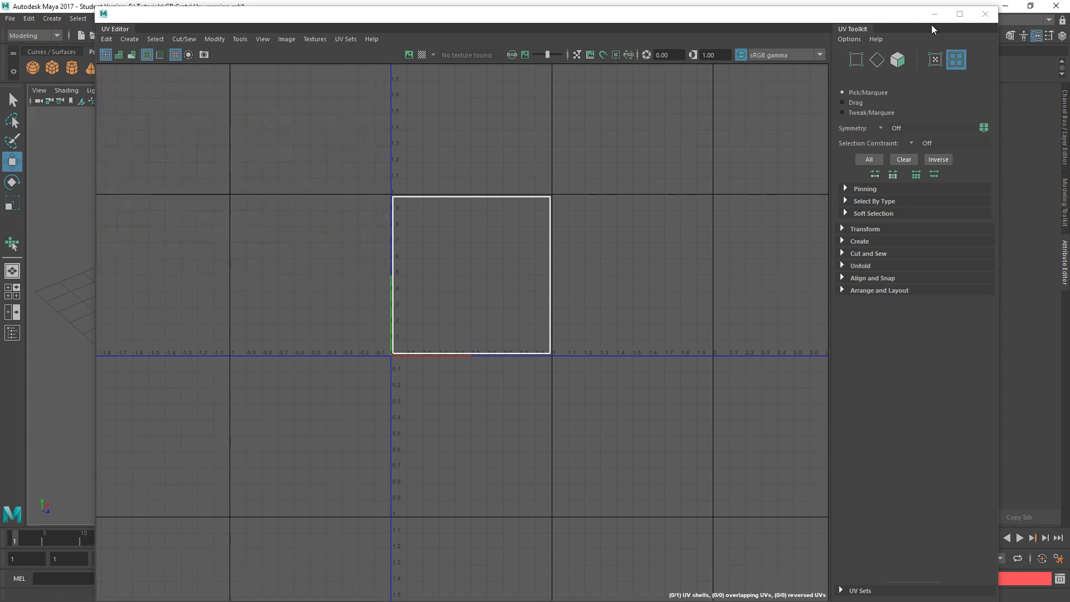
Leave the UV Editor and return to object selection in the perspective view, with the cube selected.
click(1014, 23)
right_drag(363, 277, 414, 253)
alt+drag(440, 360, 350, 287)
scroll(391, 334, up, 4)
drag(585, 293, 425, 240)
alt+middle_drag(496, 228, 346, 234)
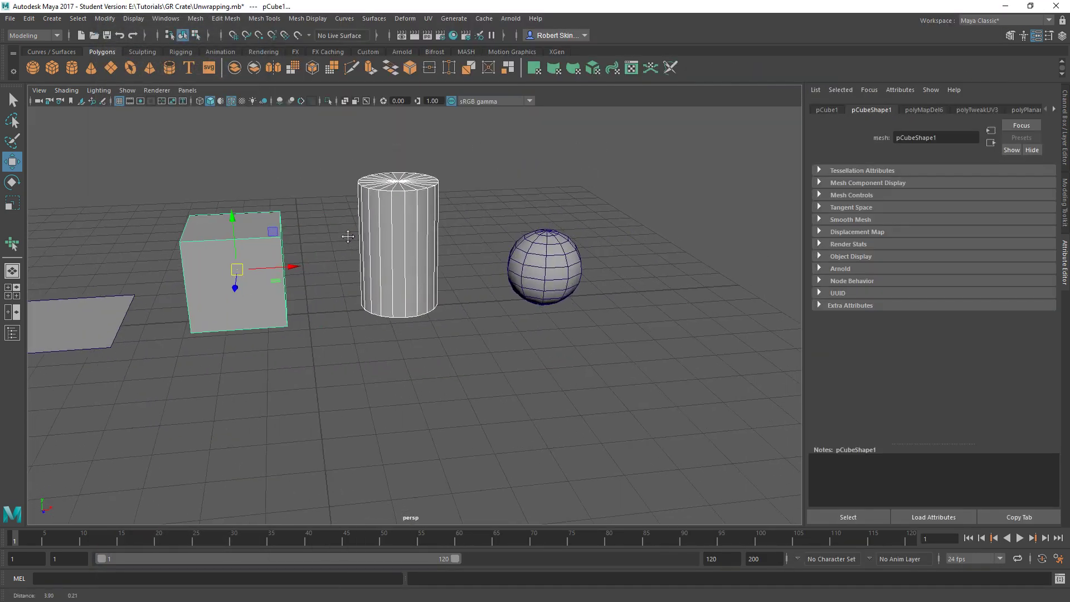
scroll(343, 232, down, 3)
click(337, 229)
alt+drag(337, 229, 298, 310)
click(271, 324)
click(341, 248)
click(273, 321)
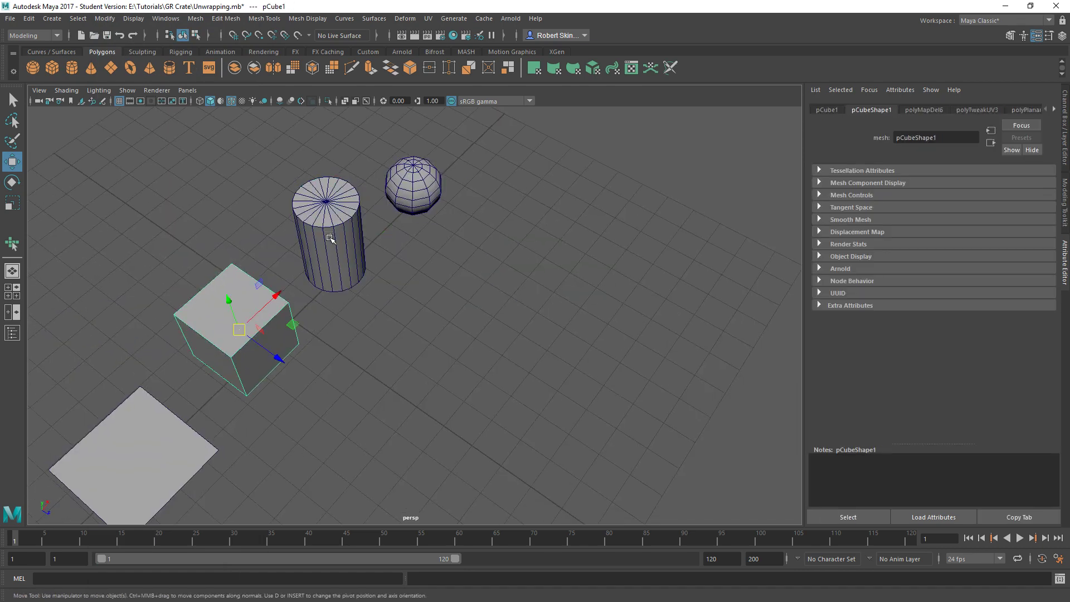
click(333, 239)
click(275, 326)
click(390, 349)
alt+drag(440, 323, 396, 300)
alt+middle_drag(396, 300, 424, 325)
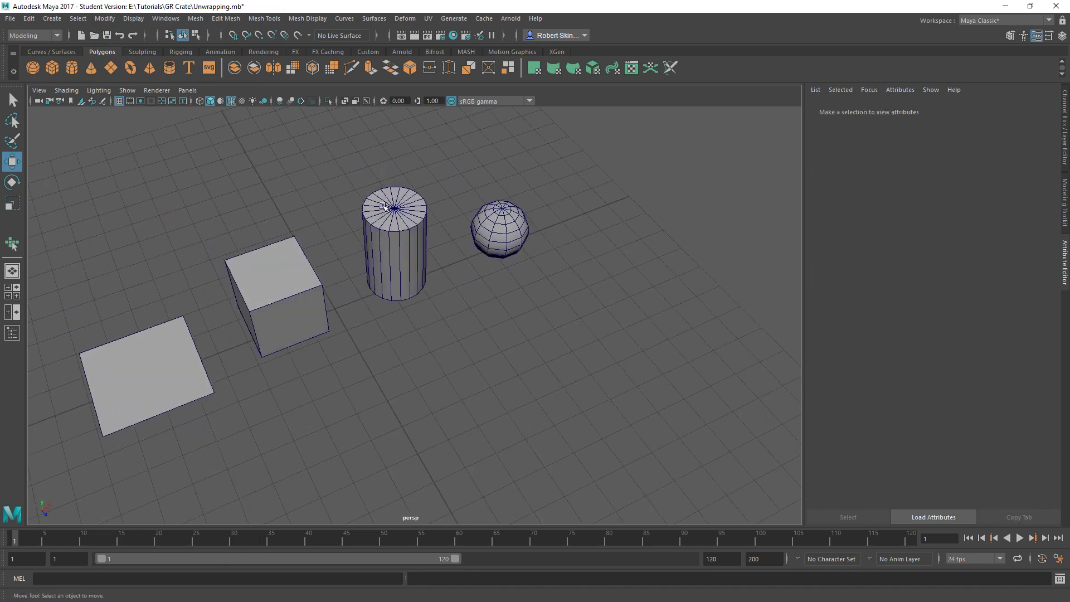
click(373, 250)
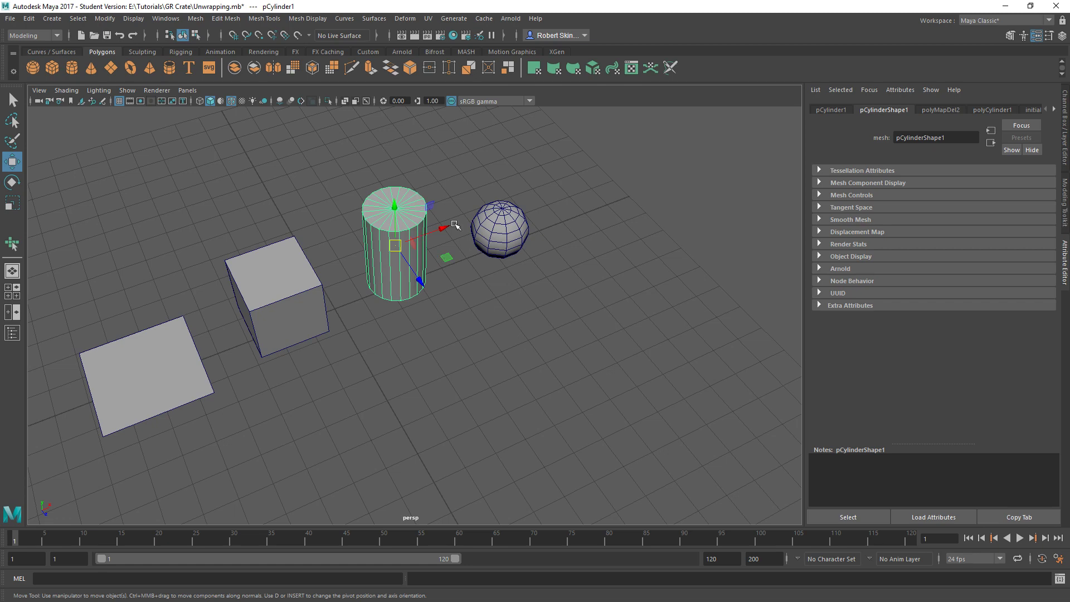
Select the cube, switch it to face selection and select its four side faces, leaving out the top and bottom.
click(287, 302)
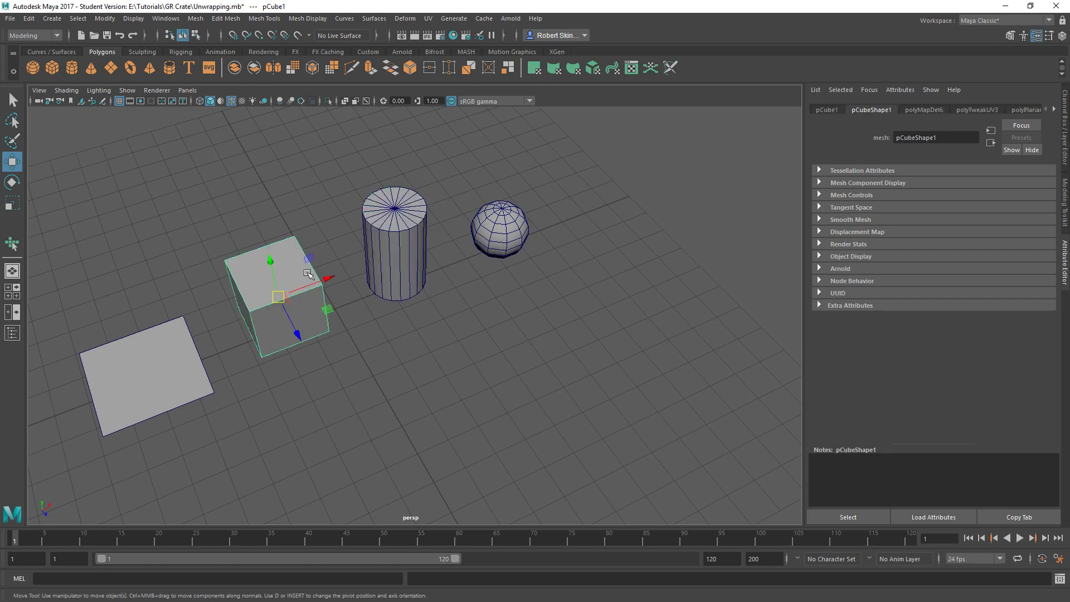
alt+drag(351, 333, 363, 245)
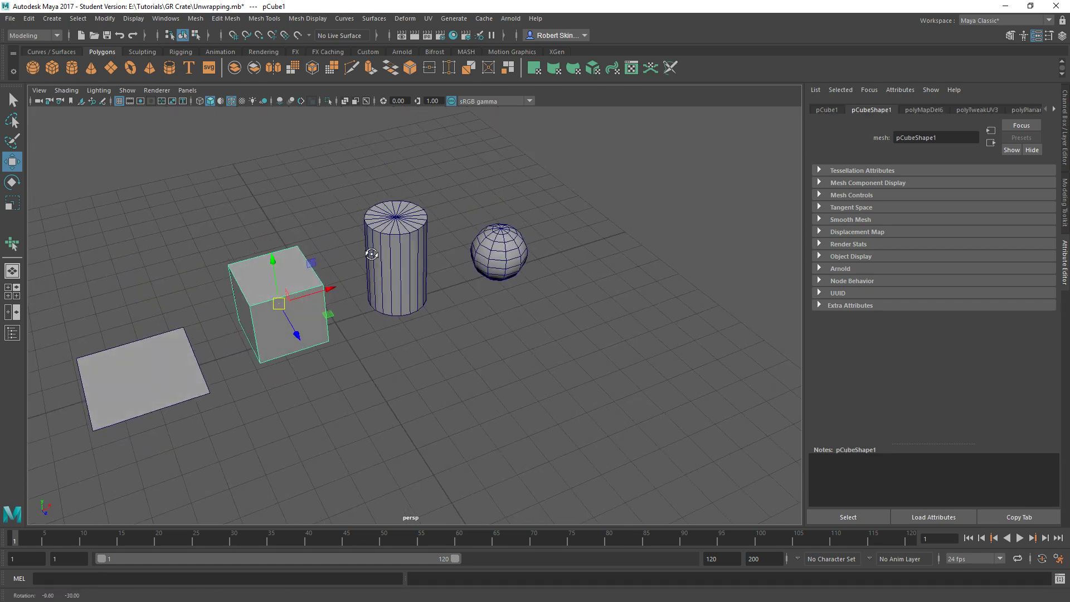
alt+drag(406, 211, 371, 273)
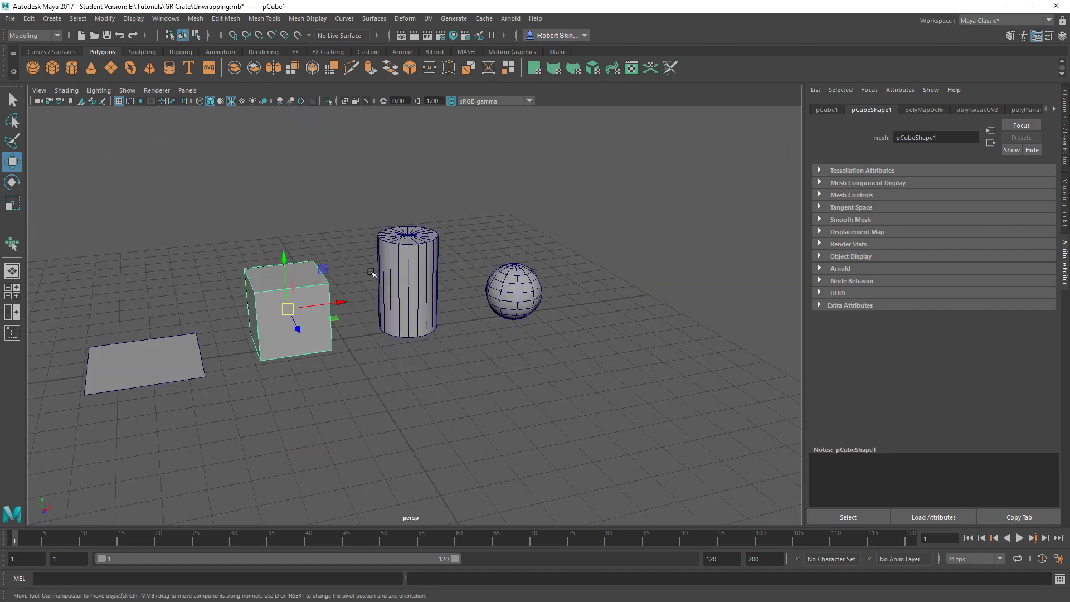
alt+drag(414, 314, 410, 307)
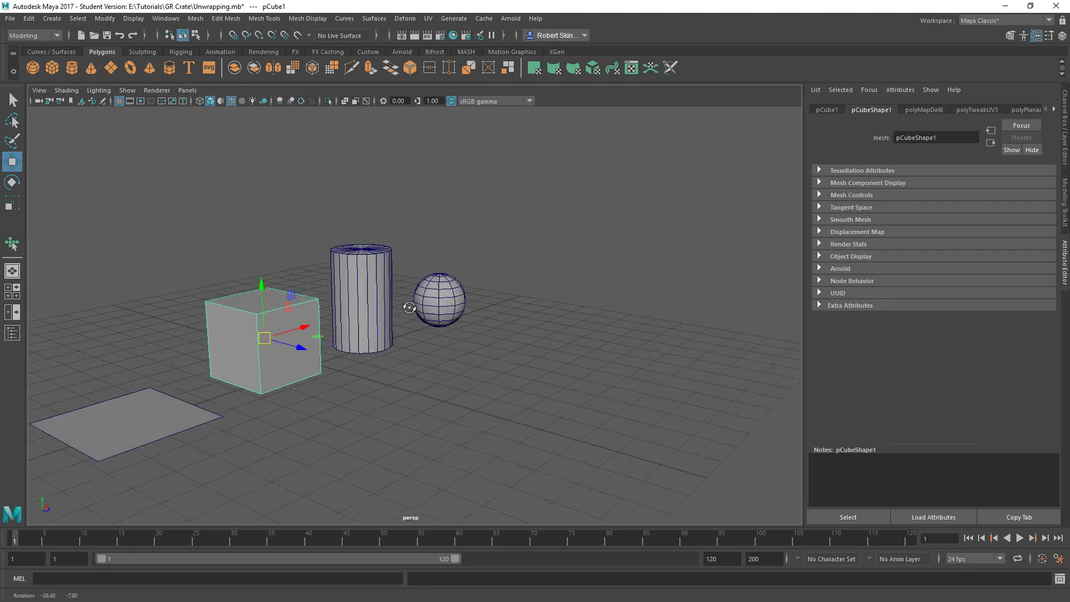
alt+middle_drag(335, 324, 390, 295)
scroll(348, 301, up, 3)
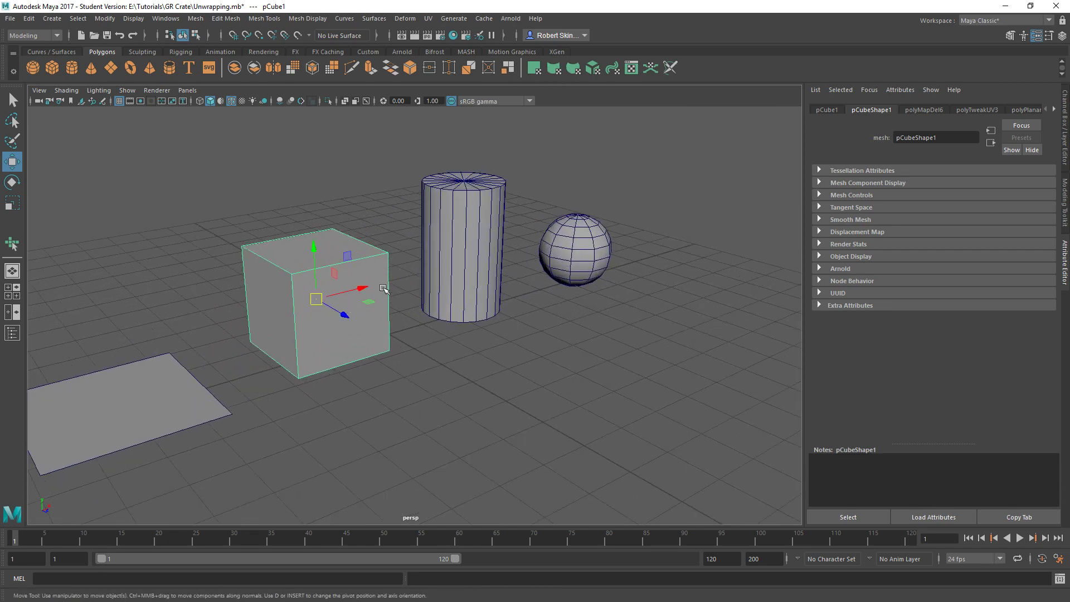
right_drag(384, 289, 384, 315)
click(371, 289)
alt+drag(370, 289, 609, 303)
alt+drag(444, 283, 509, 295)
Apply a cylindrical UV projection to the cube's four selected side faces and open the UV Editor.
click(554, 68)
alt+drag(276, 220, 337, 240)
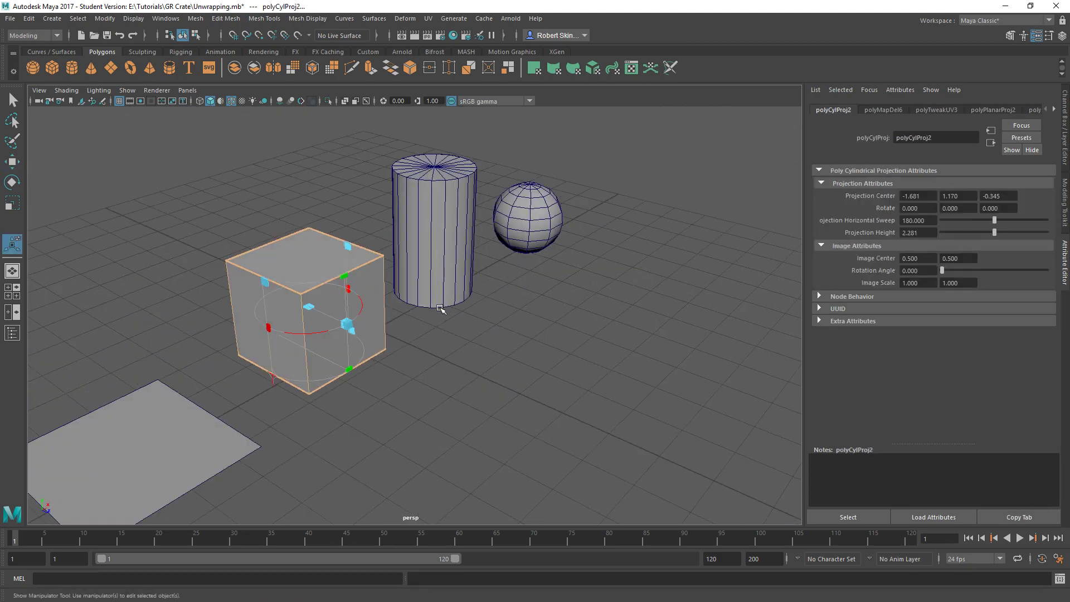
click(632, 68)
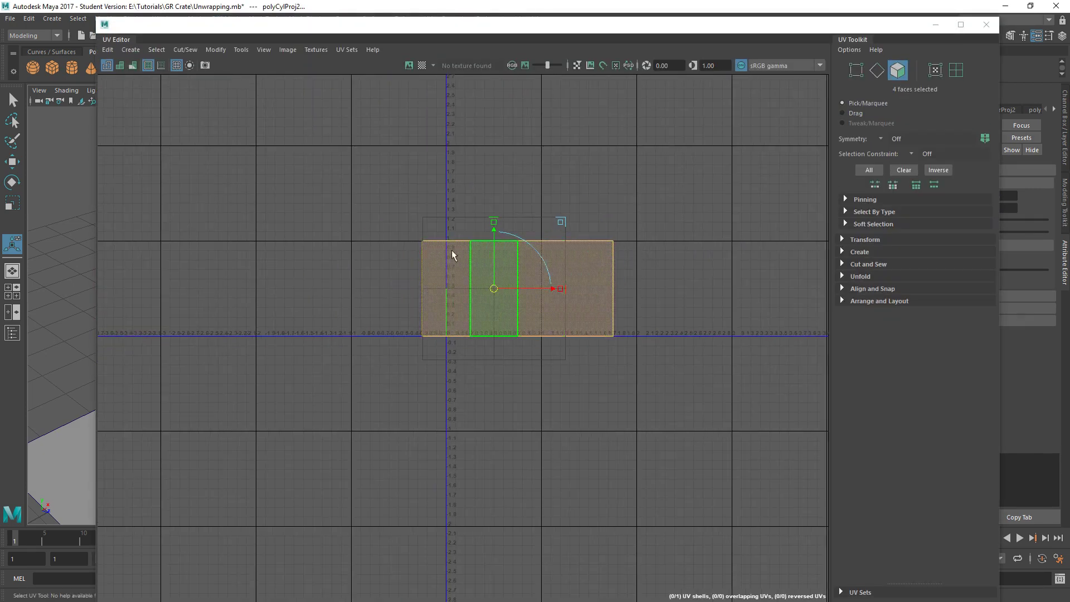
Set the UV Editor beside the viewport and compare the cube's side faces with their projected UV faces.
drag(553, 31, 784, 49)
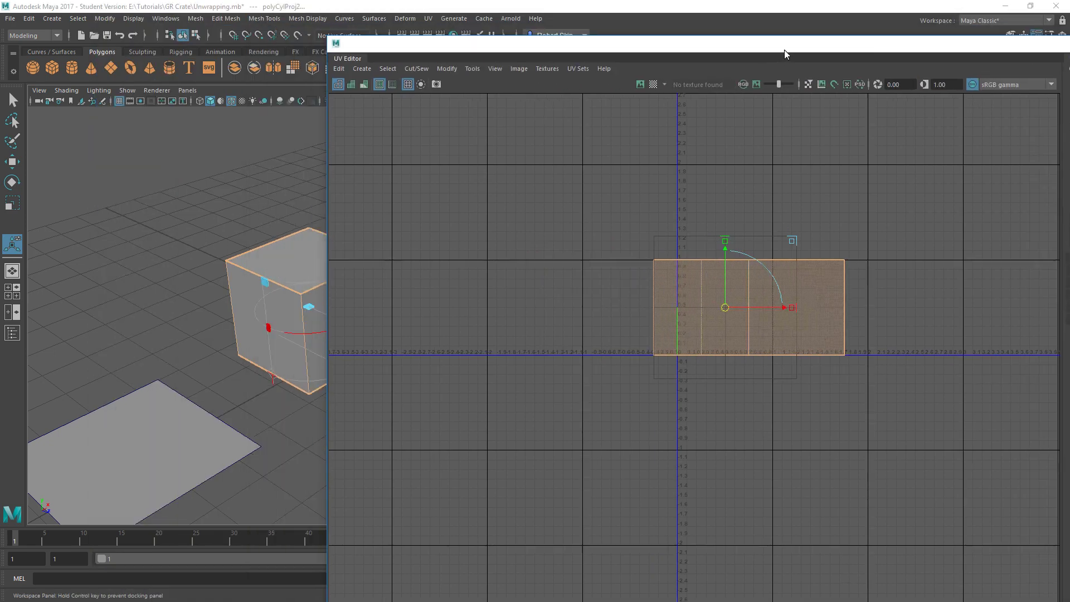
drag(648, 49, 765, 14)
alt+middle_drag(333, 322, 240, 287)
scroll(241, 253, up, 4)
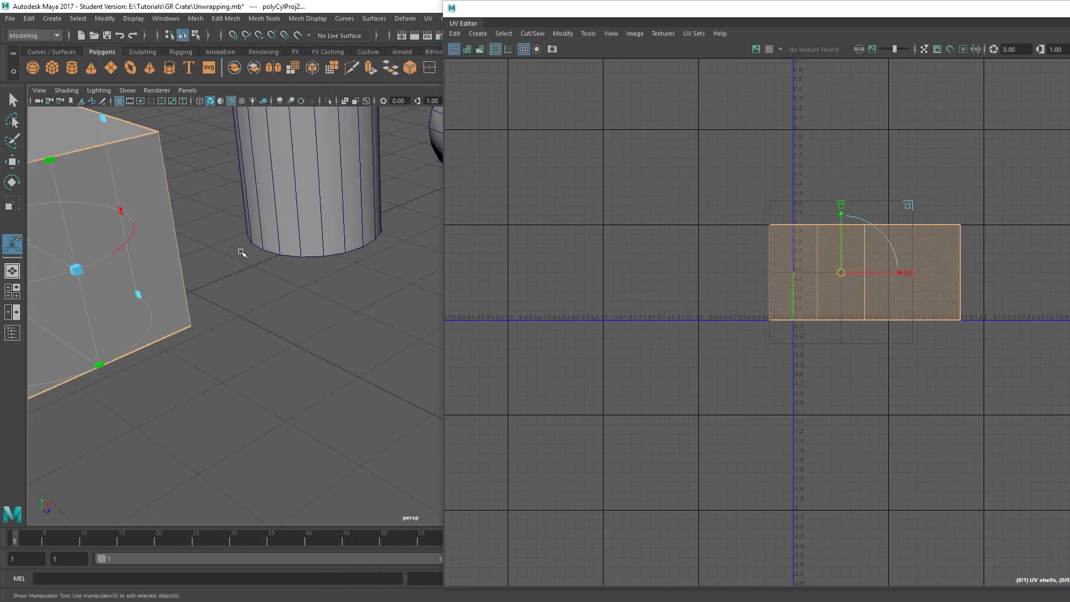
alt+middle_drag(102, 222, 324, 237)
scroll(330, 244, down, 2)
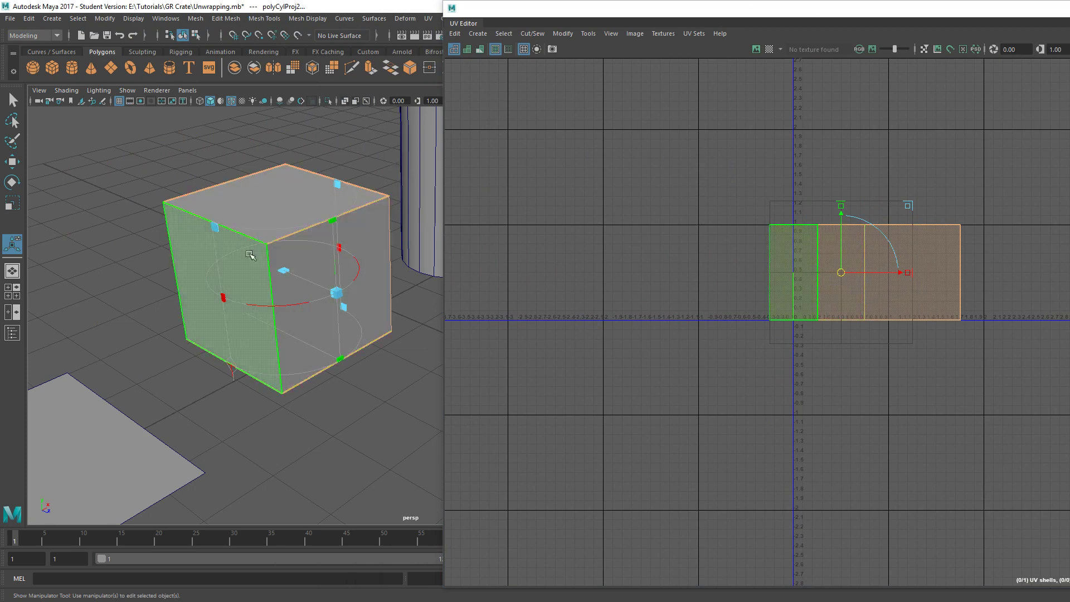
drag(826, 12, 492, 10)
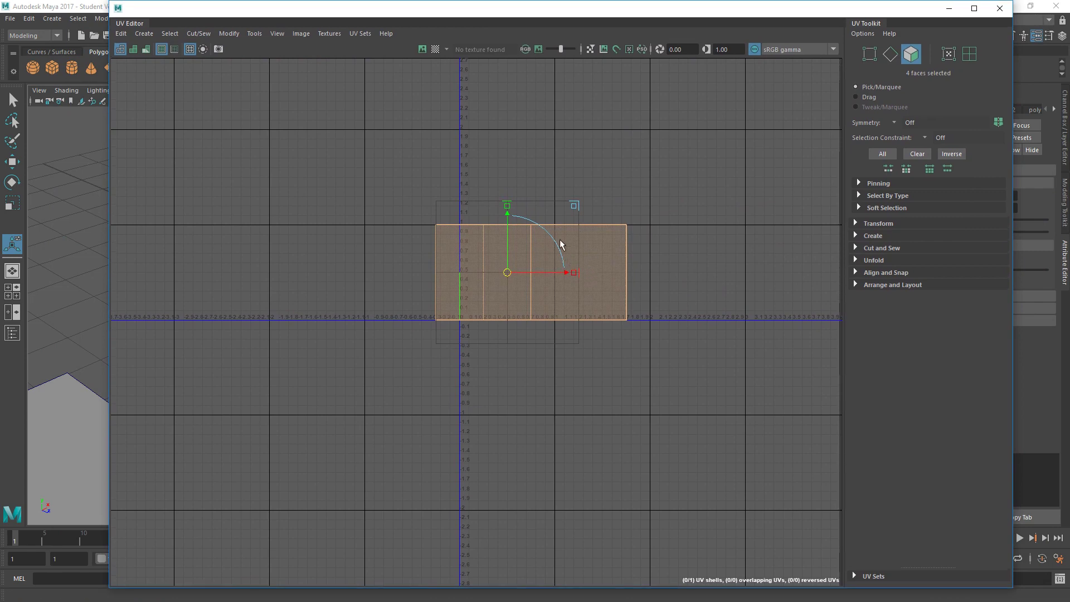
Convert the selection to the side shell's UVs and move them up and right, clear of the 0 to 1 square.
right_drag(588, 240, 647, 242)
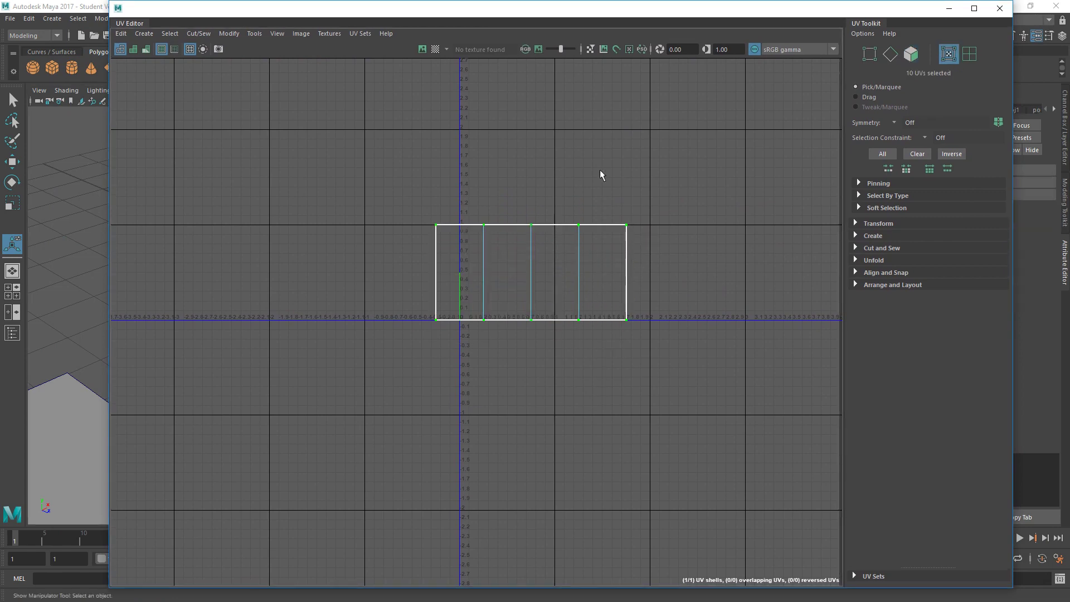
key(w)
drag(532, 272, 603, 163)
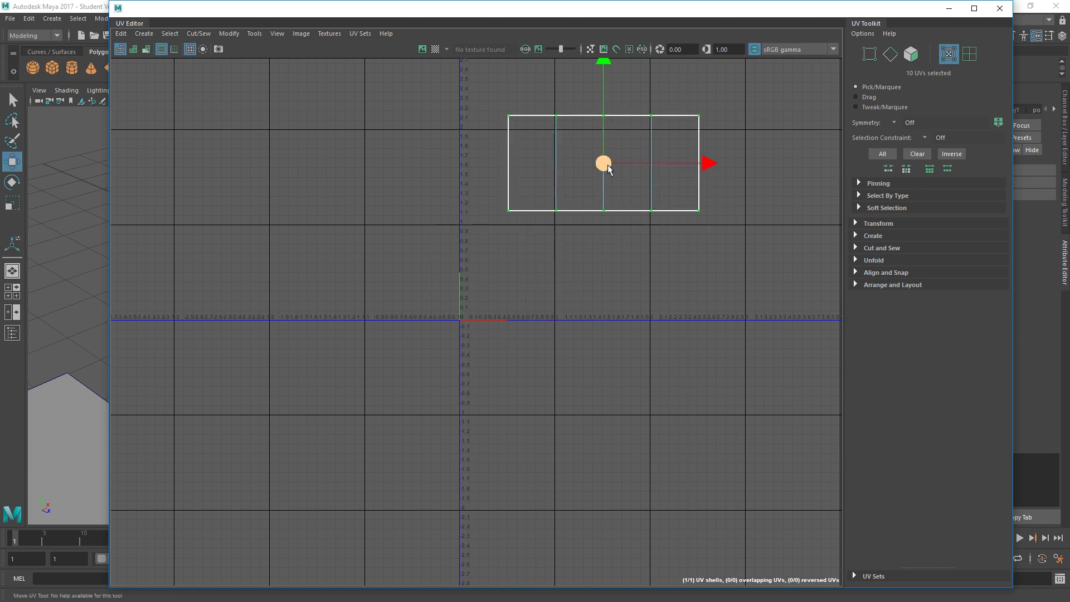
Unfold the cube's side shell with the Smooth tool until its four faces are square, and check its edges.
click(258, 36)
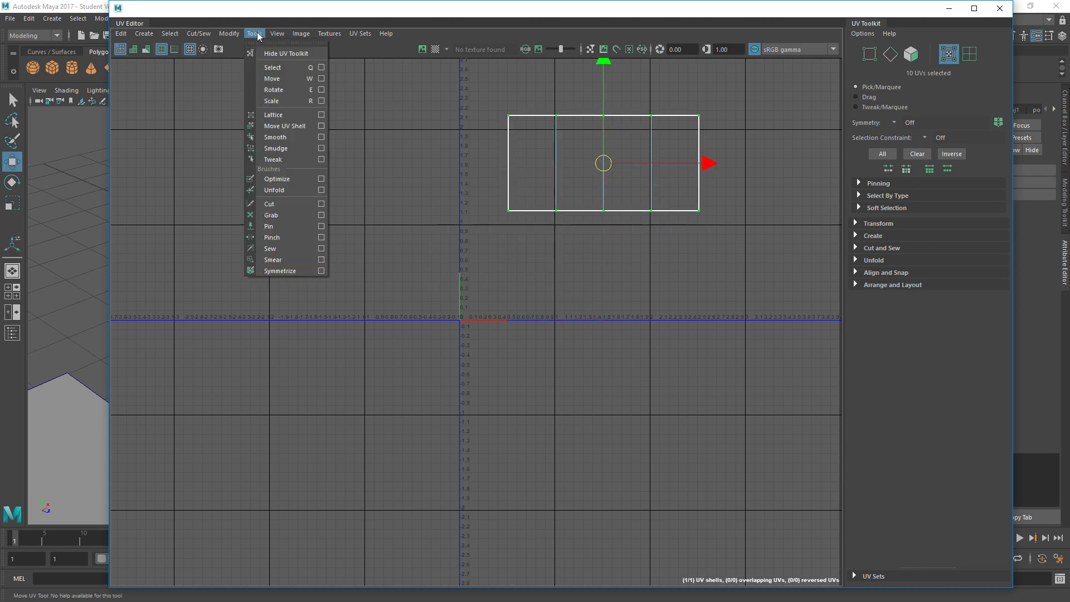
click(278, 137)
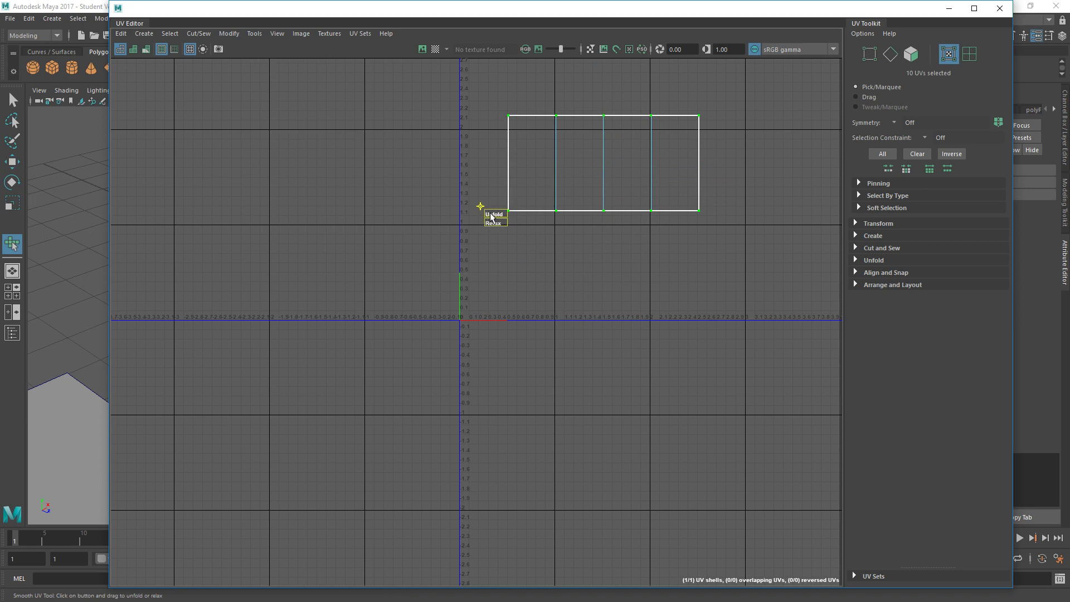
click(492, 214)
drag(493, 214, 603, 216)
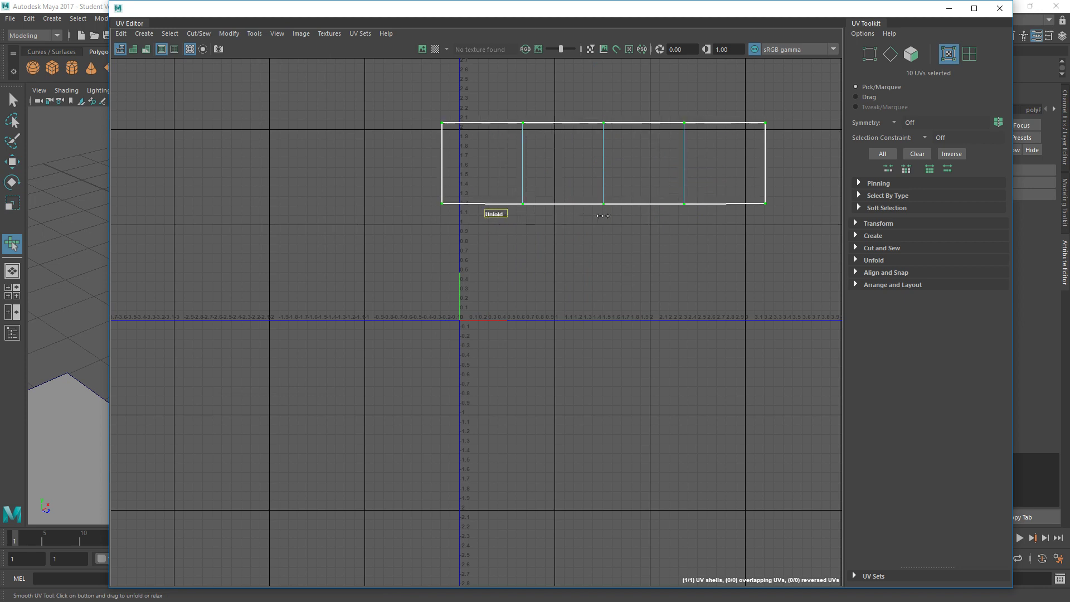
drag(775, 216, 727, 230)
scroll(755, 190, up, 2)
scroll(491, 222, up, 2)
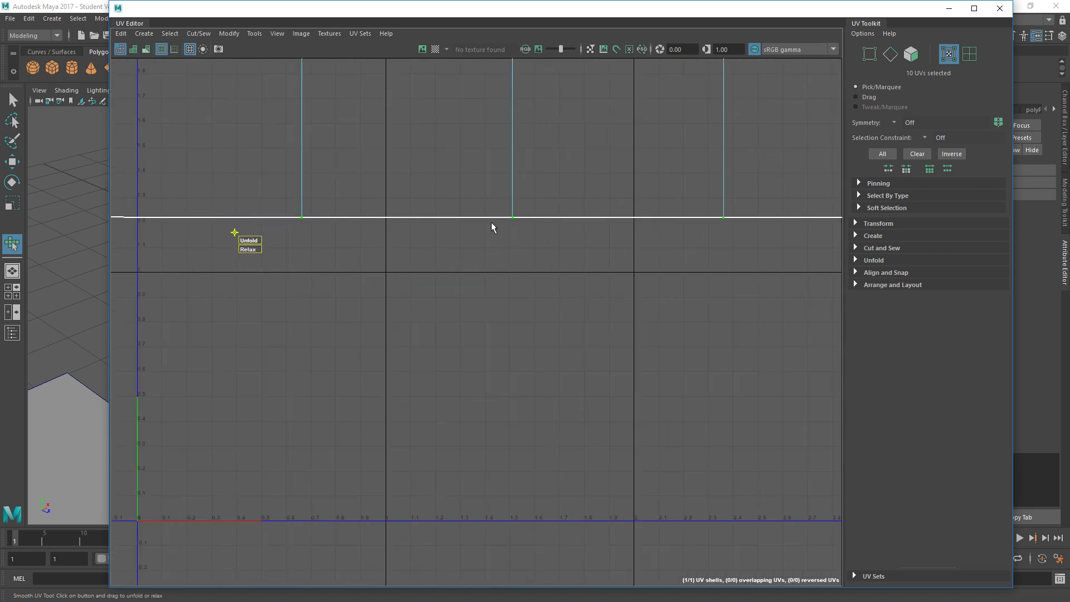
scroll(492, 226, down, 4)
scroll(523, 234, down, 1)
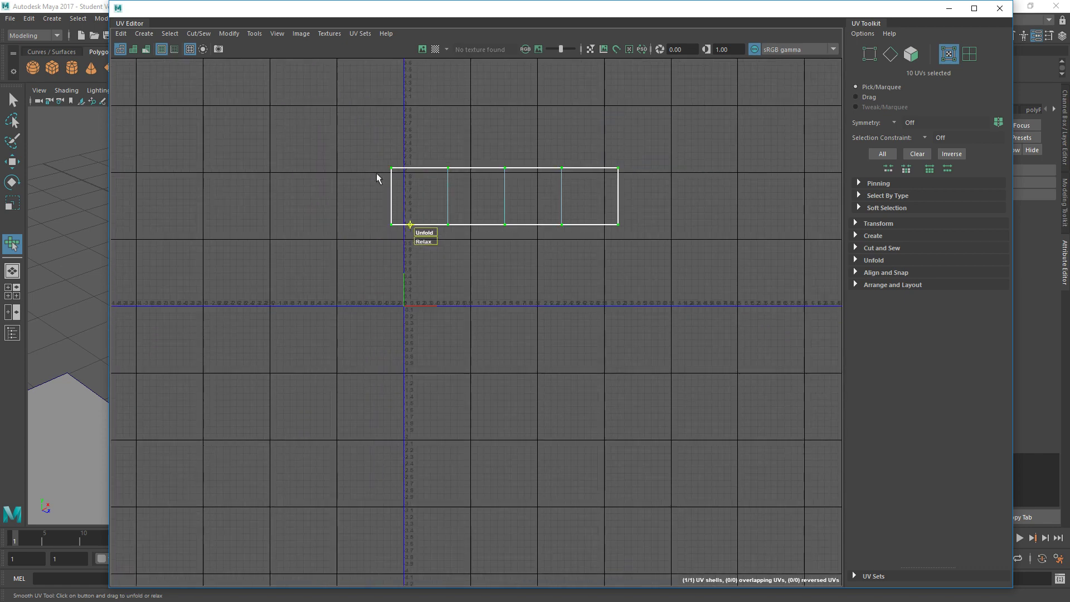
scroll(565, 217, up, 2)
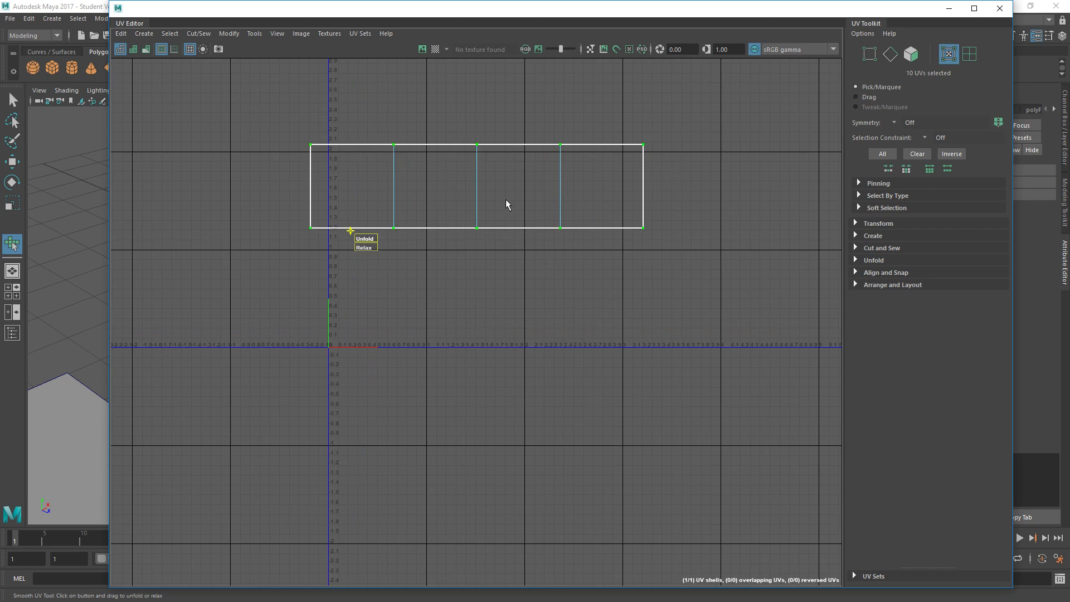
Apply Straighten UVs to all UVs of the side shell, then move the shell slightly left and up.
key(w)
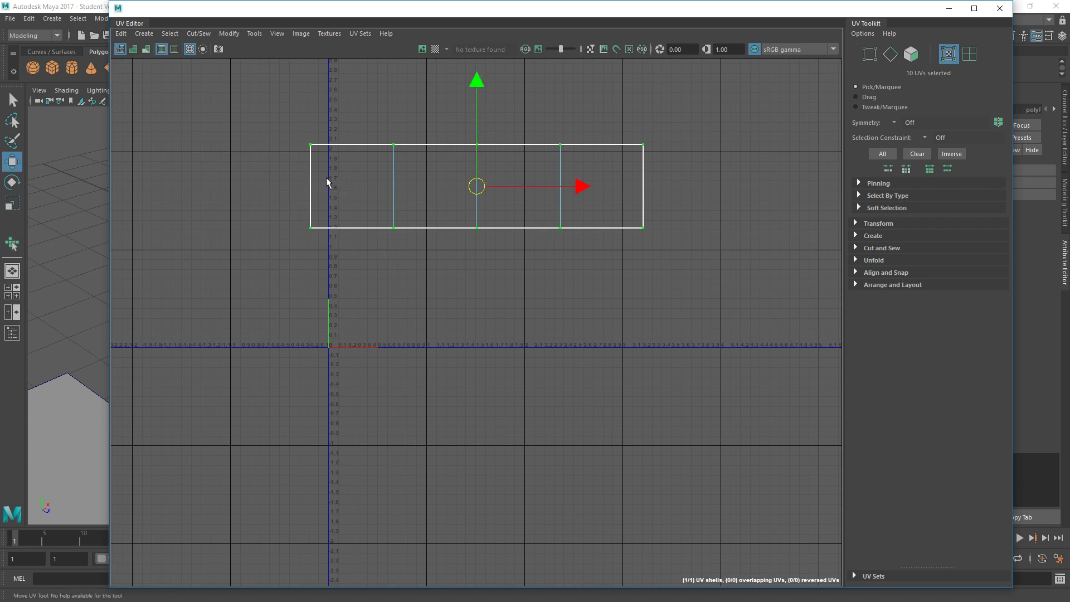
drag(279, 128, 702, 253)
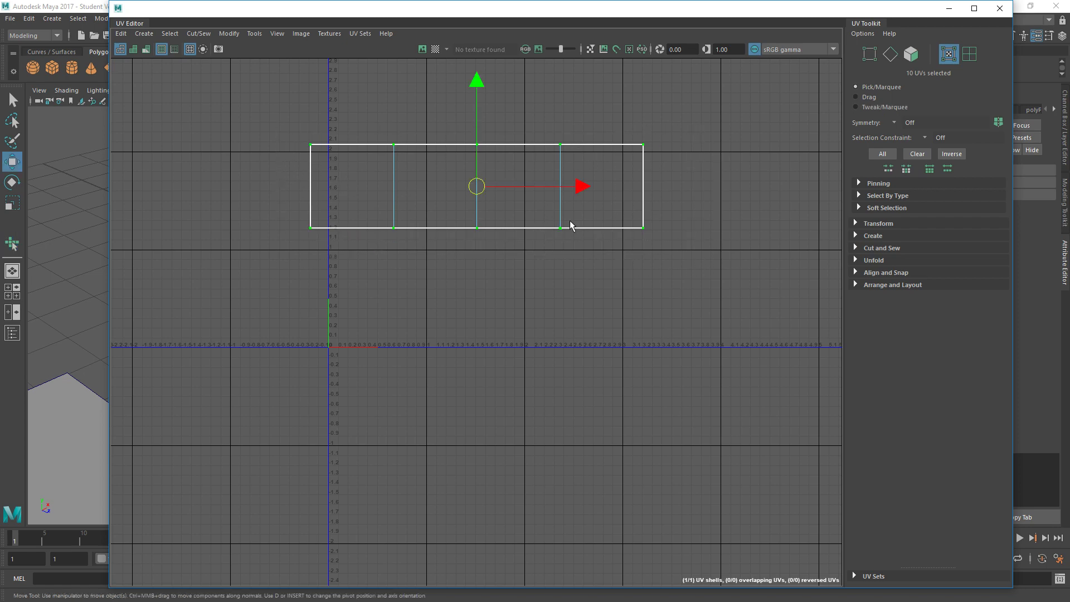
drag(263, 110, 658, 222)
click(249, 34)
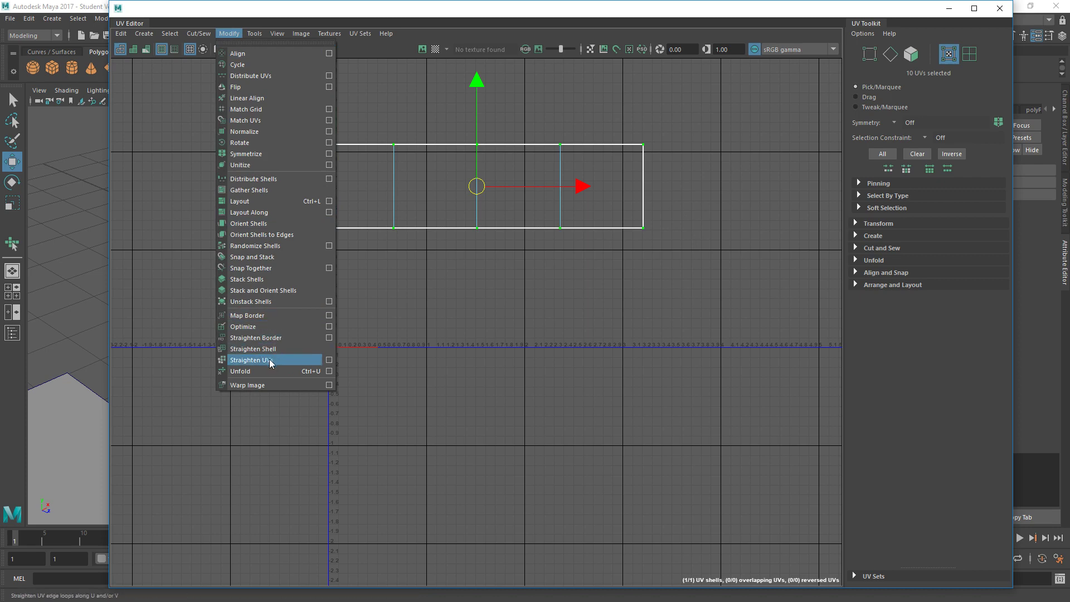
click(251, 360)
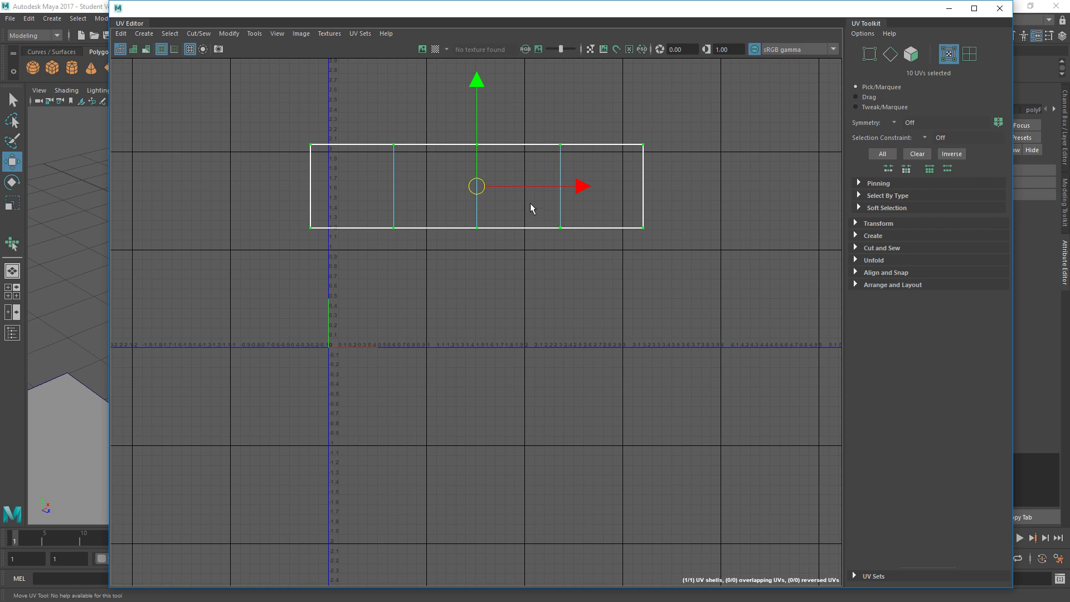
drag(476, 185, 391, 173)
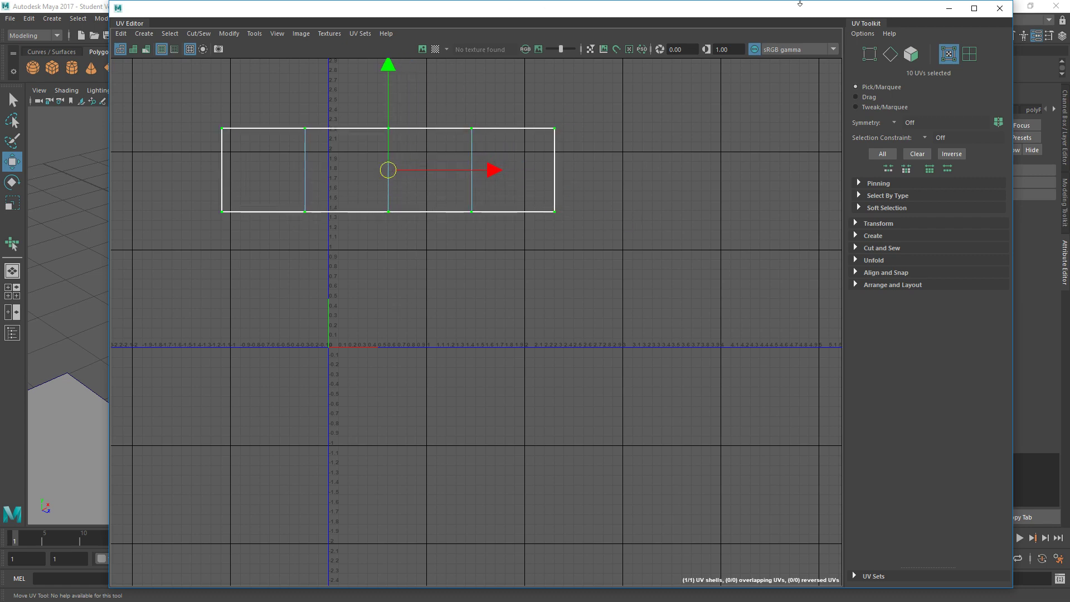
Minimize the UV Editor and select the cube's top and bottom faces in face selection mode.
click(946, 8)
alt+middle_drag(352, 250, 442, 266)
scroll(440, 263, down, 4)
right_click(419, 234)
right_drag(419, 234, 419, 265)
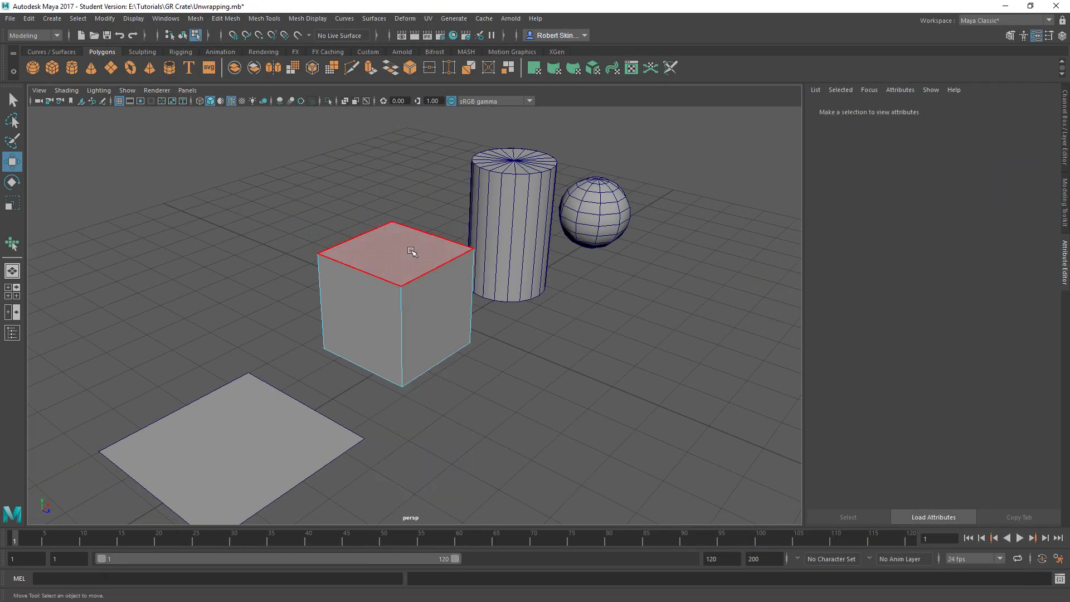
click(413, 254)
alt+drag(443, 346, 404, 339)
shift+click(414, 321)
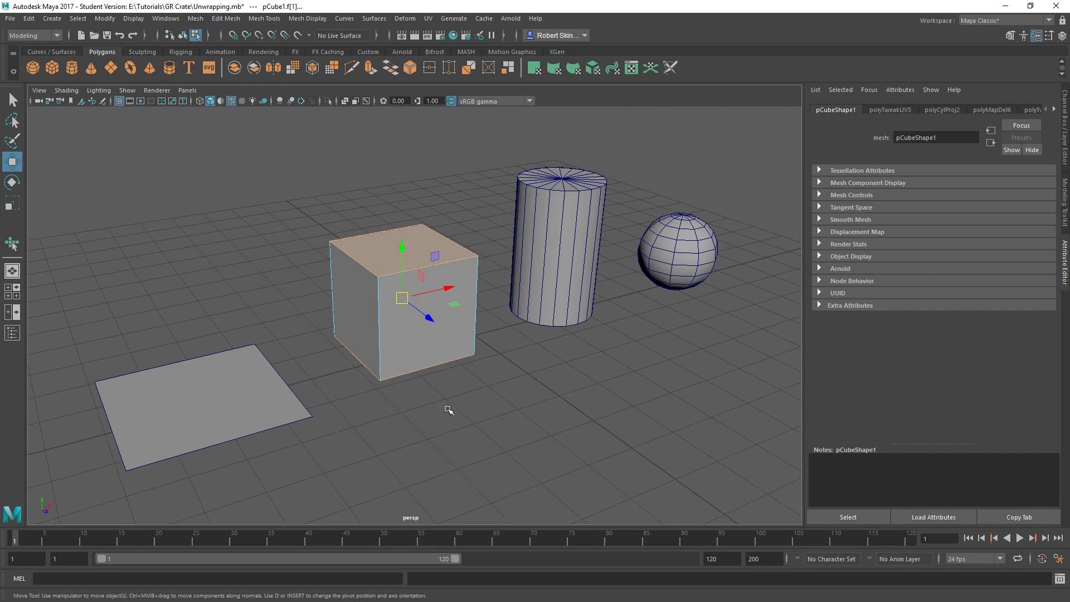
Select the cube's bottom and top faces individually, then select both of them together again.
alt+drag(455, 419, 342, 375)
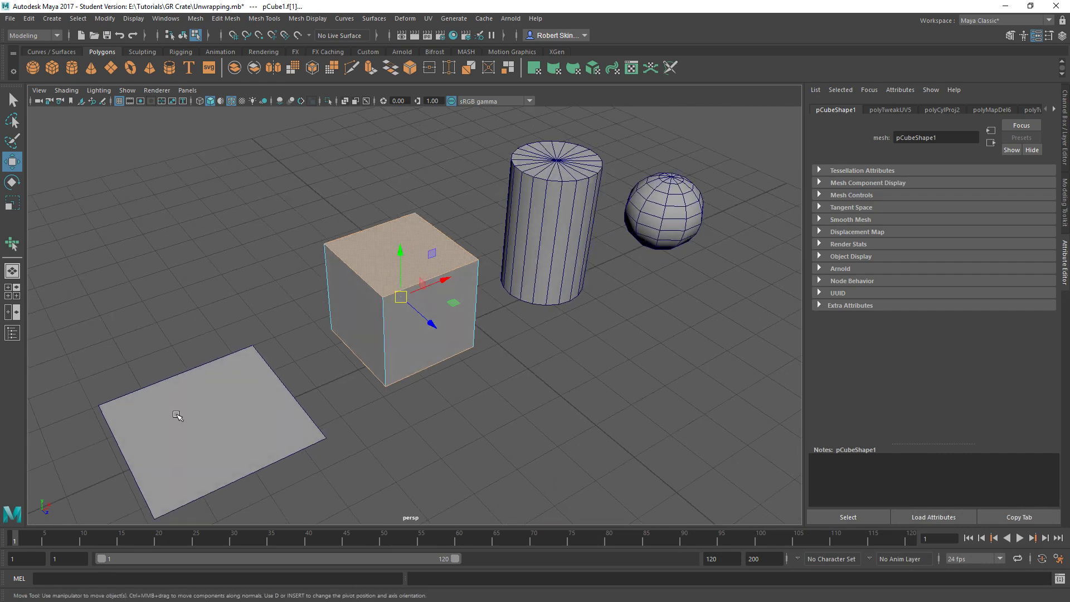
alt+drag(448, 419, 432, 325)
click(387, 354)
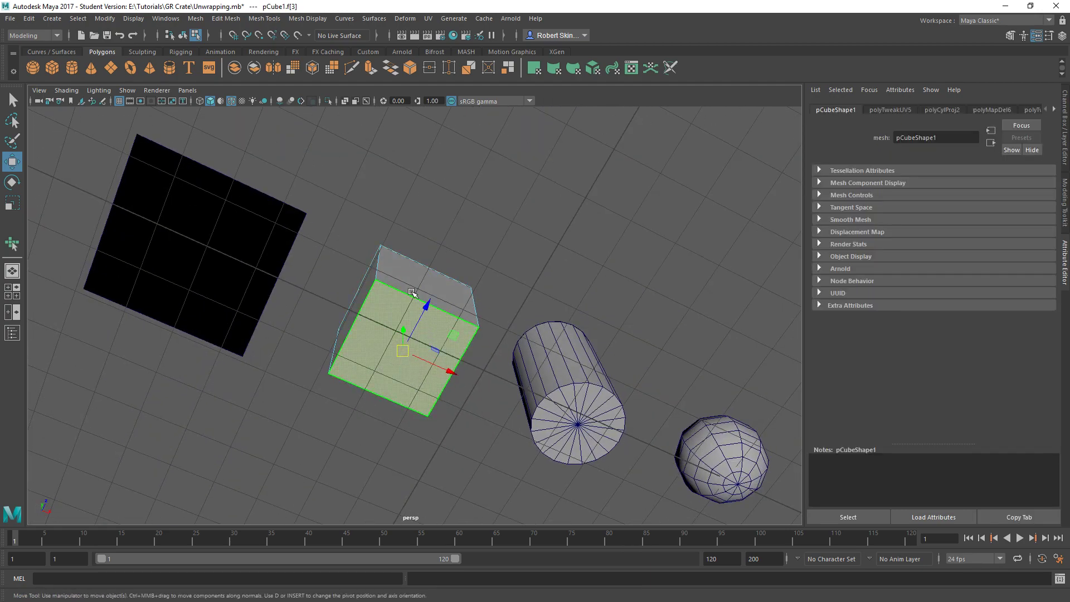
alt+drag(412, 292, 417, 397)
click(397, 257)
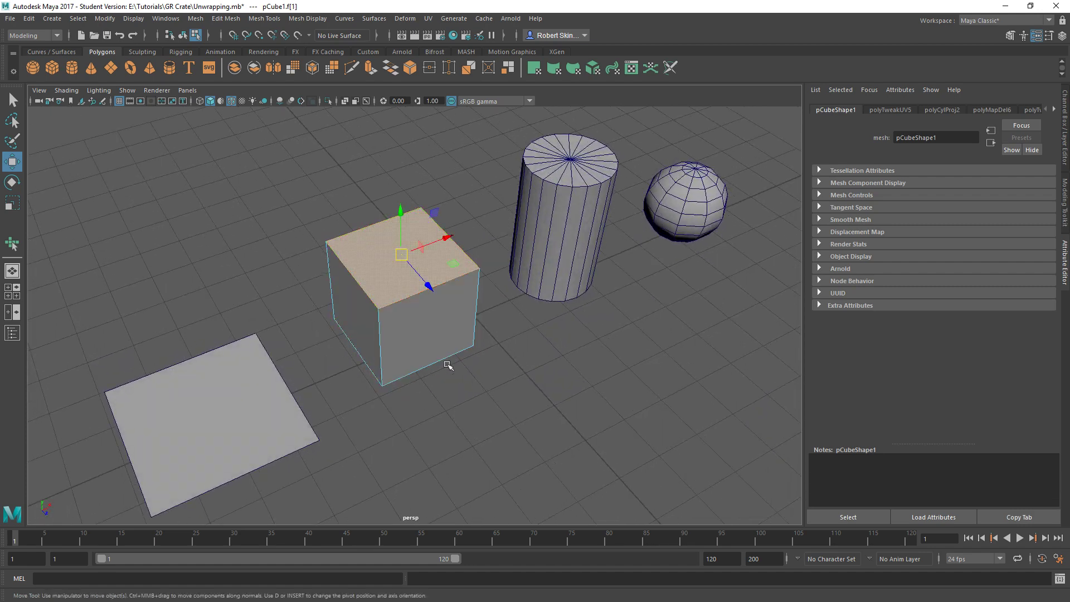
alt+drag(448, 366, 407, 329)
alt+drag(402, 365, 400, 313)
Planar-project the cube's top and bottom faces with Rotate Z at 90, and enlarge the projection to 3.074 by 3.048.
click(535, 70)
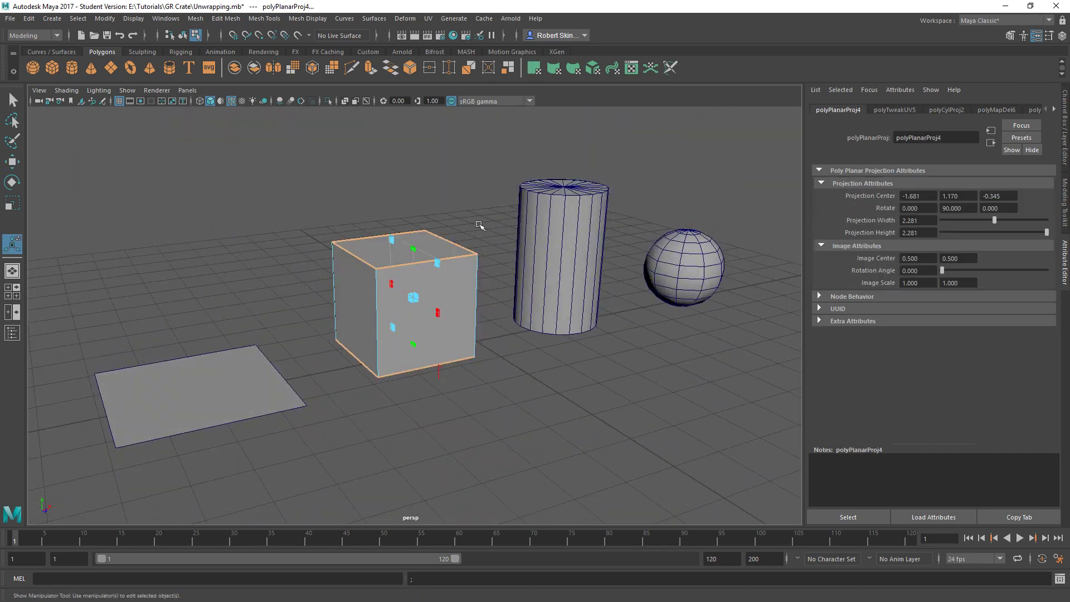
mouse_move(402, 207)
alt+mouse_down()
mouse_move(423, 237)
mouse_move(407, 221)
alt+mouse_up()
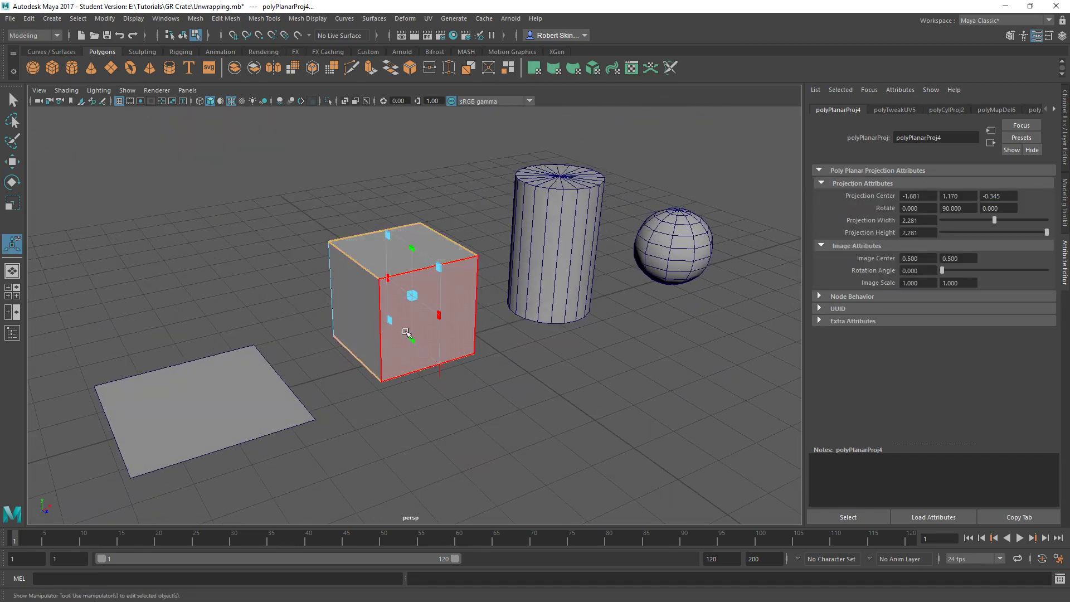
click(1007, 210)
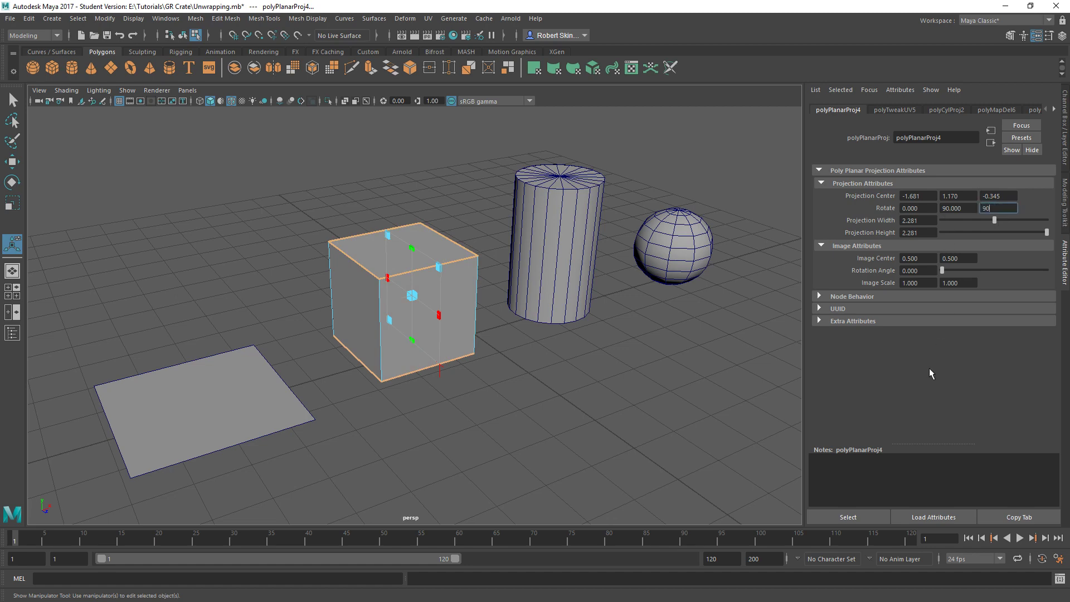
key(Return)
alt+drag(365, 236, 402, 309)
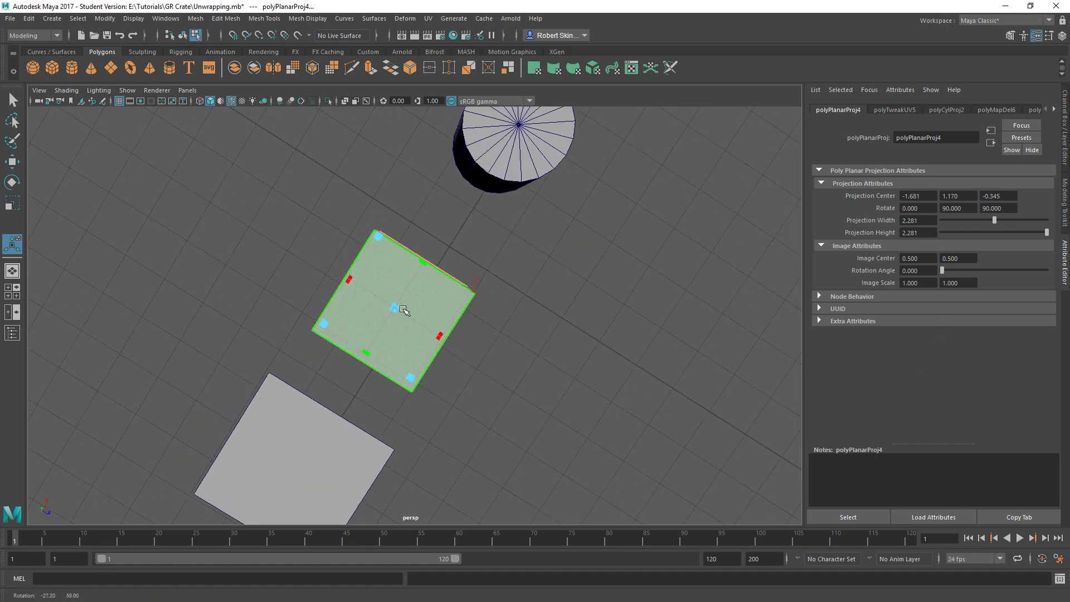
drag(424, 262, 433, 247)
drag(441, 337, 498, 289)
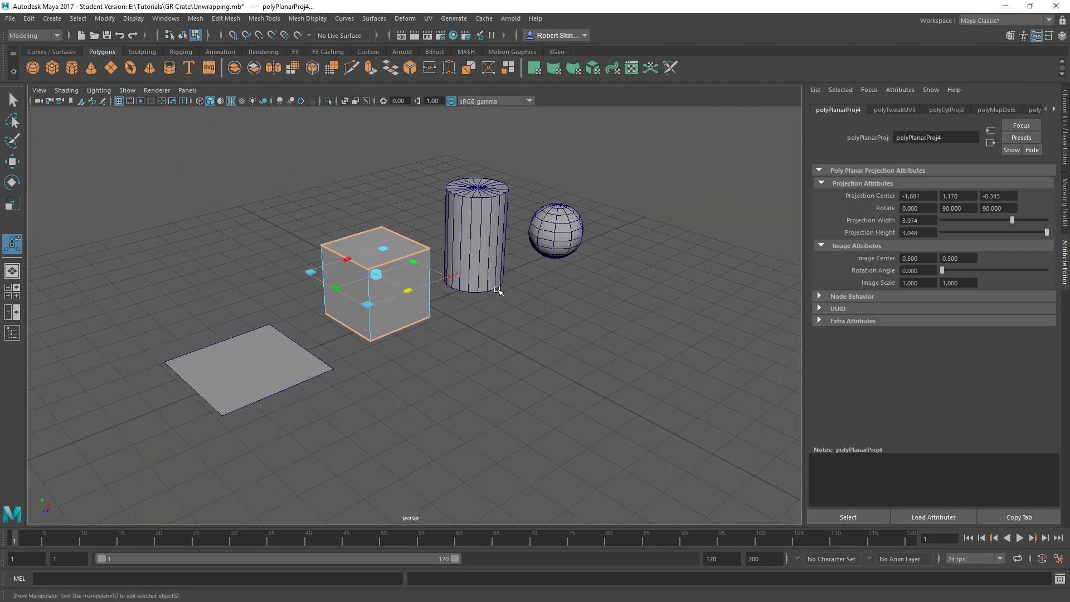
Open the UV Editor and move the projected top and bottom face UVs right and down, away from the side shell.
click(633, 68)
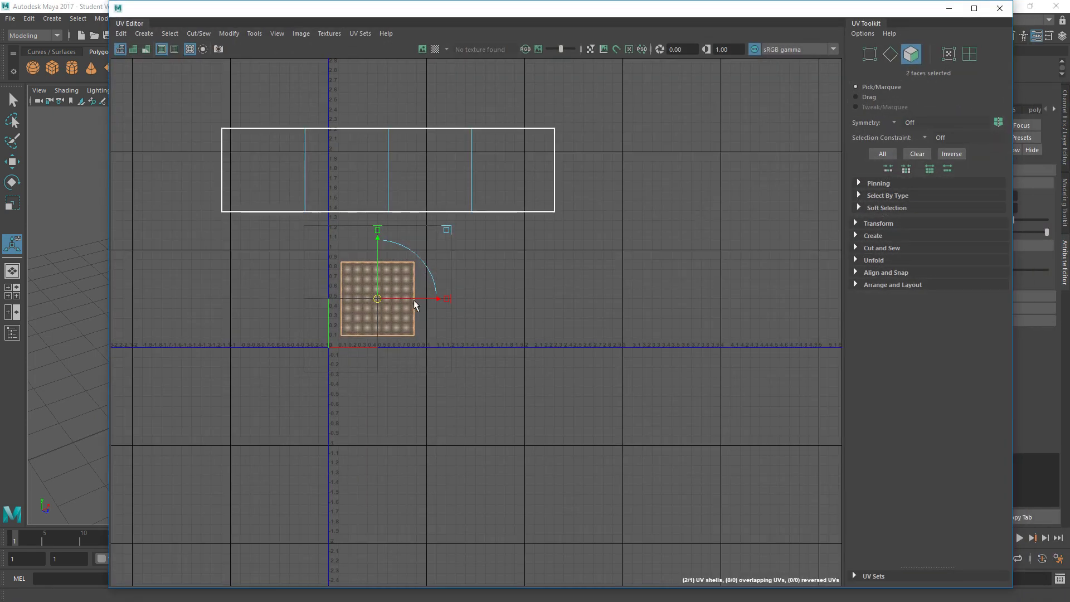
key(w)
drag(379, 300, 544, 350)
click(614, 330)
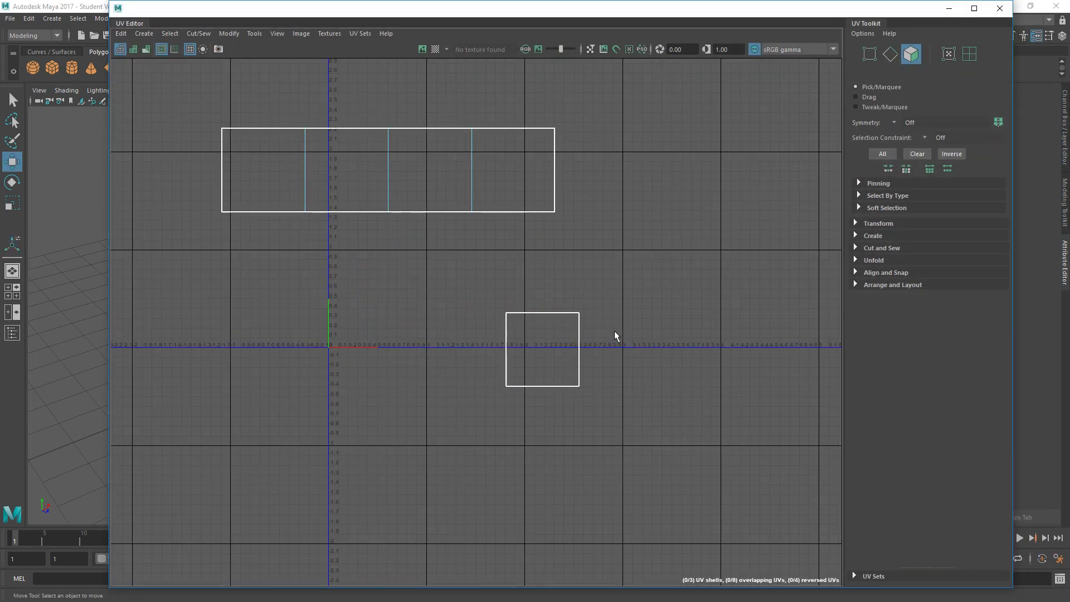
Set the UV Editor beside the viewport and compare the cube's top and bottom faces with their UV square.
drag(587, 7, 569, 22)
click(400, 251)
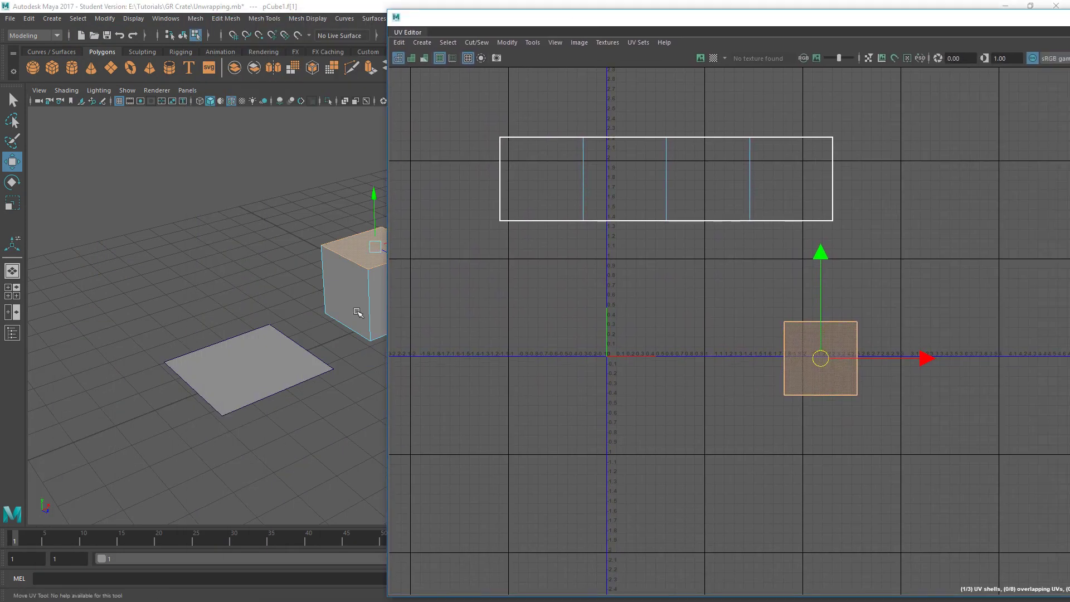
alt+middle_drag(356, 310, 243, 311)
alt+drag(240, 311, 249, 209)
alt+drag(260, 252, 262, 345)
alt+middle_drag(262, 345, 285, 323)
Reselect the cube's top and bottom faces and apply a fresh planar projection with Rotate Z set to 90.
click(323, 194)
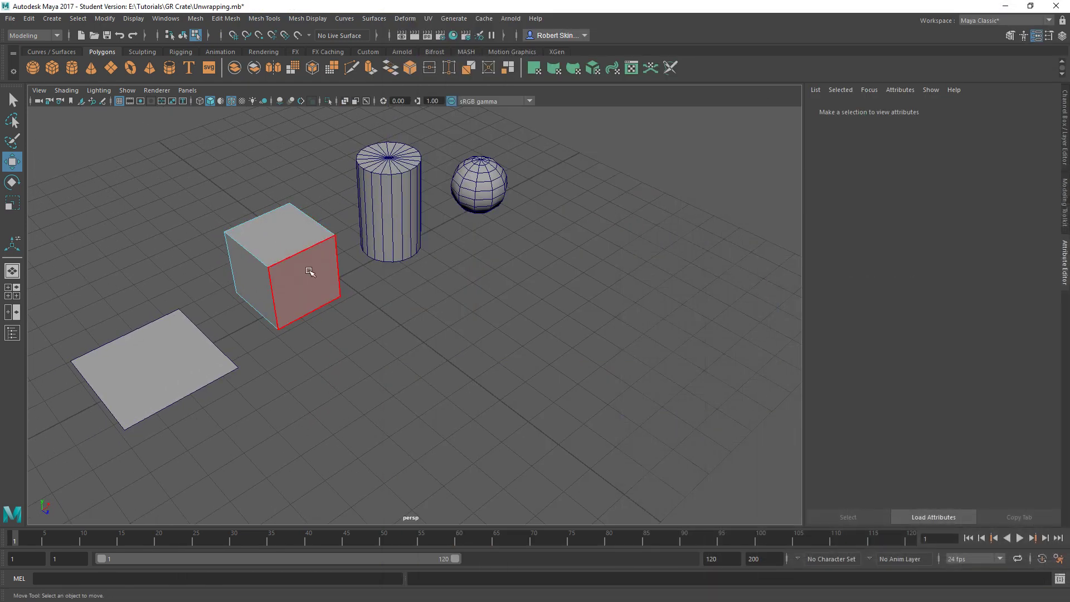
click(296, 235)
alt+drag(335, 345, 285, 308)
shift+click(296, 330)
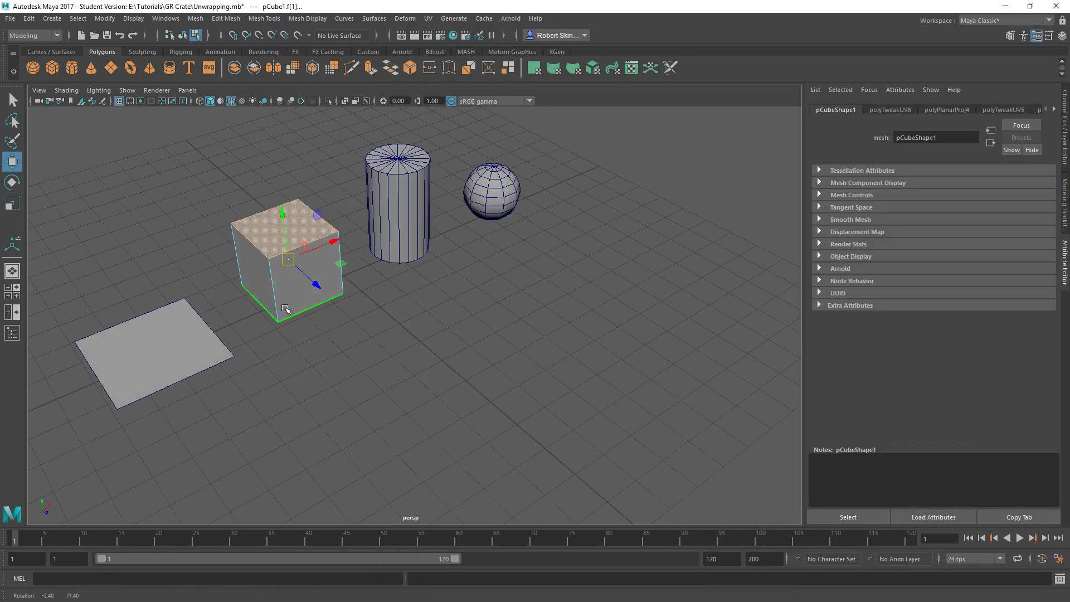
click(534, 67)
click(998, 208)
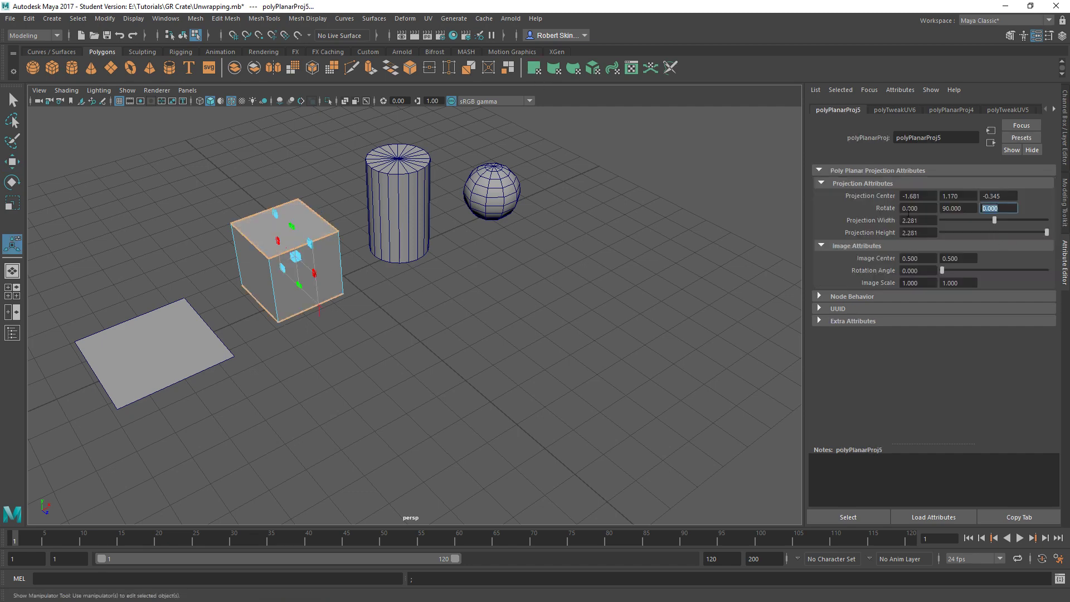
text(90)
key(Return)
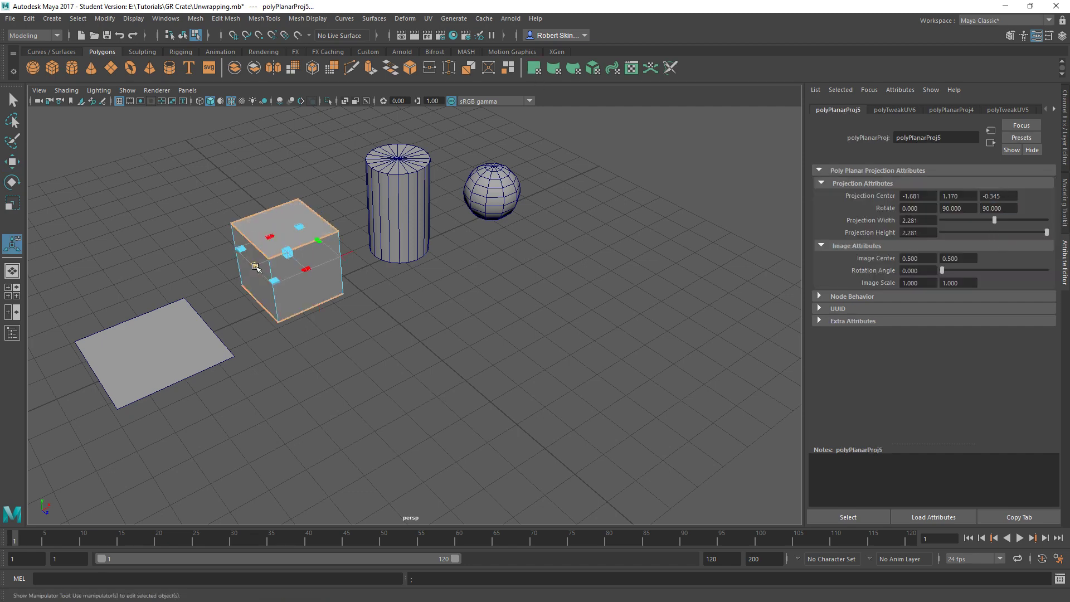
Enlarge the planar projection to 4.067 by 3.643 and examine how it covers the cube's top and bottom faces.
mouse_move(303, 277)
mouse_down()
mouse_move(319, 288)
mouse_move(293, 289)
mouse_up()
alt+middle_drag(292, 288, 362, 302)
scroll(363, 297, up, 4)
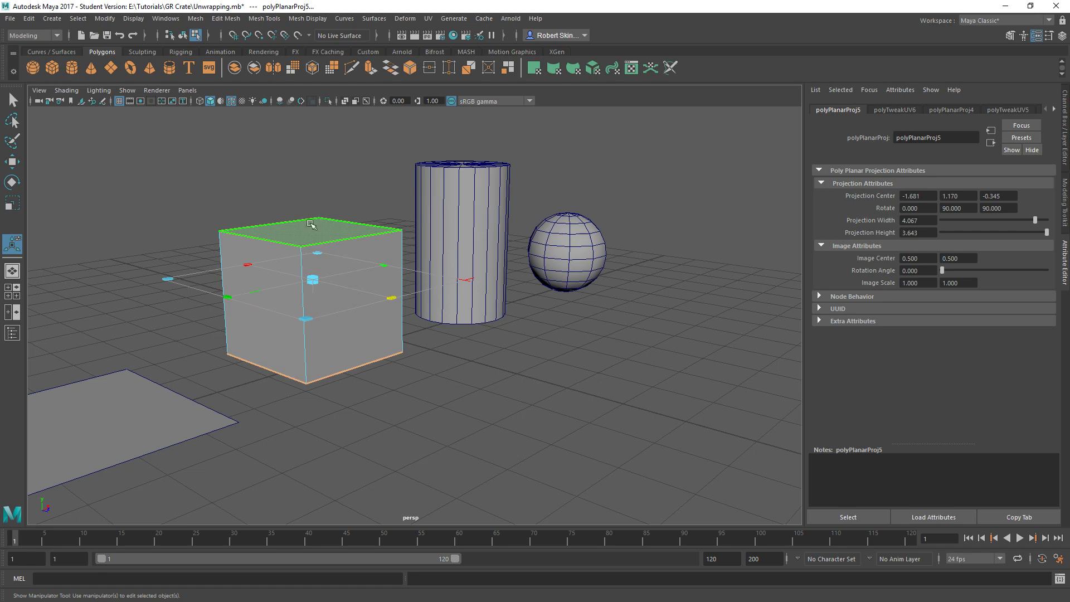
alt+drag(331, 358, 332, 335)
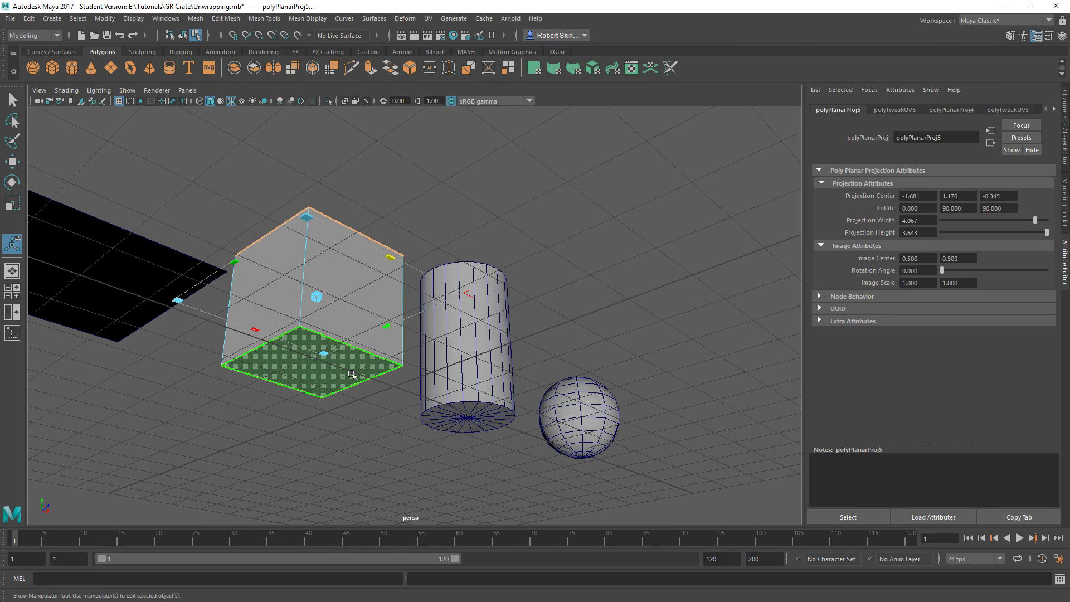
alt+drag(322, 393, 505, 366)
scroll(503, 367, up, 7)
alt+drag(454, 388, 524, 335)
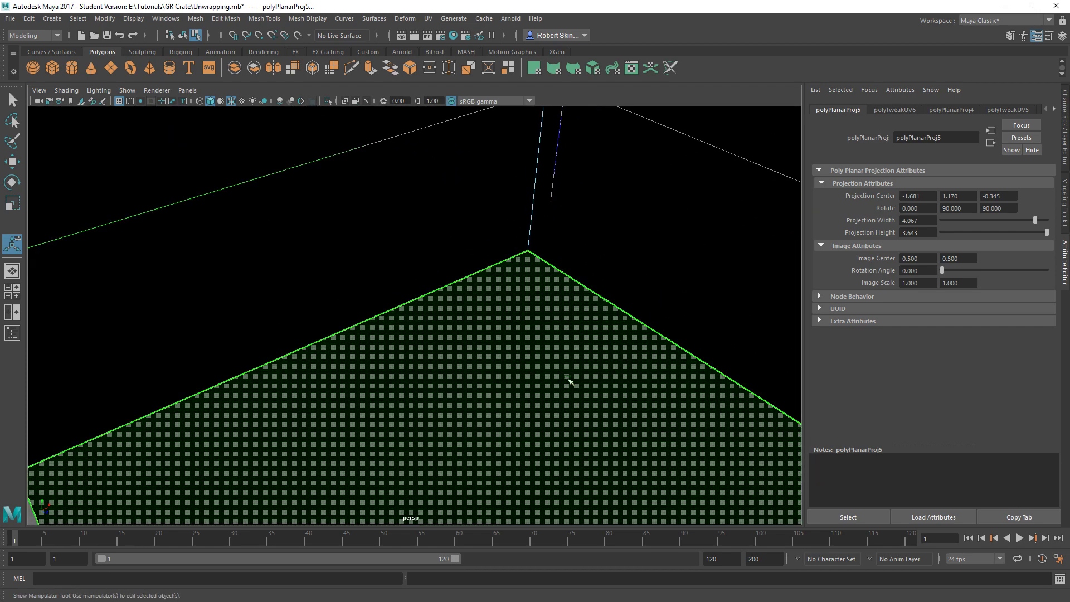
scroll(449, 406, down, 10)
alt+drag(490, 315, 478, 309)
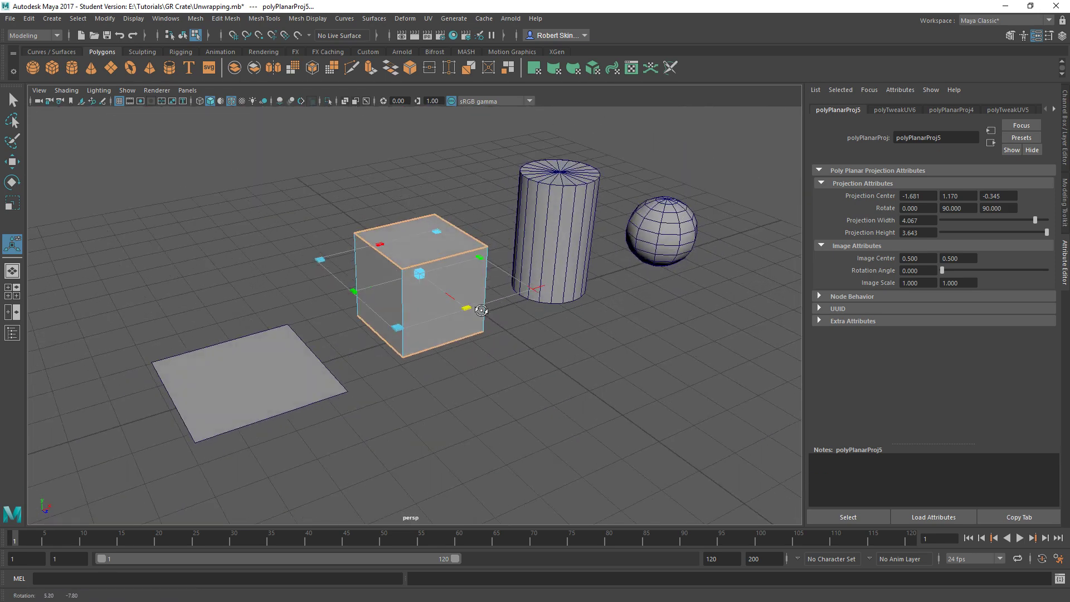
Select the cube's top and bottom faces and planar-project them again at the default size, with Rotate Z set to 90.
click(422, 238)
alt+drag(432, 337, 425, 237)
shift+click(425, 290)
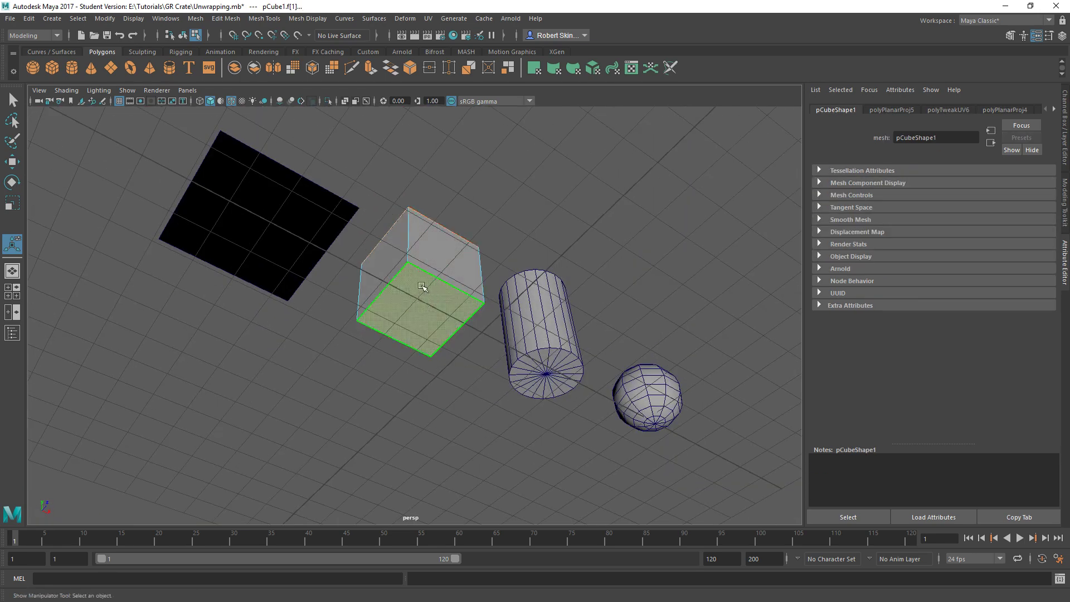
alt+drag(425, 289, 434, 404)
click(534, 67)
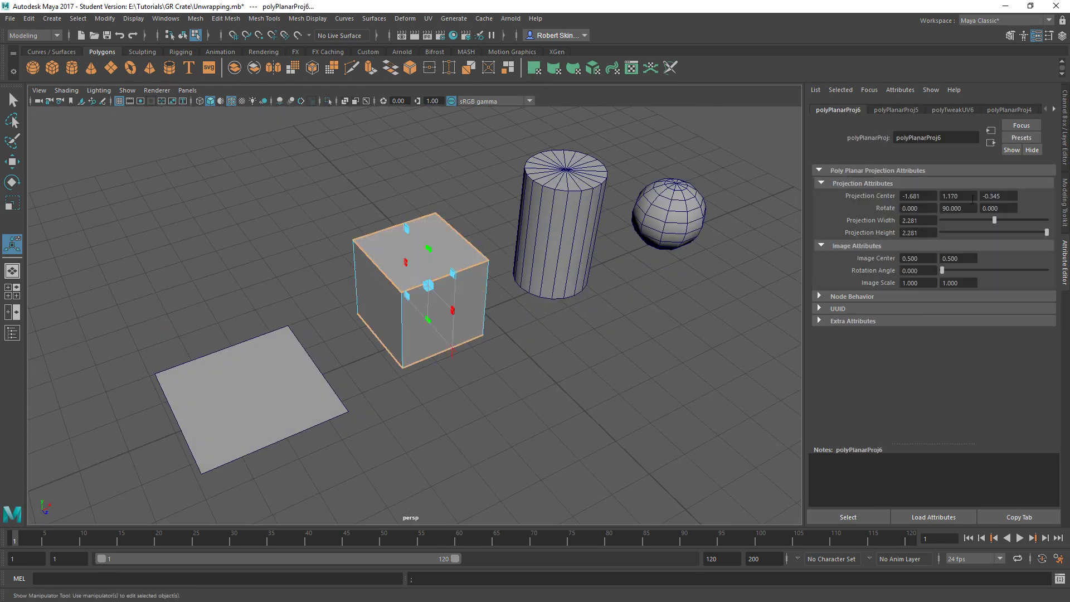
drag(1002, 208, 948, 204)
text(90)
key(Return)
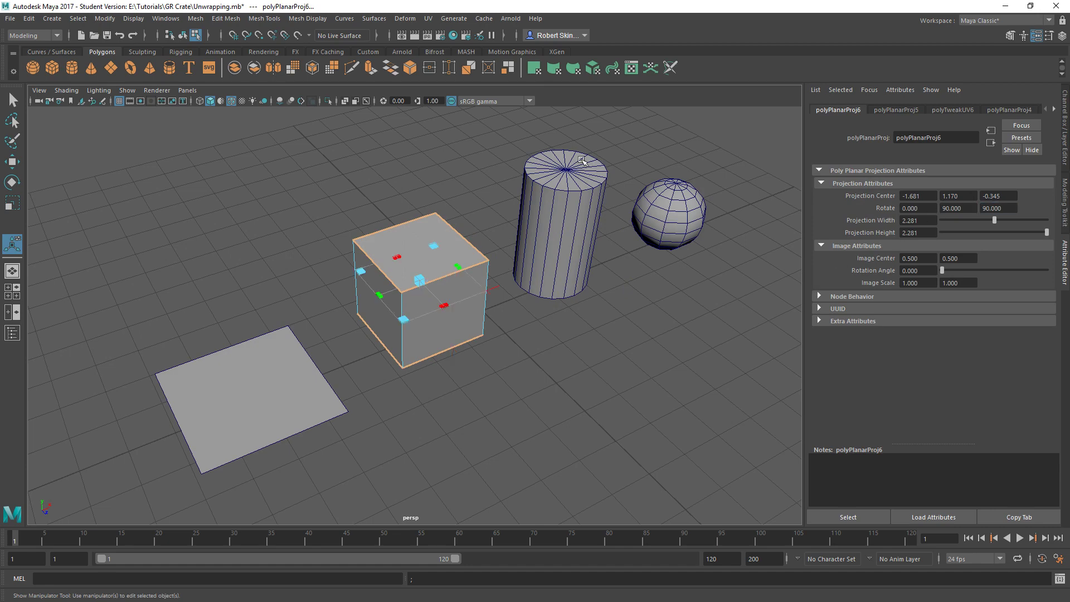
In the UV Editor, move the overlapping top and bottom face UVs right of the 0 to 1 square, below the side shell.
click(633, 68)
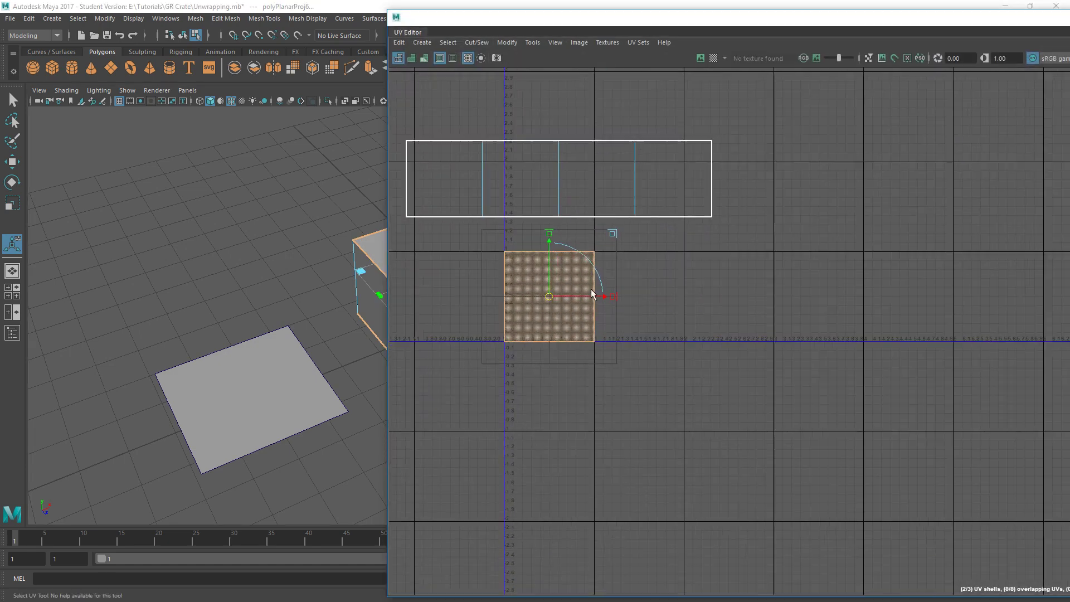
scroll(592, 294, down, 1)
key(w)
drag(562, 299, 709, 320)
click(783, 347)
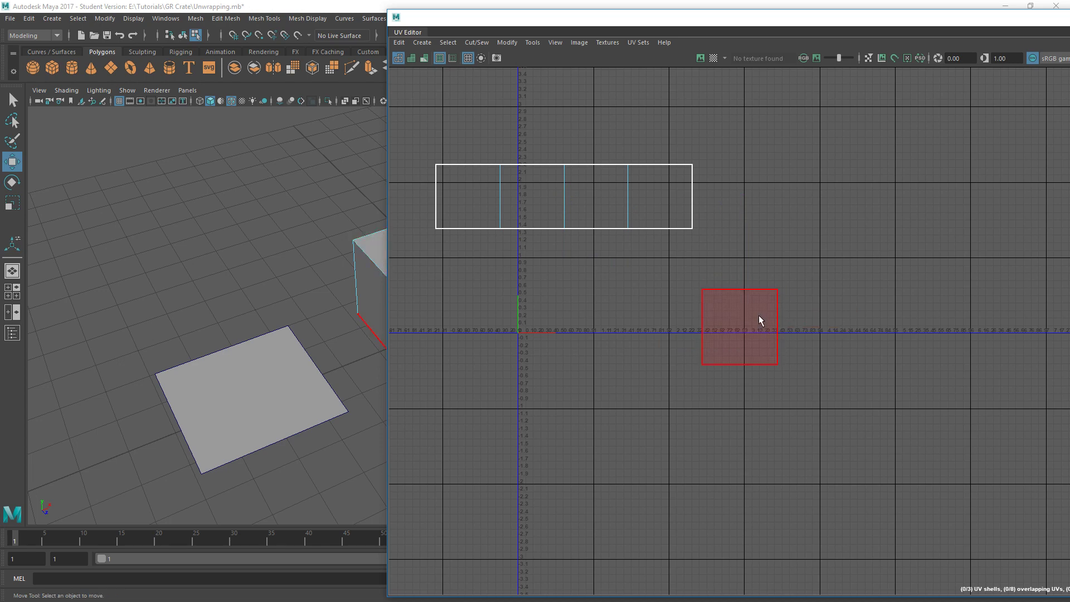
Try to pick the corner UVs of the overlapping top and bottom face shells in UV selection mode.
right_drag(760, 317, 815, 315)
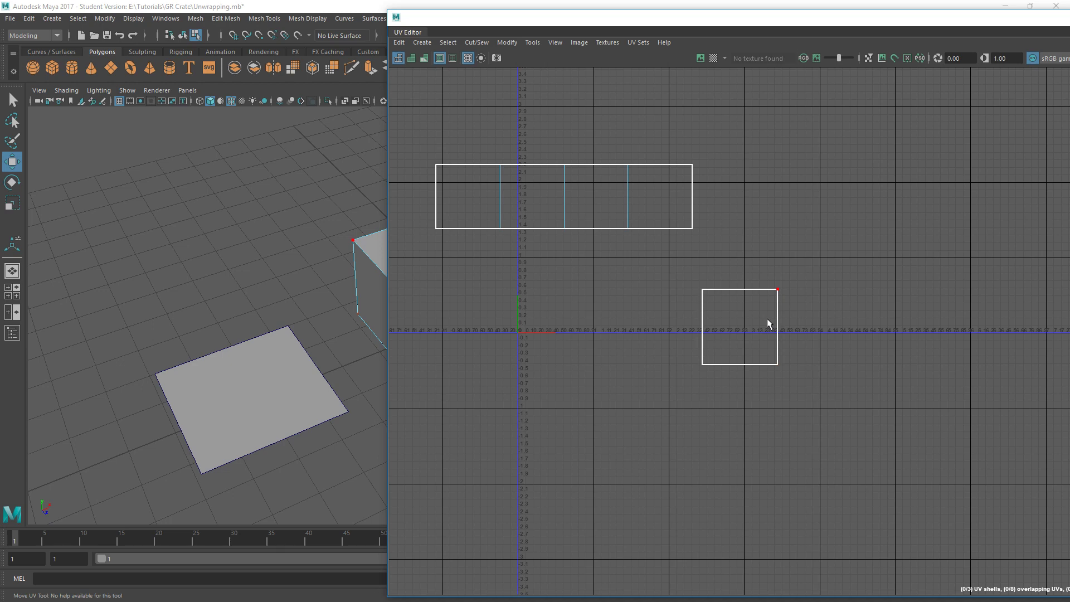
click(703, 291)
click(704, 291)
drag(781, 277, 766, 300)
Switch to UV Shell selection and move the top face's shell right until it sits beside the bottom face's shell.
right_click(766, 300)
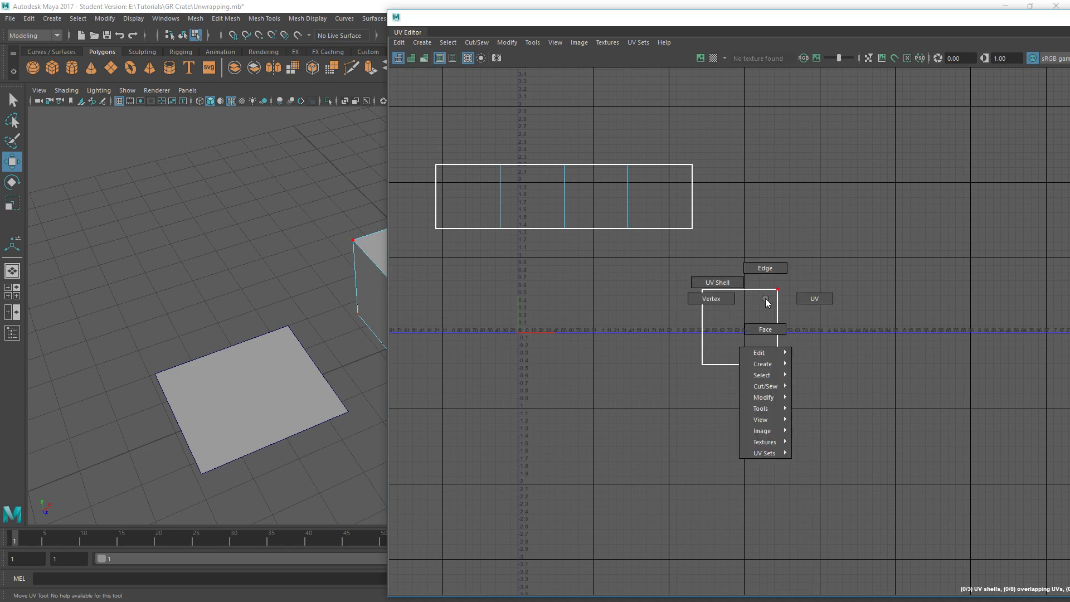
click(719, 283)
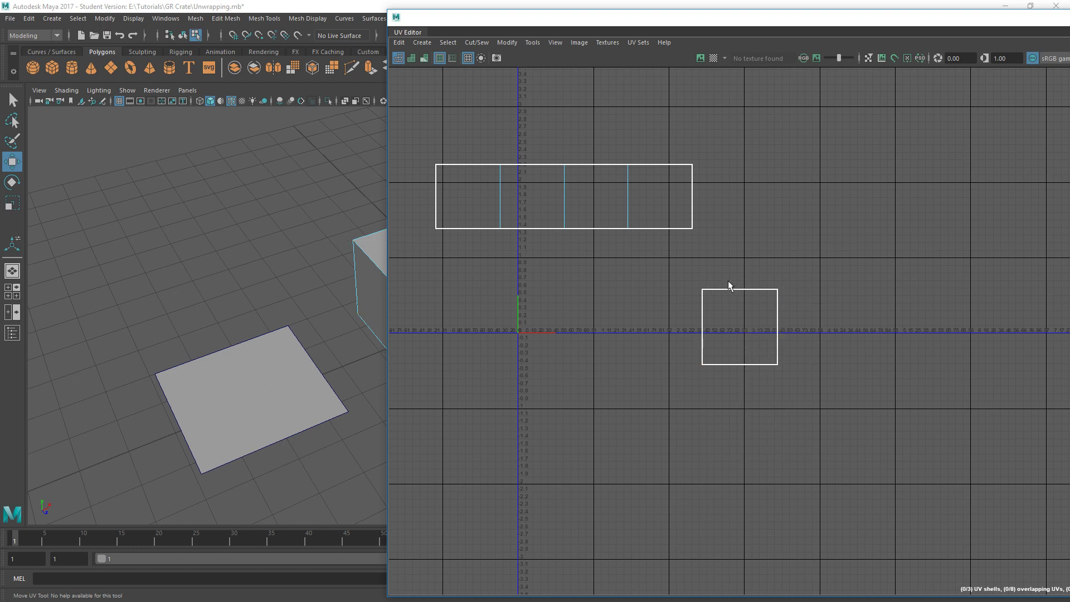
click(734, 331)
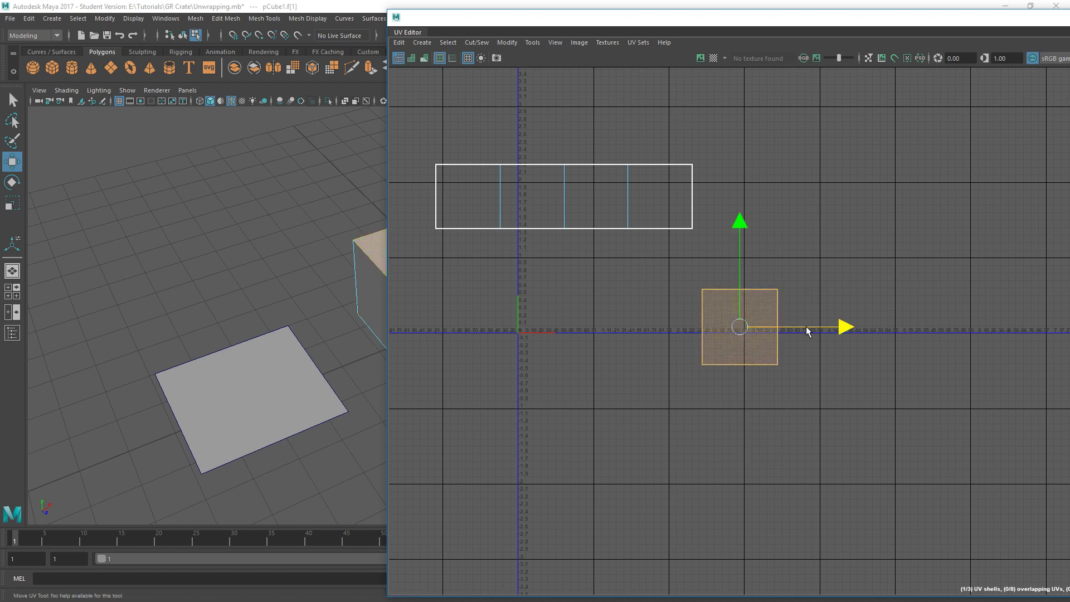
drag(808, 329, 900, 330)
click(910, 258)
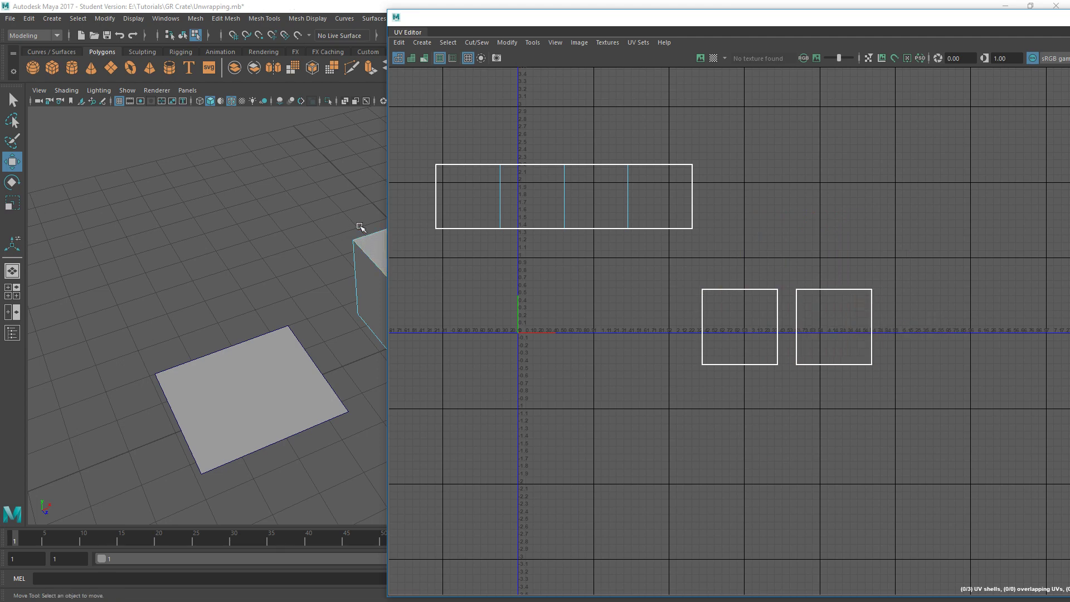
Compare the cube's faces in the viewport with their UV shells, and move the UV Editor back over the viewport.
alt+middle_drag(355, 269, 206, 254)
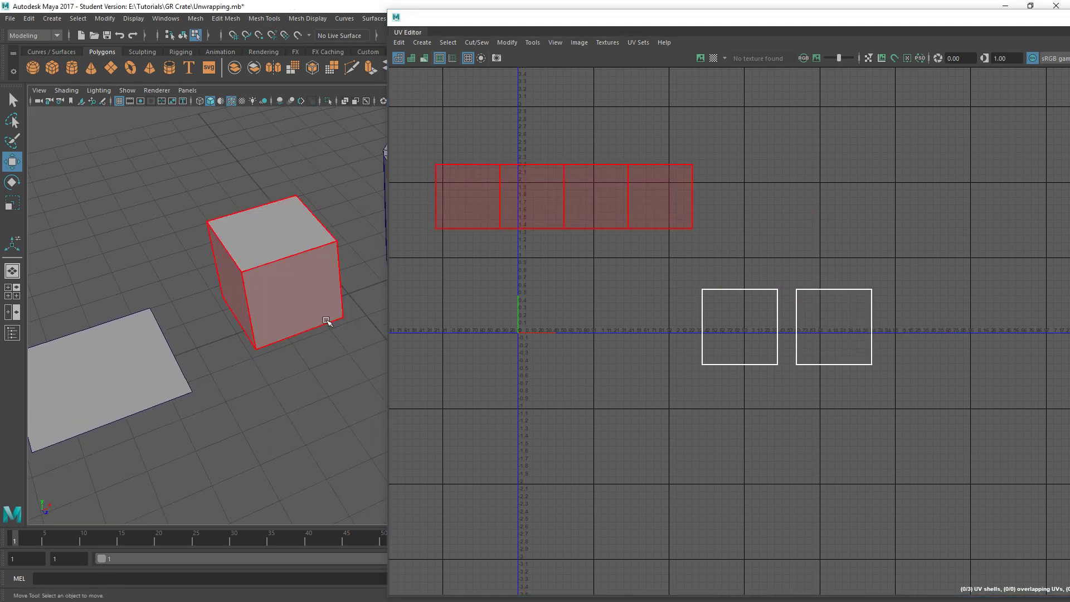
click(750, 298)
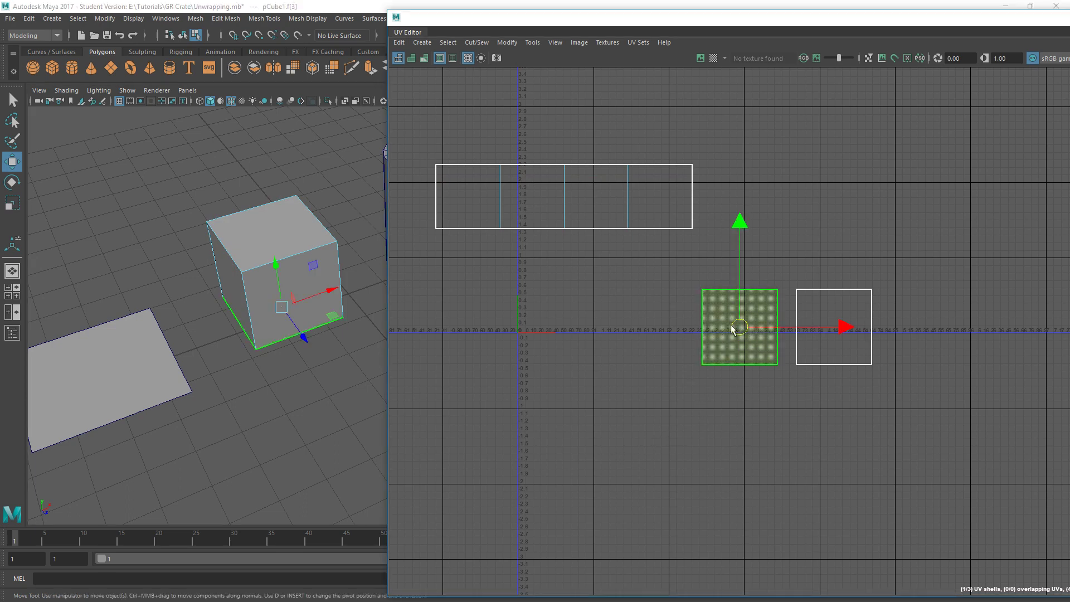
click(715, 417)
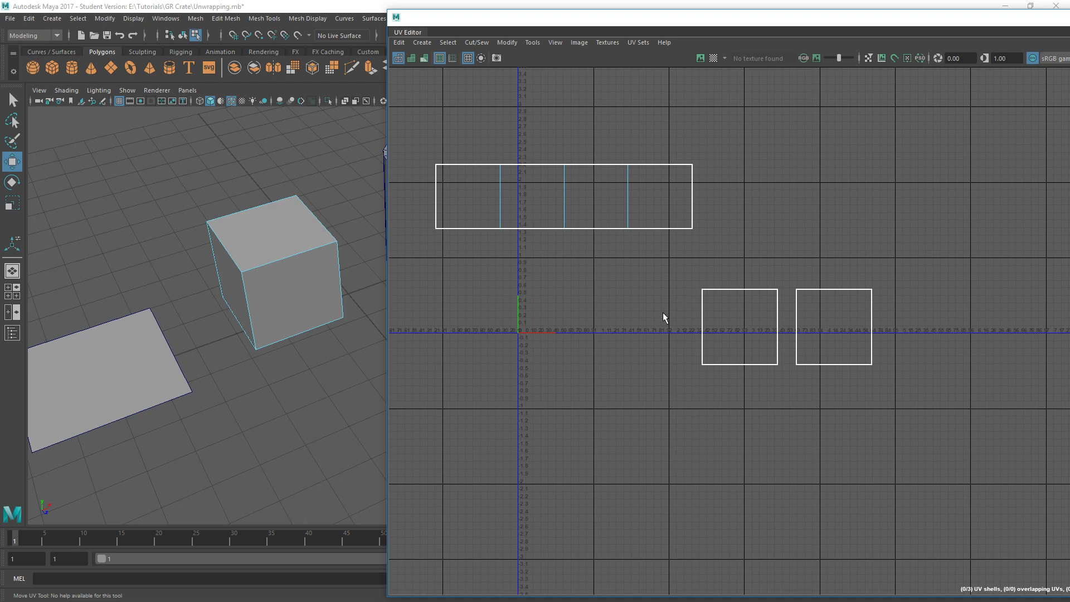
drag(746, 22, 505, 15)
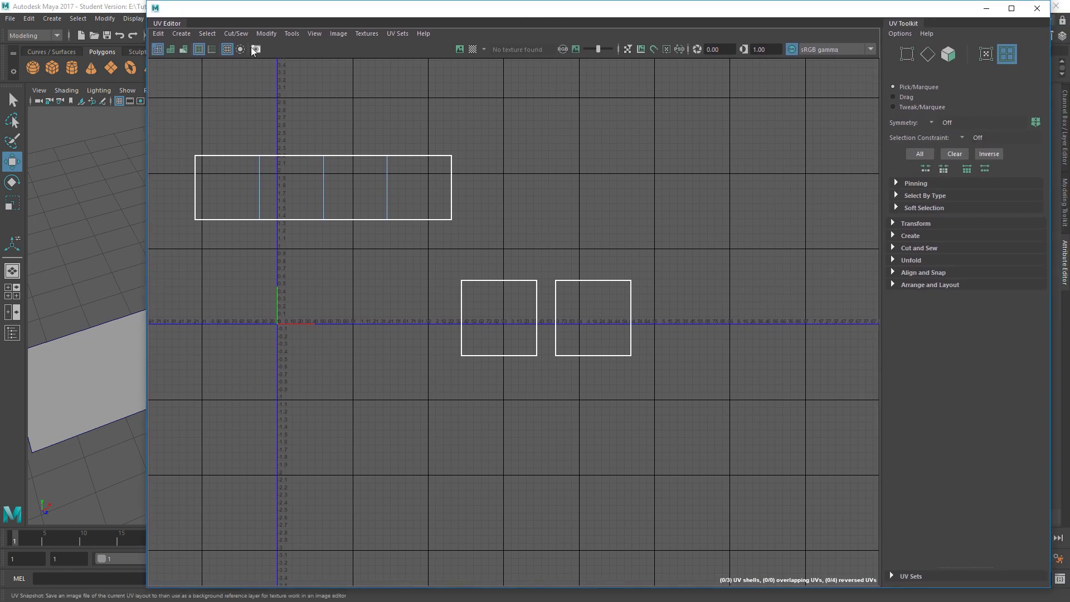
Select the back-facing UVs, flip that square cap shell, and check the layout again for back-facing UVs.
click(209, 33)
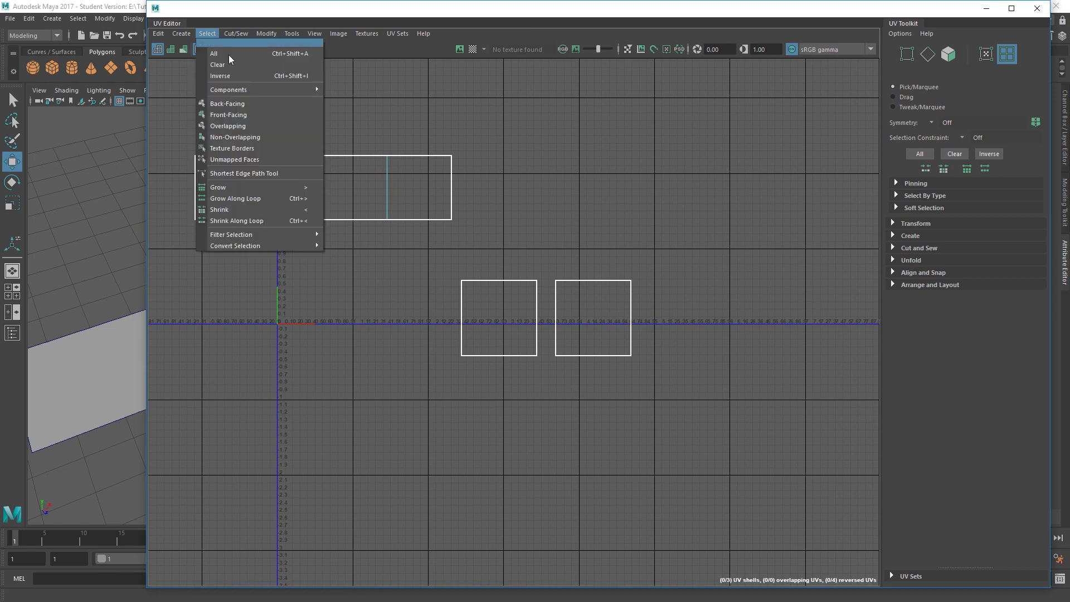
click(226, 105)
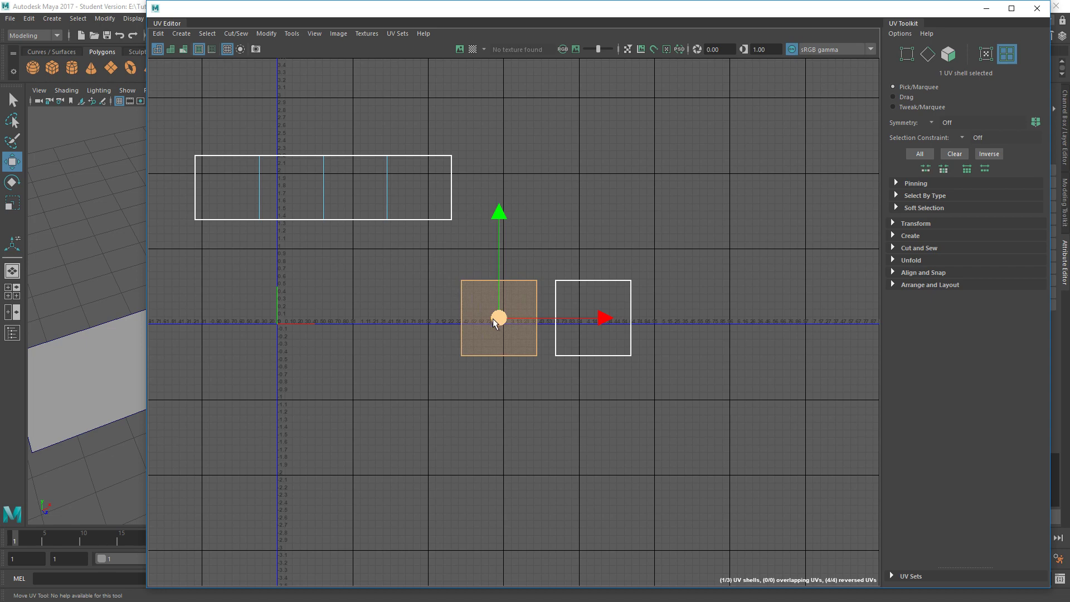
click(265, 35)
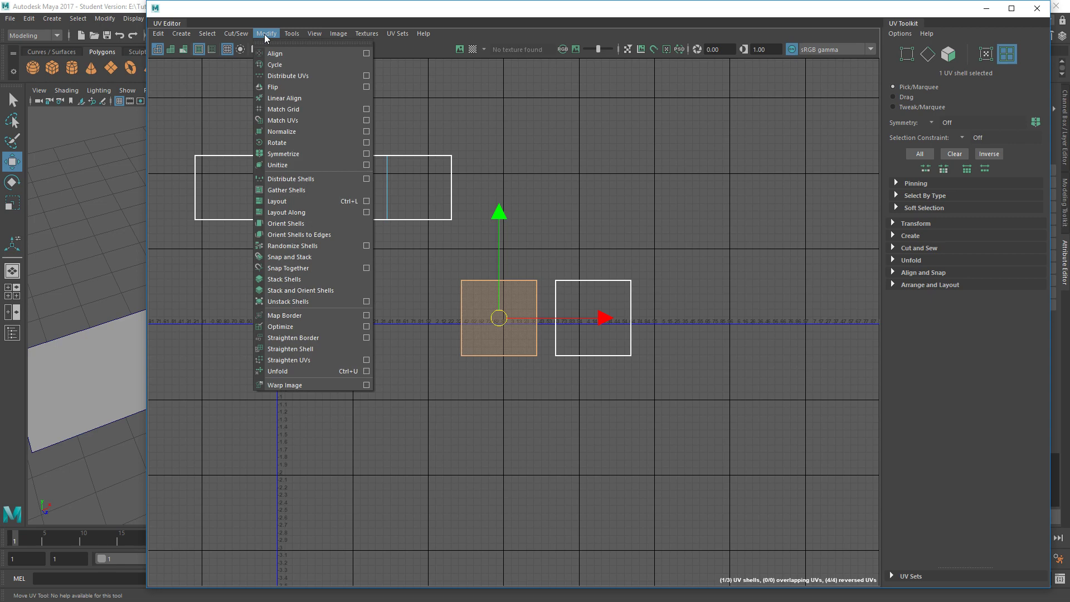
click(273, 88)
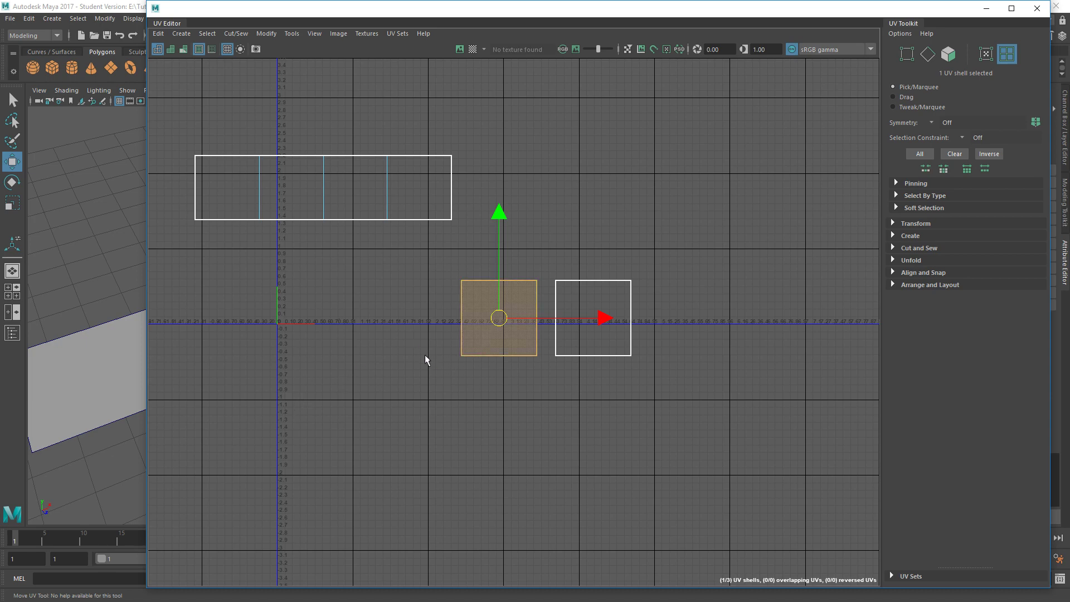
click(534, 259)
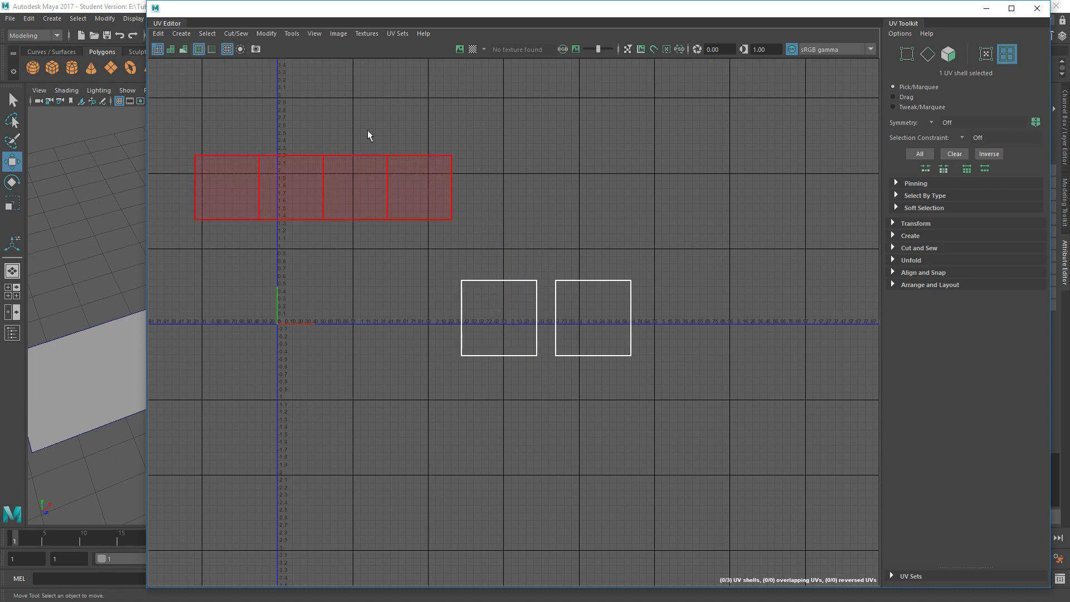
click(207, 33)
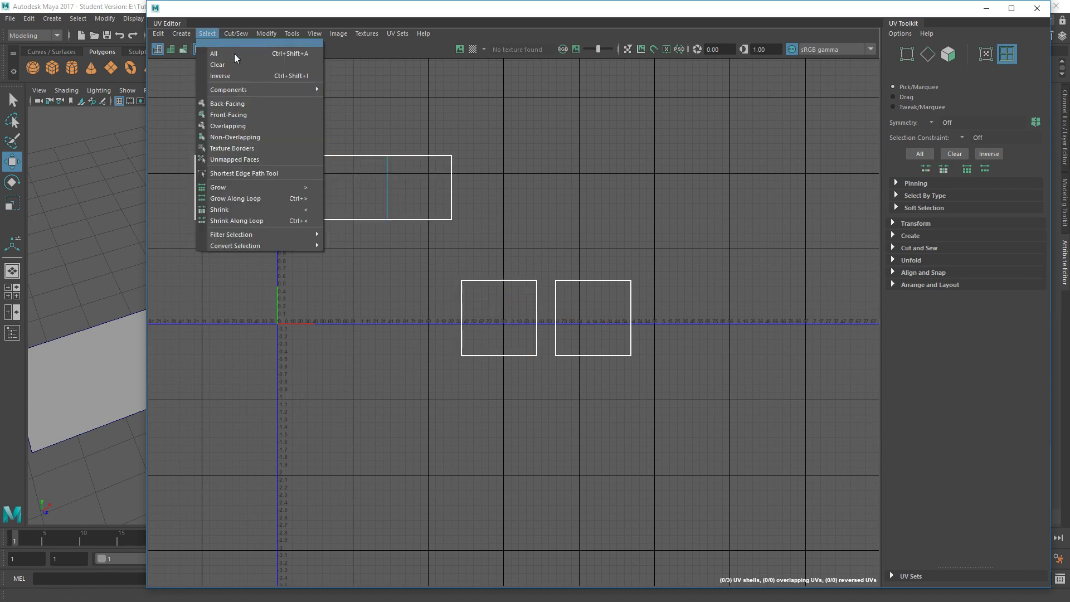
click(241, 104)
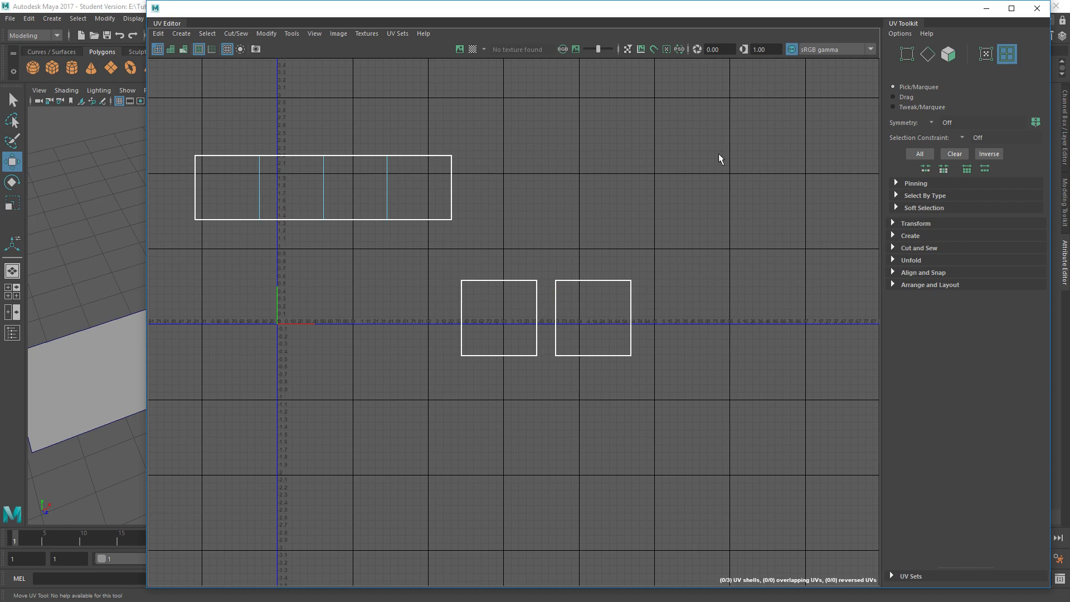
In edge selection mode, pick edges of the cap and side shells to examine which UV edges are shared between them.
alt+middle_drag(292, 306, 406, 337)
scroll(406, 337, down, 1)
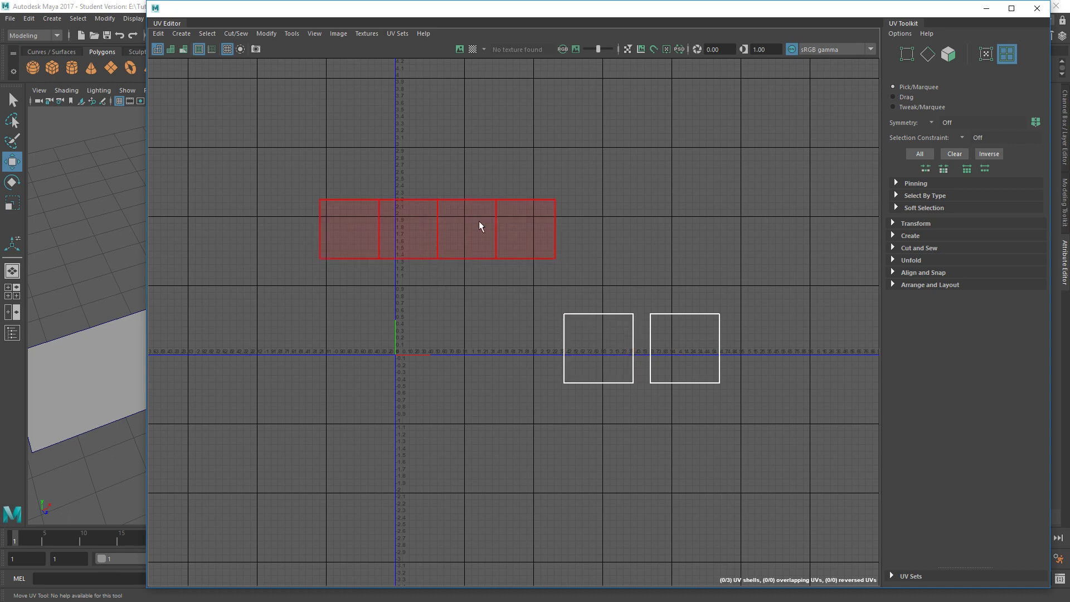
right_drag(492, 220, 442, 201)
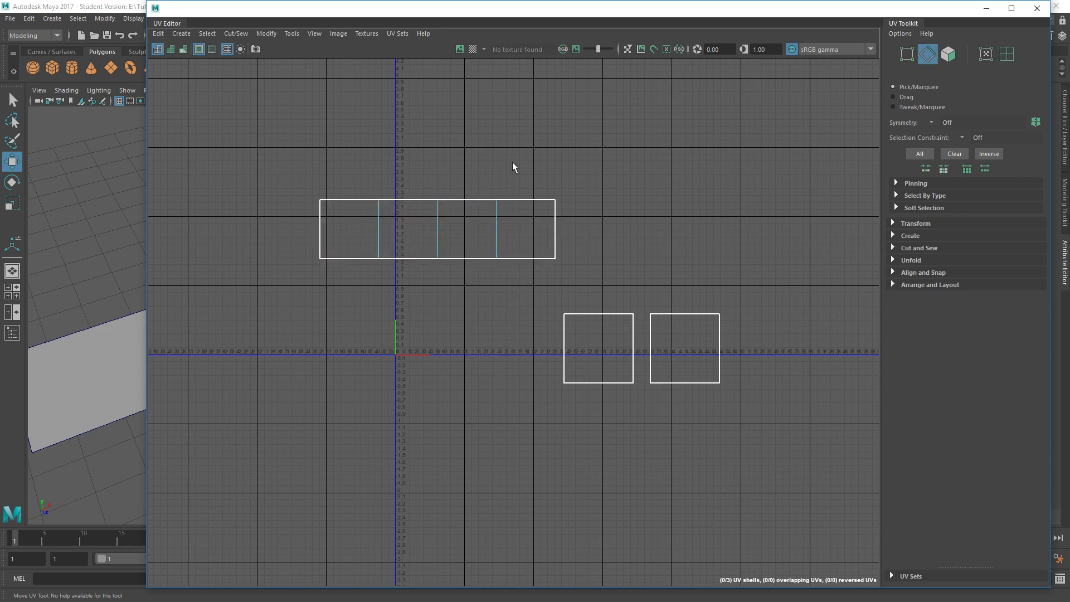
click(614, 315)
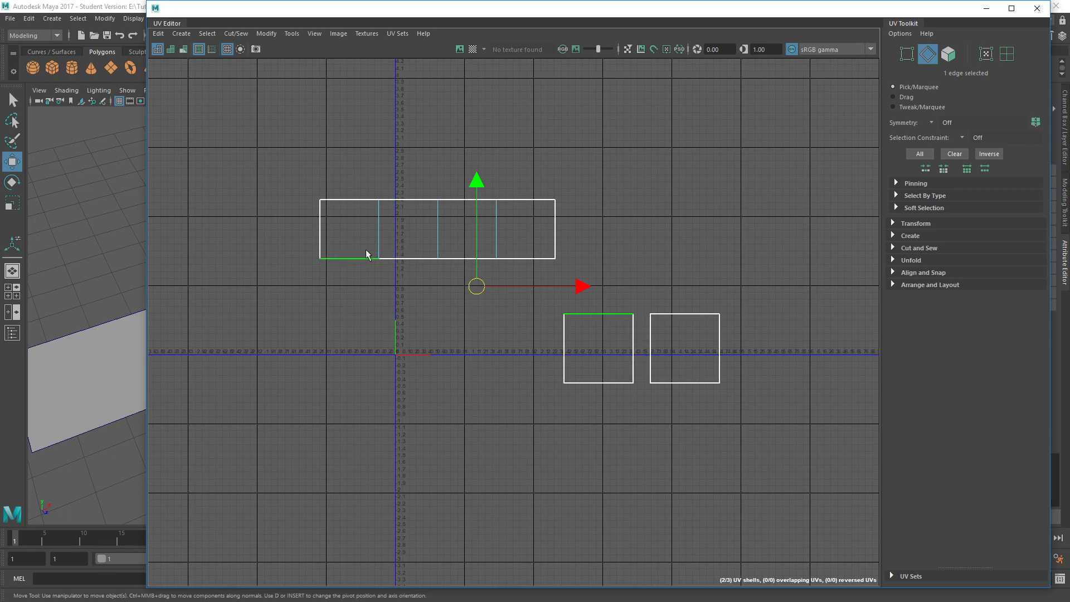
click(393, 258)
click(419, 258)
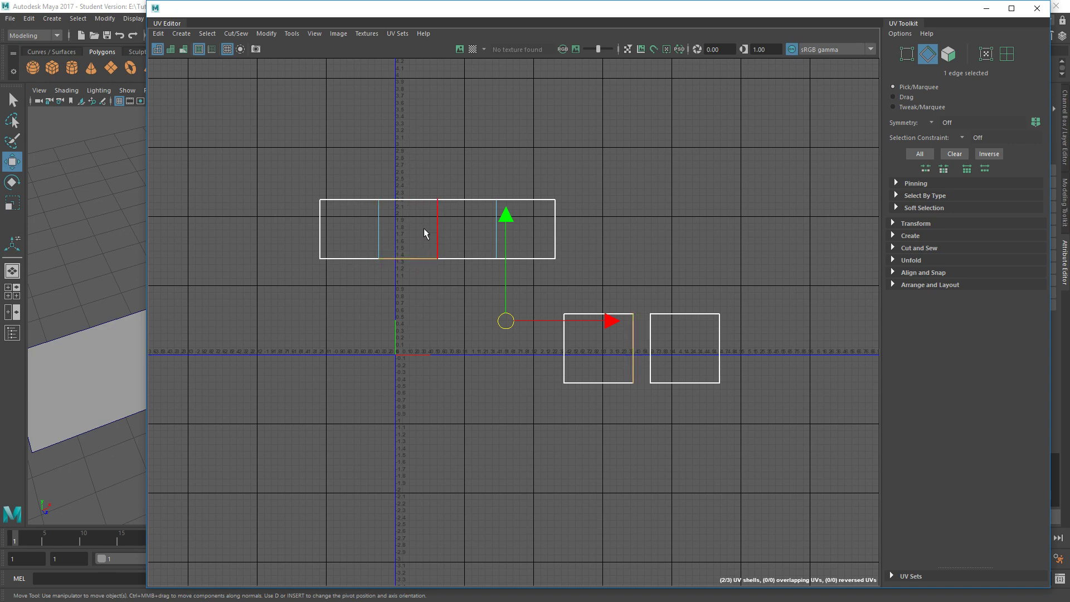
click(606, 266)
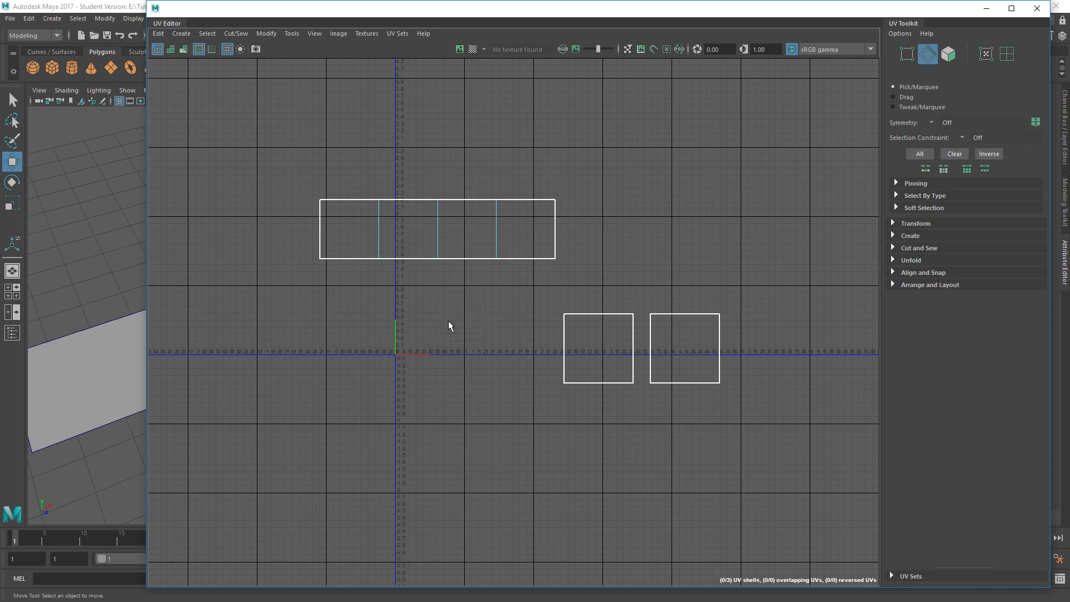
Move and sew the two square cap shells onto the upper and lower edges of the side strip's second face.
click(413, 199)
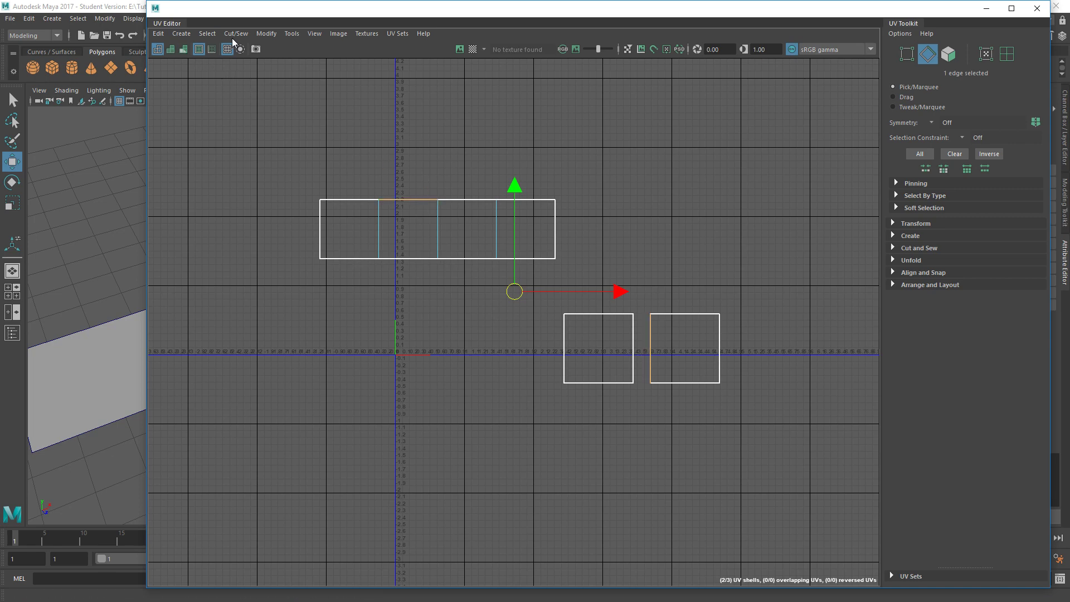
click(290, 34)
mouse_move(273, 36)
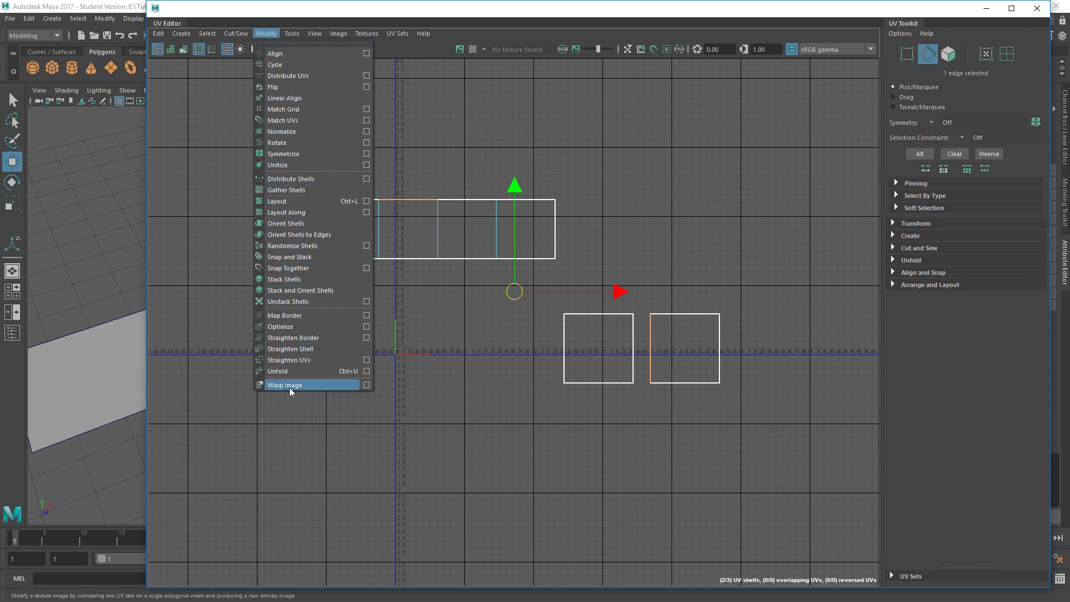
mouse_move(232, 33)
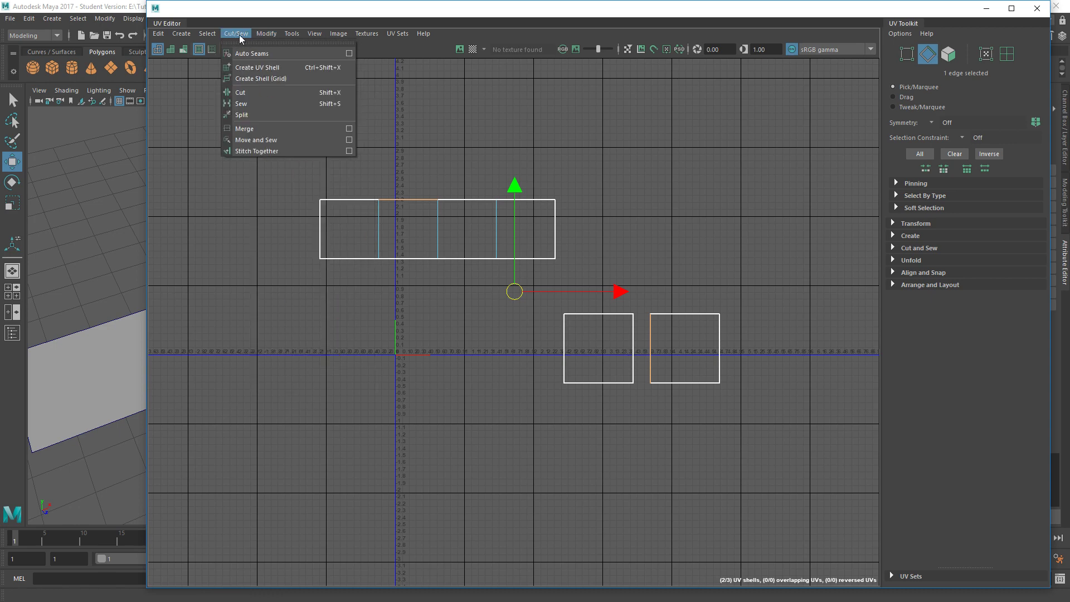
click(255, 141)
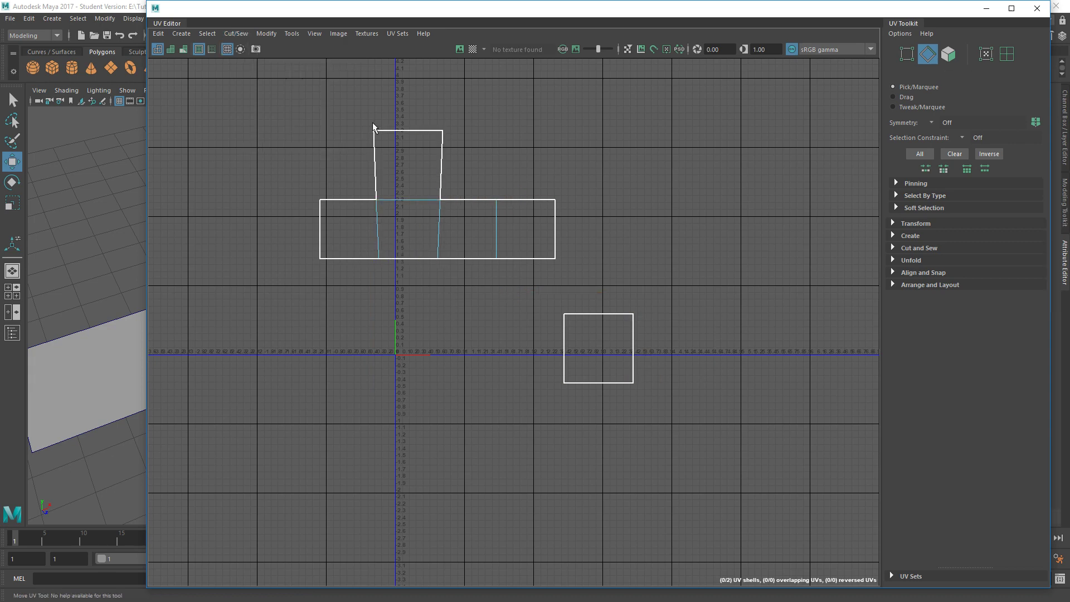
click(413, 257)
click(236, 34)
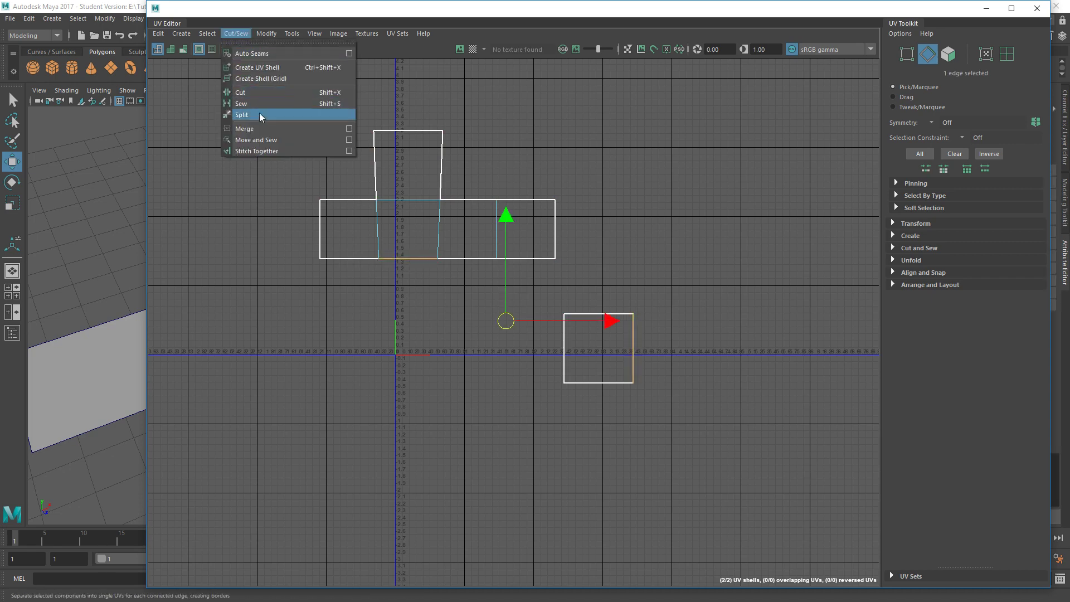
click(256, 140)
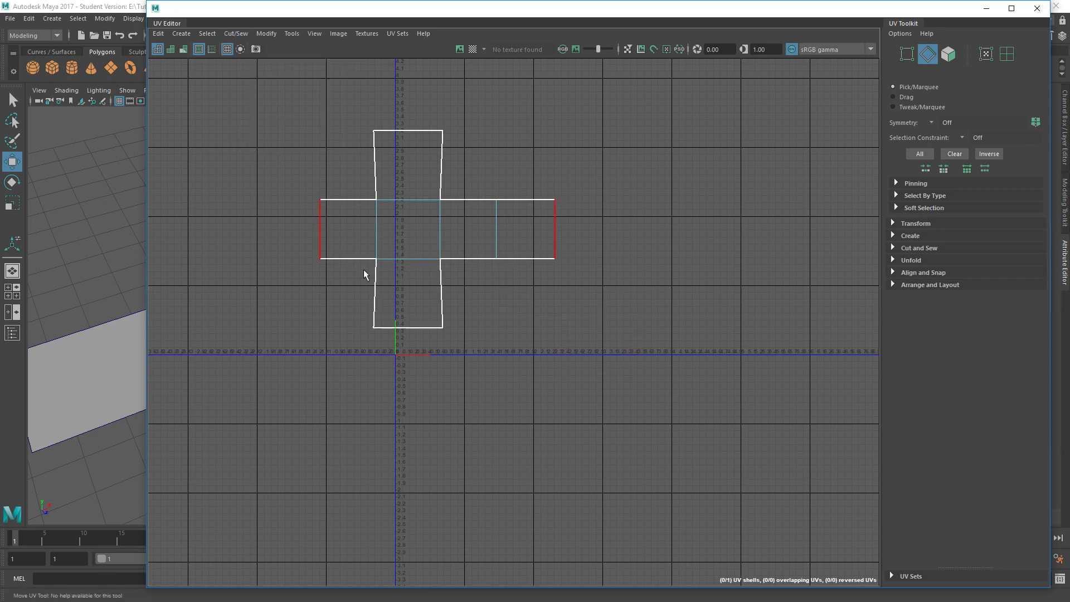
Select all UVs of the cross-shaped shell and unfold them with the Smooth tool until the faces are square.
right_drag(285, 132, 329, 133)
drag(290, 106, 581, 360)
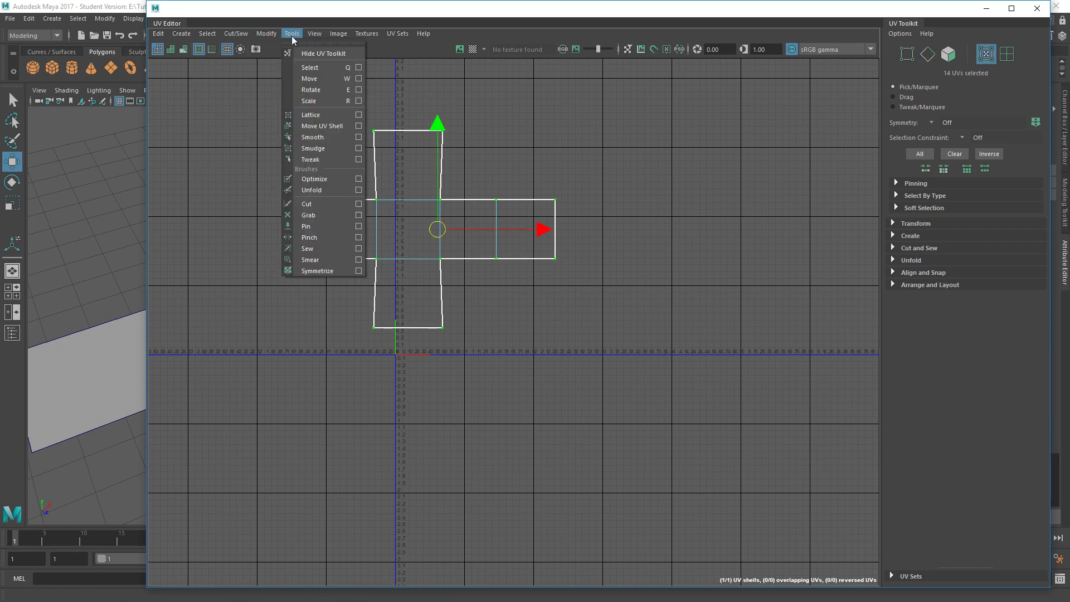
click(313, 138)
drag(311, 338, 390, 251)
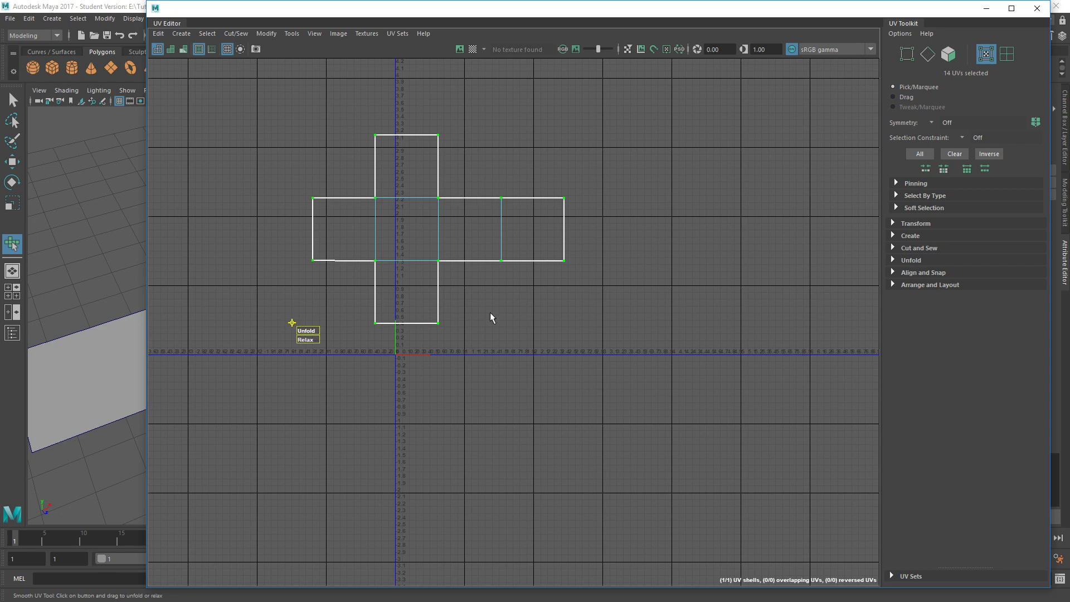
Scale down and move the cross-shaped shell so it fits inside the 0 to 1 UV square.
key(r)
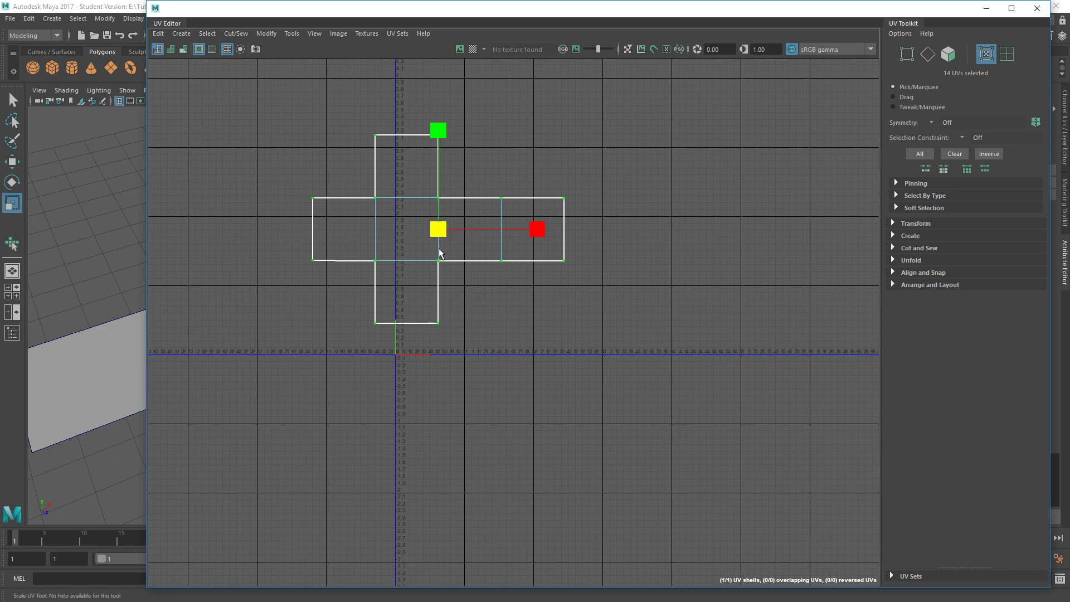
drag(440, 229, 390, 401)
key(w)
scroll(439, 322, up, 3)
key(r)
key(w)
key(r)
drag(437, 343, 411, 353)
key(w)
drag(429, 313, 425, 317)
scroll(424, 314, up, 3)
key(r)
key(w)
click(550, 375)
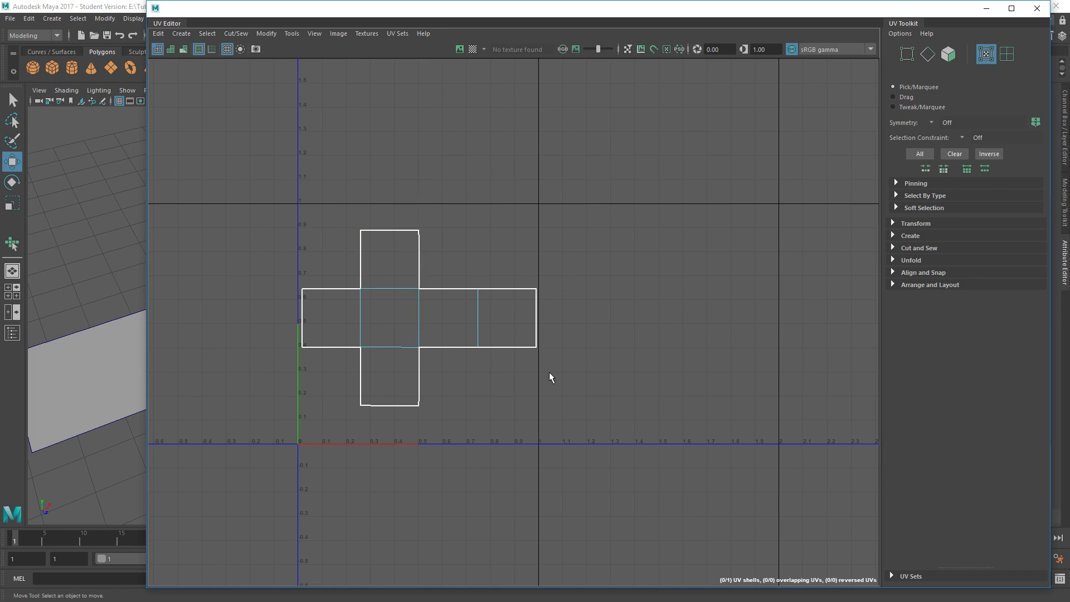
right_drag(556, 256, 602, 257)
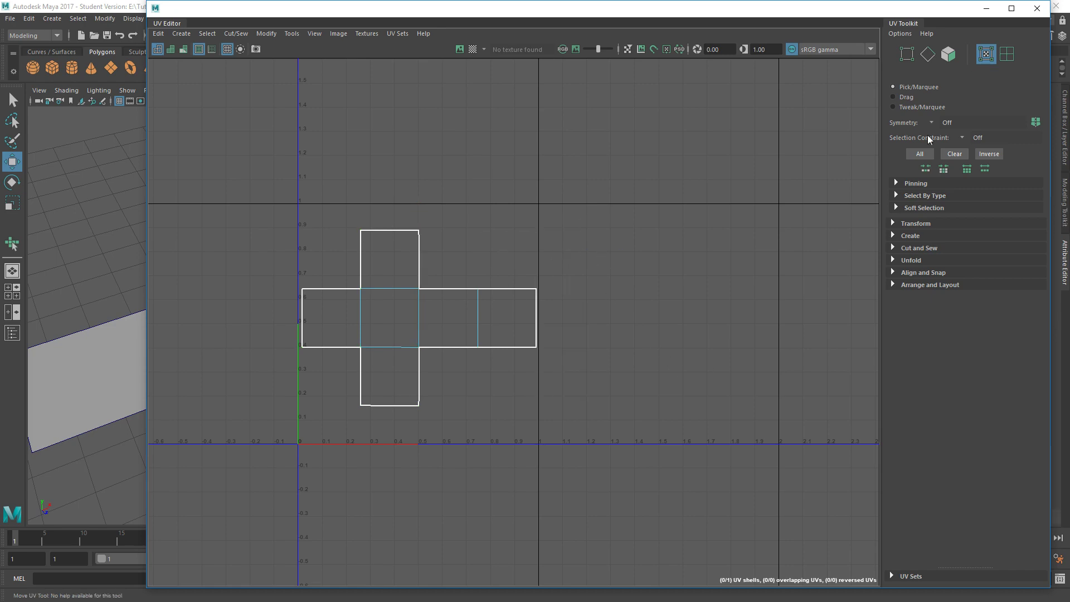
Close the UV Editor, leave component mode on the cube, and select the cylinder in the viewport.
click(1038, 9)
scroll(437, 205, down, 5)
right_drag(434, 203, 477, 193)
click(484, 268)
alt+middle_drag(443, 278, 372, 279)
alt+right_drag(372, 279, 413, 296)
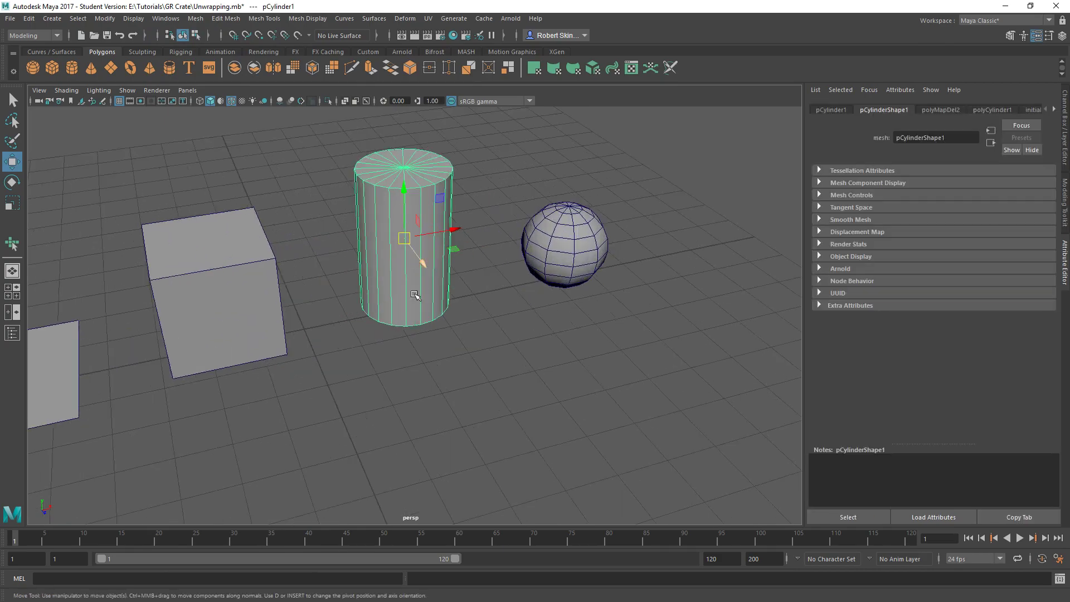
Examine the cylinder alongside the plane, cube and sphere from several viewing angles.
alt+drag(413, 296, 399, 292)
alt+middle_drag(399, 292, 496, 322)
alt+right_drag(496, 322, 475, 314)
alt+drag(476, 315, 466, 273)
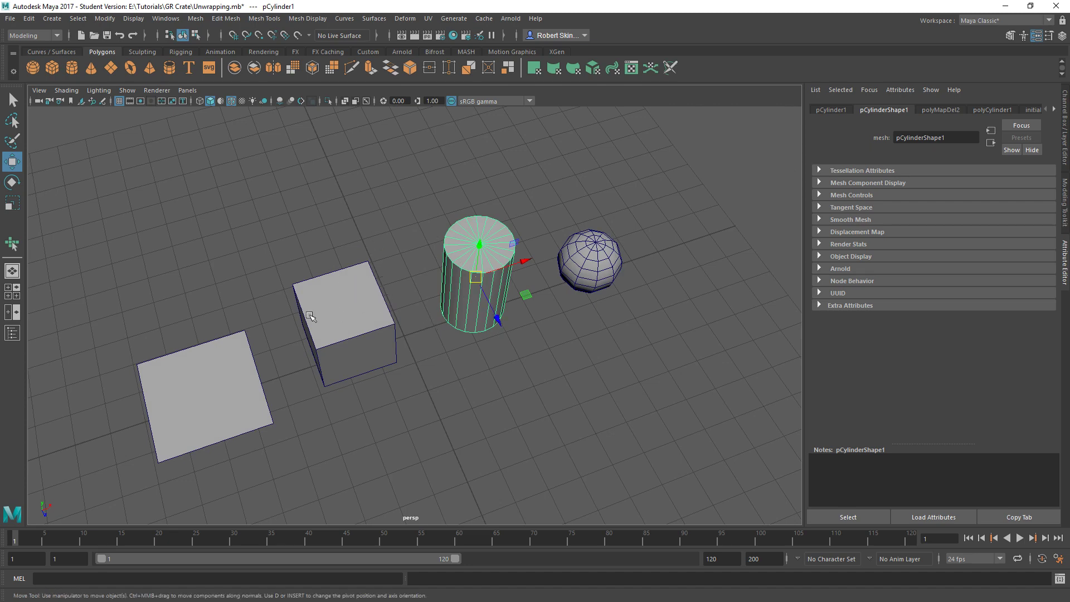
alt+drag(365, 331, 442, 296)
alt+drag(538, 313, 460, 267)
alt+right_drag(460, 267, 487, 295)
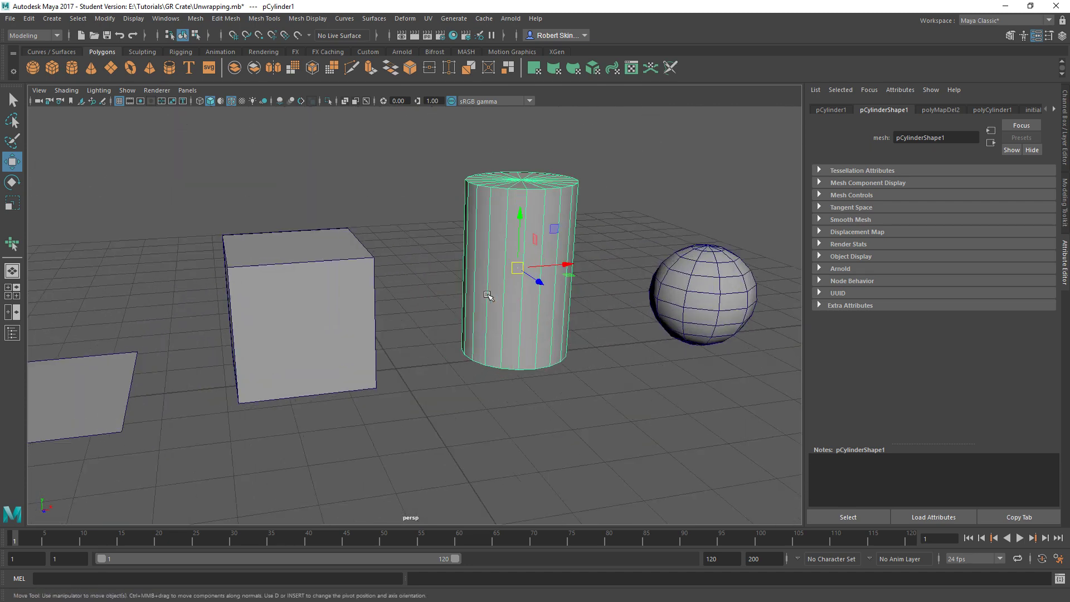
alt+drag(488, 296, 479, 270)
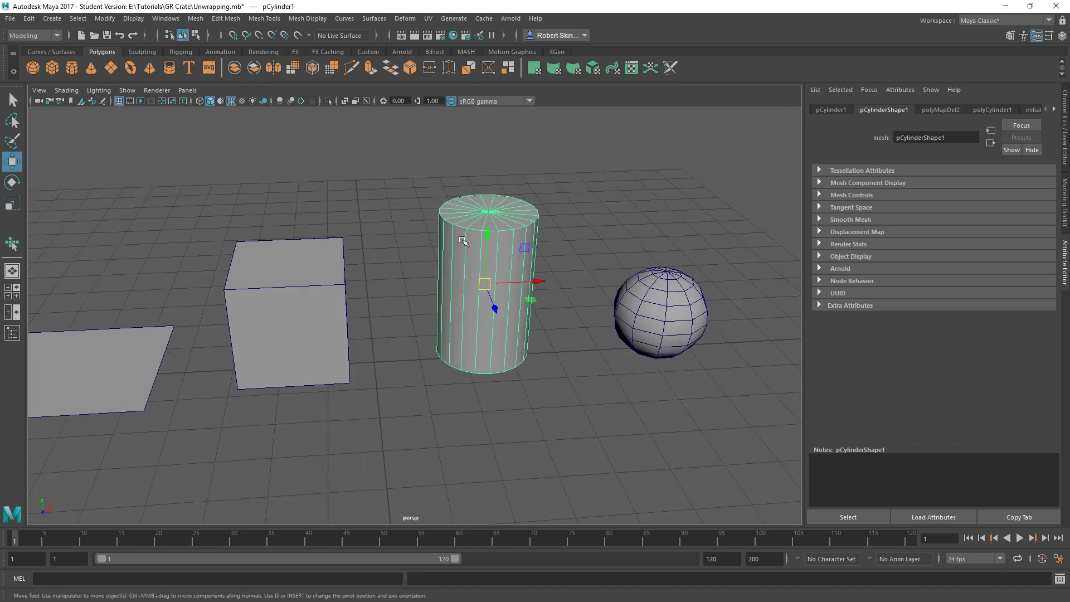
Switch the cylinder to face selection and select the complete loop of its side faces, leaving out the caps.
right_drag(460, 256, 460, 299)
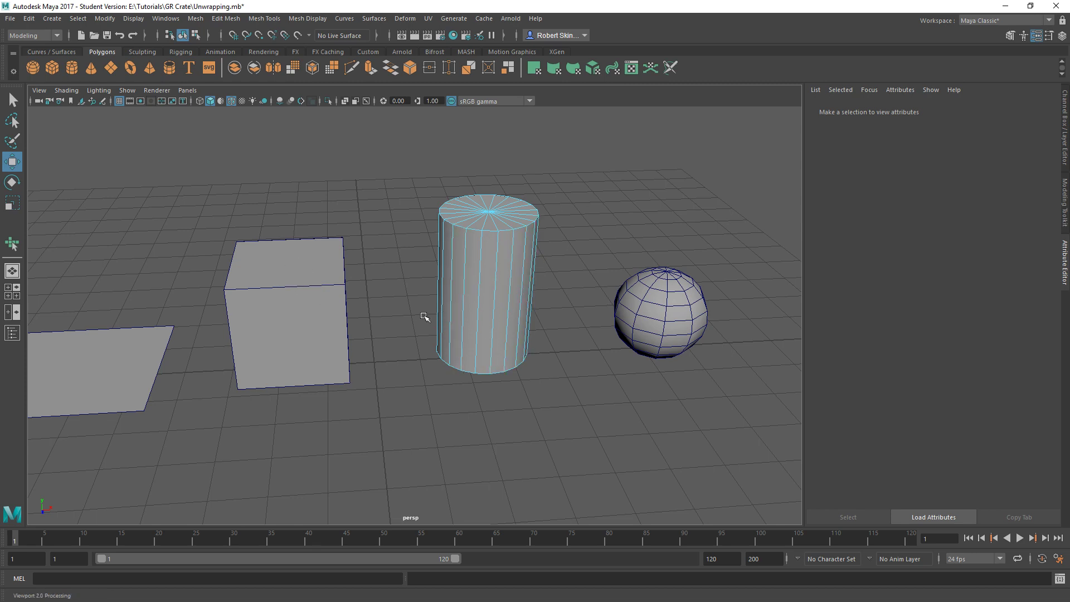
click(488, 326)
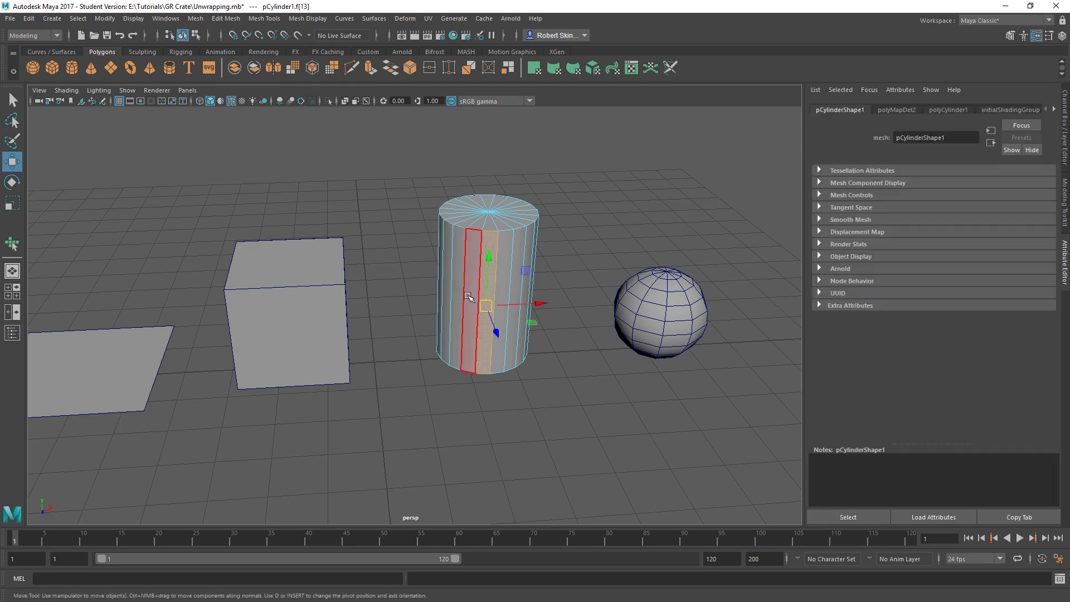
double_click(490, 307)
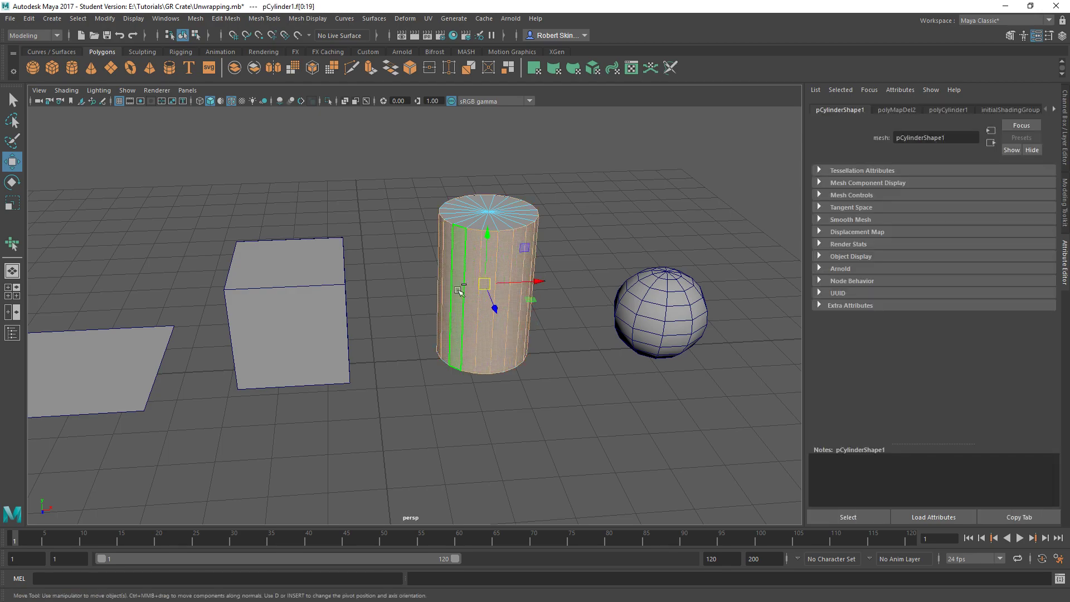
alt+drag(490, 306, 502, 270)
click(486, 284)
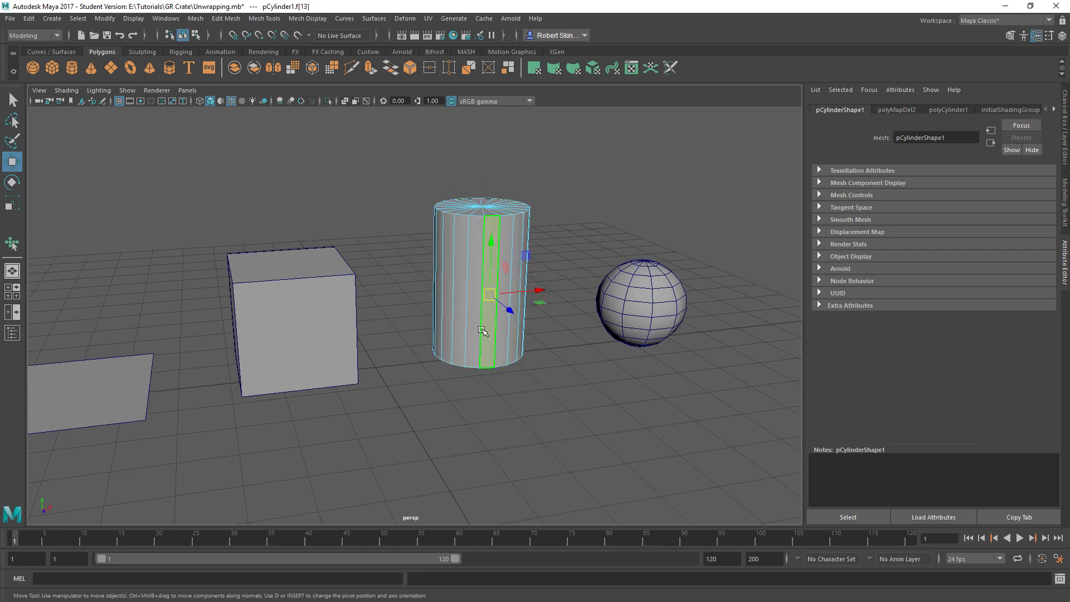
double_click(502, 301)
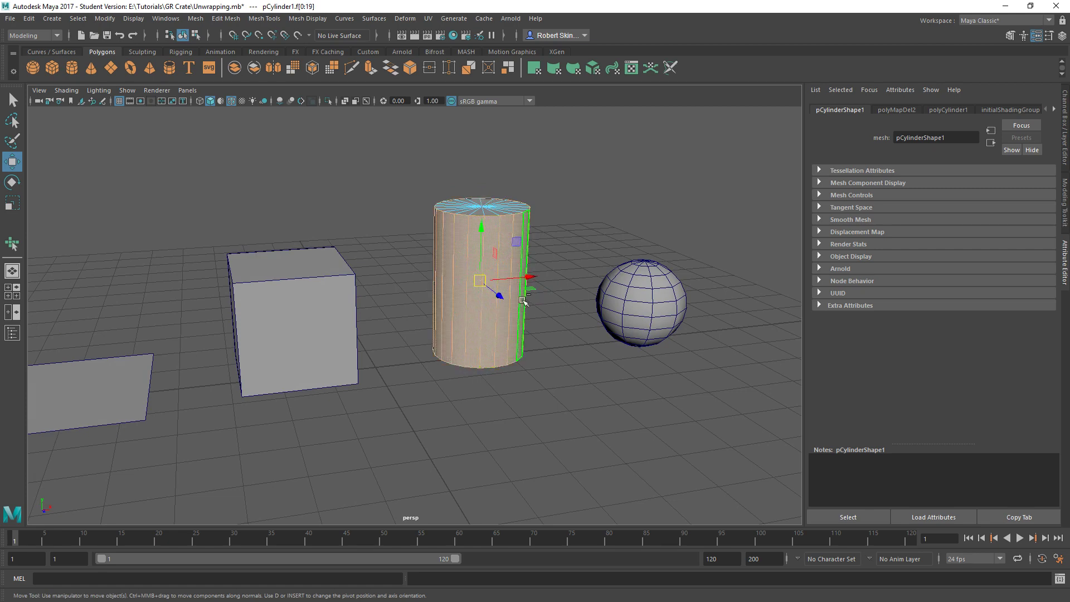
alt+drag(525, 264, 462, 245)
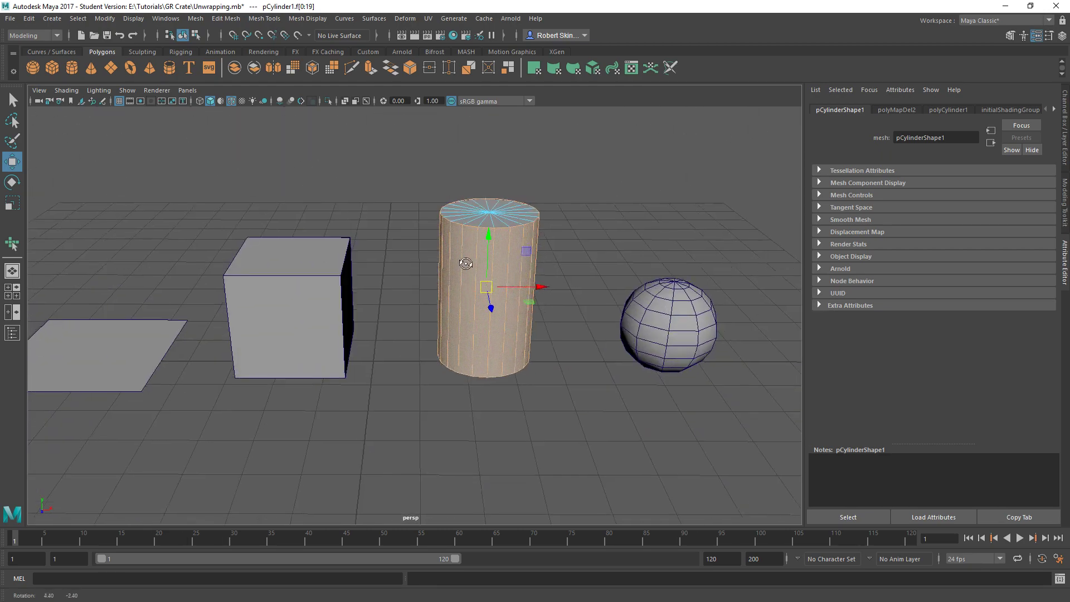
Apply a cylindrical UV projection to the selected side faces and open the UV Editor to view the shell.
click(557, 72)
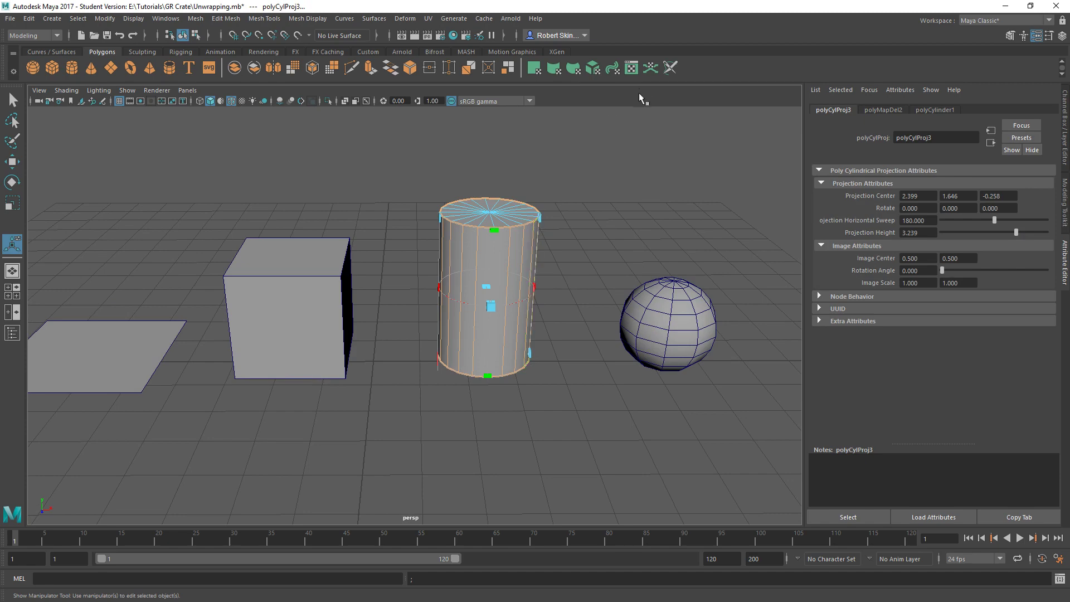
click(631, 67)
scroll(515, 282, down, 3)
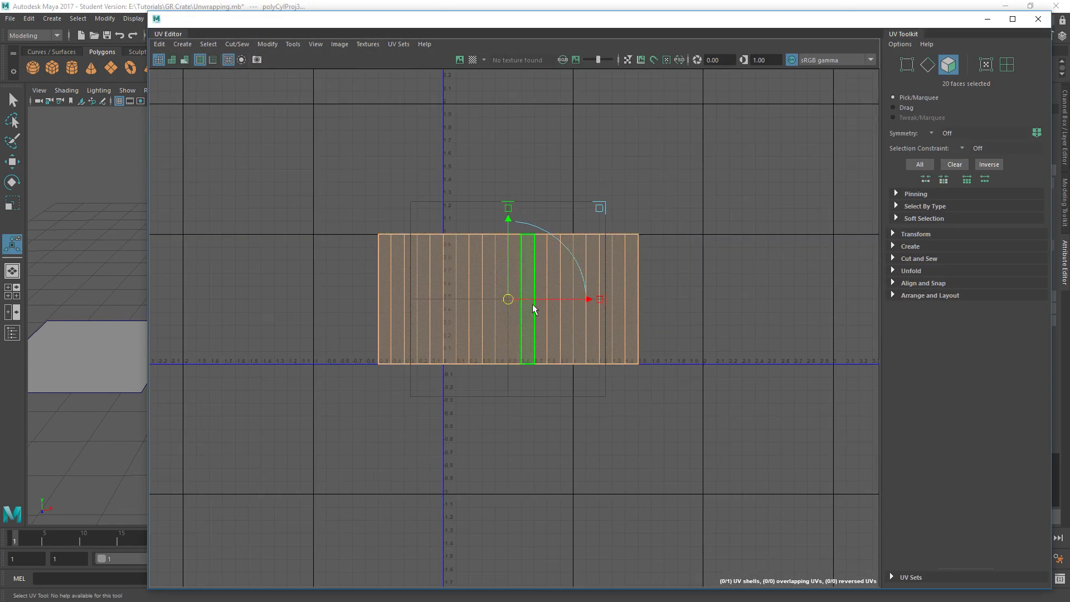
Move the cylinder's side shell down below the 0–1 UV space.
drag(508, 301, 531, 498)
alt+middle_drag(531, 498, 526, 229)
scroll(526, 229, down, 2)
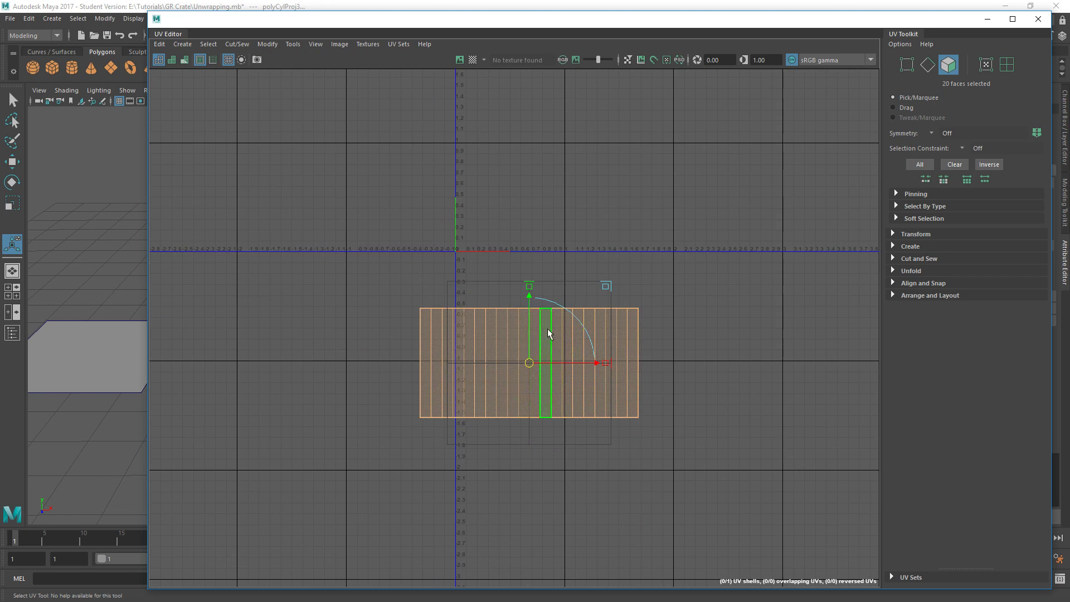
Select all UVs of the side shell, unfold them with the Smooth UV Tool, and clear the selection.
right_drag(550, 333, 598, 332)
drag(379, 288, 696, 434)
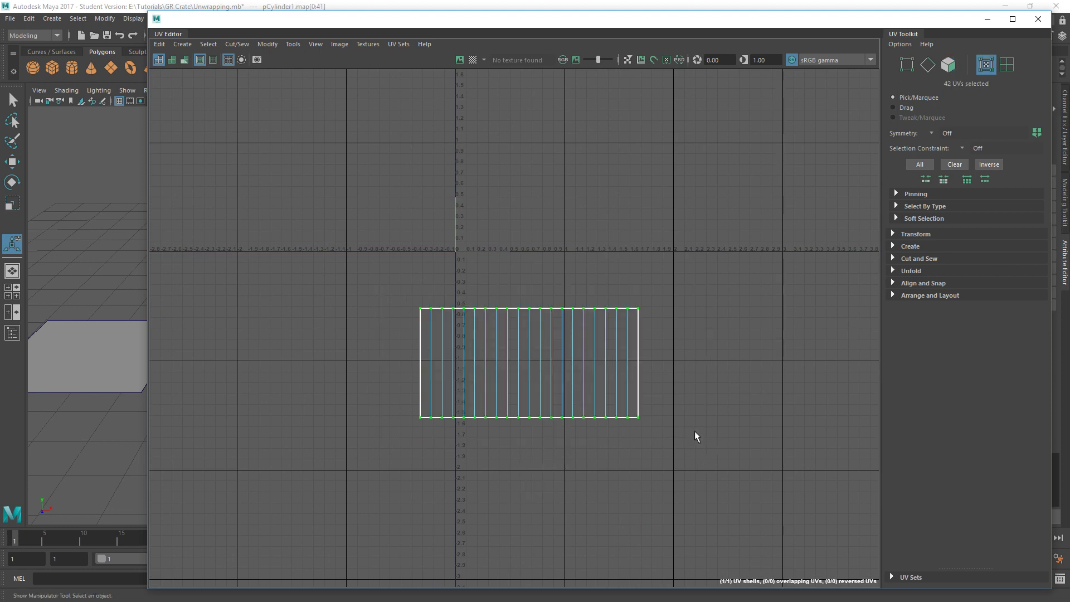
click(293, 44)
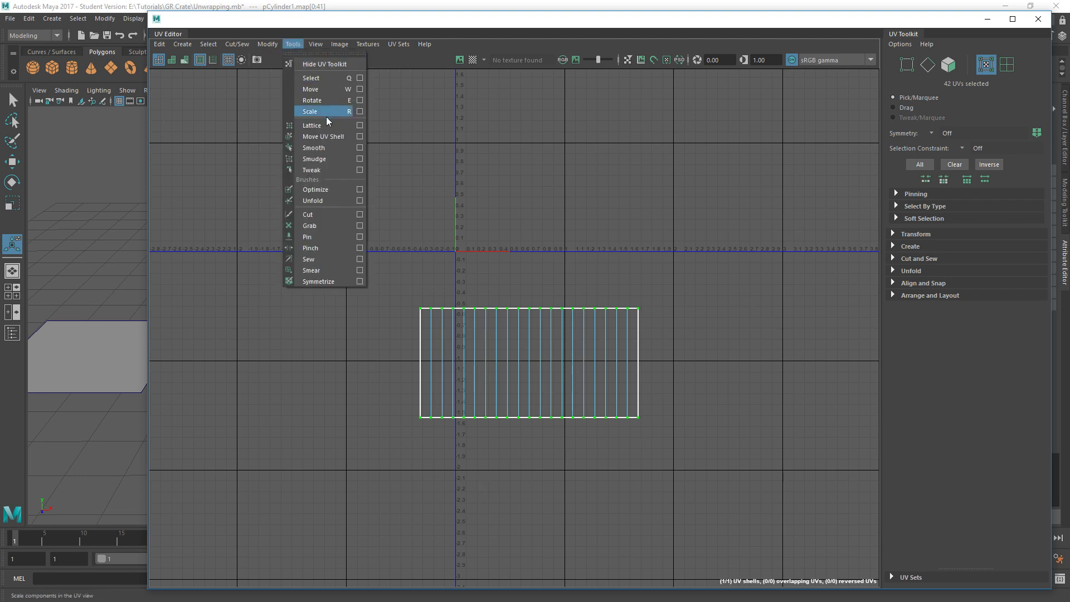
click(315, 159)
drag(416, 429, 491, 421)
drag(826, 415, 826, 414)
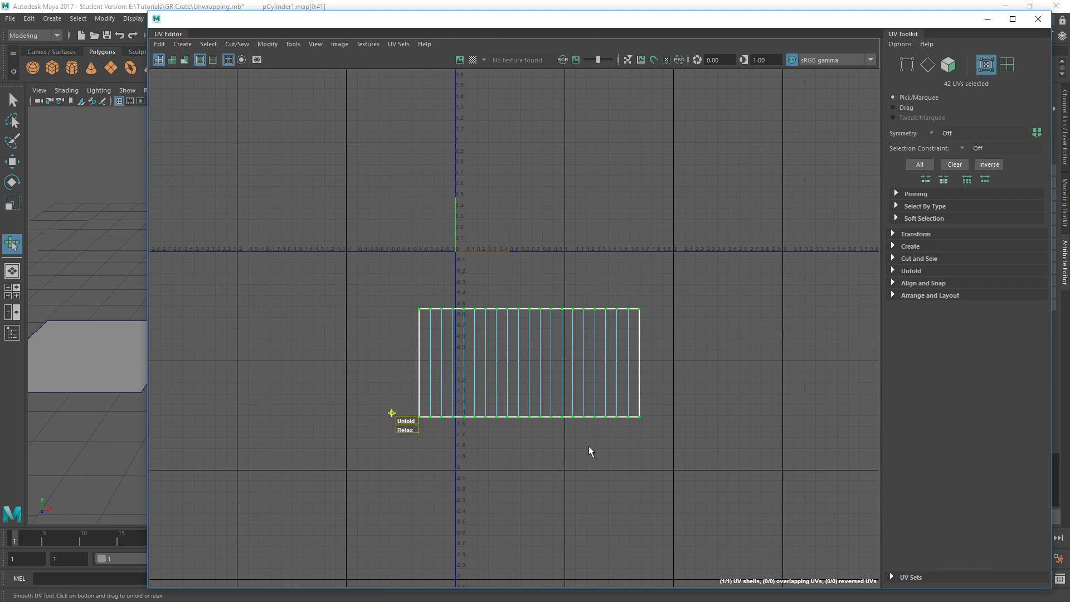
key(w)
click(602, 482)
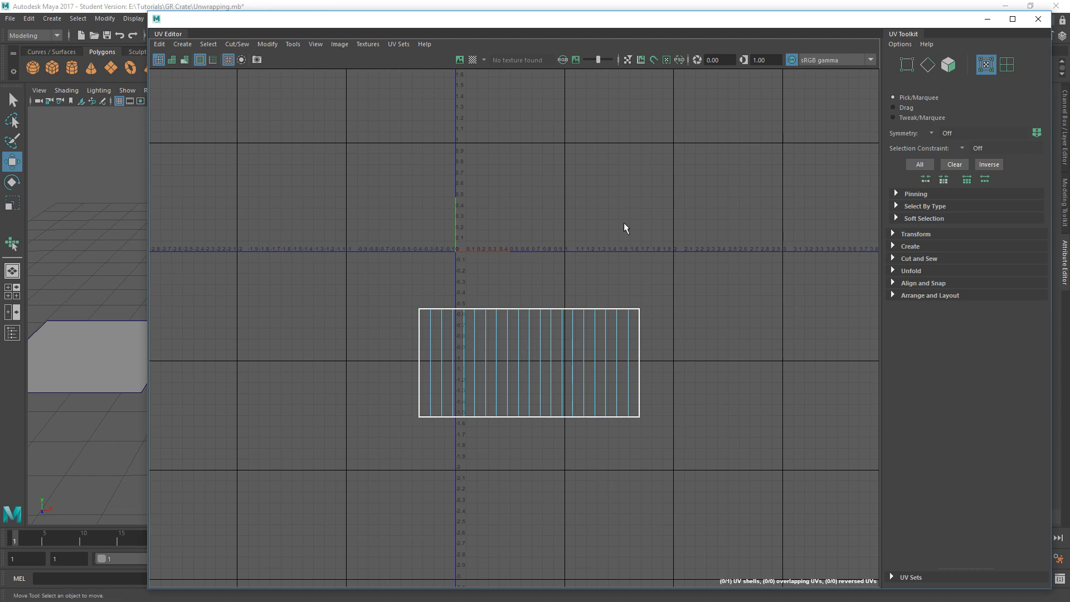
Minimize the UV Editor and put the cylinder in face selection in the viewport, ready to pick its top cap.
click(987, 19)
right_drag(513, 215, 514, 249)
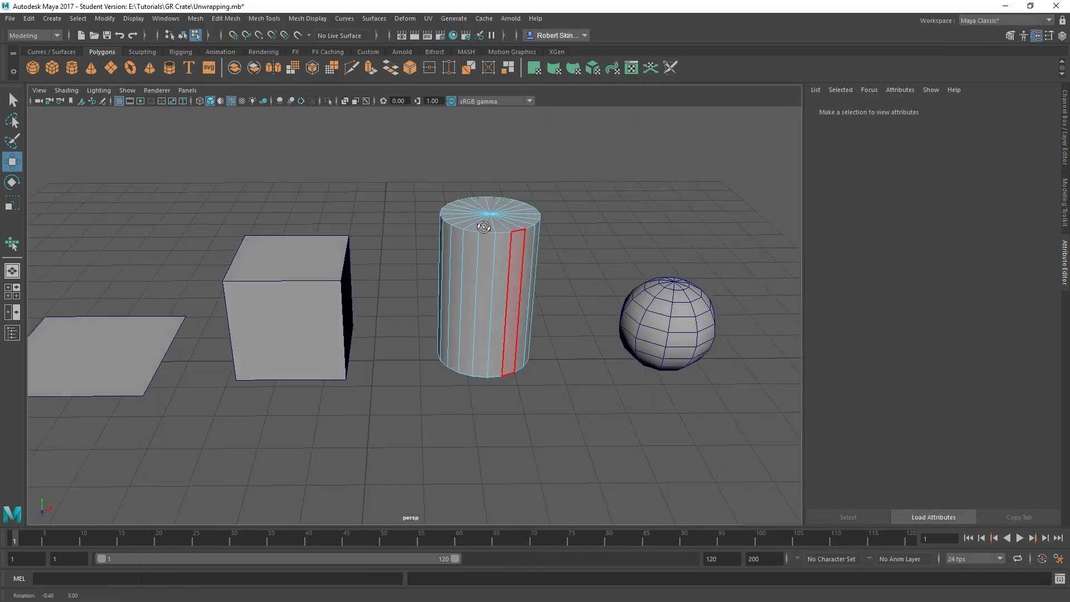
scroll(507, 253, up, 6)
alt+drag(483, 227, 569, 181)
alt+middle_drag(571, 178, 439, 250)
alt+drag(493, 379, 535, 270)
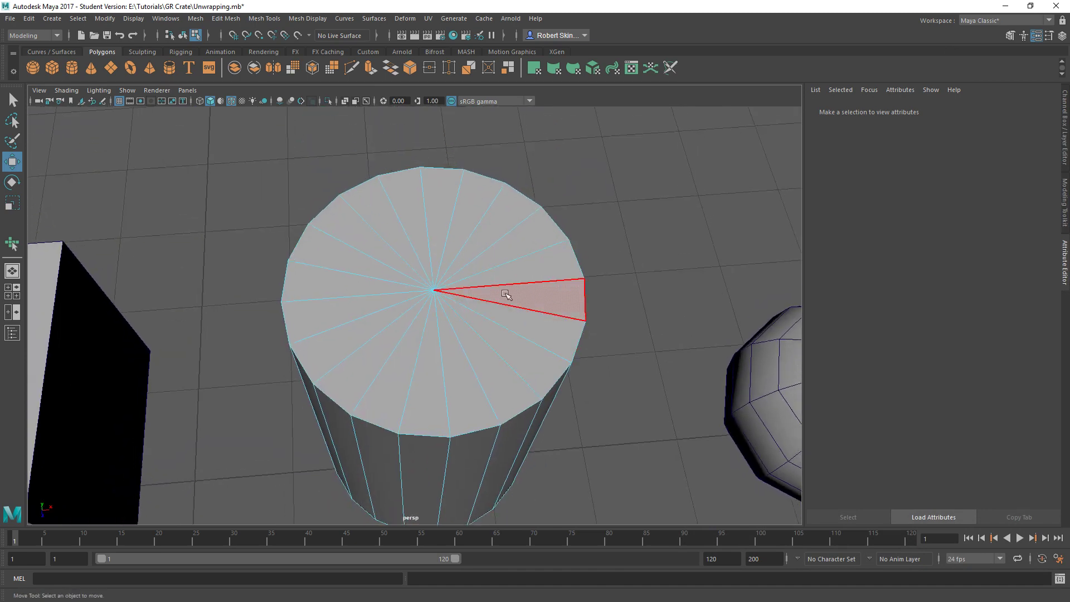
click(530, 271)
shift+click(534, 232)
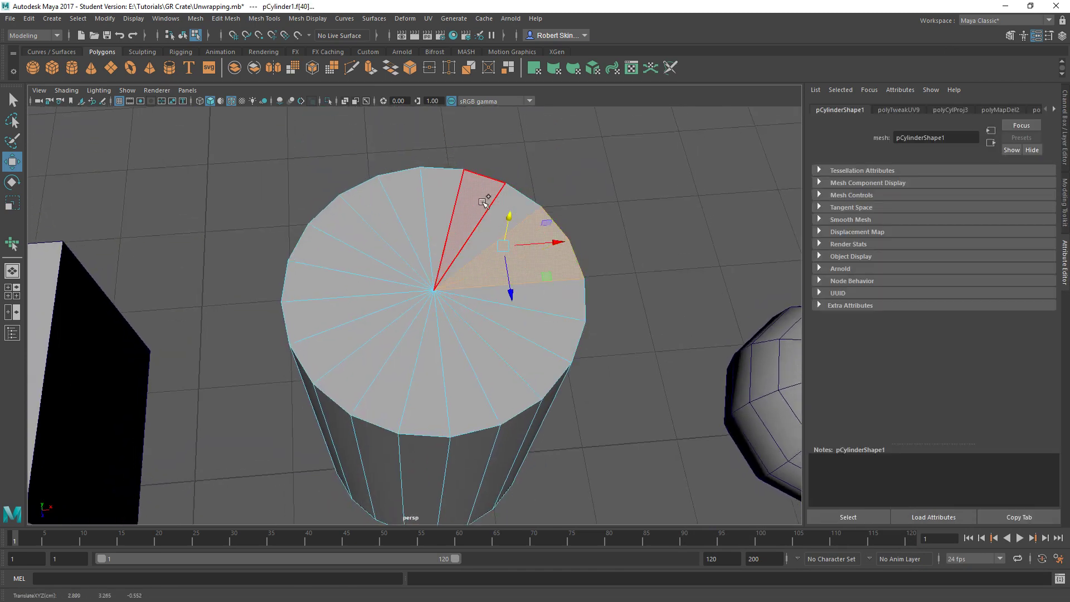
shift+click(508, 201)
shift+click(489, 193)
shift+click(444, 192)
shift+click(402, 192)
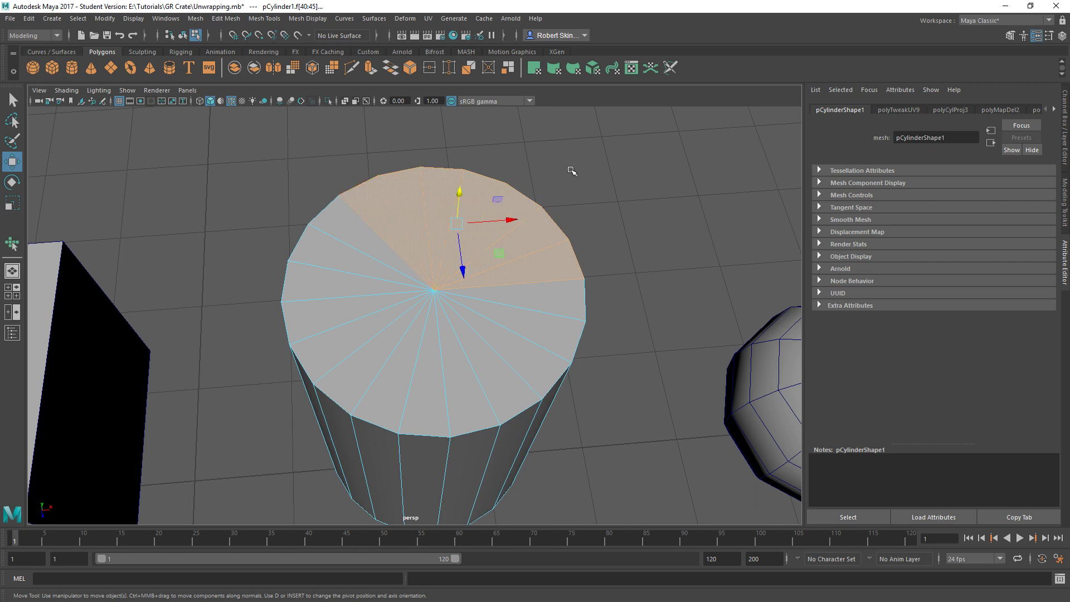
click(580, 175)
Select the centre vertices of both cylinder caps and convert the vertex selection to faces.
right_drag(590, 178, 544, 178)
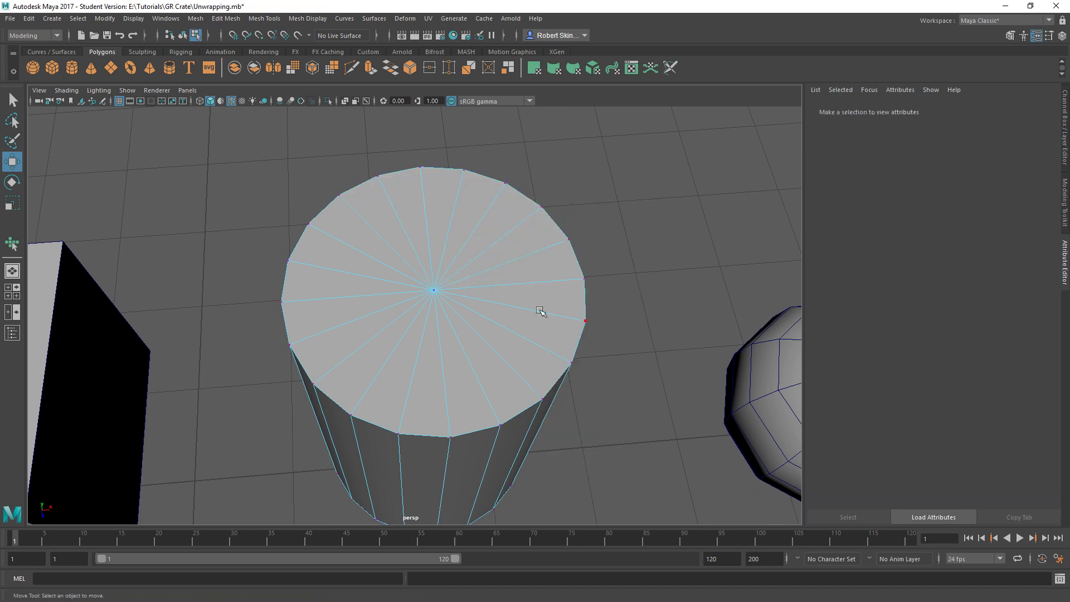
click(433, 291)
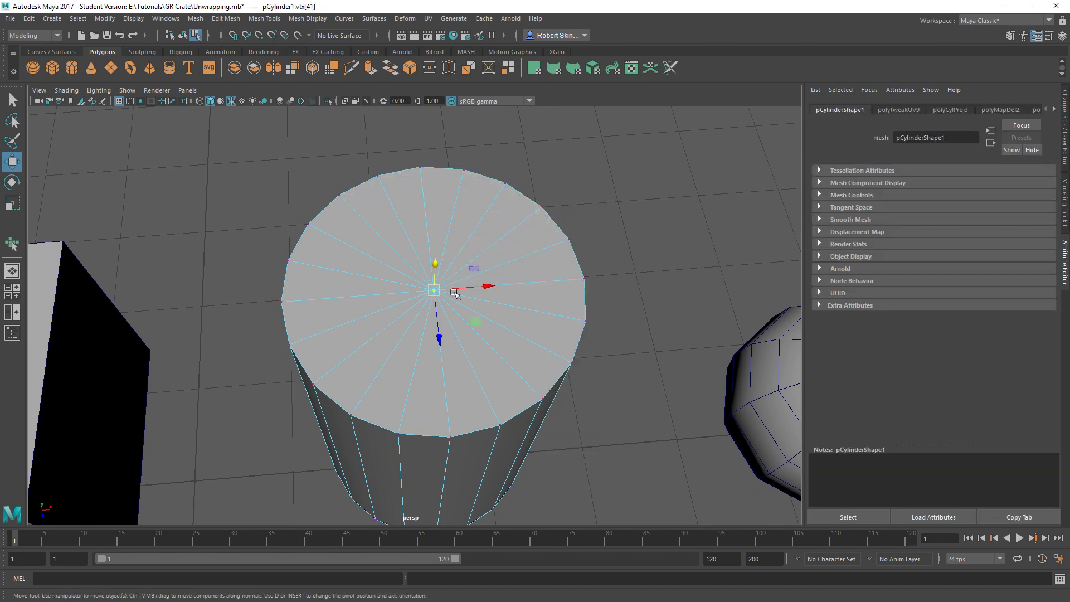
alt+drag(435, 281, 459, 286)
shift+click(437, 378)
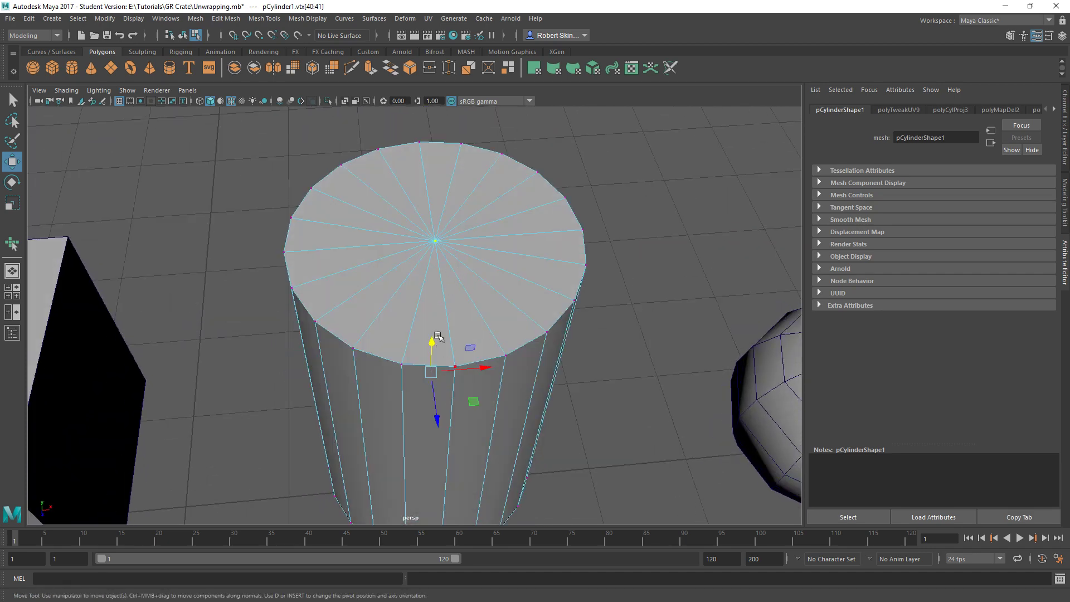
ctrl+right_click(435, 244)
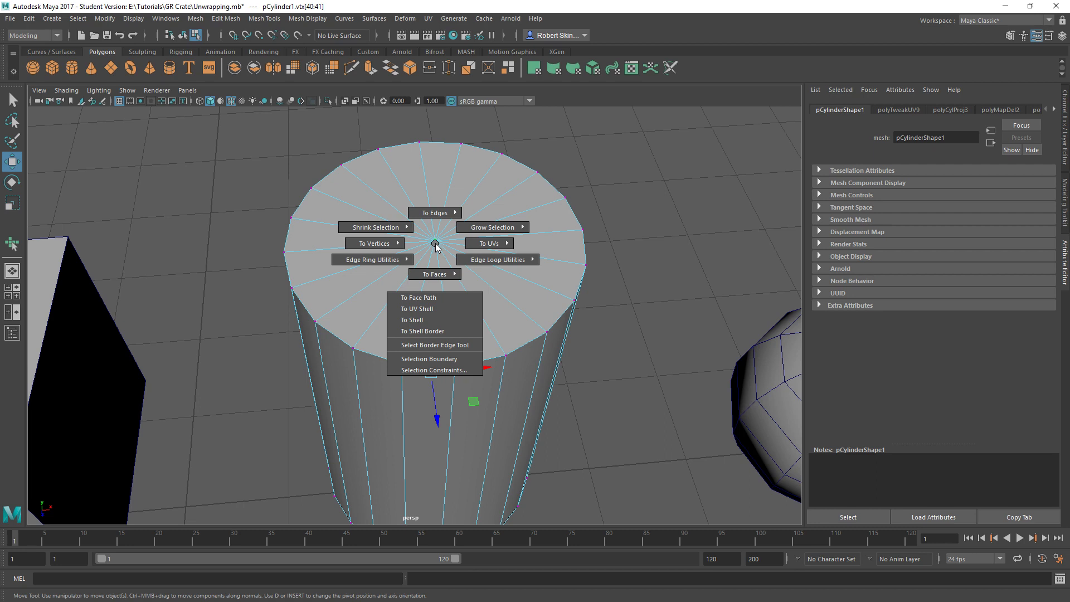
ctrl+right_drag(435, 247, 427, 301)
Apply a planar UV projection to the cap faces, with Z rotation set to 90 and projection width about 3.08.
mouse_move(449, 410)
alt+mouse_down()
mouse_move(440, 327)
mouse_move(444, 404)
alt+mouse_up()
alt+middle_drag(439, 309, 429, 344)
scroll(430, 343, down, 5)
mouse_move(430, 349)
alt+mouse_down()
mouse_move(429, 329)
mouse_move(440, 336)
alt+mouse_up()
click(534, 68)
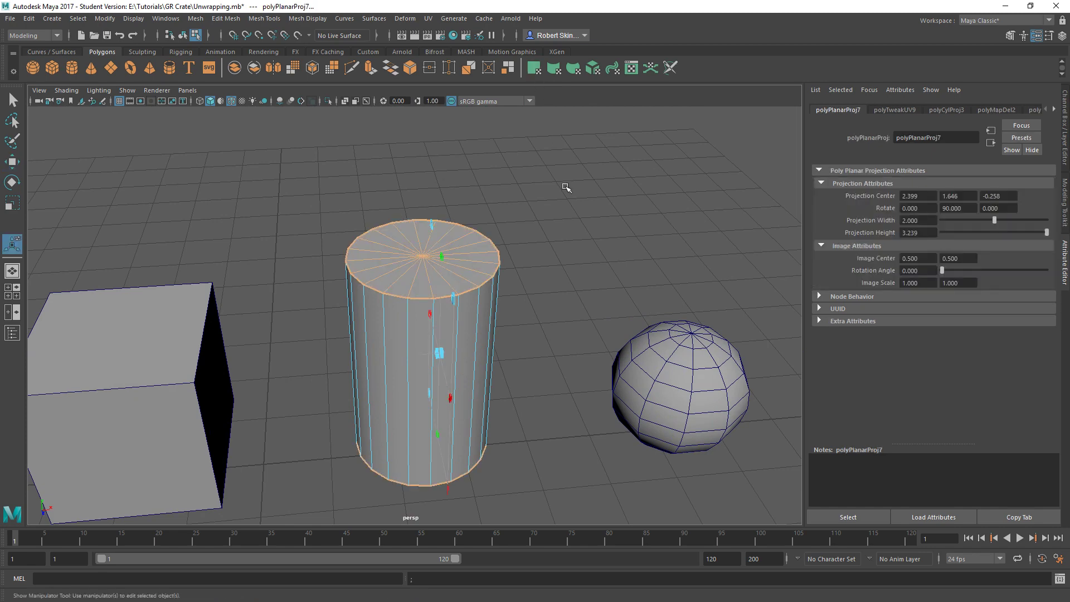
click(1006, 209)
key(Return)
alt+drag(362, 319, 419, 346)
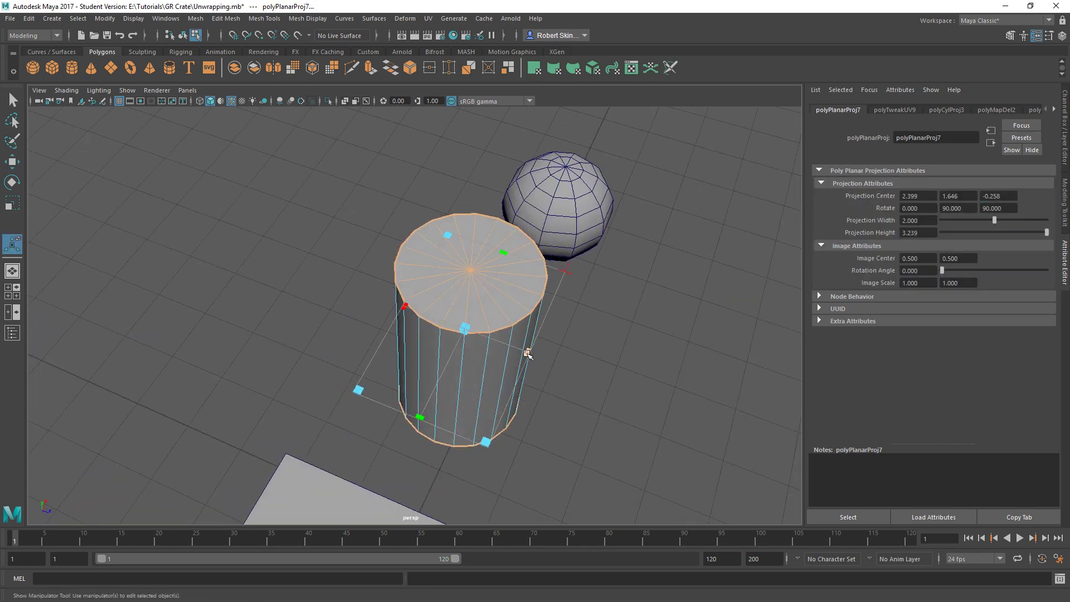
drag(529, 354, 508, 329)
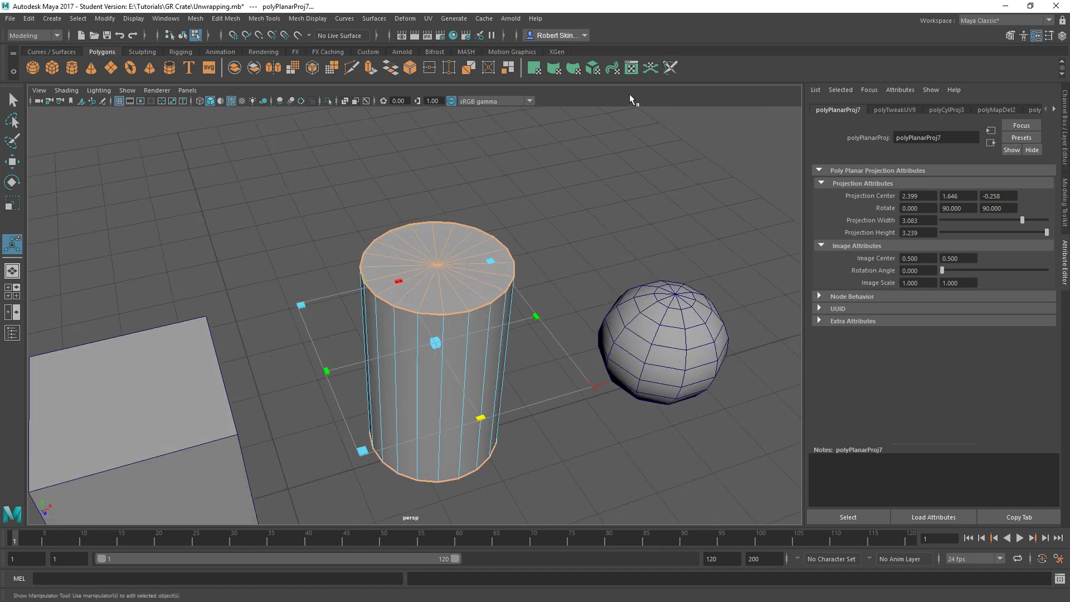
Open the UV Editor and move the overlapping cap shells to empty space beside the side shell.
click(631, 68)
alt+middle_drag(553, 290, 505, 207)
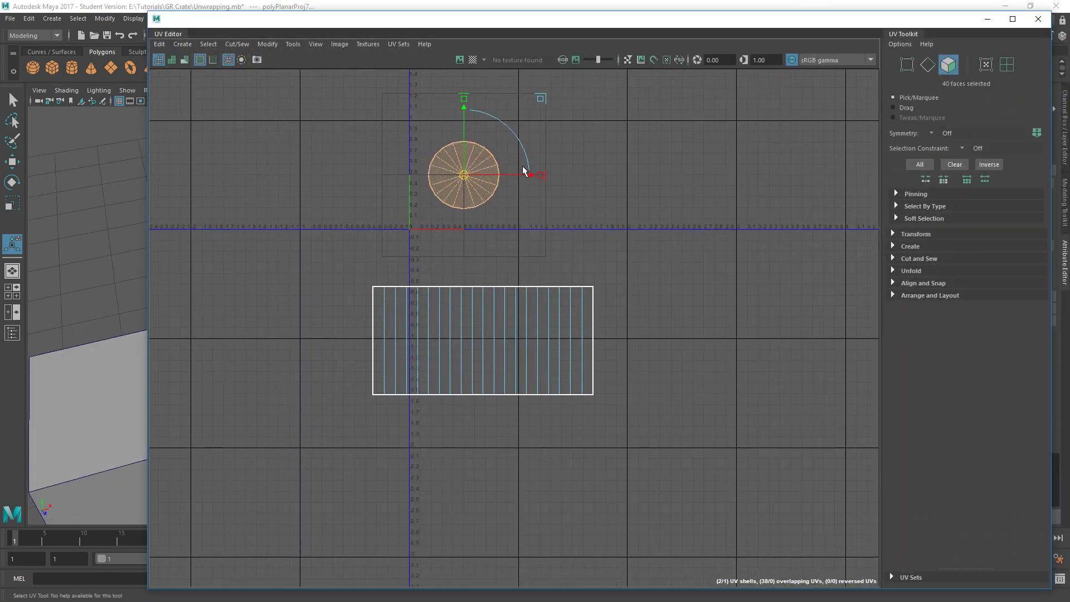
key(w)
drag(463, 175, 667, 330)
alt+middle_drag(667, 330, 517, 274)
scroll(517, 267, up, 3)
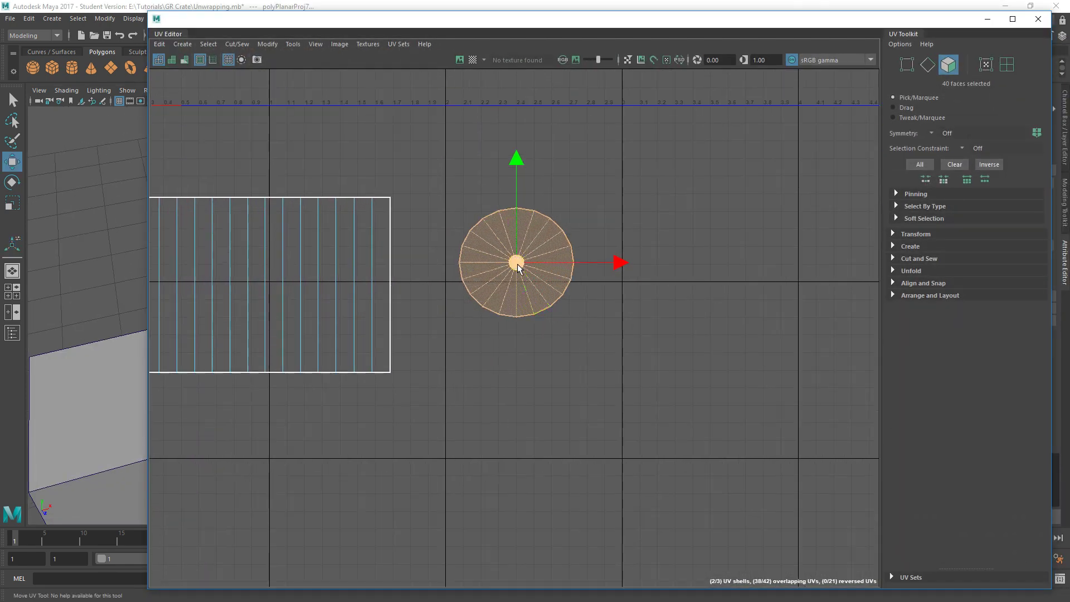
drag(518, 267, 510, 298)
click(621, 205)
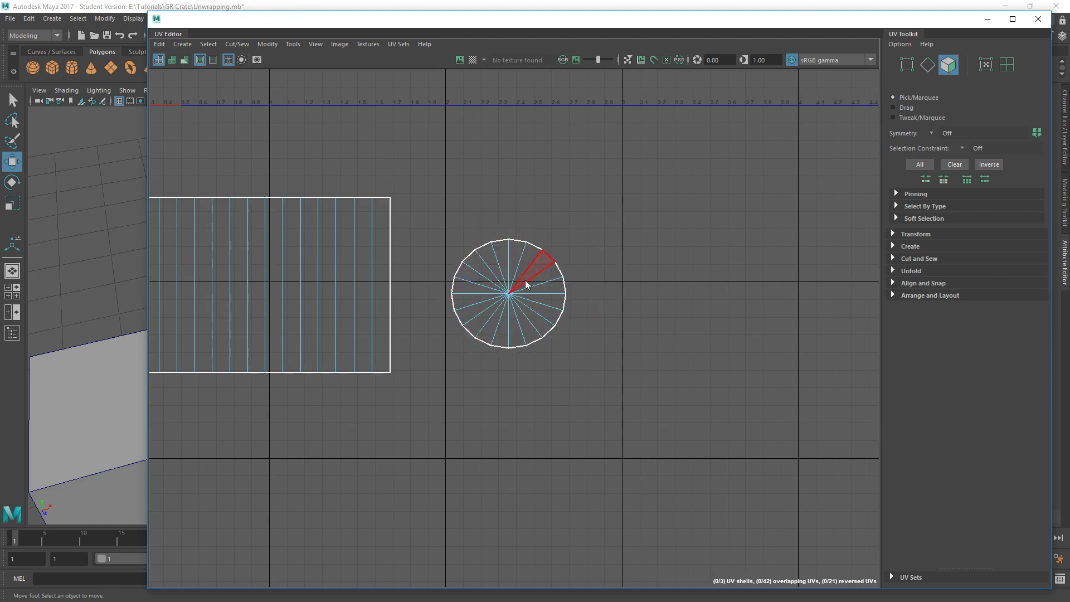
Switch to UV shell selection and move one cap shell sideways off the other, then deselect it.
right_drag(526, 280, 477, 265)
click(542, 330)
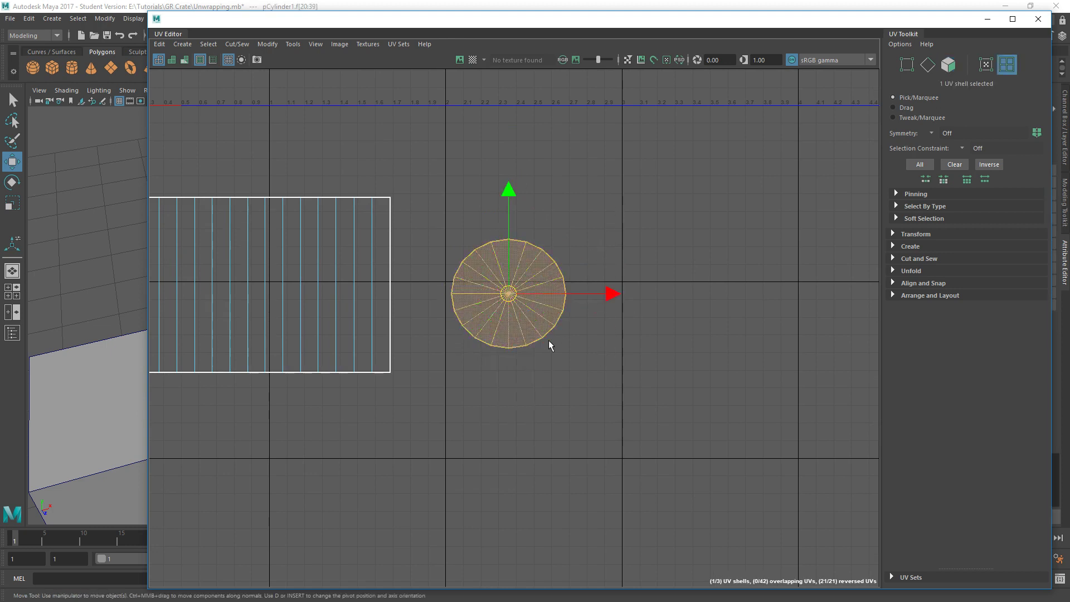
drag(559, 296, 693, 296)
click(554, 357)
scroll(555, 356, down, 3)
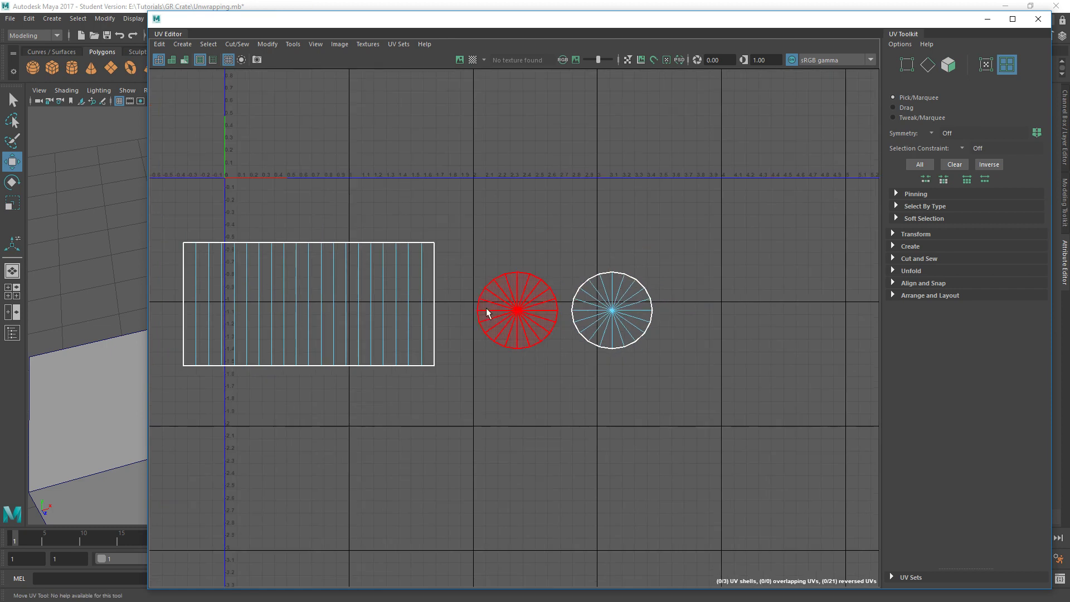
Select the back-facing cap shell and flip its UVs so it faces forward.
scroll(488, 312, down, 3)
alt+middle_drag(493, 333, 571, 302)
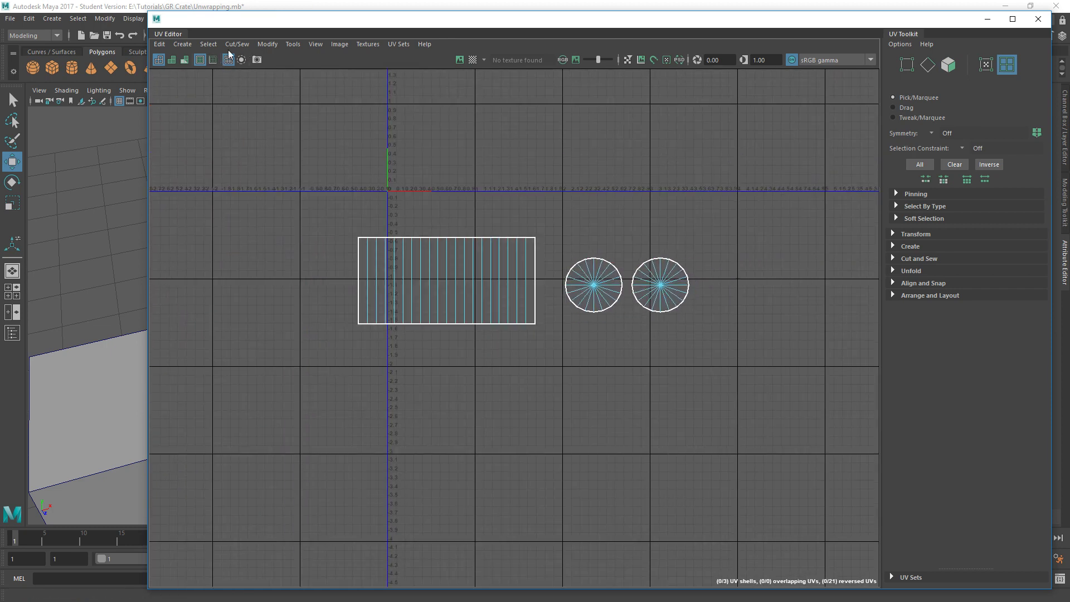
click(210, 46)
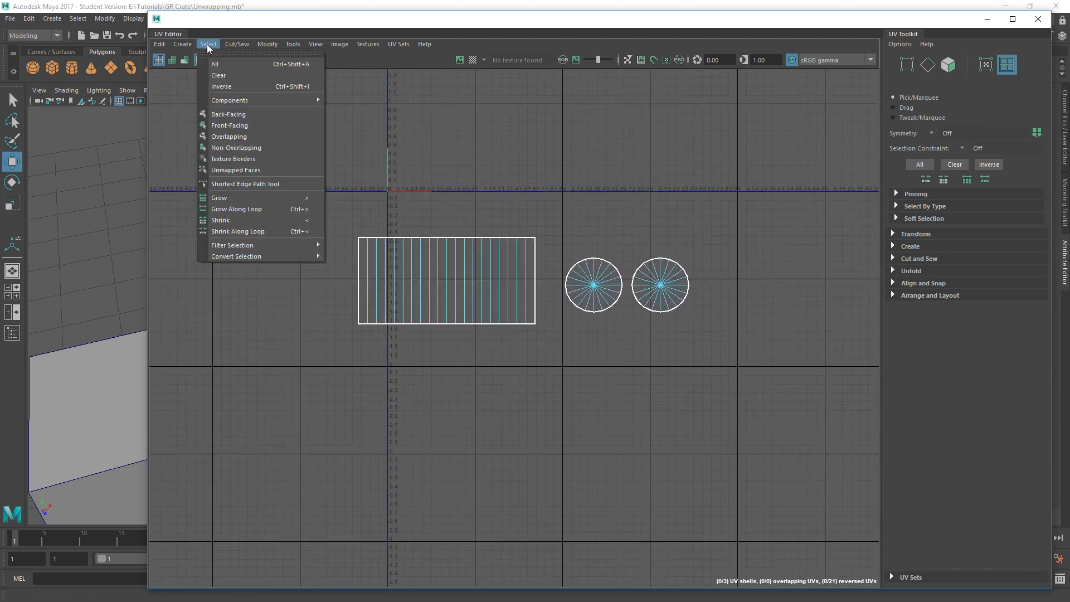
click(222, 113)
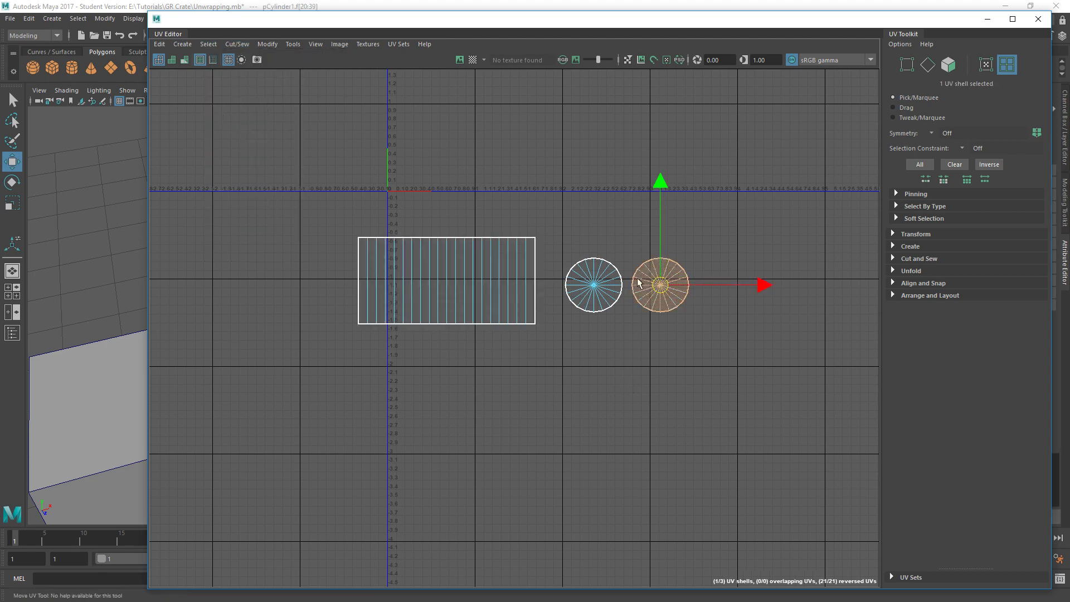
drag(728, 241, 631, 346)
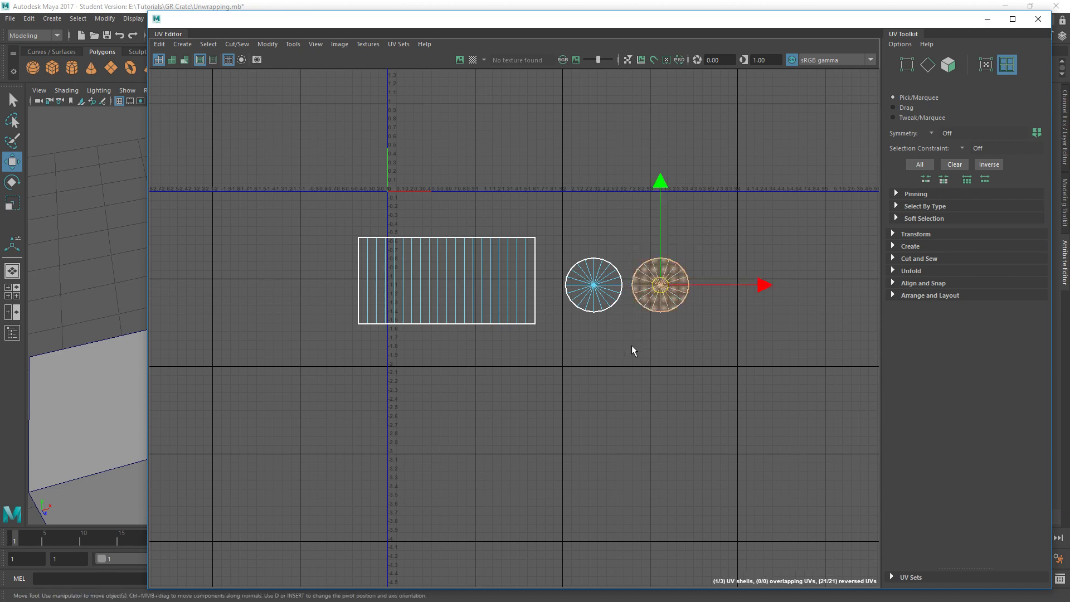
click(268, 44)
click(273, 97)
click(552, 256)
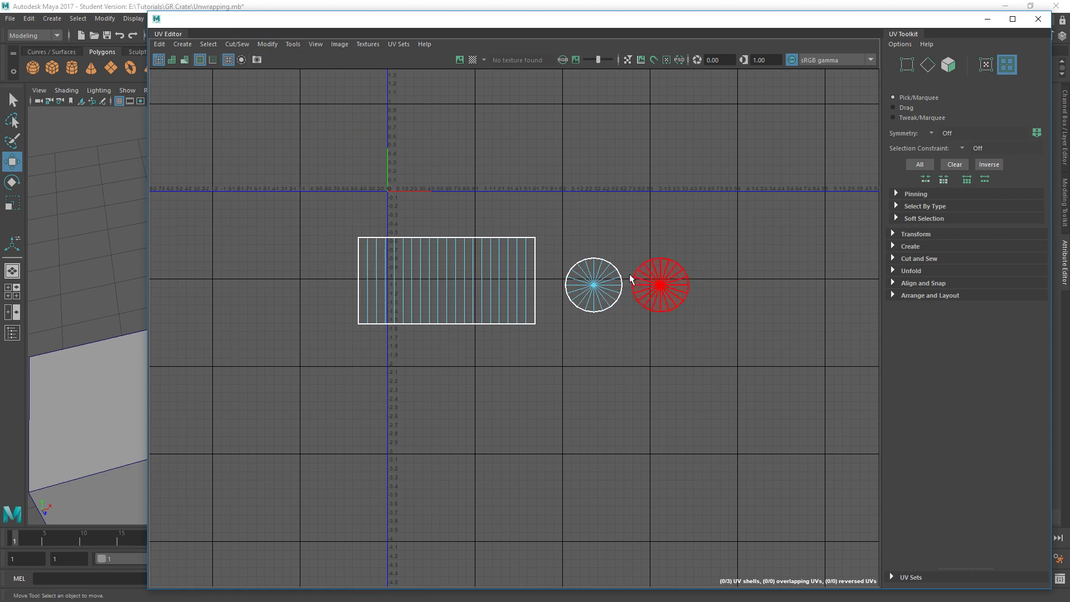
Select both cap shells and place them side by side just above the rectangular side shell.
scroll(552, 309, up, 3)
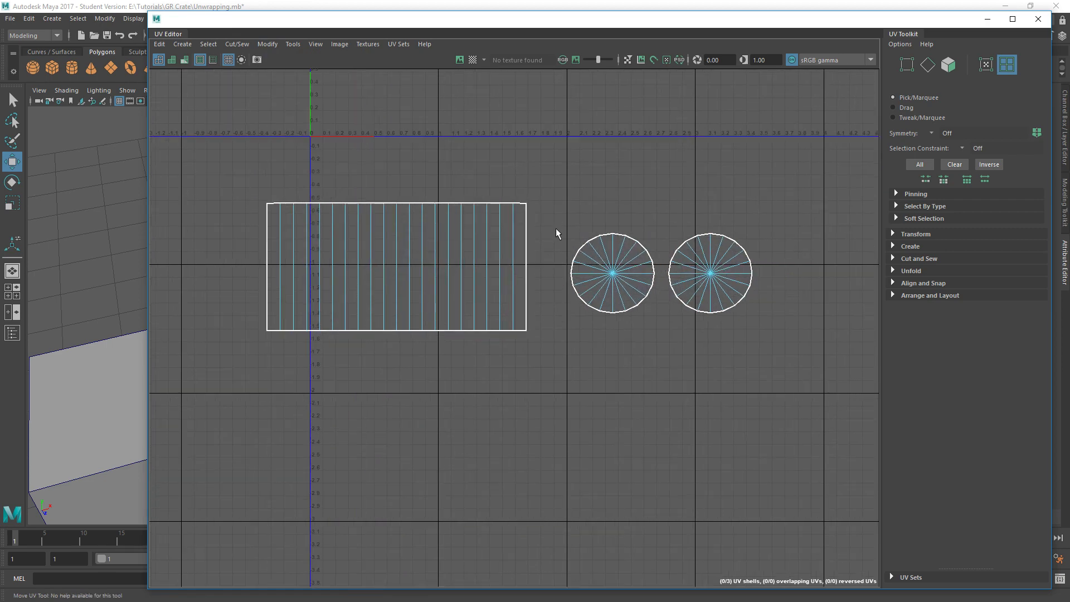
drag(548, 215, 776, 358)
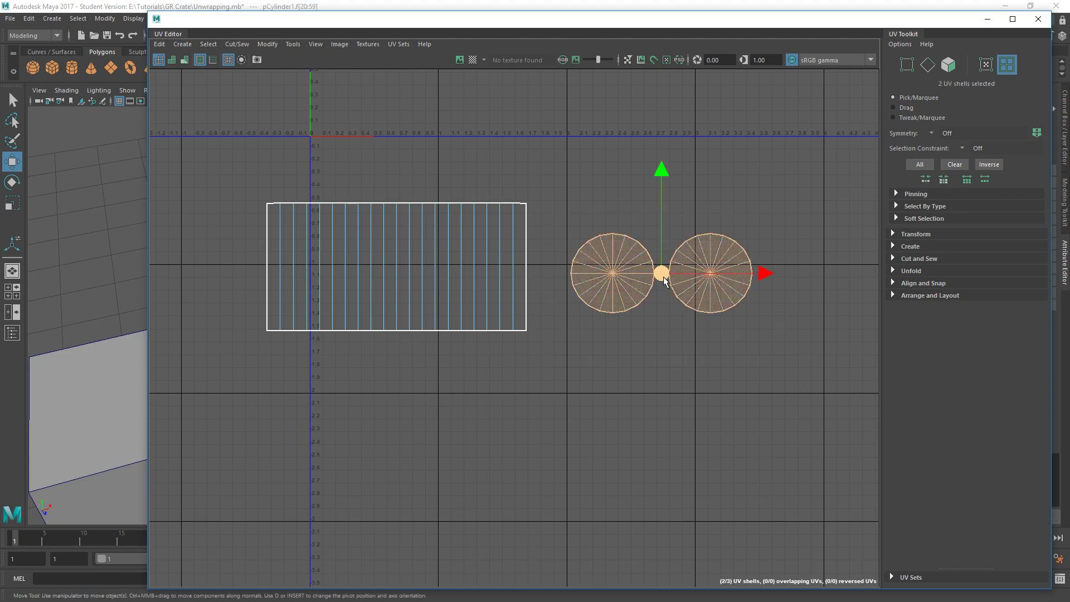
drag(665, 281, 395, 164)
scroll(462, 200, up, 2)
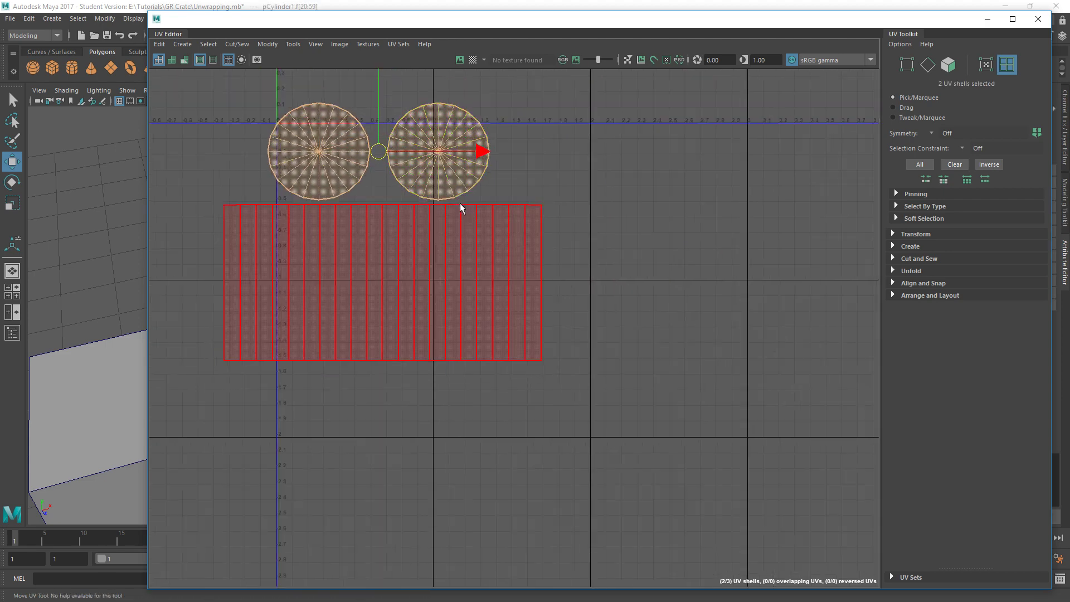
scroll(463, 206, down, 4)
alt+middle_drag(418, 181, 427, 228)
scroll(449, 241, up, 2)
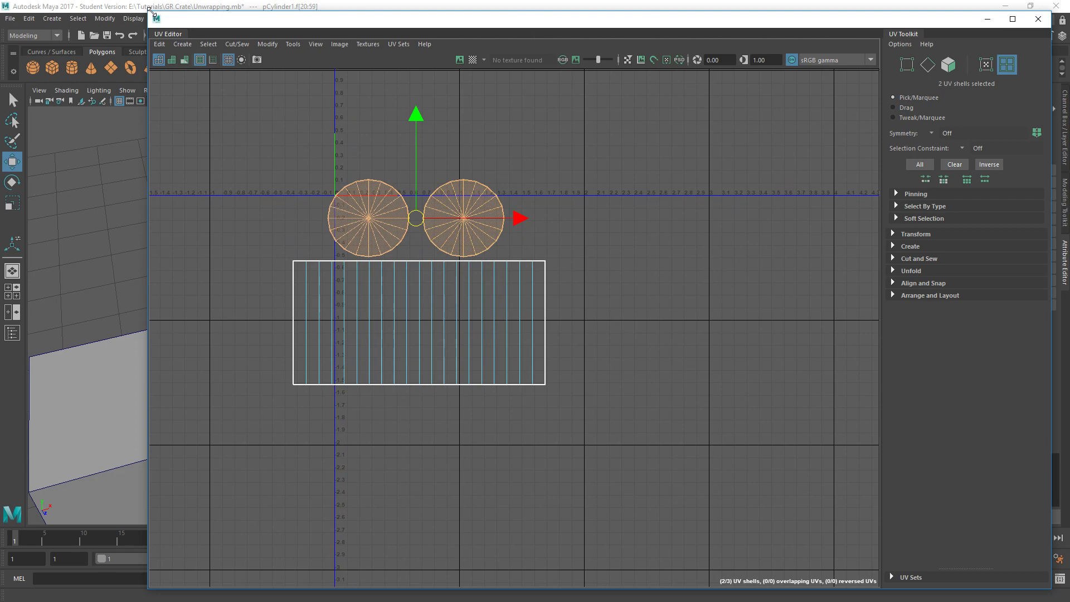
Narrow the UV Editor window to uncover the cylinder in the viewport, and clear the shell selection.
drag(150, 8, 545, 5)
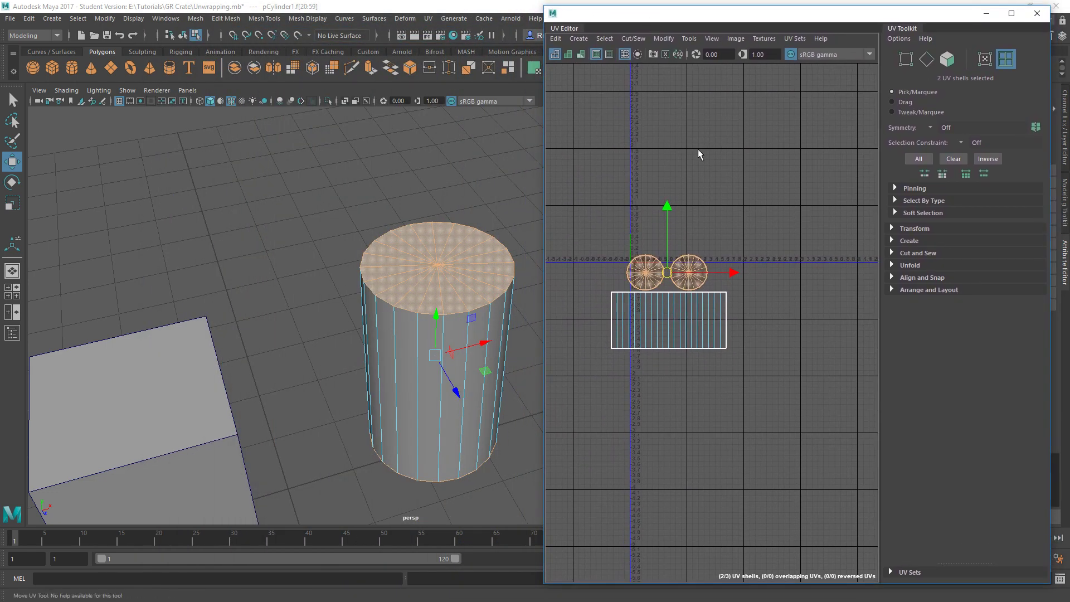
alt+middle_drag(675, 276, 711, 227)
scroll(687, 241, up, 5)
scroll(705, 228, down, 3)
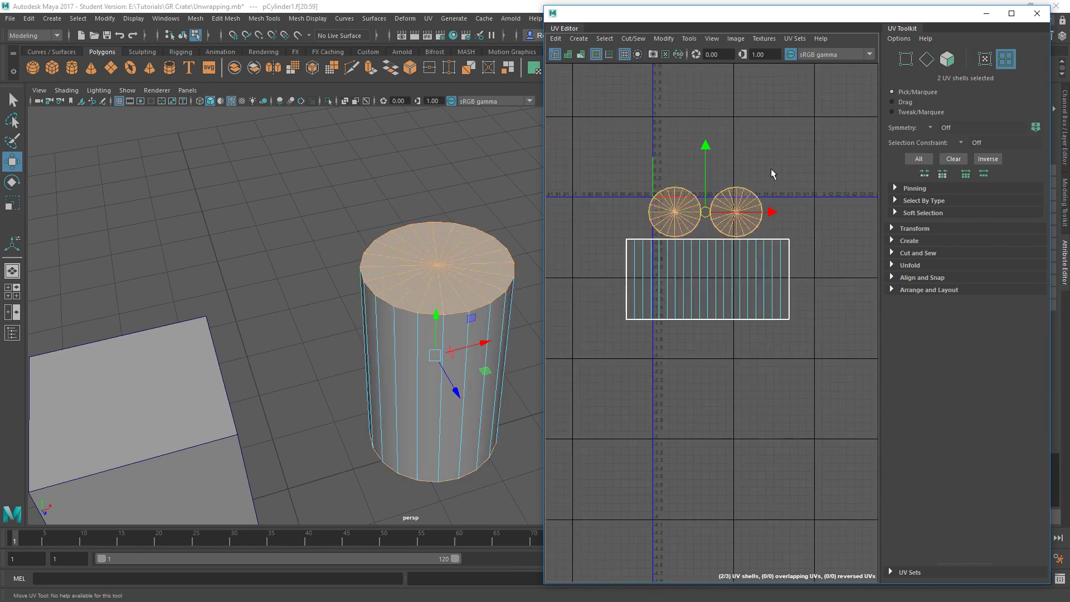
mouse_move(612, 163)
right_down()
mouse_move(650, 163)
mouse_move(609, 166)
right_up()
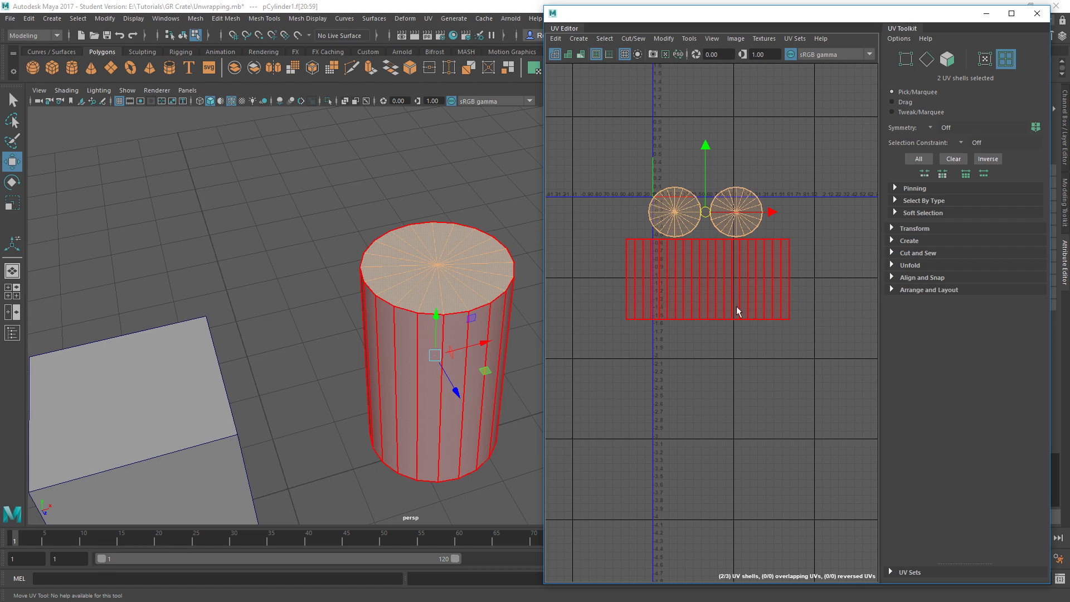
click(716, 360)
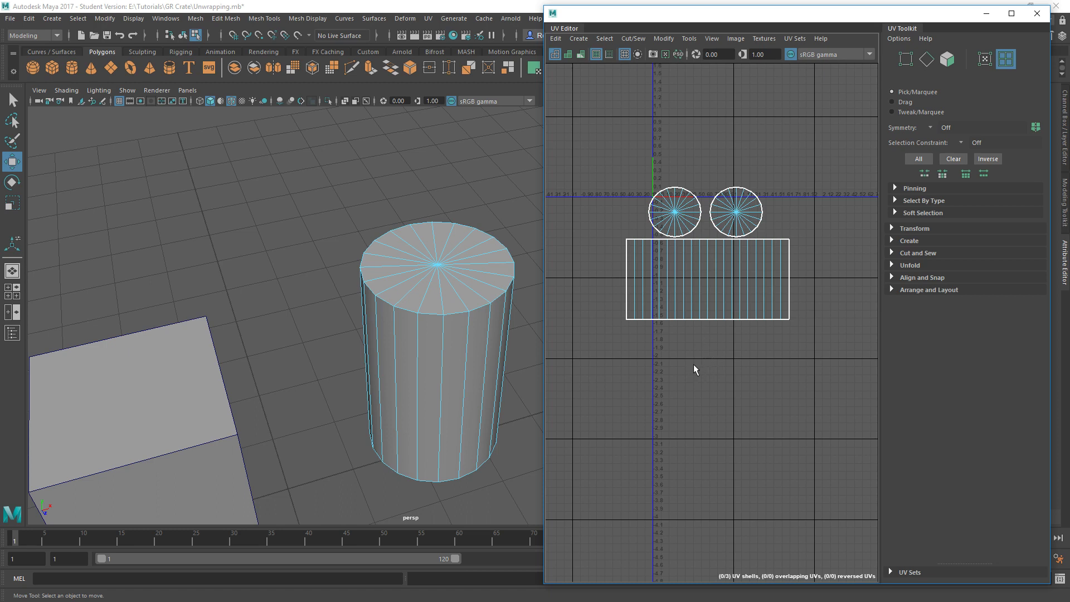
Scale the rectangular side shell down uniformly to about a third of its size and clear the selection.
right_drag(696, 236, 649, 220)
drag(598, 258, 862, 342)
key(r)
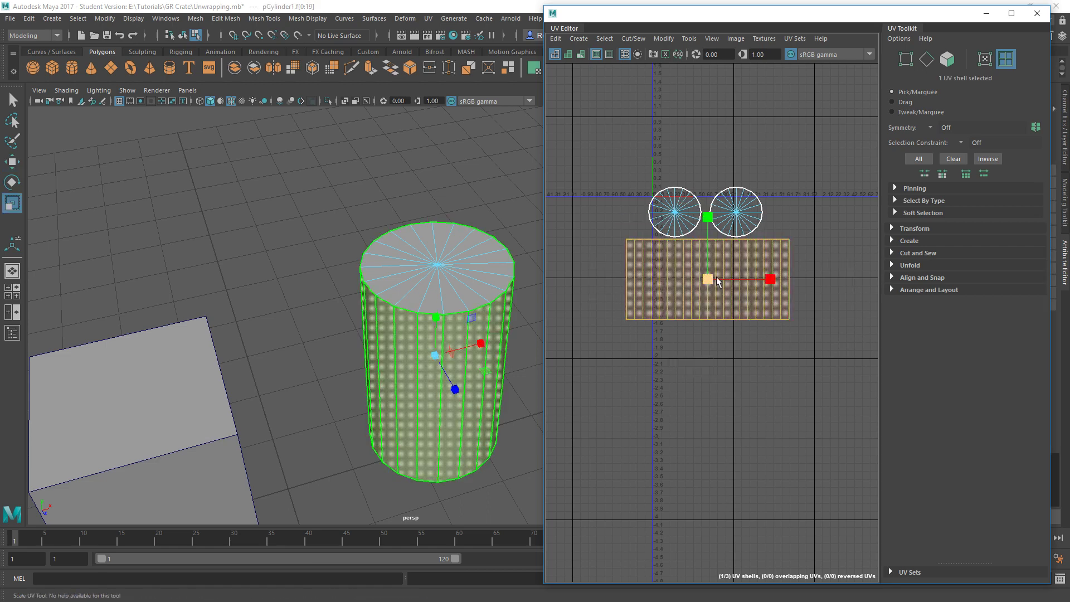
mouse_move(711, 279)
mouse_down()
mouse_move(663, 326)
mouse_move(709, 266)
mouse_up()
key(w)
click(711, 329)
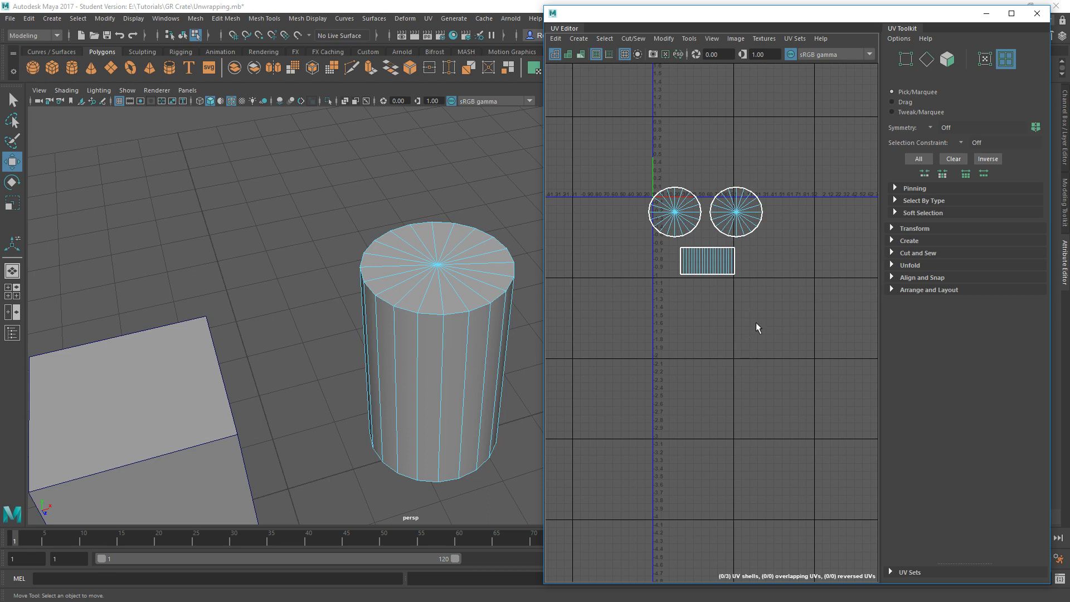
Move the small side shell slightly closer to the two cap shells and deselect it.
scroll(756, 323, up, 7)
scroll(690, 245, down, 6)
alt+middle_drag(689, 242, 733, 294)
click(705, 262)
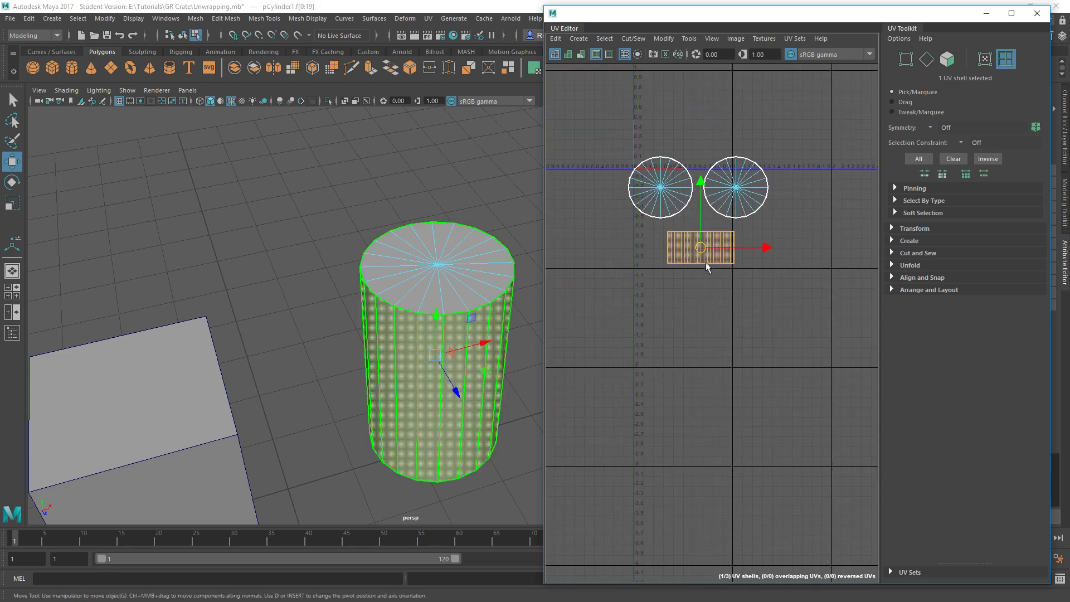
drag(701, 247, 695, 242)
click(686, 320)
Select the cylinder's side shell and turn on the checker map, with the UV Editor restored beside the viewport.
alt+drag(390, 312, 435, 297)
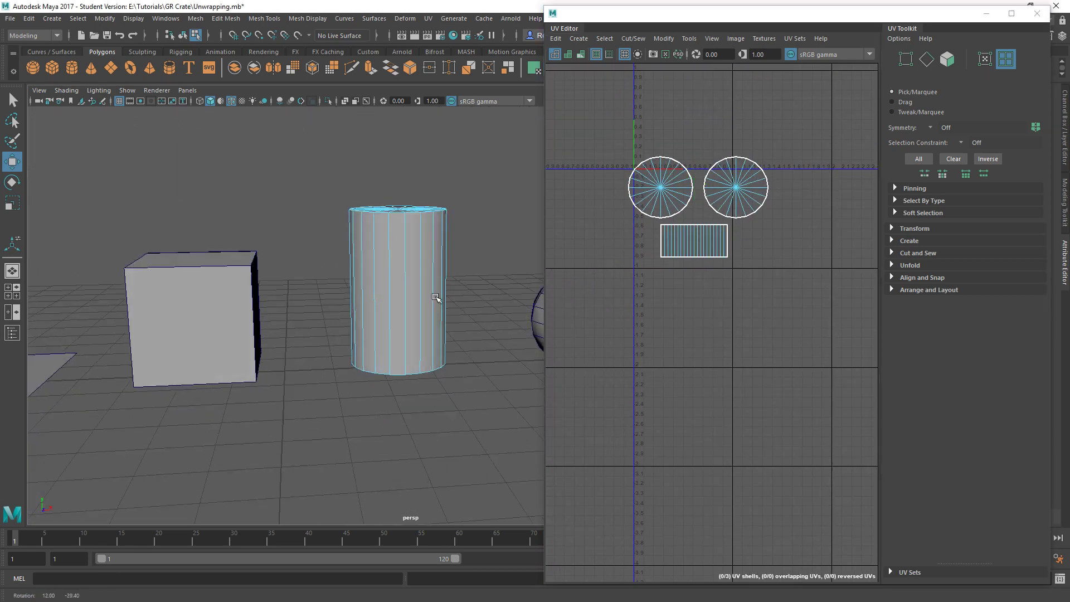
click(695, 240)
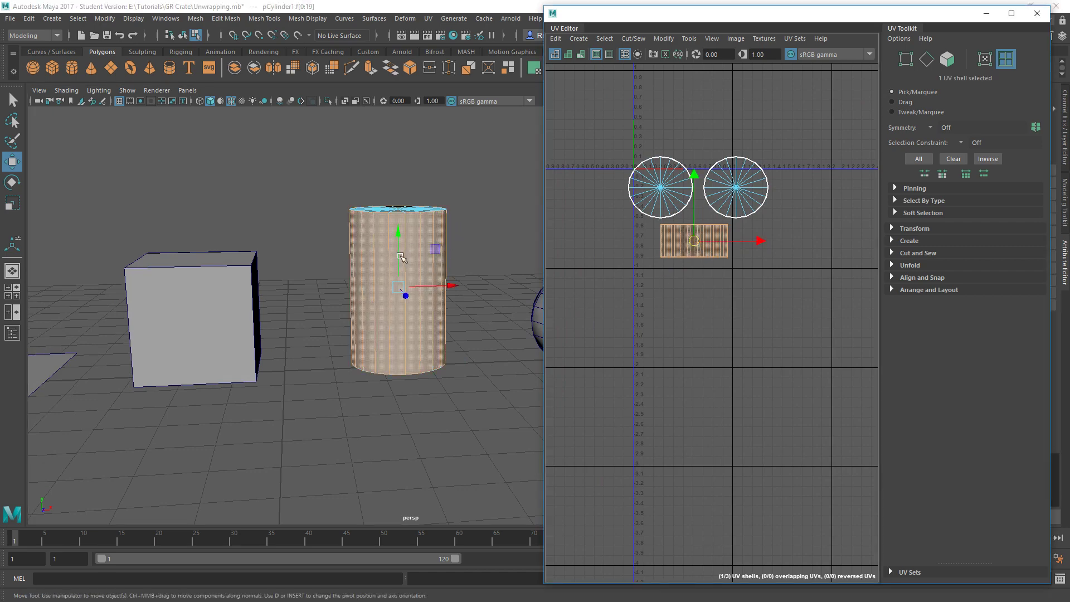
alt+drag(402, 257, 365, 296)
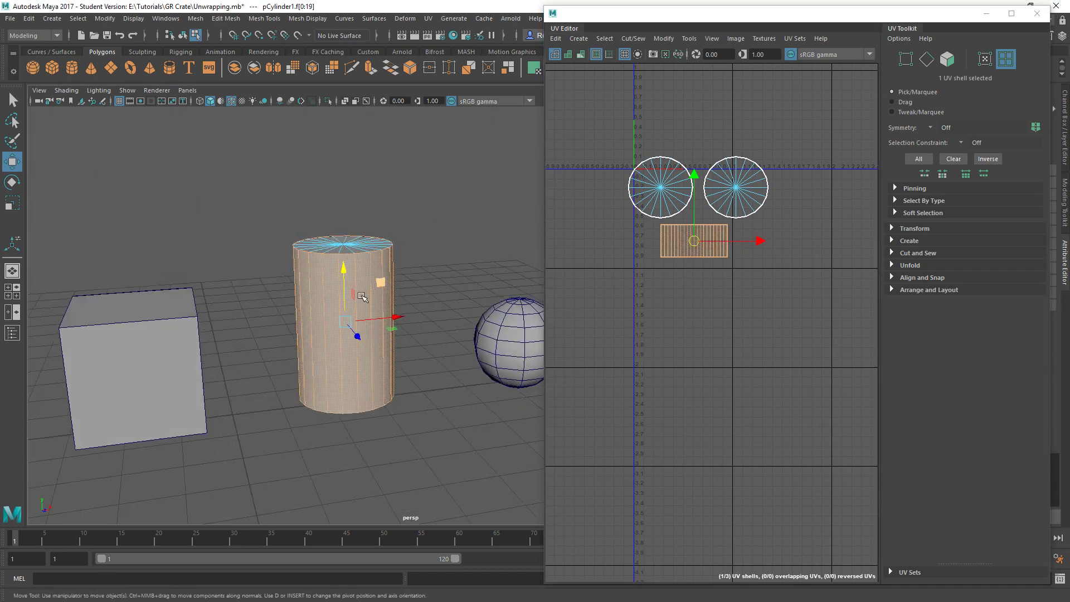
click(388, 324)
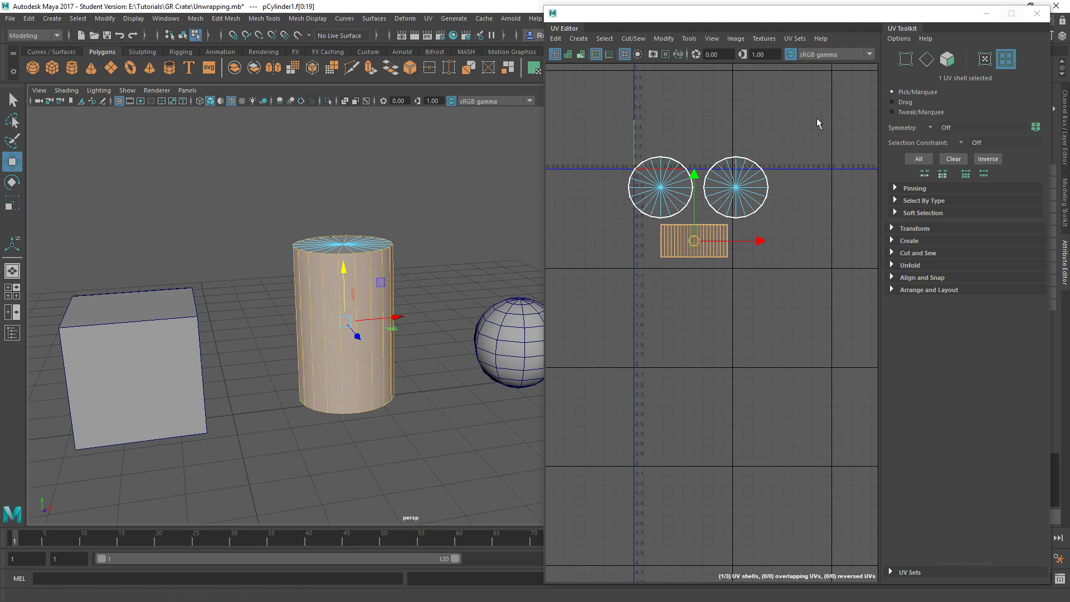
click(1013, 15)
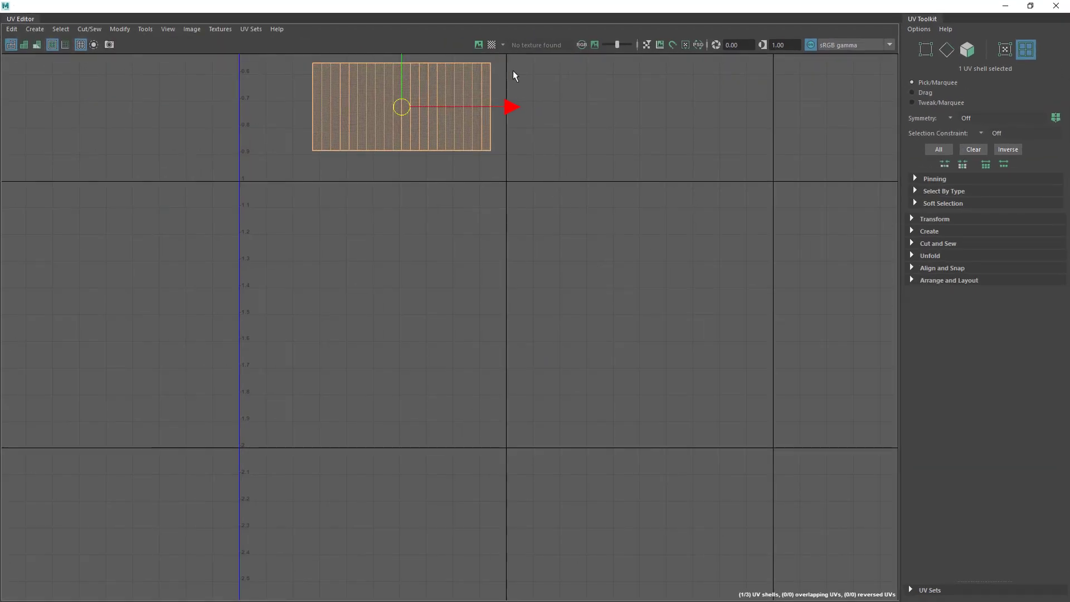
click(493, 46)
click(1029, 7)
key(f)
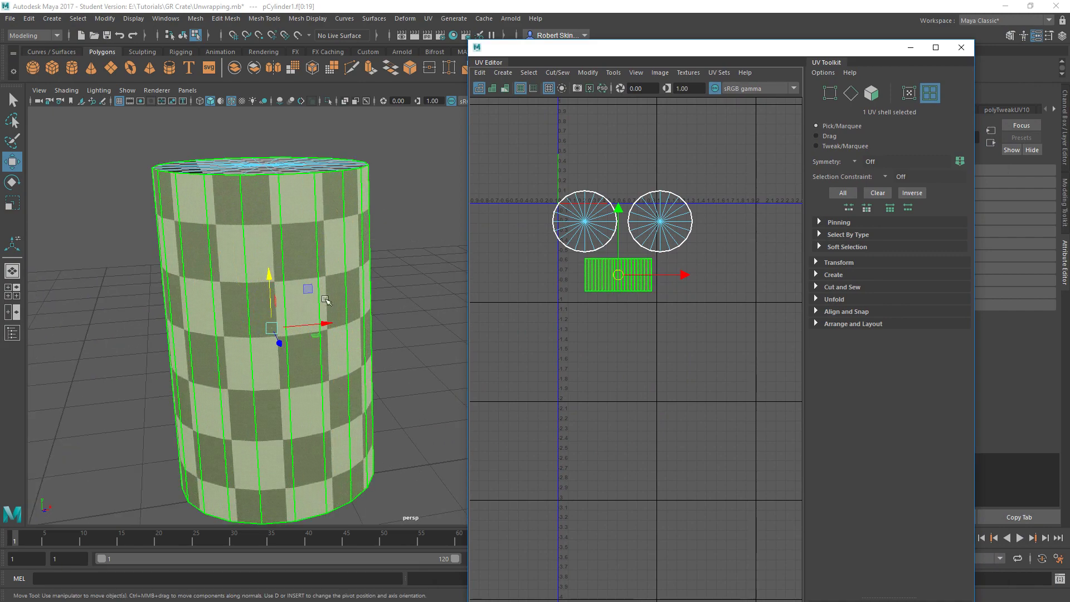
Examine the checker size on the cylinder's side against its top cap, with the shells deselected.
alt+middle_drag(326, 300, 390, 318)
alt+right_drag(389, 318, 341, 282)
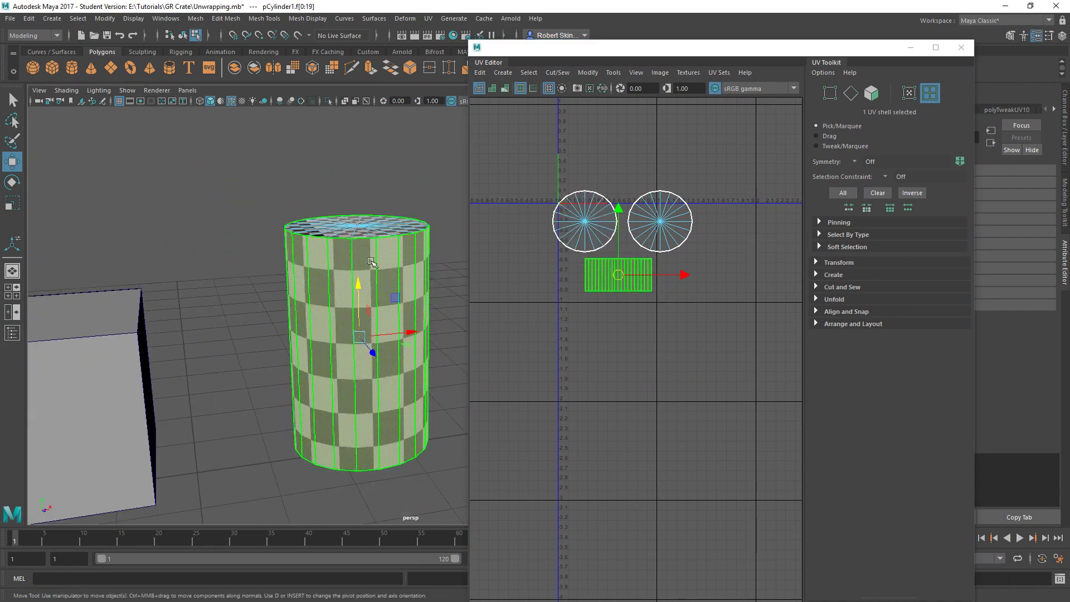
alt+drag(372, 262, 321, 271)
alt+right_drag(307, 267, 331, 259)
alt+drag(332, 259, 263, 305)
alt+middle_drag(263, 304, 351, 300)
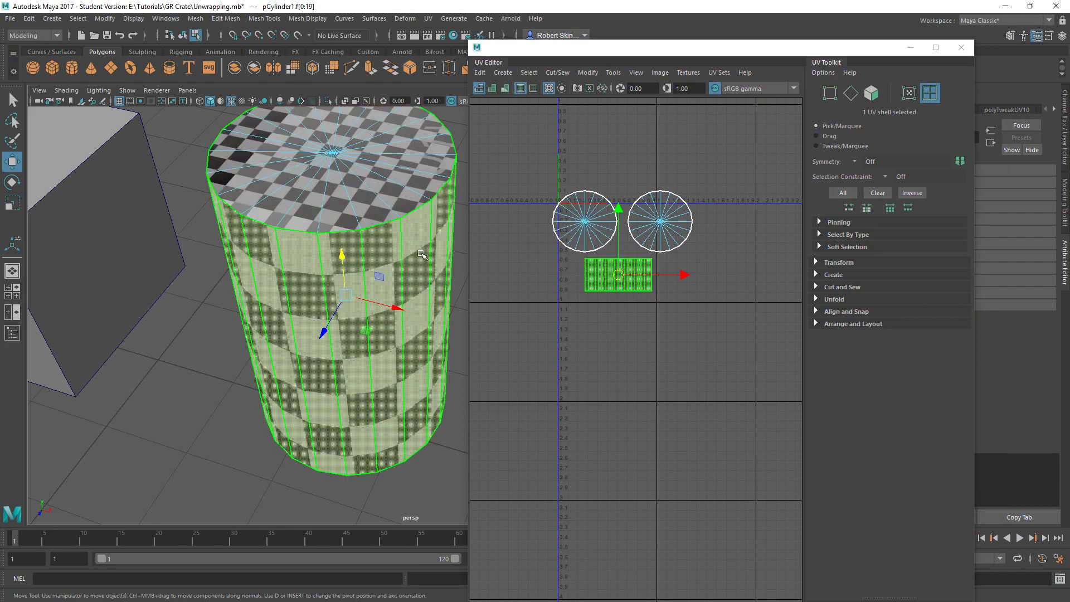
click(620, 379)
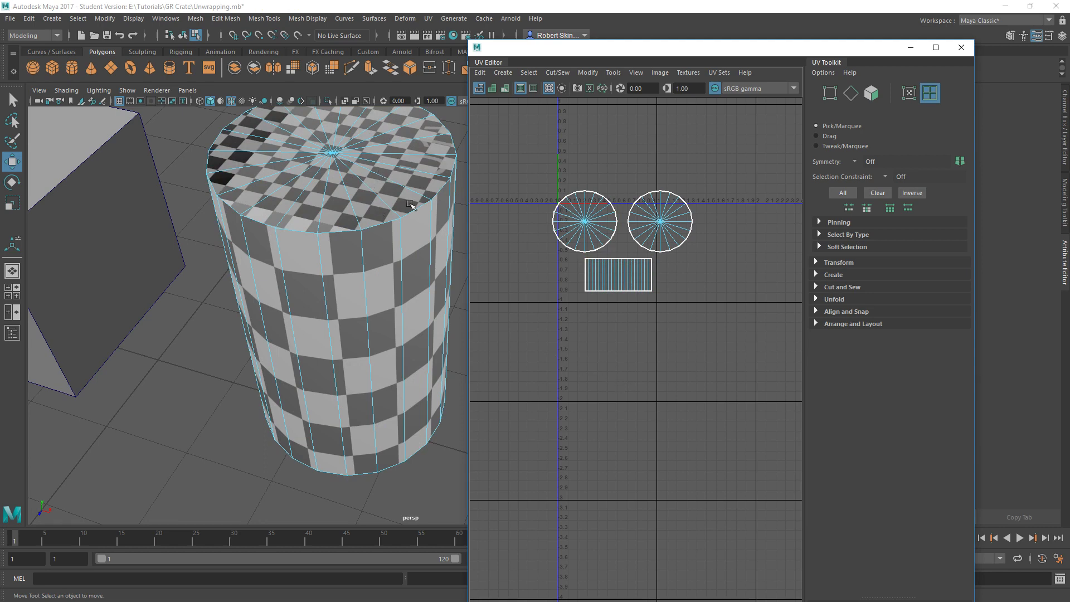
alt+drag(328, 286, 395, 229)
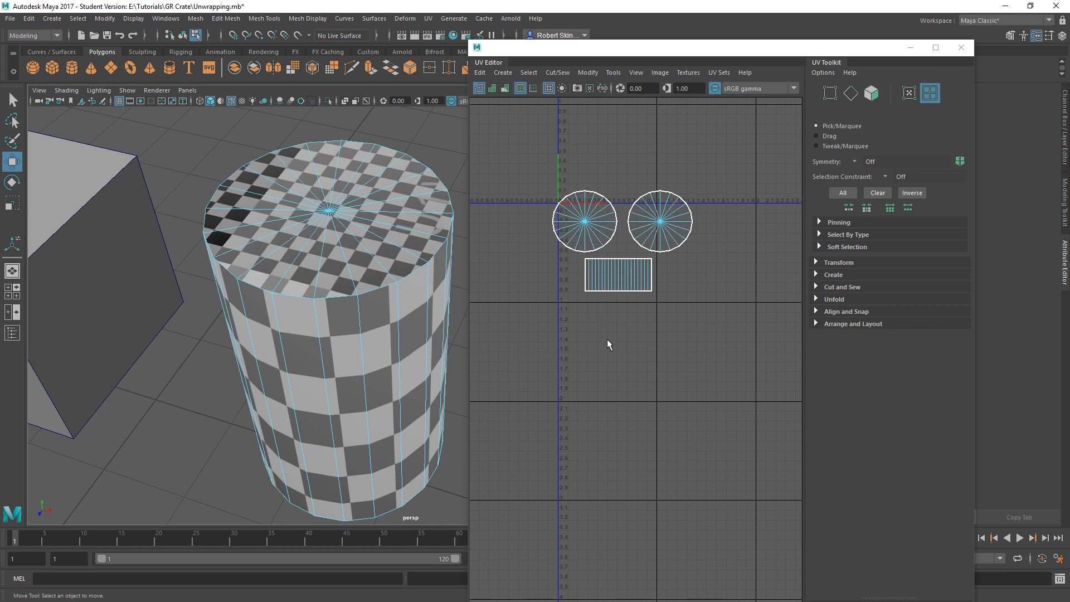
Scale the side shell up until its checkers are close to the caps' size, and place it just below the cap shells.
click(618, 284)
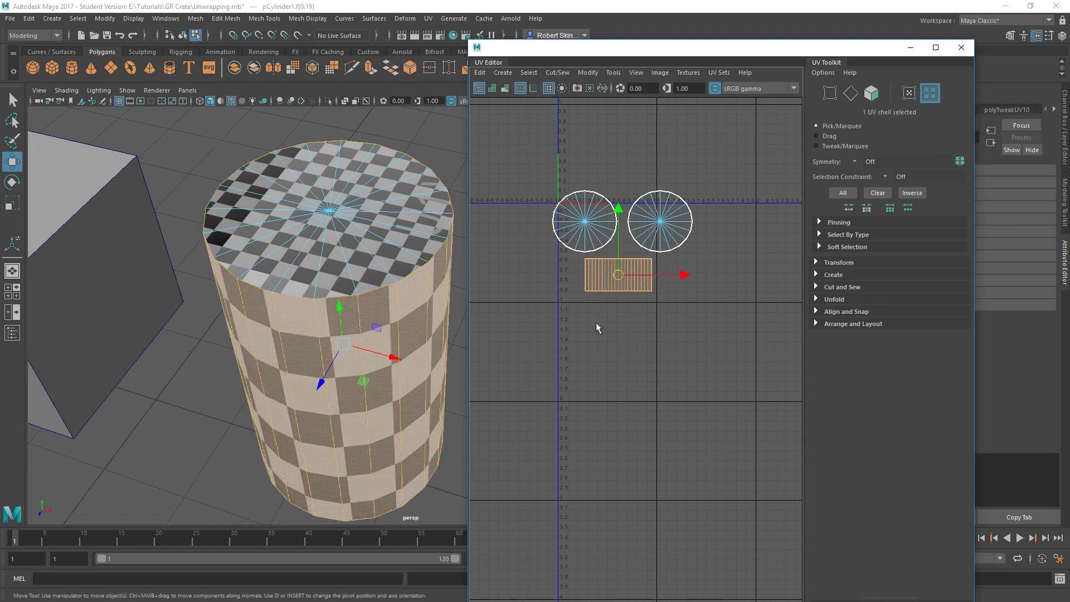
key(r)
drag(618, 275, 690, 117)
key(w)
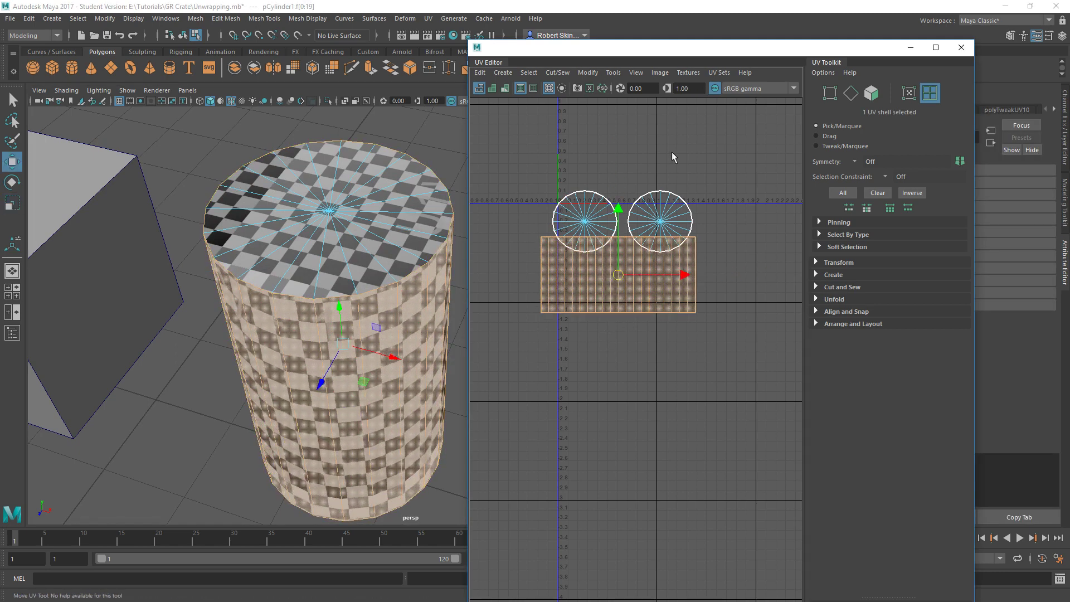
drag(614, 282, 621, 299)
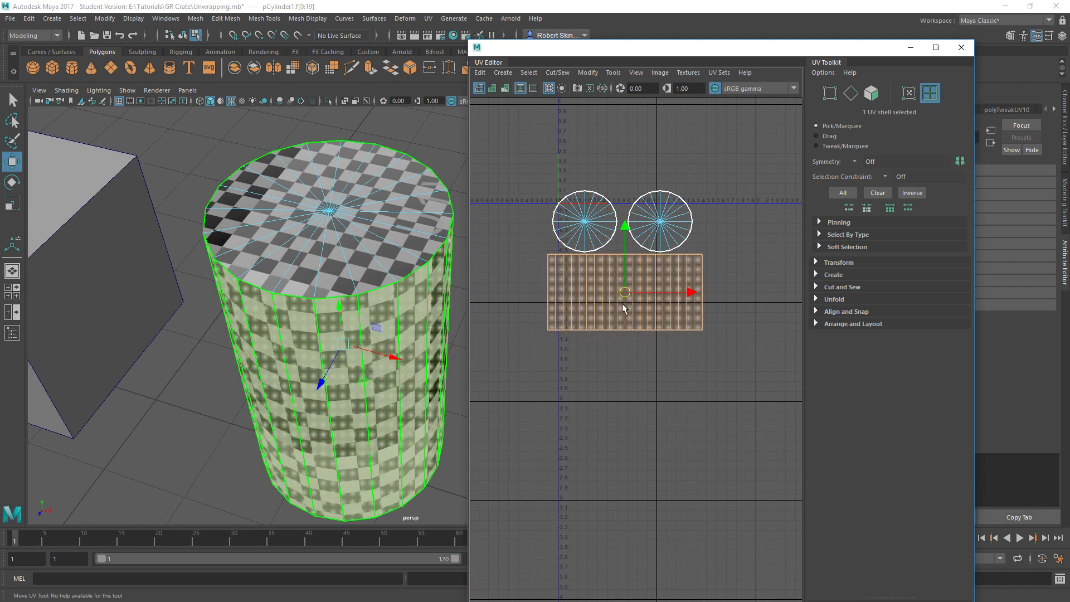
Select both cap shells, scale them down slightly to match the side's checkers, and move them close above the side shell.
drag(511, 165, 713, 253)
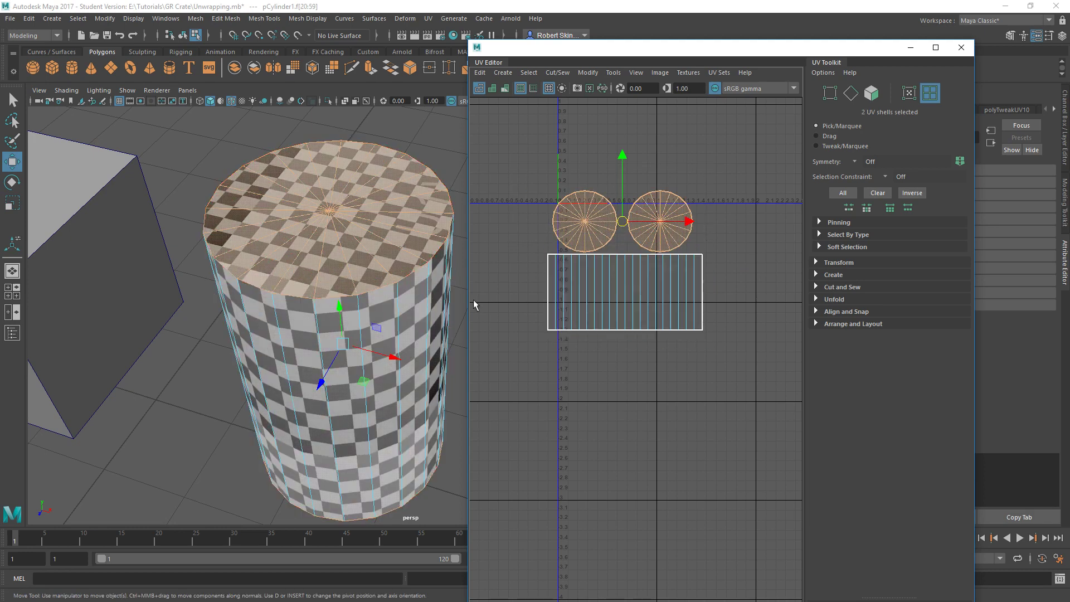
key(r)
drag(622, 221, 617, 243)
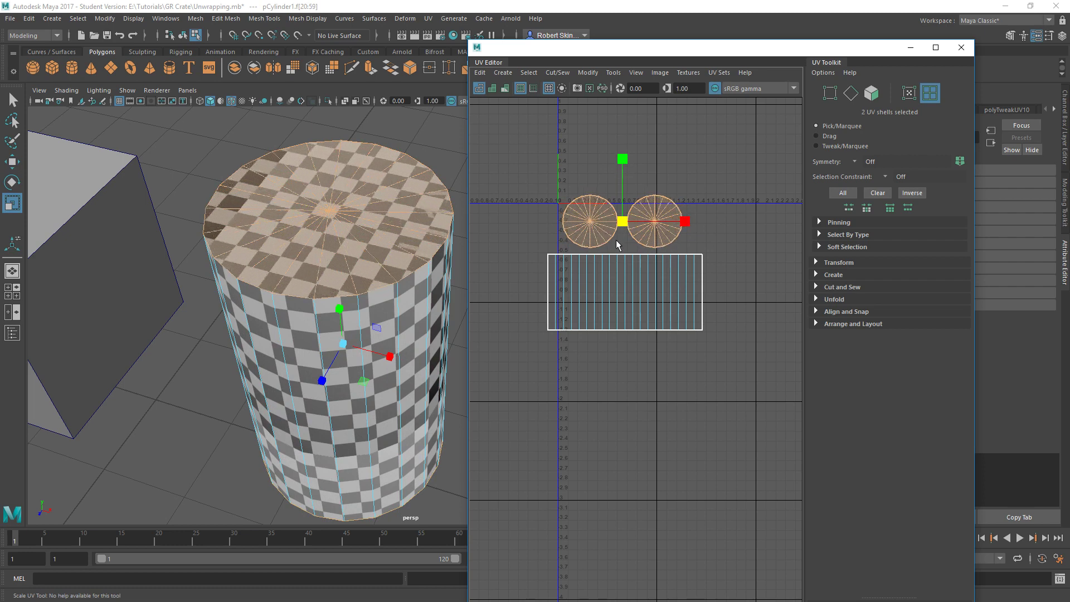
key(w)
drag(524, 173, 765, 423)
drag(544, 170, 653, 242)
scroll(609, 221, up, 5)
scroll(636, 249, down, 5)
Select all three cylinder shells, move them into the 0 to 1 UV square, scale them together to fit inside, and deselect.
drag(529, 178, 758, 423)
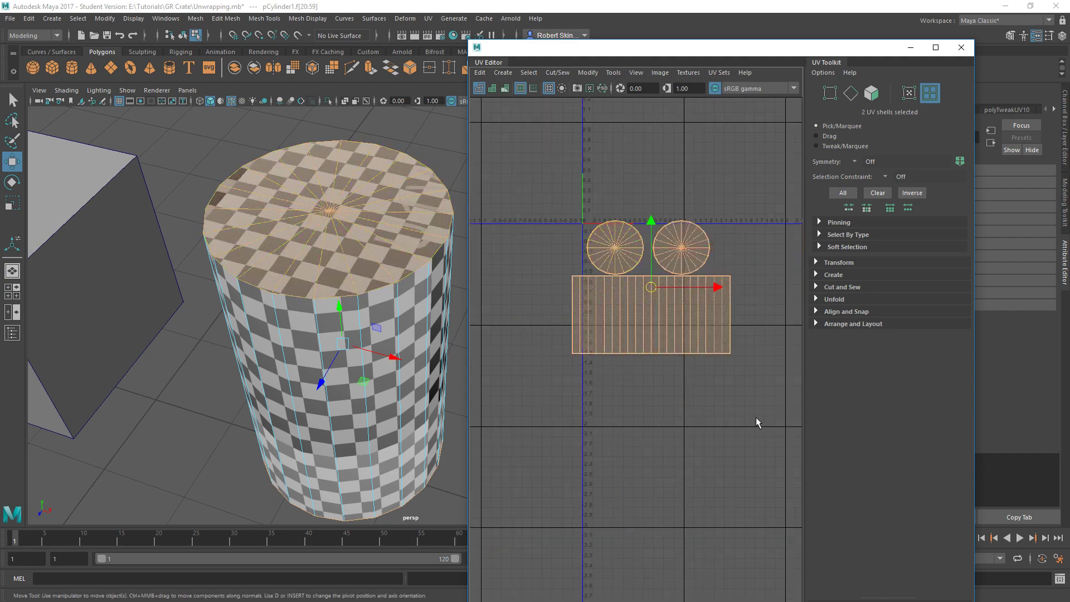
drag(657, 294, 598, 223)
scroll(638, 172, up, 5)
key(r)
scroll(613, 219, down, 3)
scroll(619, 211, up, 4)
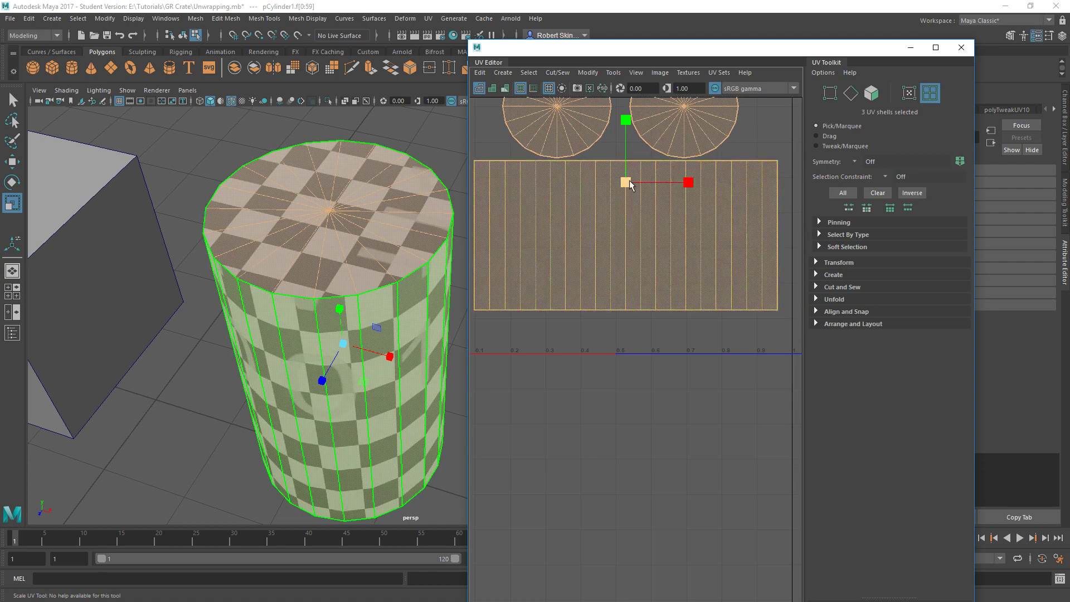
scroll(633, 171, down, 2)
mouse_move(628, 182)
mouse_down()
mouse_move(634, 172)
mouse_move(627, 201)
mouse_up()
key(w)
key(r)
key(w)
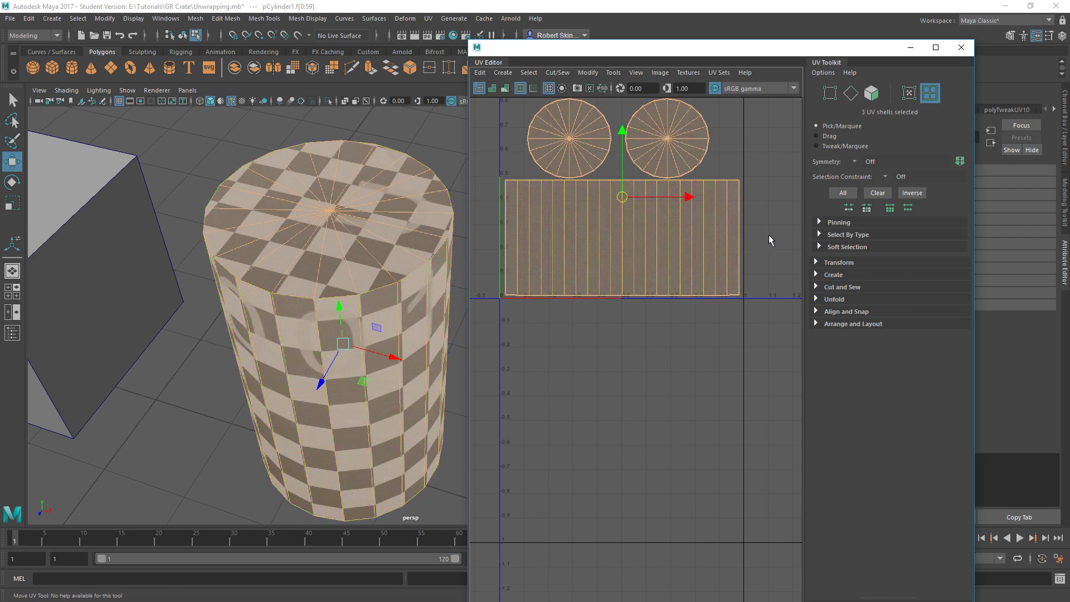
click(779, 209)
Return the cylinder to object mode, clear the selection and close the UV Editor.
alt+middle_drag(358, 272, 372, 239)
scroll(372, 238, down, 6)
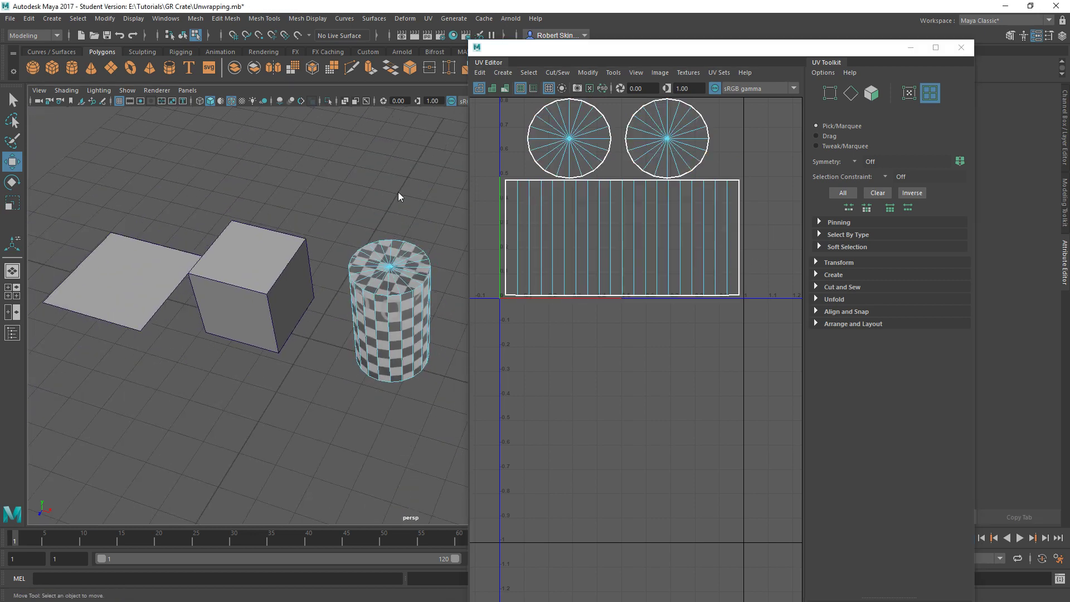
right_drag(398, 193, 421, 182)
click(424, 185)
click(961, 47)
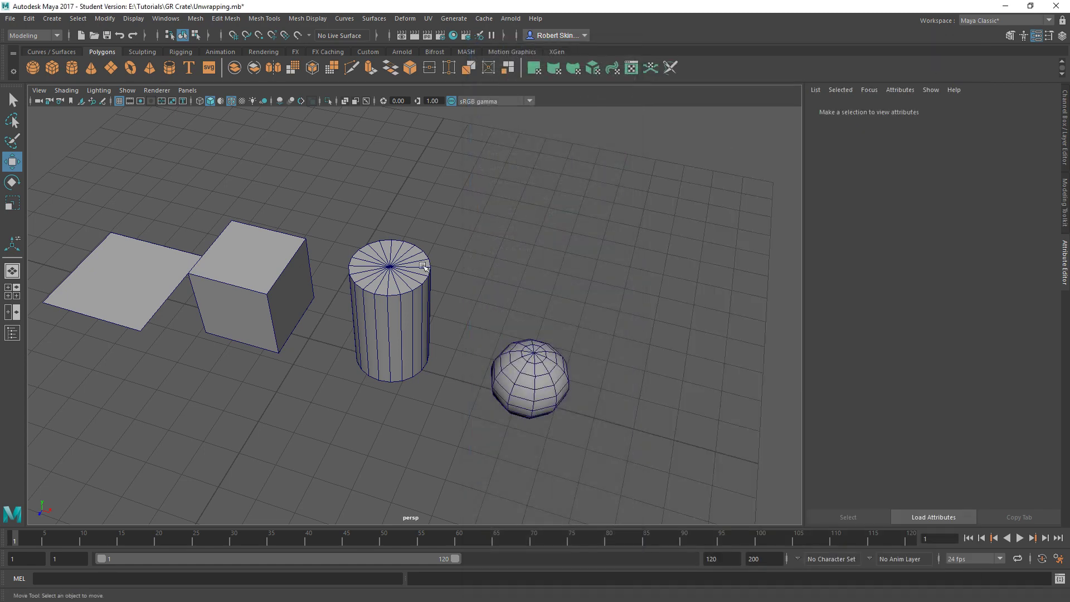
alt+drag(467, 223, 318, 236)
alt+middle_drag(318, 236, 504, 254)
drag(296, 182, 528, 273)
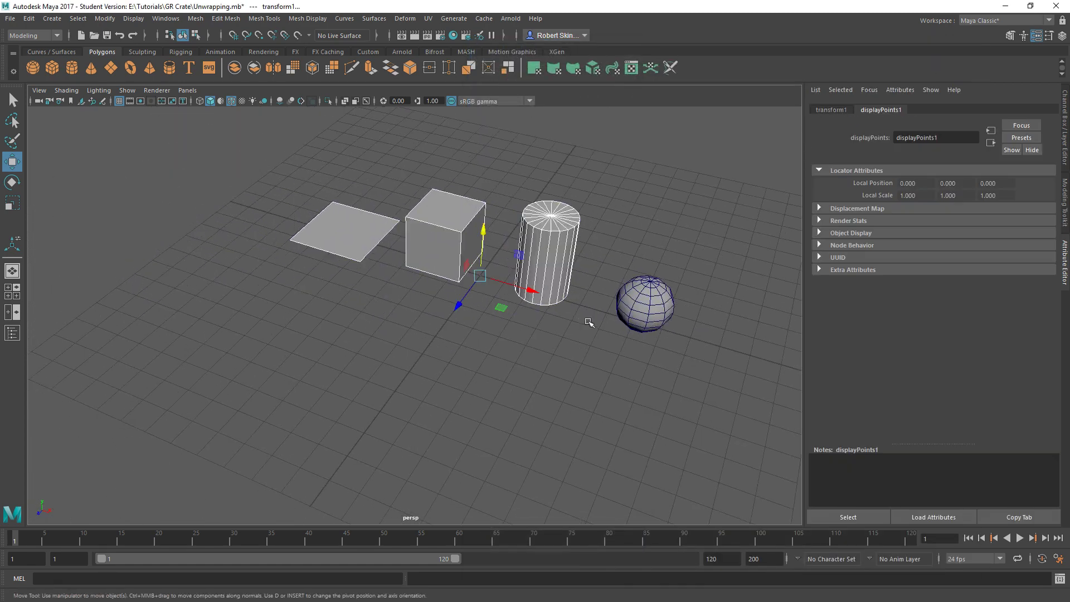
click(644, 227)
Select the sphere next to the cylinder.
alt+middle_drag(647, 254, 470, 241)
alt+drag(471, 241, 457, 215)
alt+right_drag(457, 215, 511, 217)
alt+middle_drag(510, 217, 465, 287)
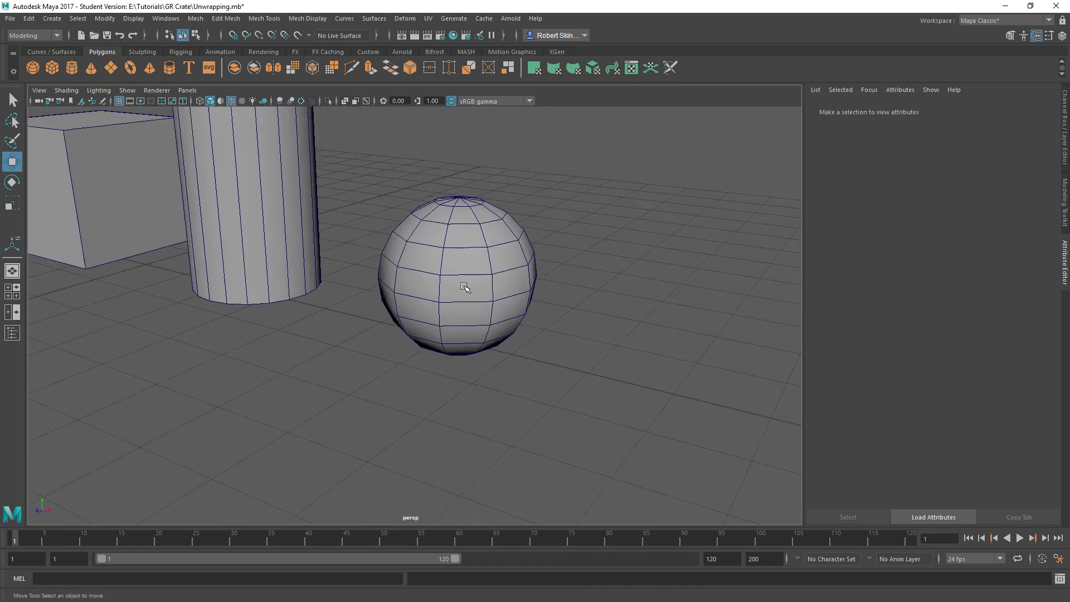
click(464, 287)
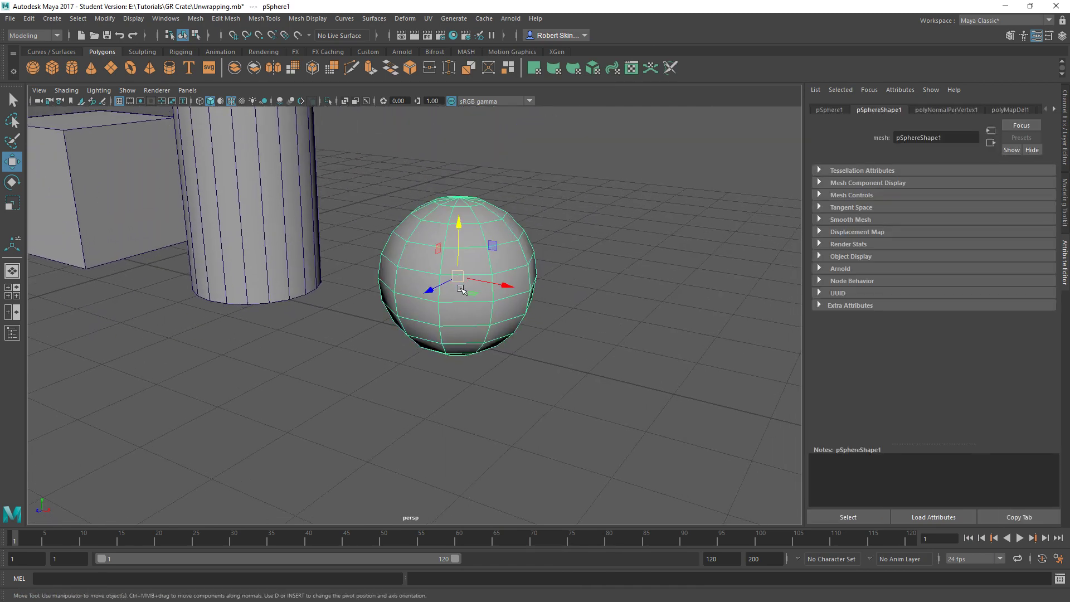
alt+drag(451, 253, 509, 256)
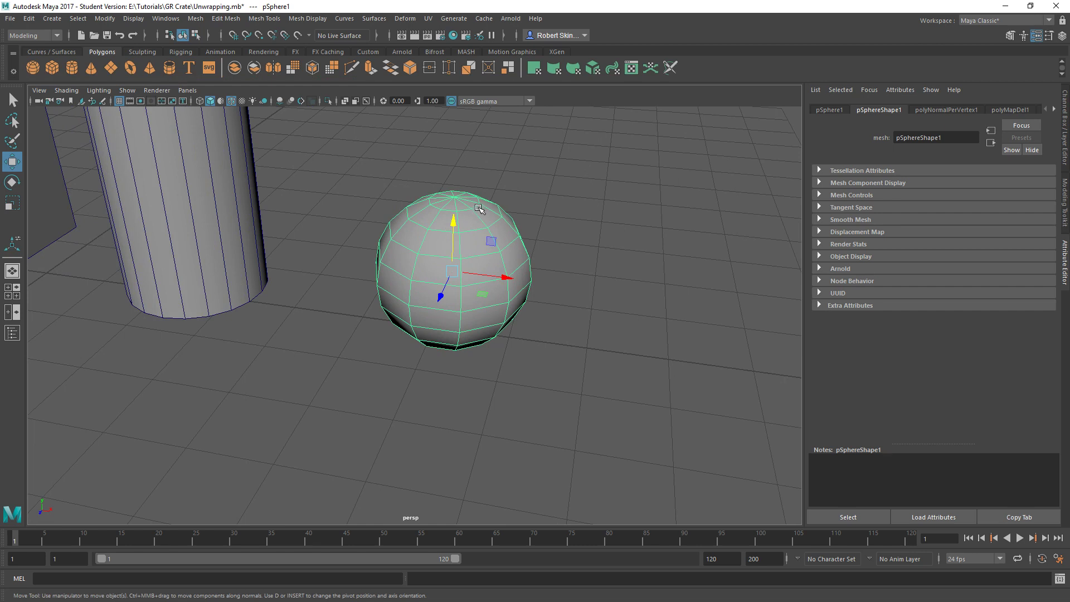
Apply a spherical UV projection to the whole sphere and open the UV Editor to show its layout.
right_drag(474, 215, 473, 239)
click(460, 225)
alt+drag(460, 226, 445, 262)
scroll(444, 261, down, 4)
click(573, 72)
click(632, 71)
alt+middle_drag(641, 201, 652, 262)
scroll(618, 273, down, 5)
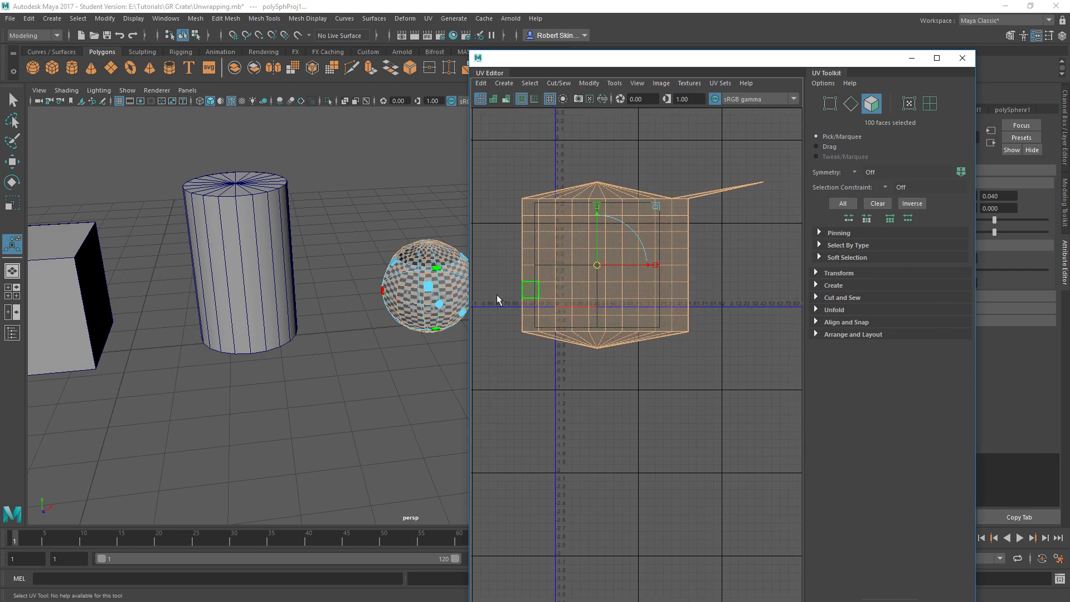
Examine the checker pattern over the sphere's surface and around its top pole.
key(f)
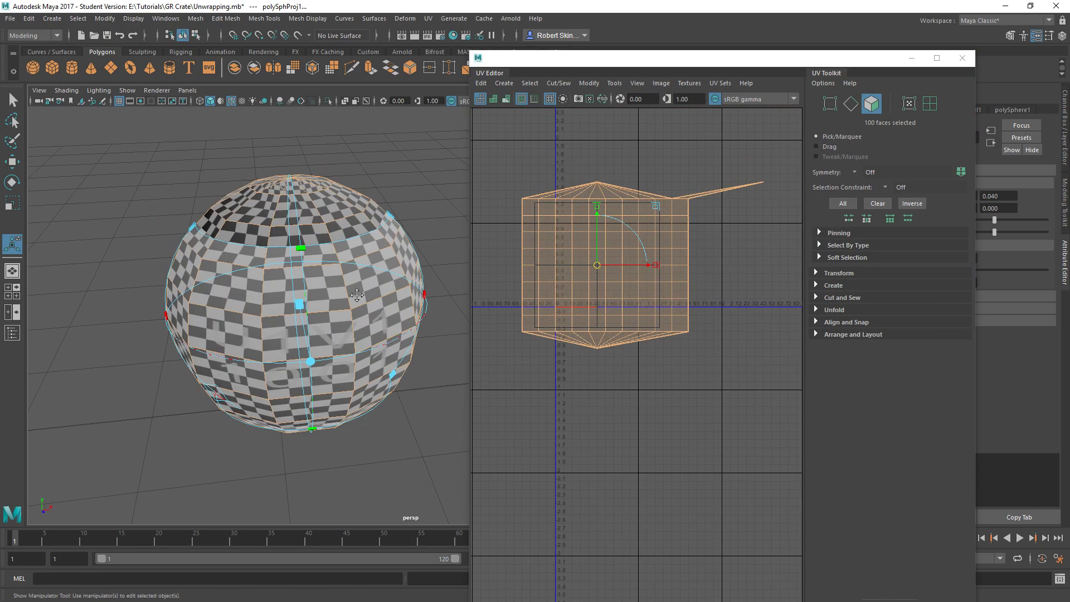
alt+middle_drag(357, 296, 324, 291)
alt+drag(290, 240, 245, 309)
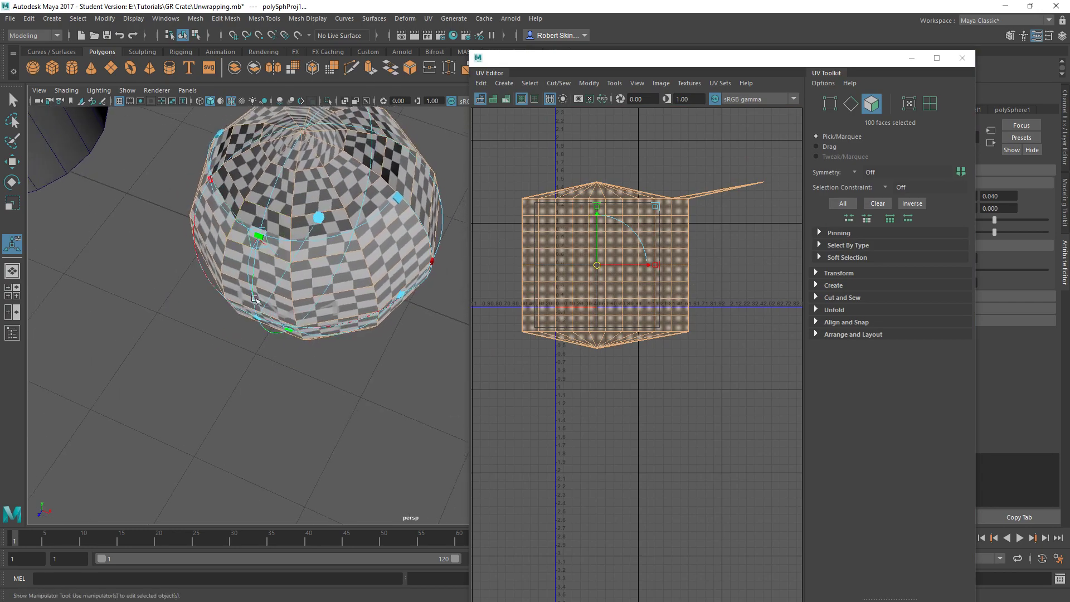
alt+middle_drag(290, 198, 327, 254)
alt+drag(327, 253, 328, 280)
alt+middle_drag(347, 294, 387, 258)
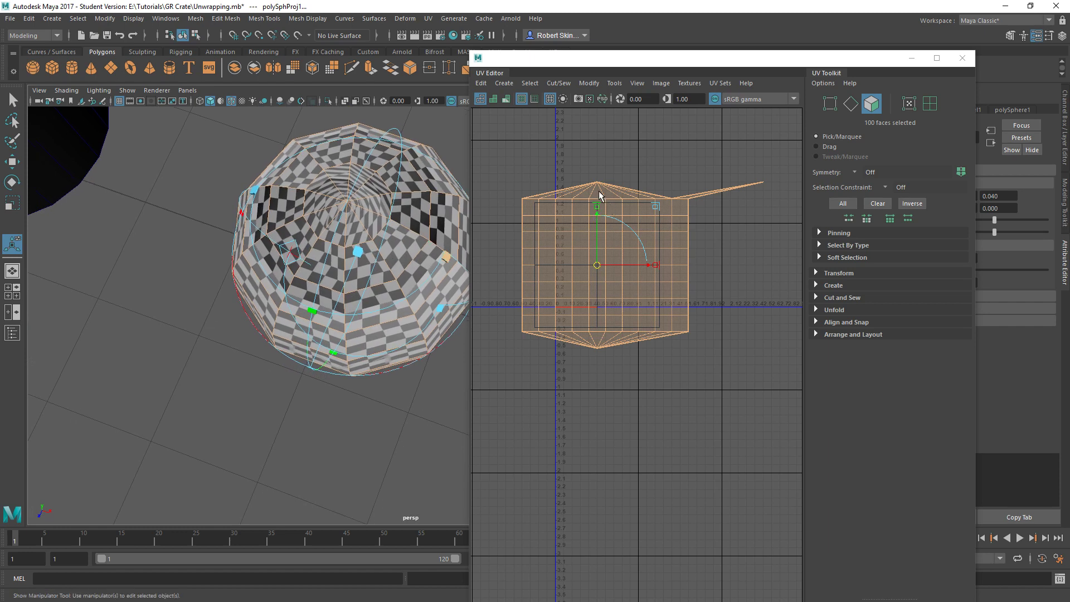
Compare the triangles along the upper edge of the sphere's UV layout with the matching faces around its pole.
scroll(596, 199, up, 5)
click(675, 252)
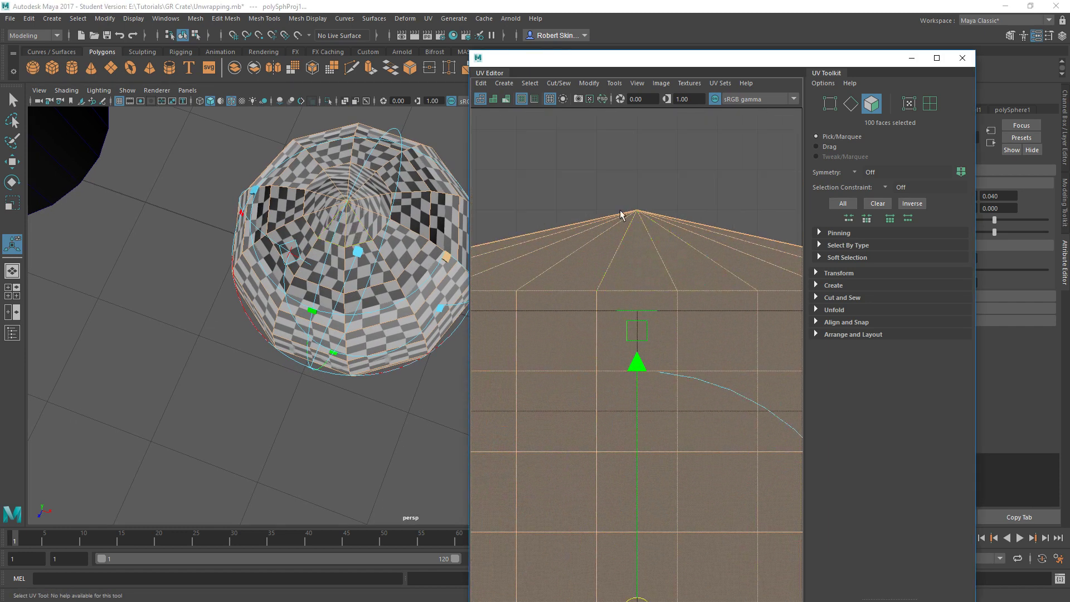
alt+middle_drag(365, 221, 427, 310)
scroll(354, 282, up, 5)
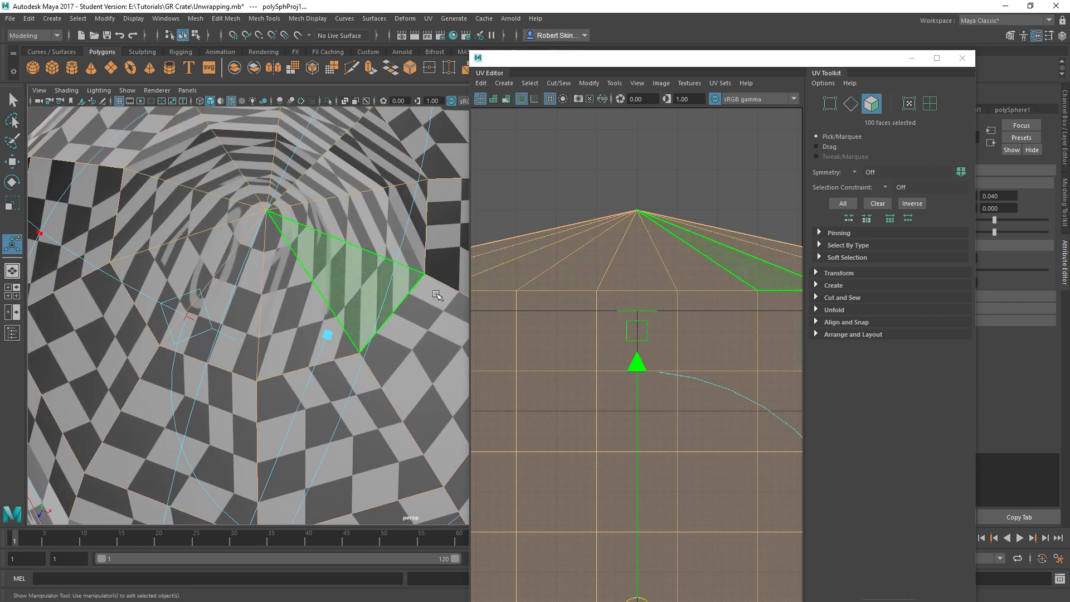
scroll(603, 279, down, 9)
alt+middle_drag(620, 320, 631, 298)
scroll(312, 279, down, 5)
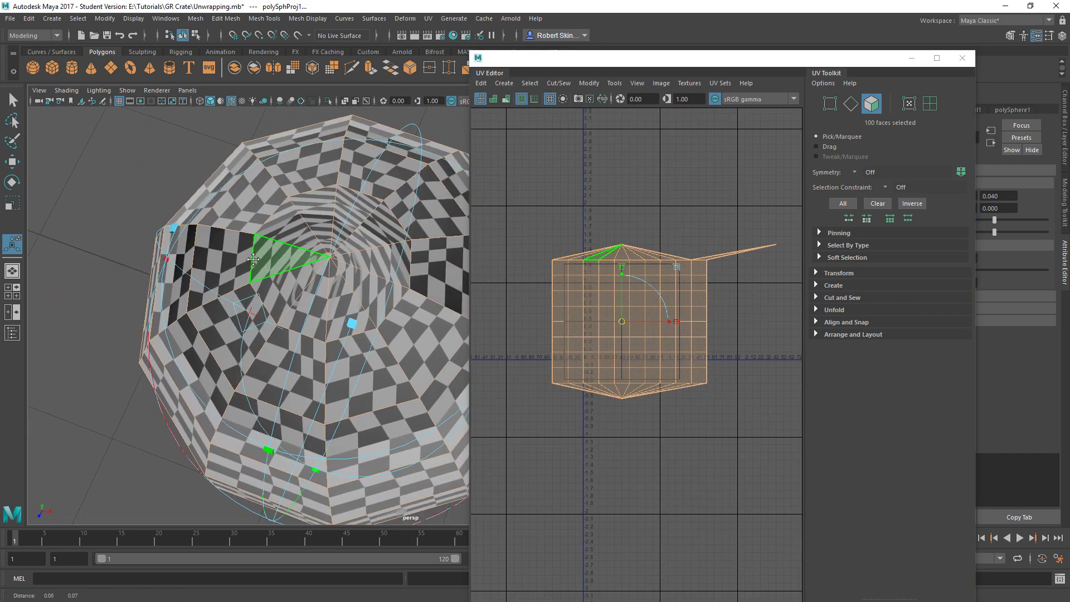
alt+drag(296, 257, 267, 262)
alt+middle_drag(268, 261, 274, 303)
alt+drag(274, 303, 328, 270)
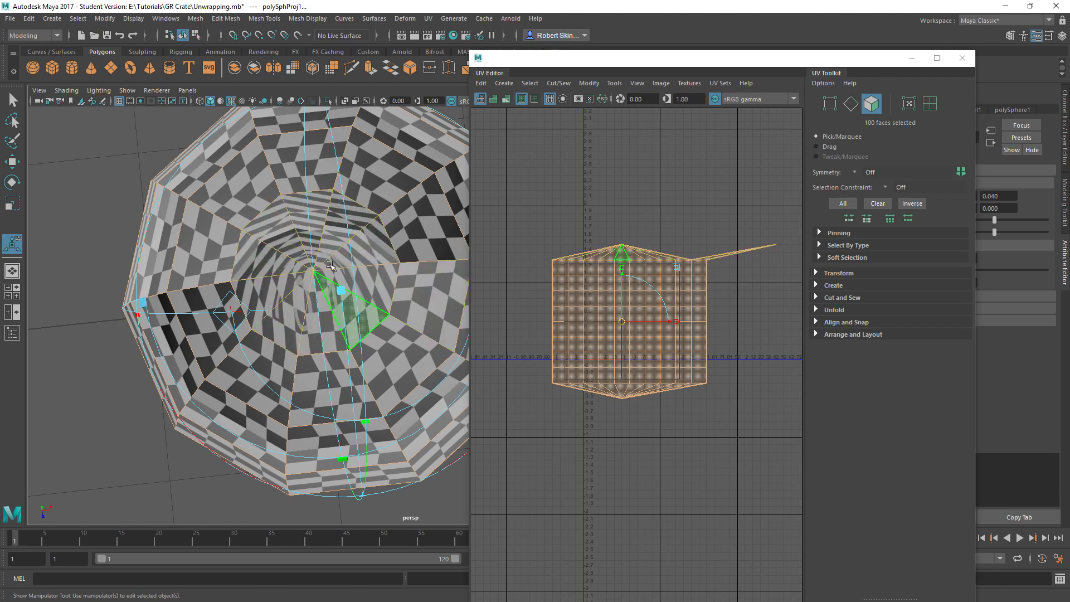
Inspect the checkers around the sphere's sides, select a face at the upper edge of its UV layout, and close the UV Editor.
alt+drag(362, 167, 336, 218)
alt+middle_drag(357, 284, 399, 216)
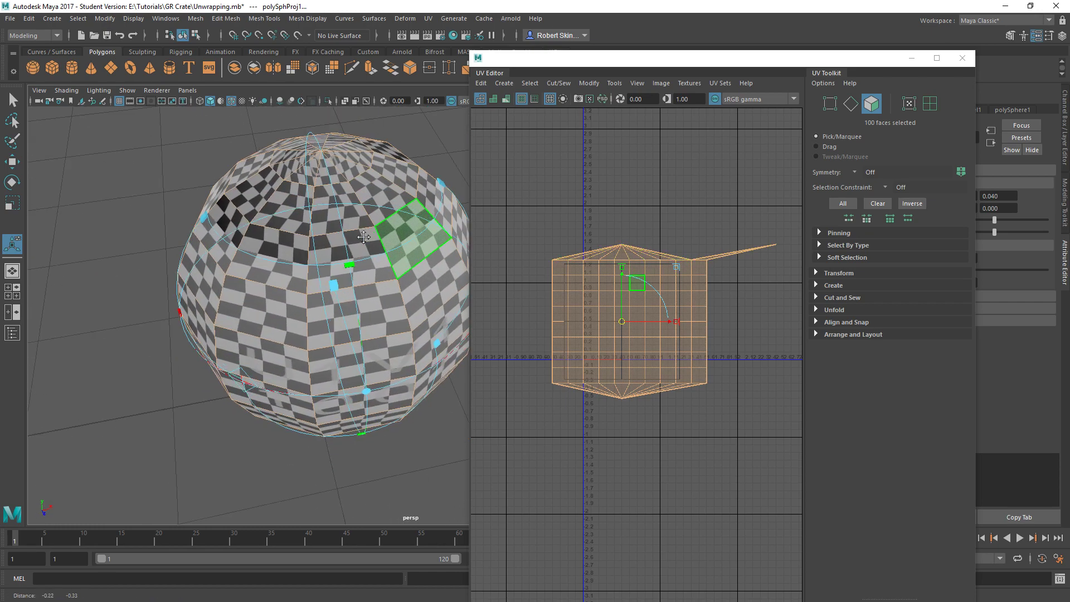
alt+right_drag(399, 217, 335, 217)
alt+drag(346, 242, 343, 261)
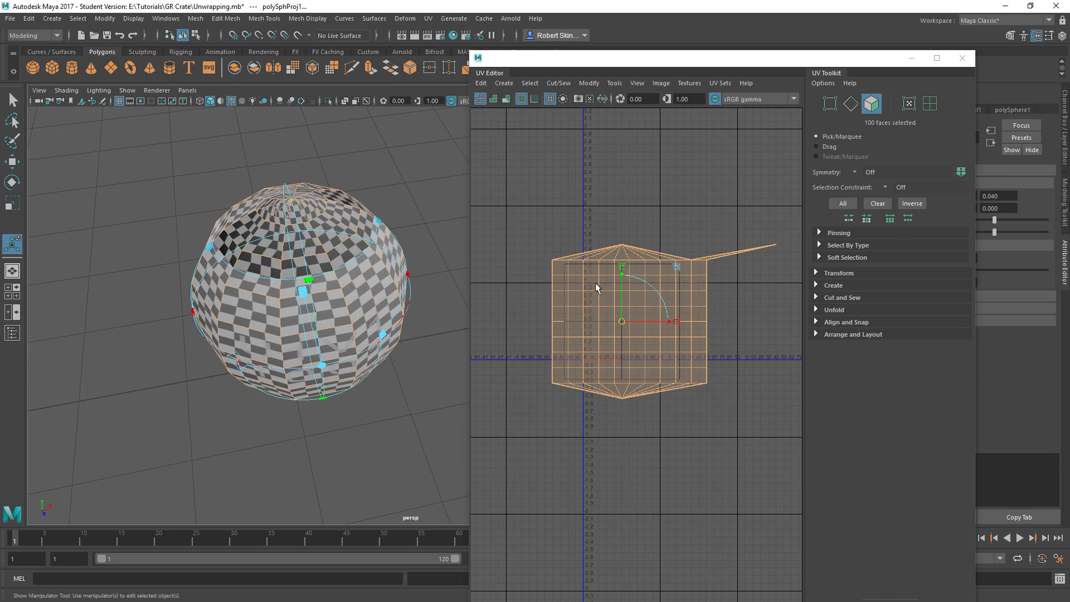
click(611, 219)
drag(490, 184, 615, 234)
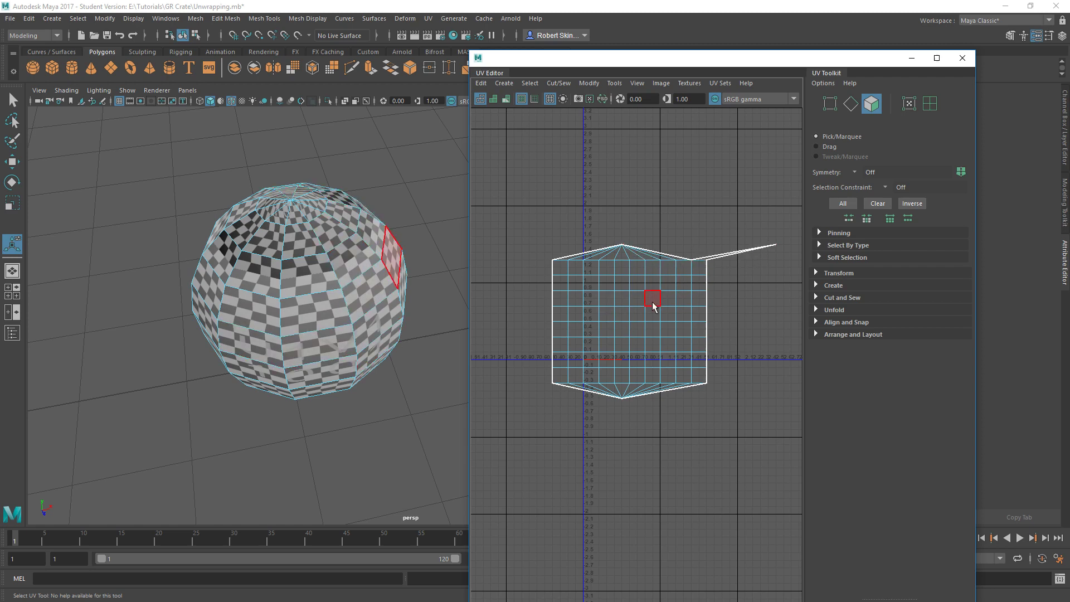
drag(805, 265, 651, 256)
click(716, 273)
click(966, 61)
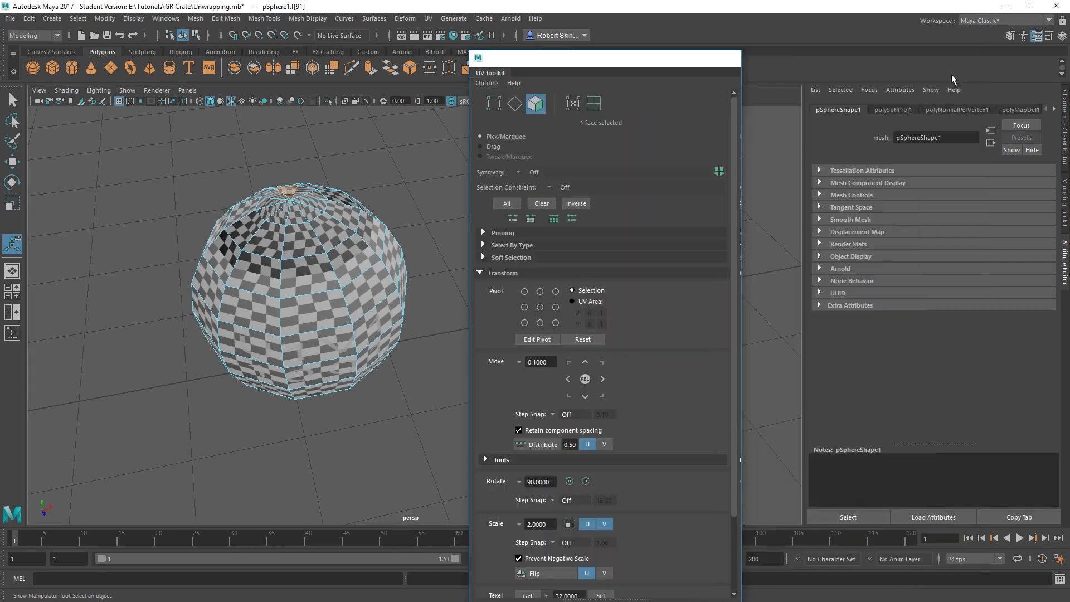
Set the sphere to face selection, clear the selected face, and view the sphere from the side.
scroll(474, 257, down, 3)
alt+drag(309, 283, 471, 249)
right_click(471, 249)
right_drag(471, 249, 457, 286)
key(q)
click(515, 285)
alt+drag(478, 286, 464, 255)
alt+middle_drag(463, 254, 425, 273)
scroll(425, 274, up, 3)
alt+drag(425, 278, 414, 270)
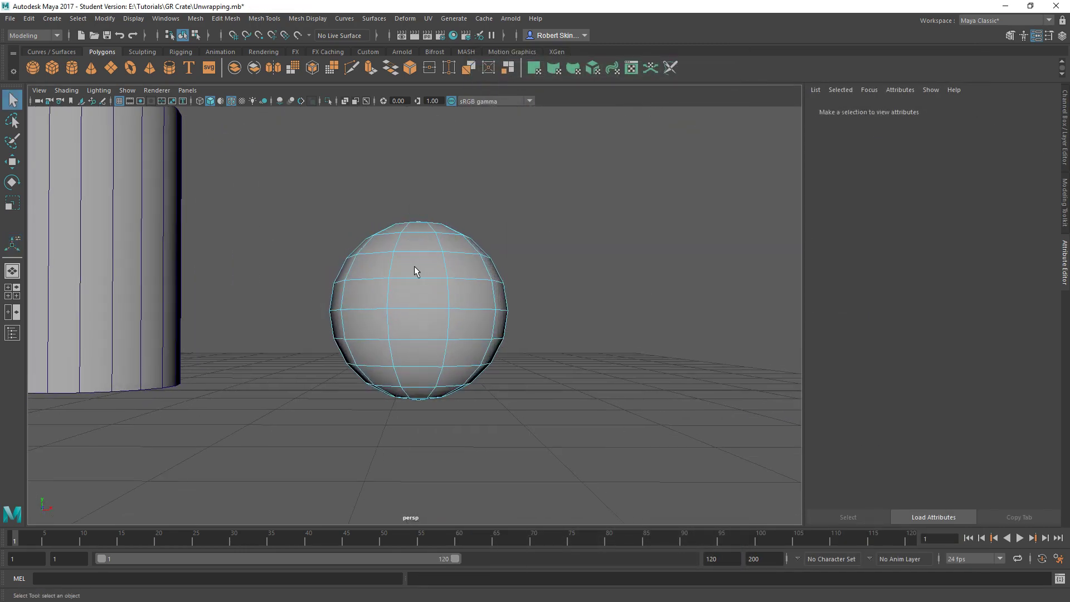
Select the faces of the sphere's lower half.
drag(283, 187, 267, 375)
alt+drag(124, 378, 390, 401)
drag(267, 436, 603, 326)
alt+drag(603, 326, 626, 332)
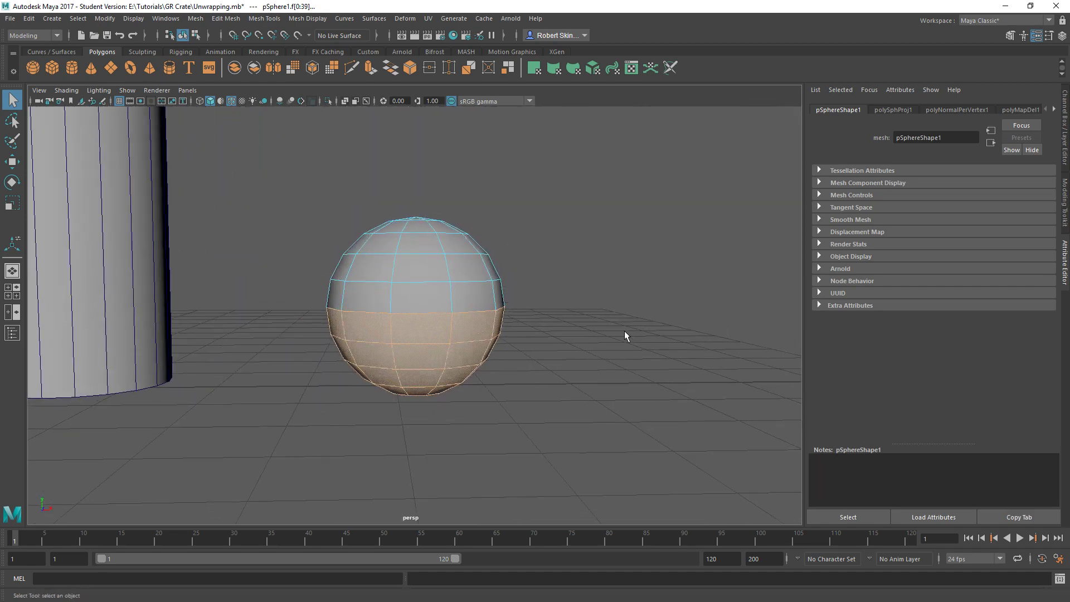
Apply a planar projection to the sphere's upper-half faces, rotate it 90 in Z, and stretch its height around the hemisphere.
drag(634, 120, 529, 291)
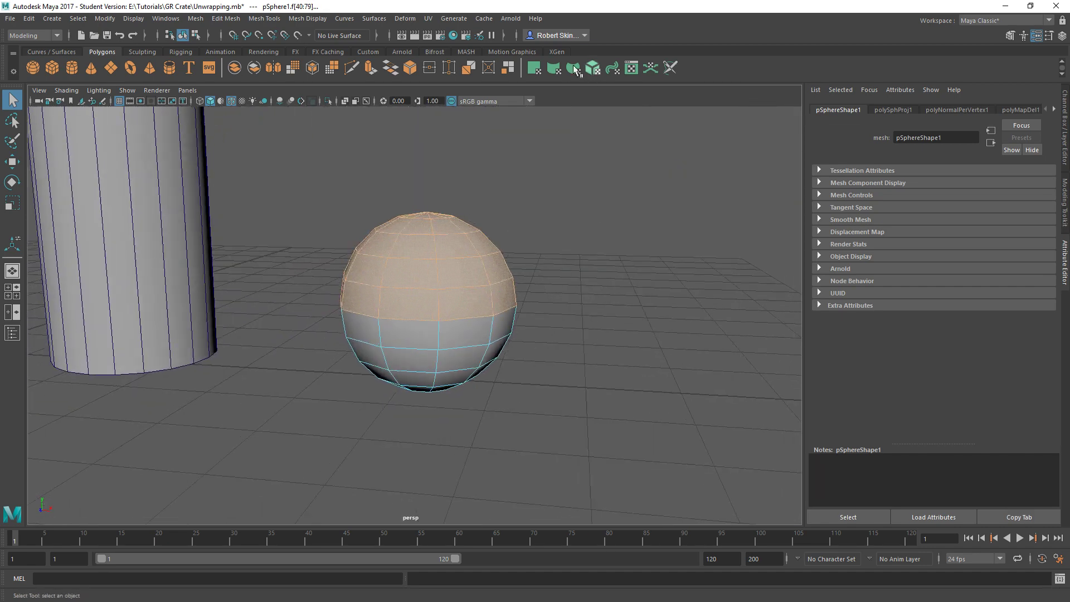
click(535, 68)
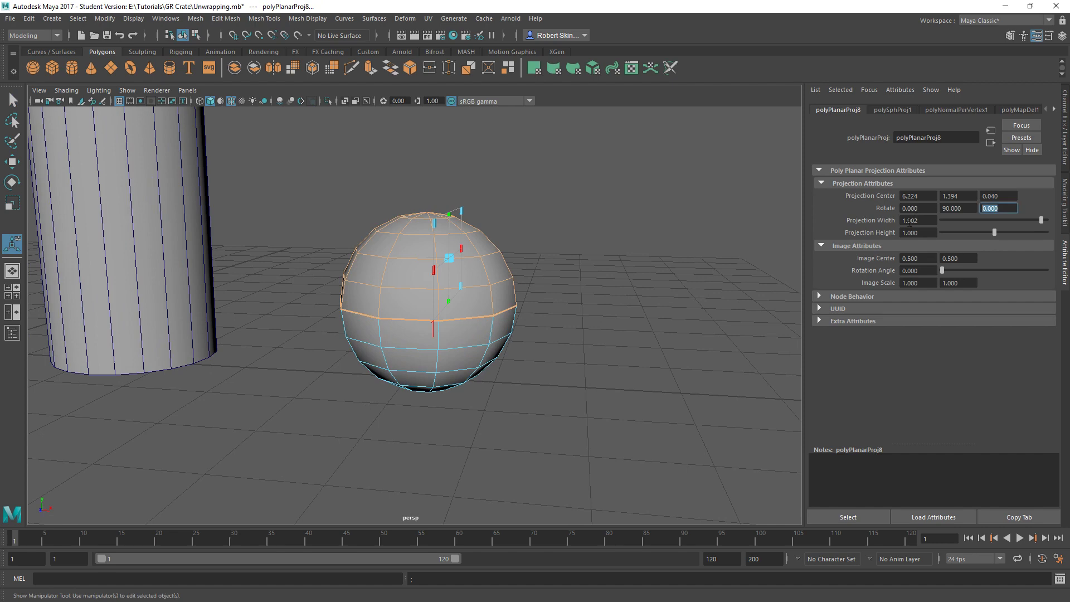
key(Return)
alt+drag(440, 248, 507, 285)
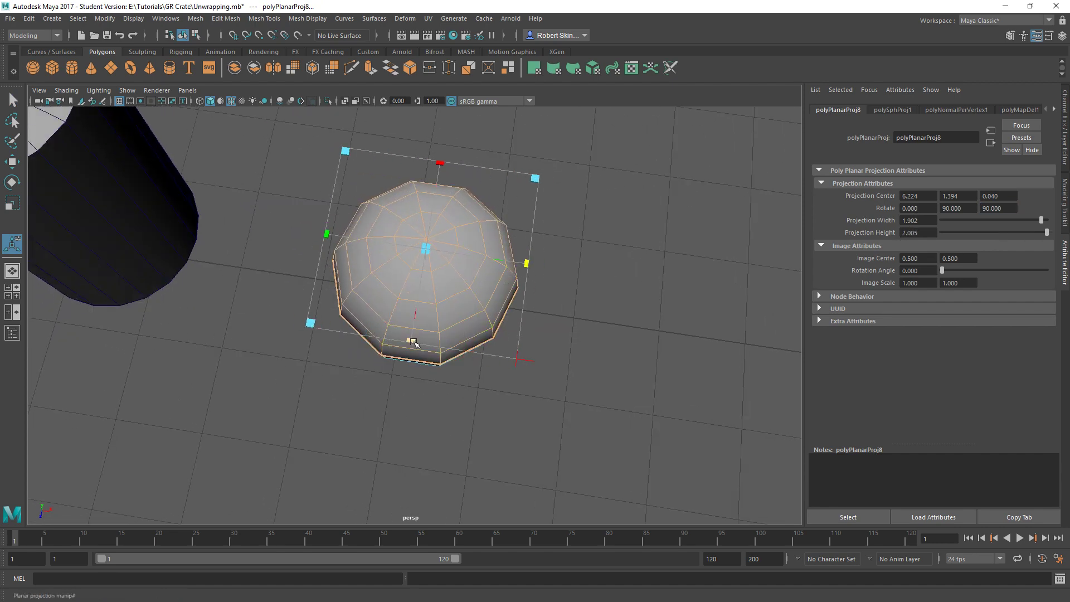
drag(413, 342, 410, 359)
Open the UV Editor and move the upper-half shell below the remaining lower-half shell.
click(632, 68)
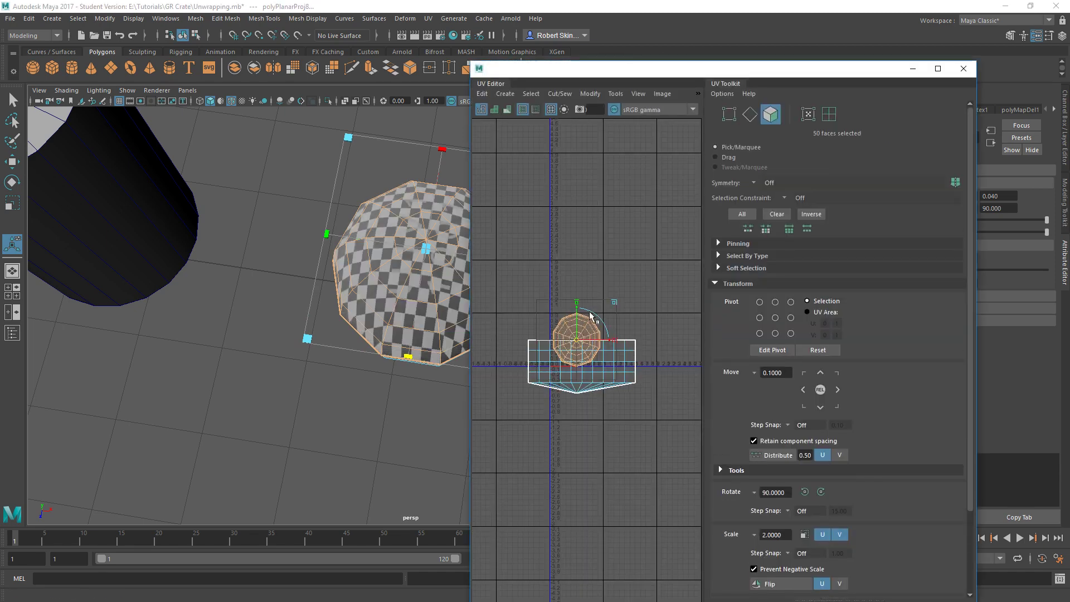
key(w)
drag(594, 312, 594, 410)
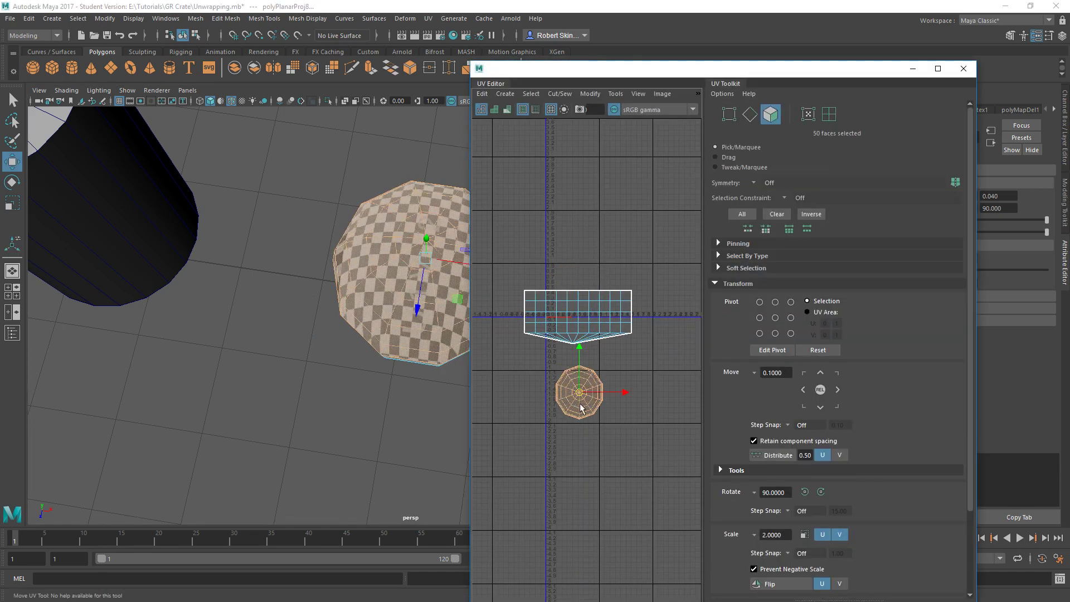
Examine the checker distortion on the sphere's upper half near the equator and compare it with the round UV shell.
key(f)
key(f)
scroll(329, 264, up, 5)
alt+drag(329, 265, 374, 199)
scroll(337, 336, down, 4)
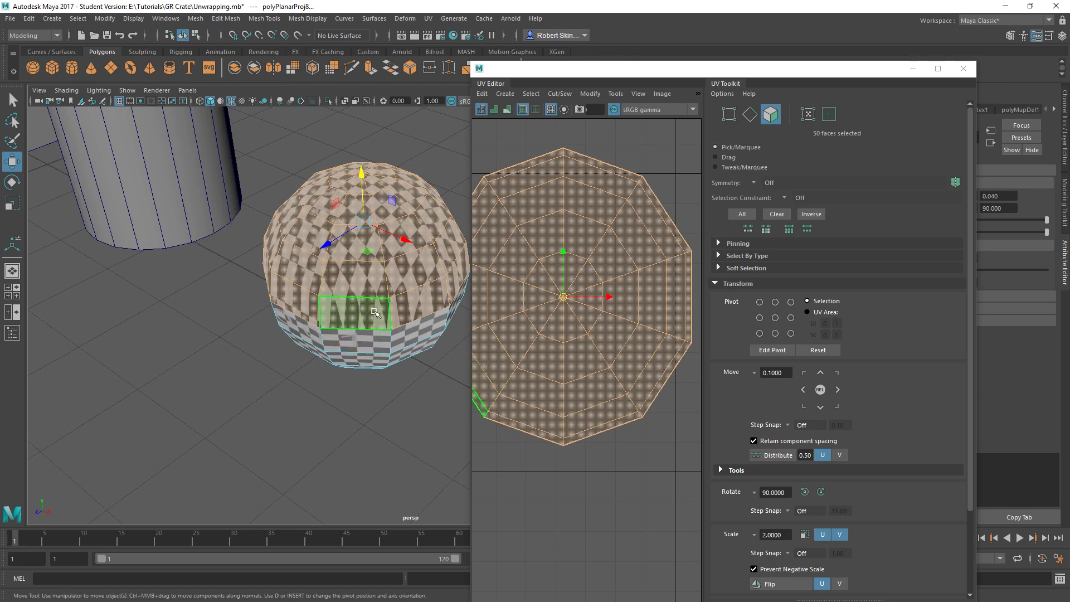
scroll(594, 269, down, 6)
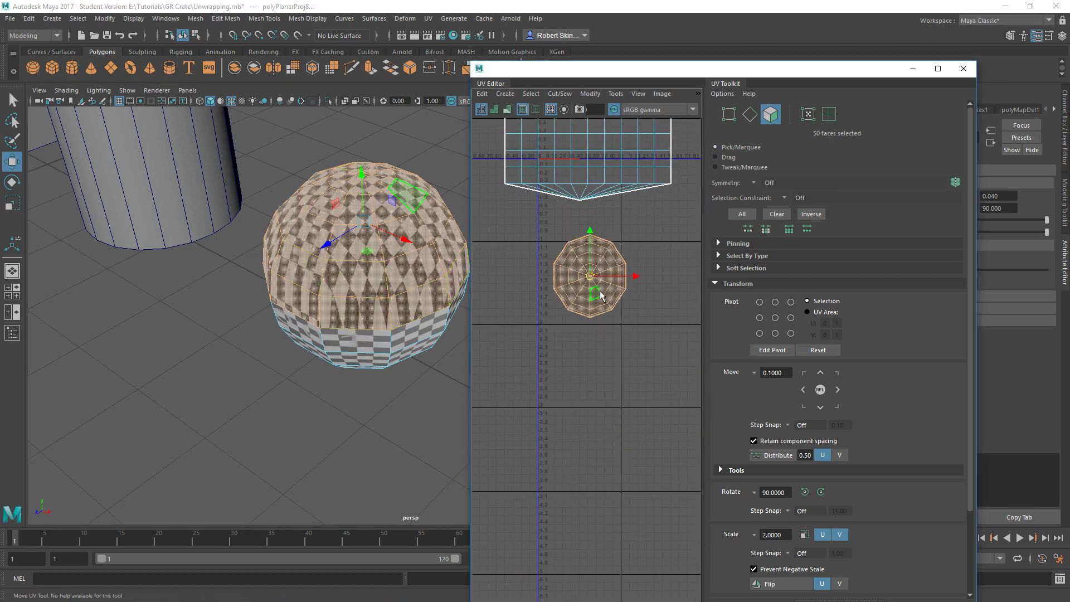
alt+middle_drag(591, 276, 589, 288)
alt+middle_drag(401, 270, 309, 257)
alt+middle_drag(591, 287, 557, 306)
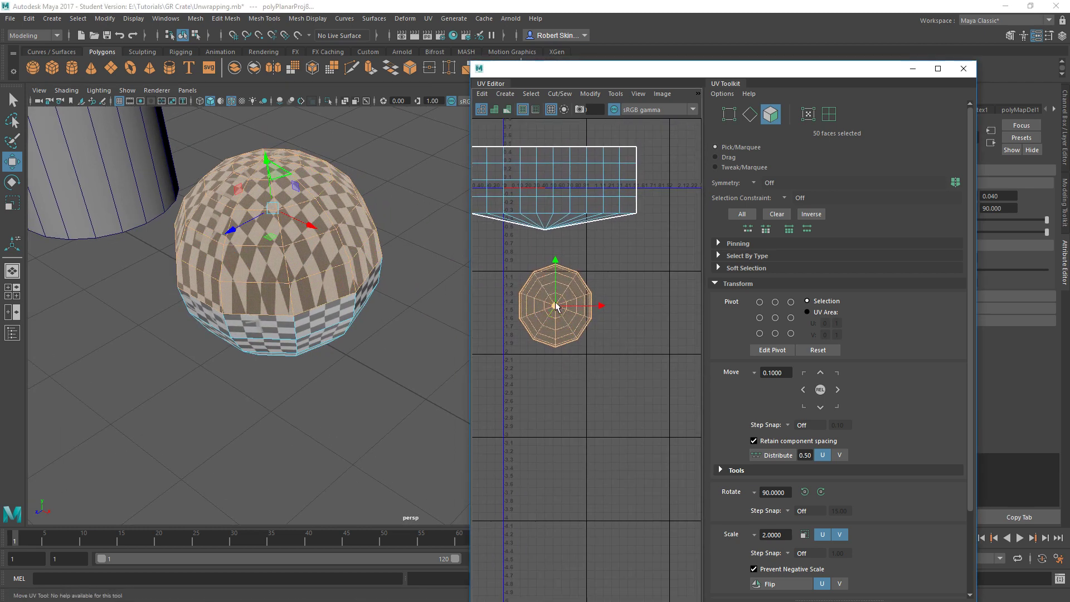
Move the upper-half shell slightly further down and select the faces of the sphere's lower half.
drag(556, 306, 555, 329)
alt+drag(267, 346, 342, 205)
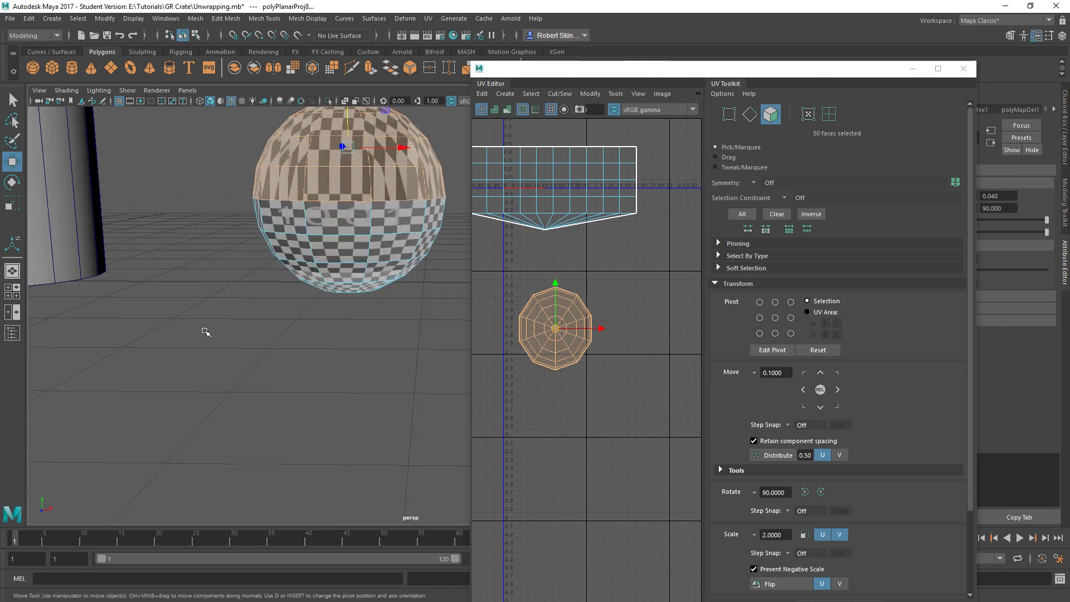
drag(206, 332, 353, 236)
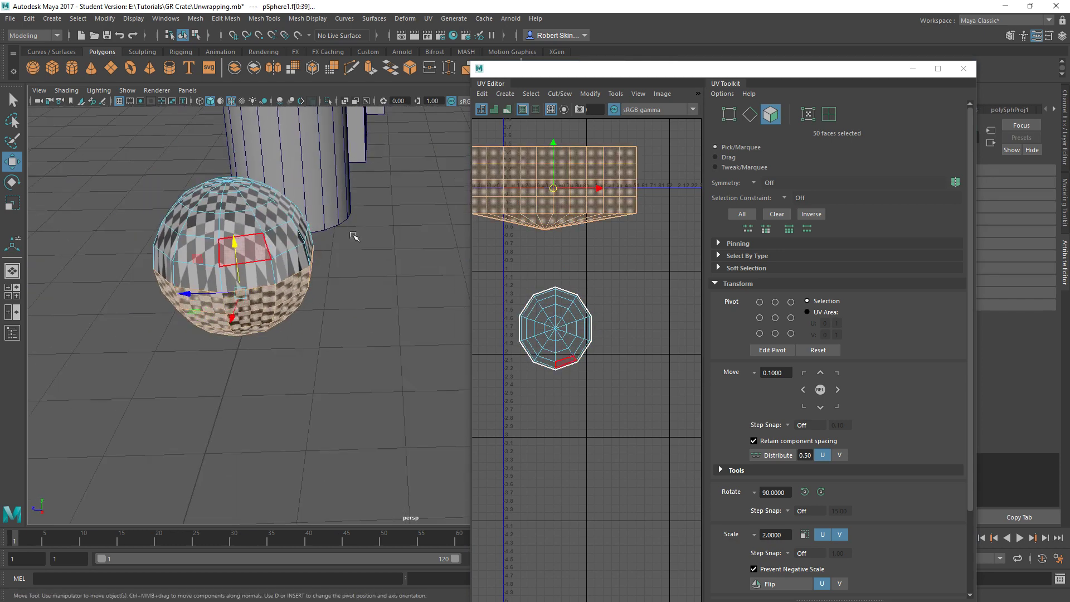
Apply a planar projection to the lower-half faces and set its Z rotation to 90.
drag(559, 69, 537, 147)
click(535, 68)
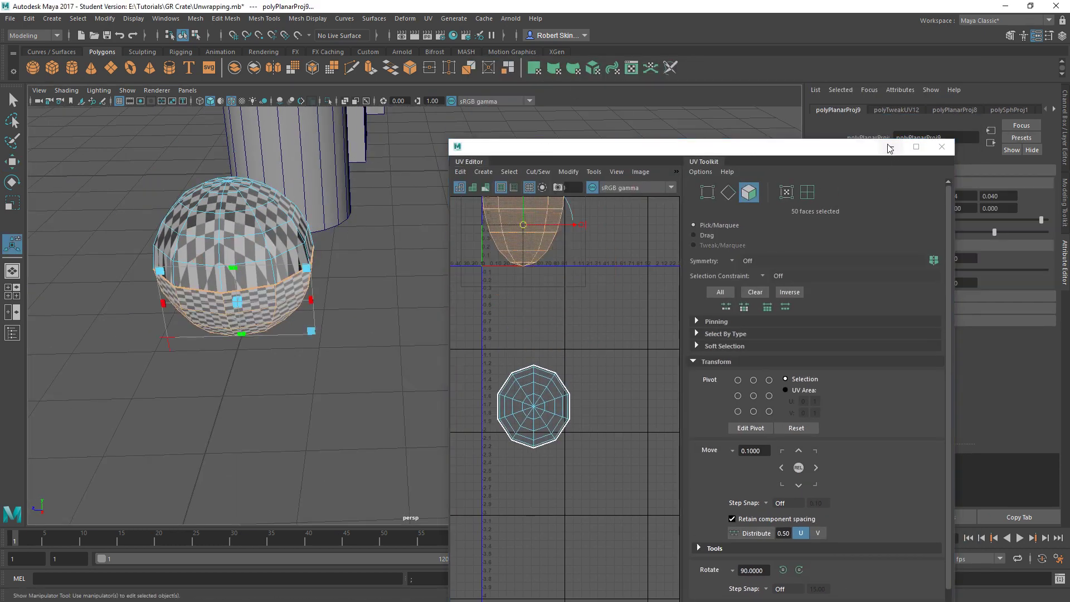
click(890, 147)
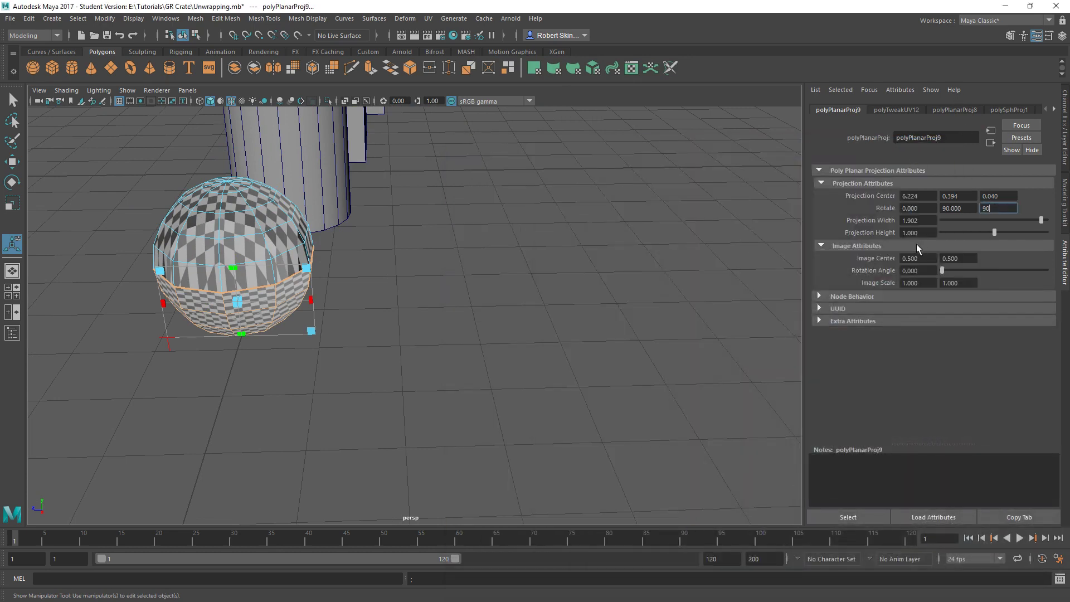
text(90)
key(Return)
Reopen the UV Editor and stretch the lower-half projection's height until its UV shell is nearly circular.
click(631, 68)
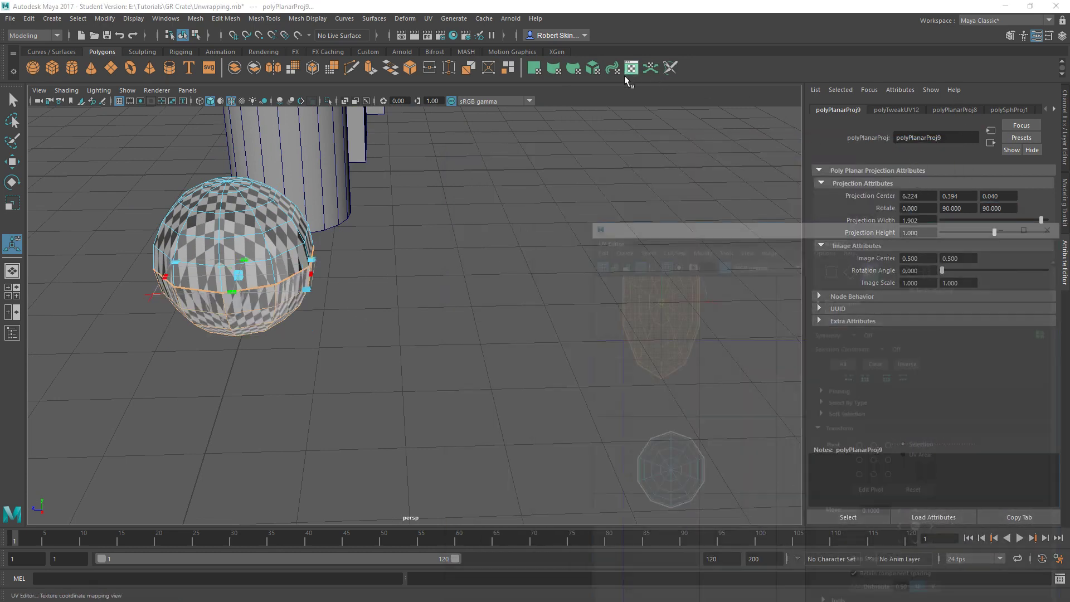
alt+middle_drag(533, 238, 559, 281)
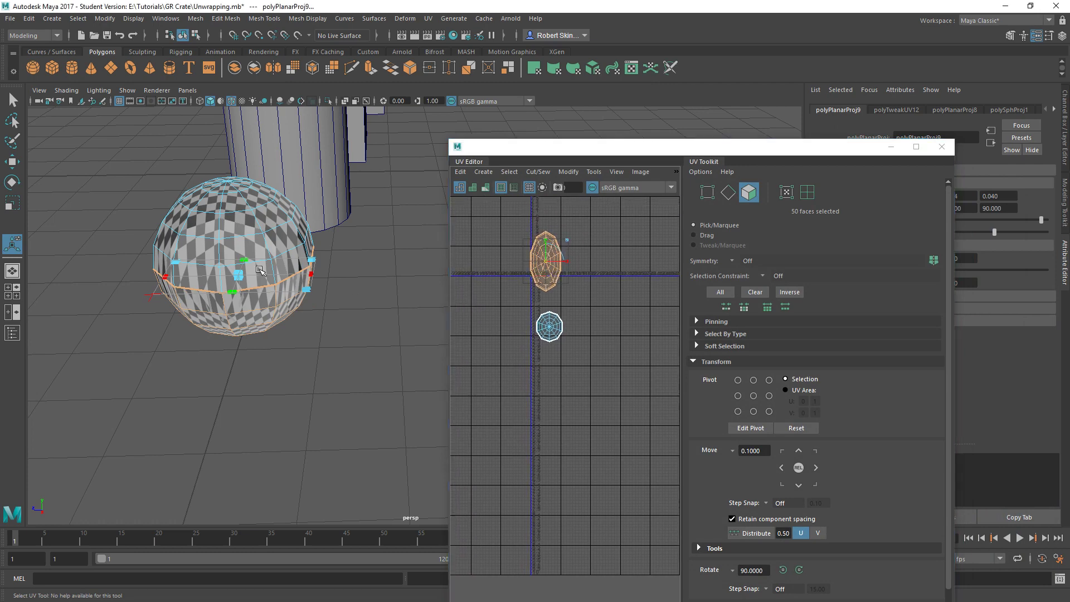
scroll(290, 290, down, 2)
alt+drag(279, 301, 340, 373)
scroll(327, 387, up, 1)
alt+middle_drag(328, 386, 410, 313)
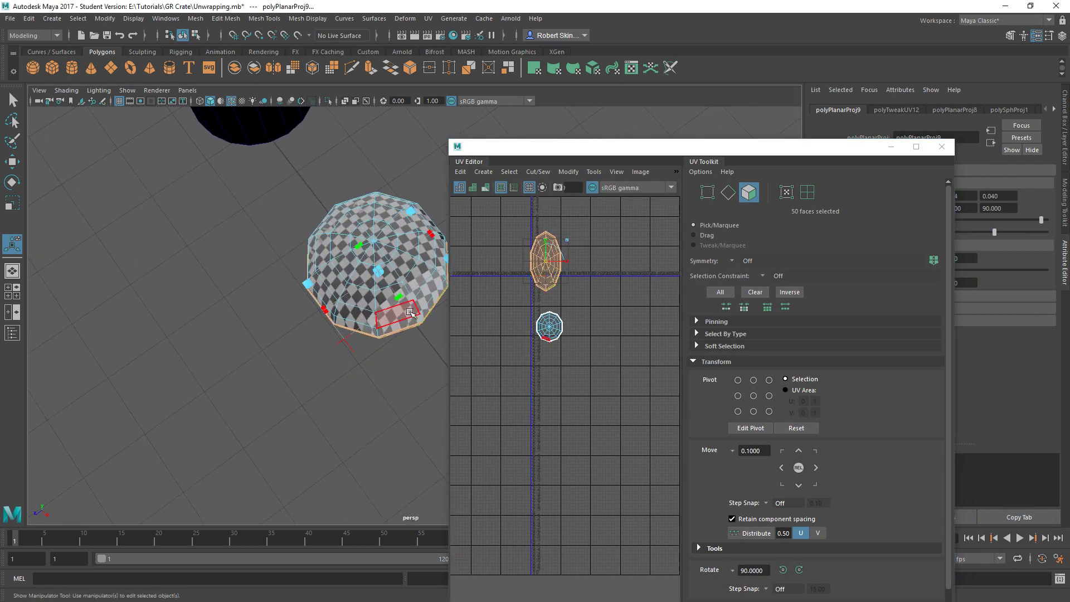
drag(399, 297, 414, 326)
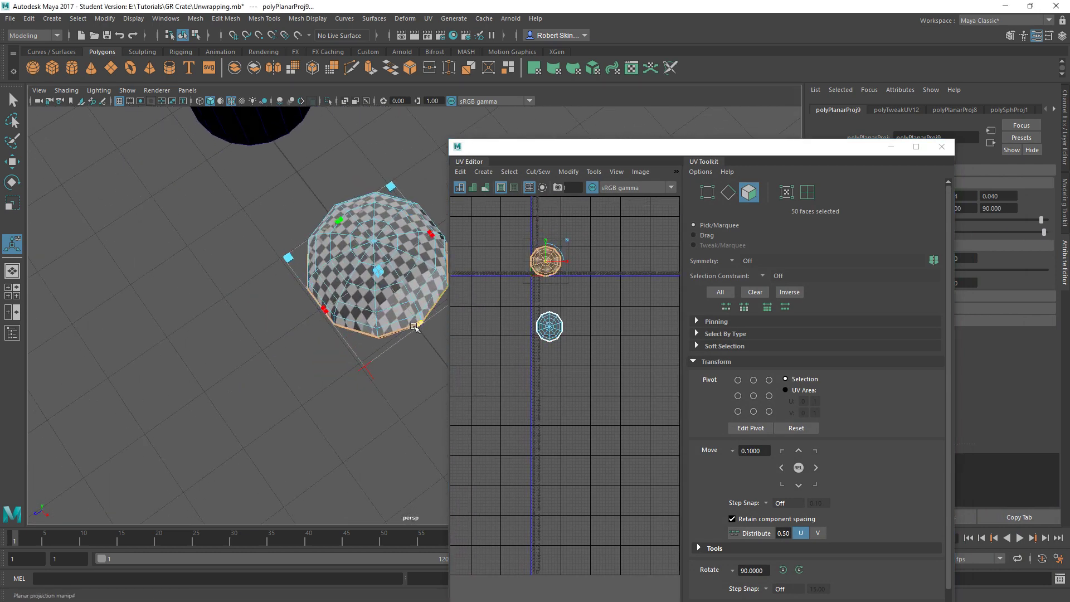
Place the lower-half shell beside the upper-half shell and maximize the UV Editor with both shells in view.
key(w)
drag(545, 264, 578, 331)
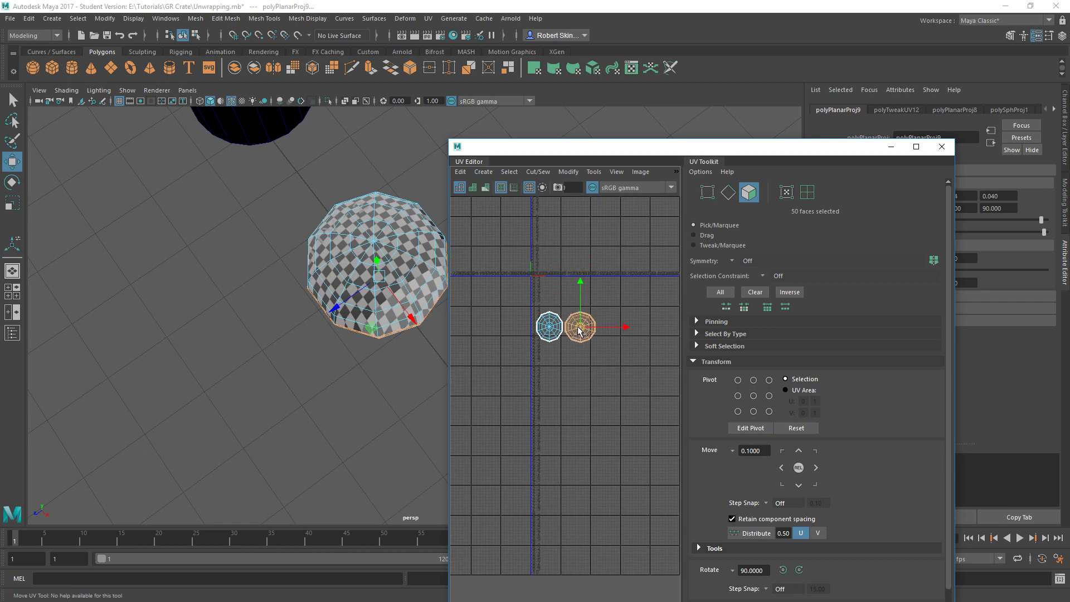
drag(712, 155, 569, 114)
click(774, 108)
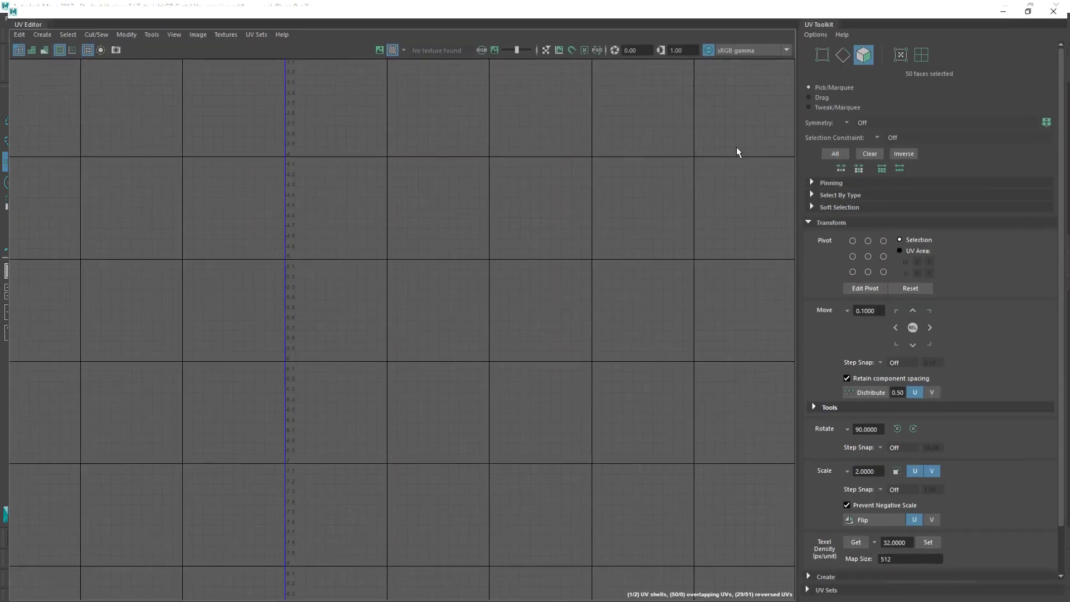
scroll(362, 274, down, 2)
alt+middle_drag(363, 274, 440, 226)
key(f)
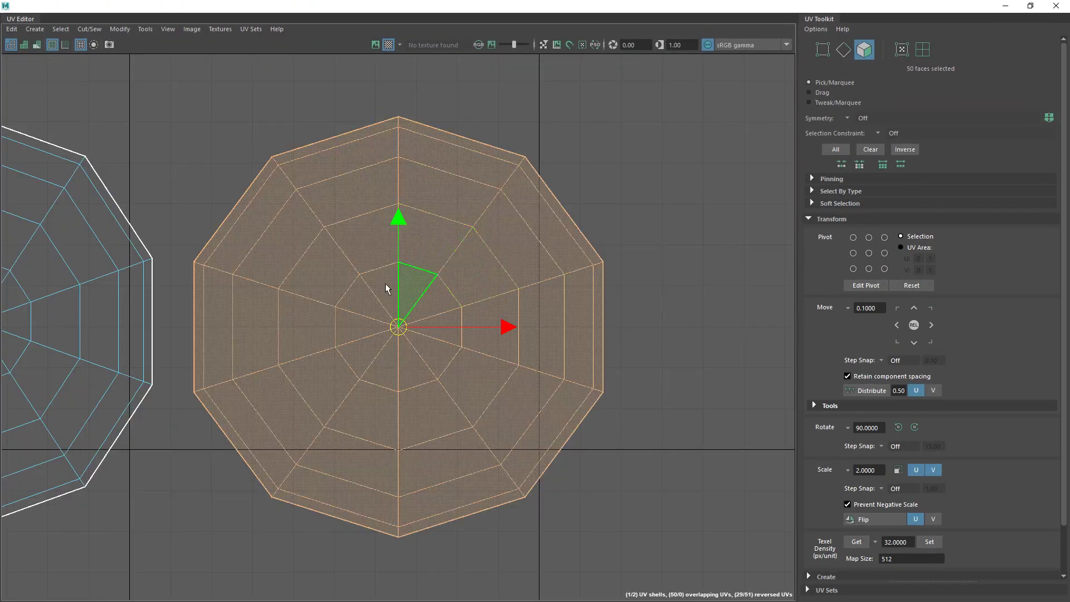
scroll(382, 288, down, 4)
alt+middle_drag(372, 291, 535, 232)
Try to unfold the lower-half shell's UVs interactively and undo the unfold.
right_click(568, 218)
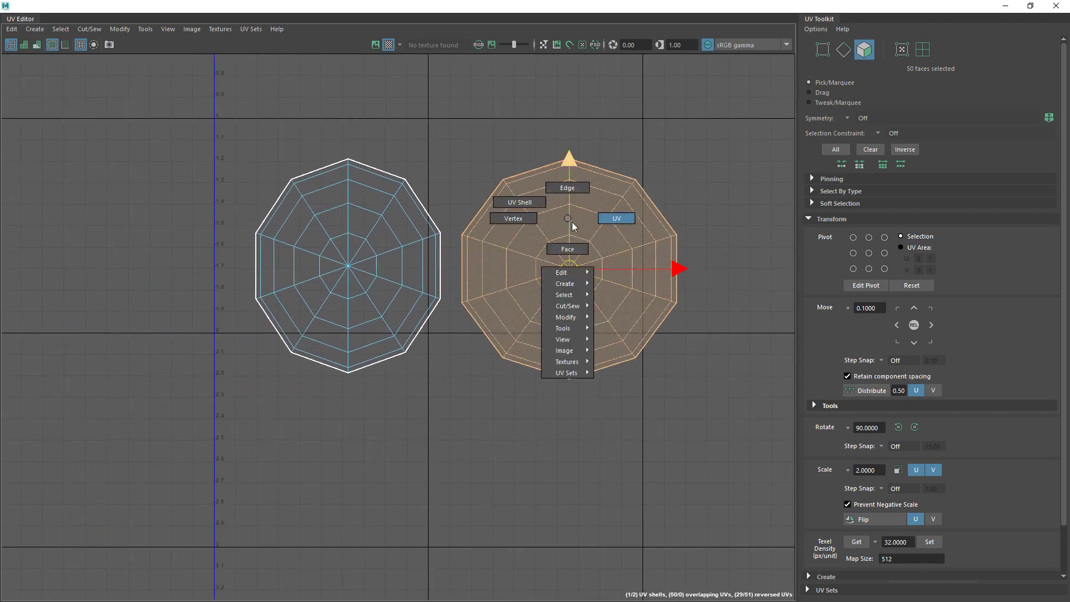
click(607, 224)
drag(202, 89, 656, 388)
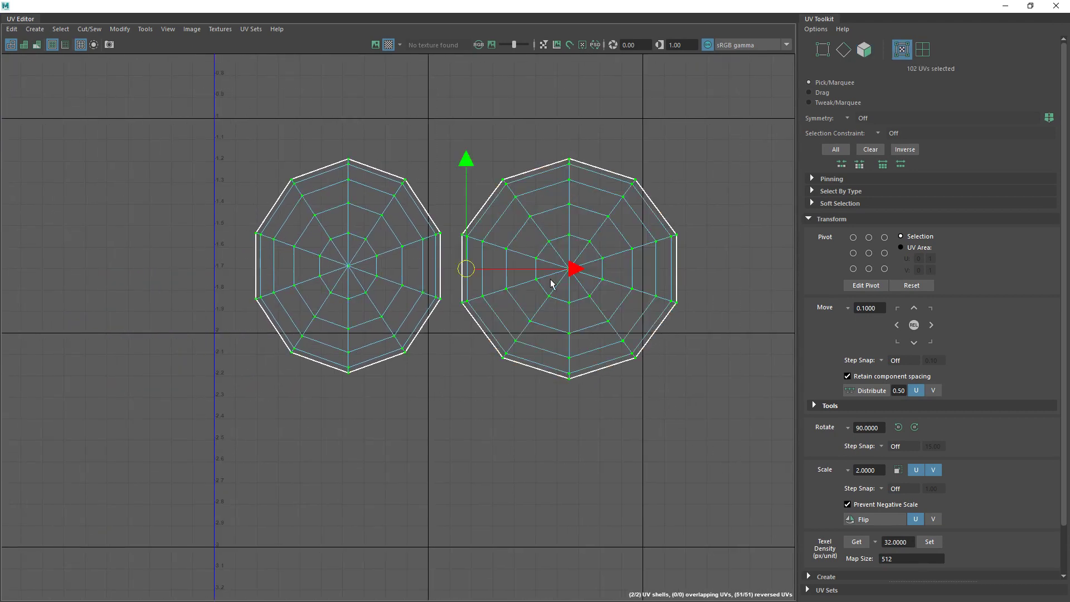
click(149, 35)
click(178, 133)
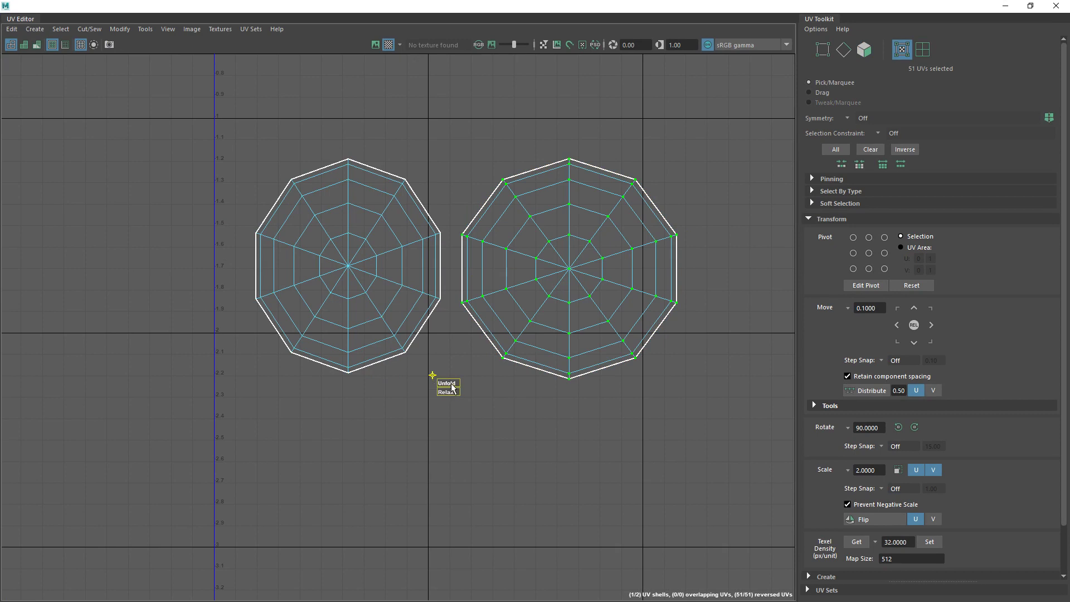
drag(451, 385, 481, 383)
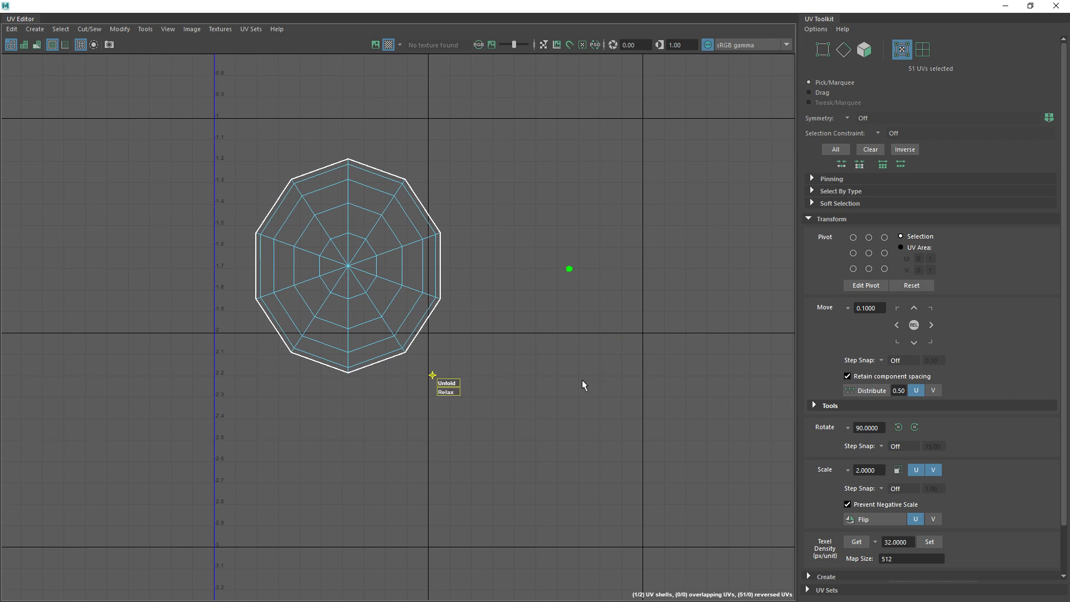
key(ctrl+z)
Check which shell is reversed by selecting the back-facing UVs and the back-facing faces, and clear the selection.
right_drag(520, 145, 540, 138)
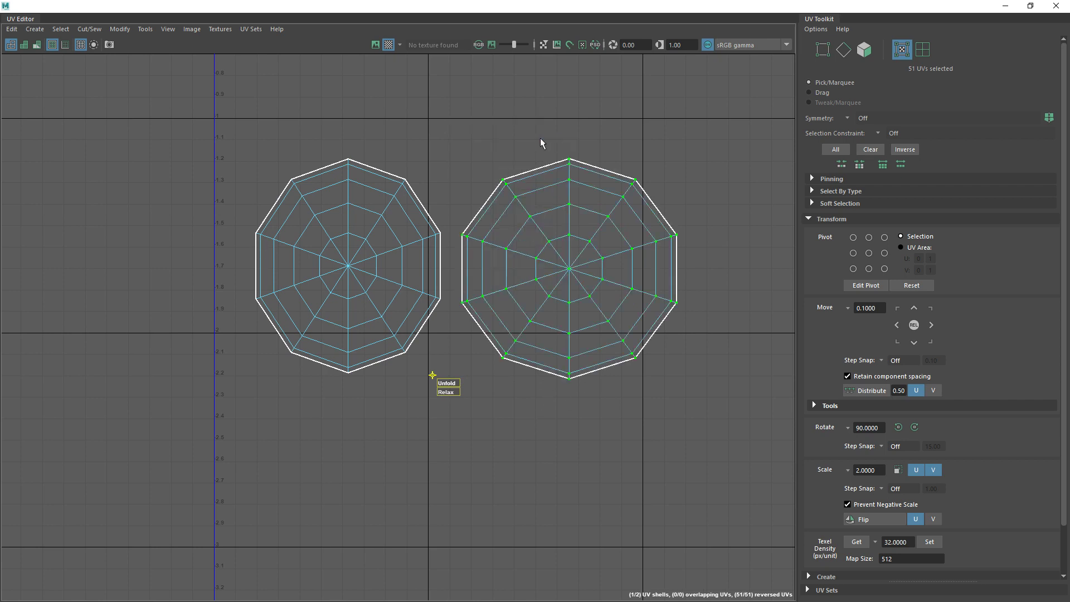
click(62, 29)
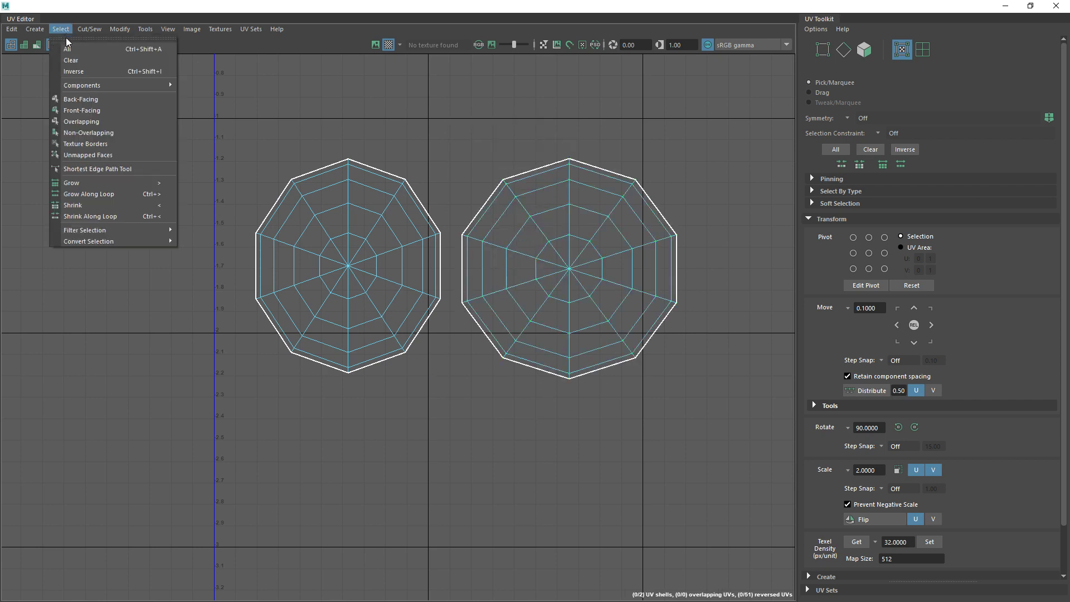
click(83, 99)
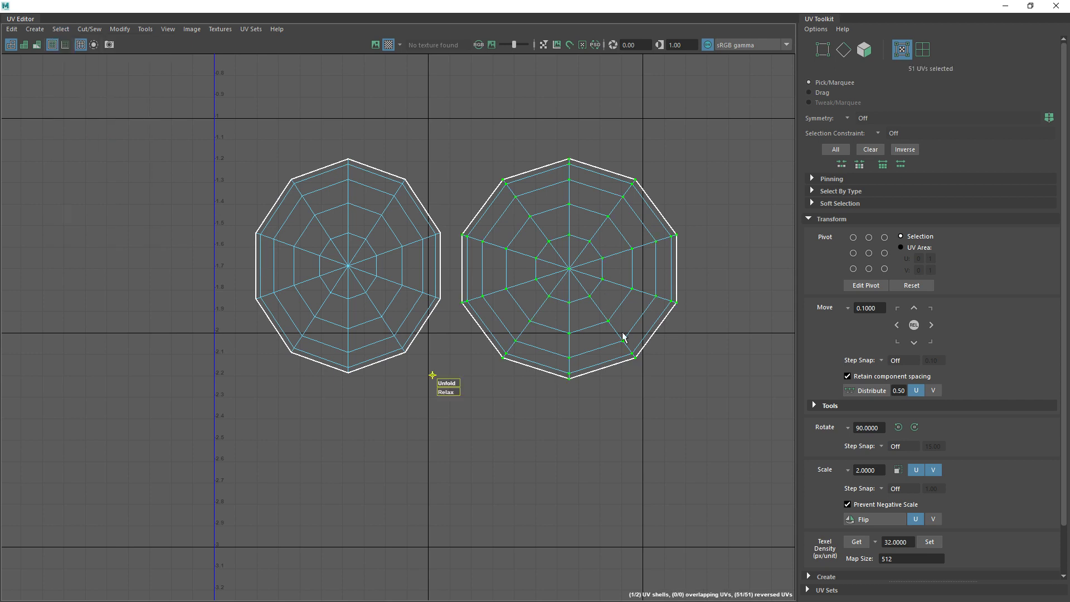
right_drag(584, 230, 571, 262)
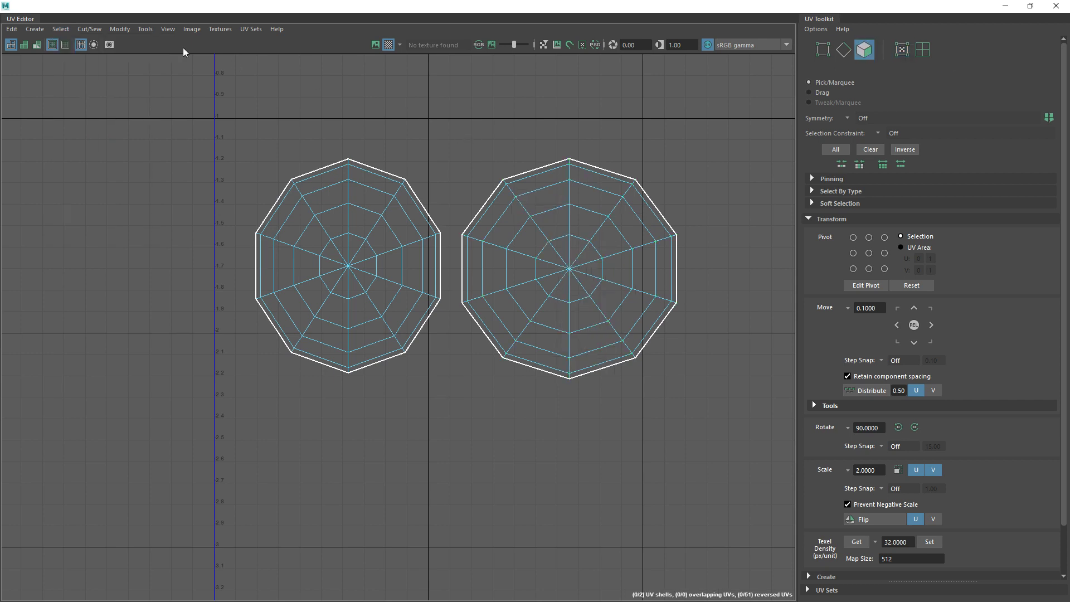
click(61, 30)
click(84, 99)
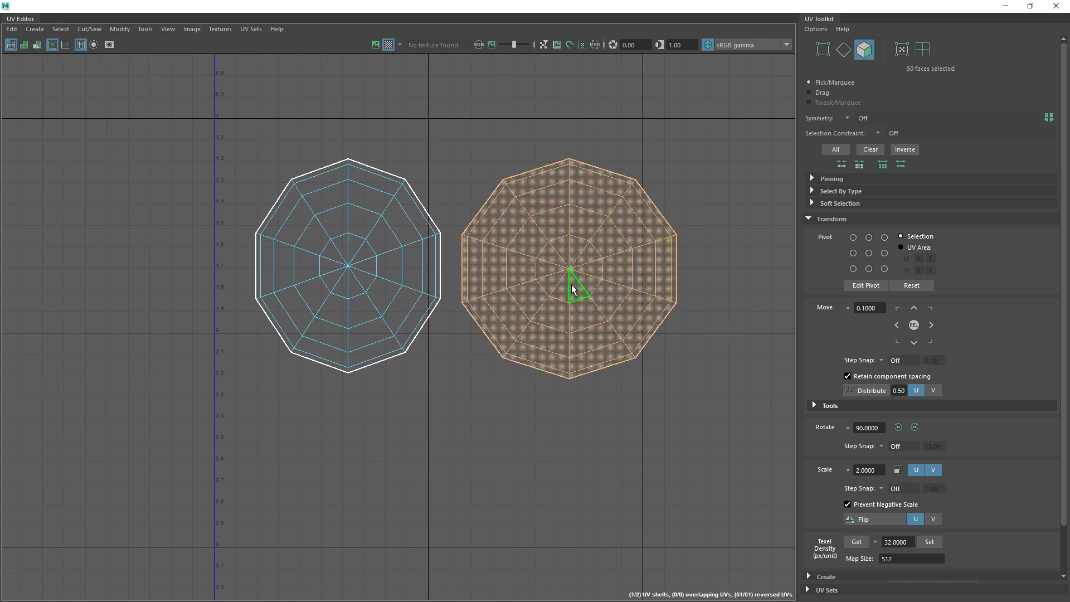
click(684, 176)
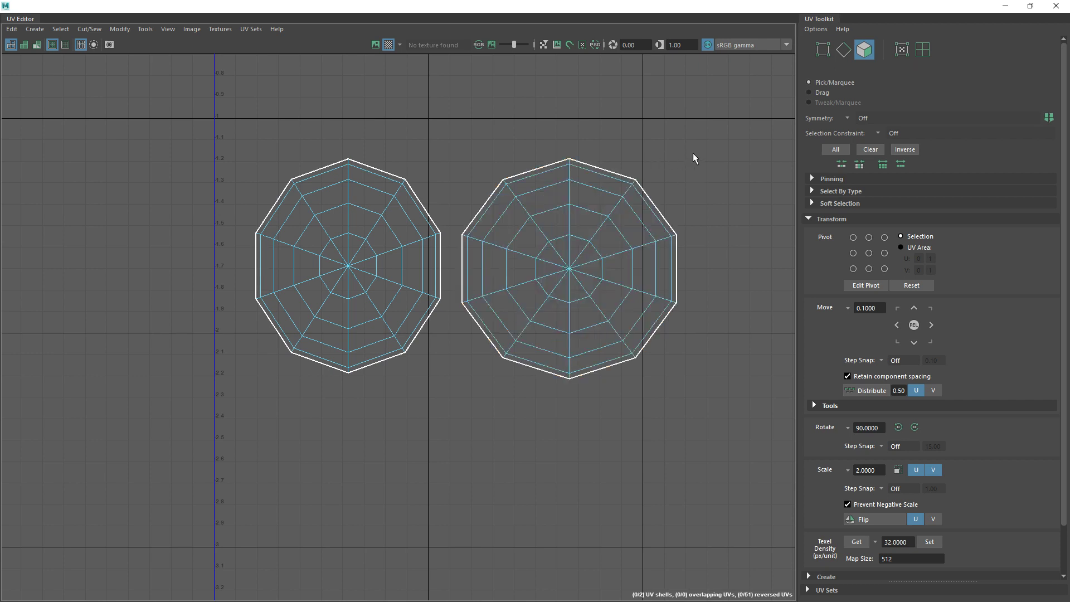
Try to unfold the reversed lower-half shell's UVs with the Smooth tool.
drag(726, 111, 458, 422)
right_drag(549, 232, 538, 239)
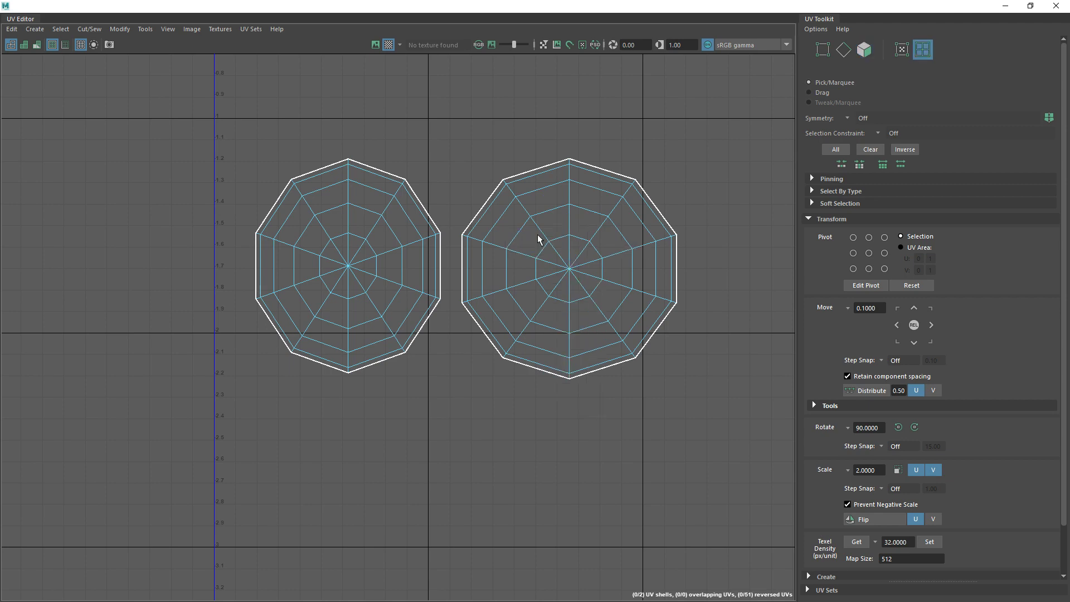
click(122, 29)
click(132, 83)
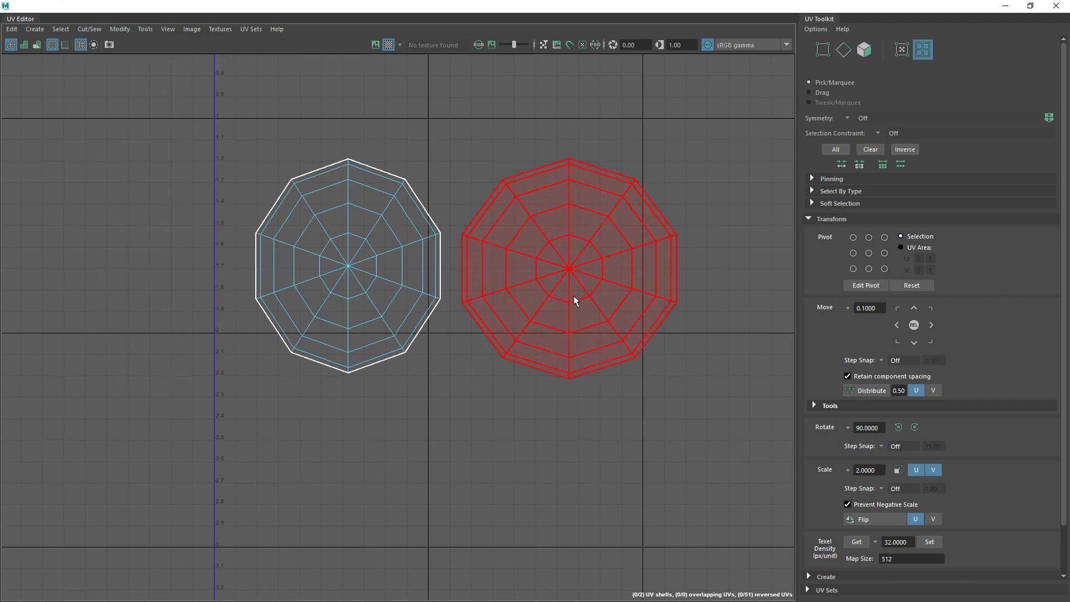
drag(700, 151, 453, 432)
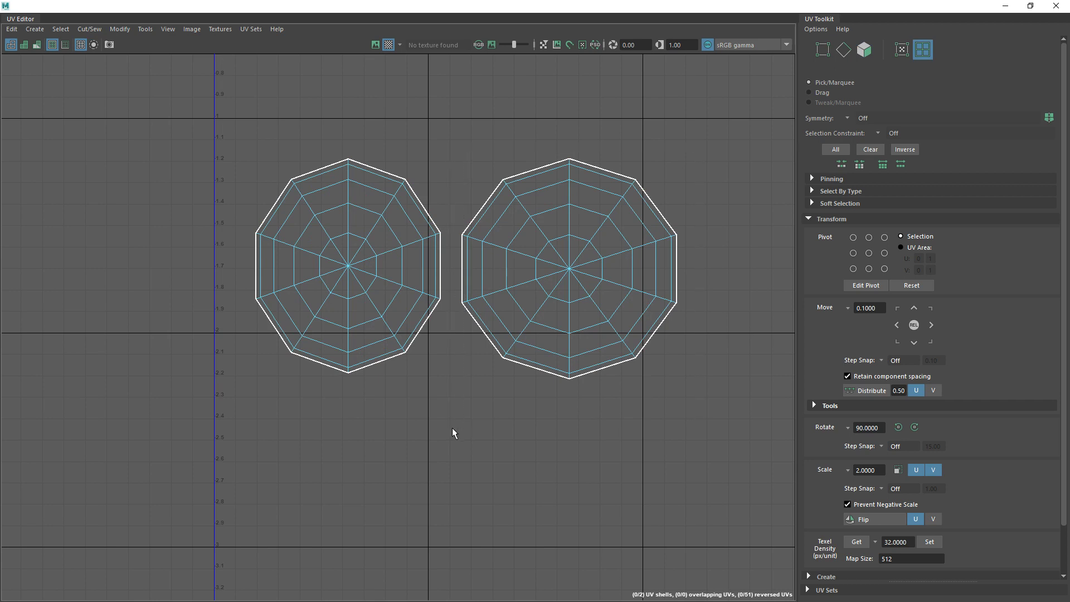
right_drag(581, 206, 648, 205)
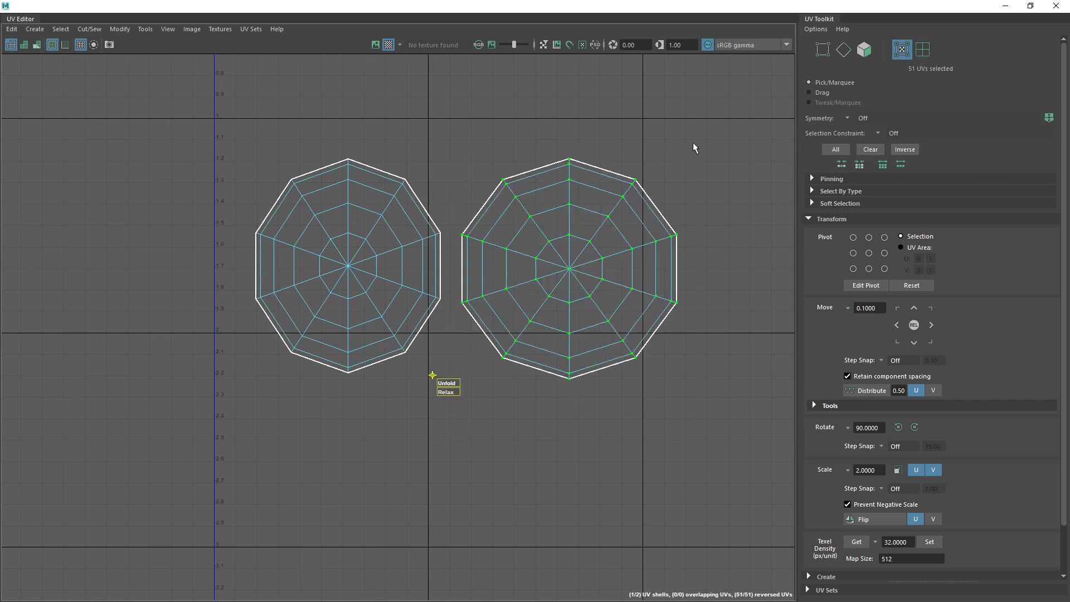
drag(451, 386, 378, 384)
Flip the reversed lower-half UV shell, clear the selection and check for remaining back-facing UVs.
key(w)
right_drag(566, 263, 513, 221)
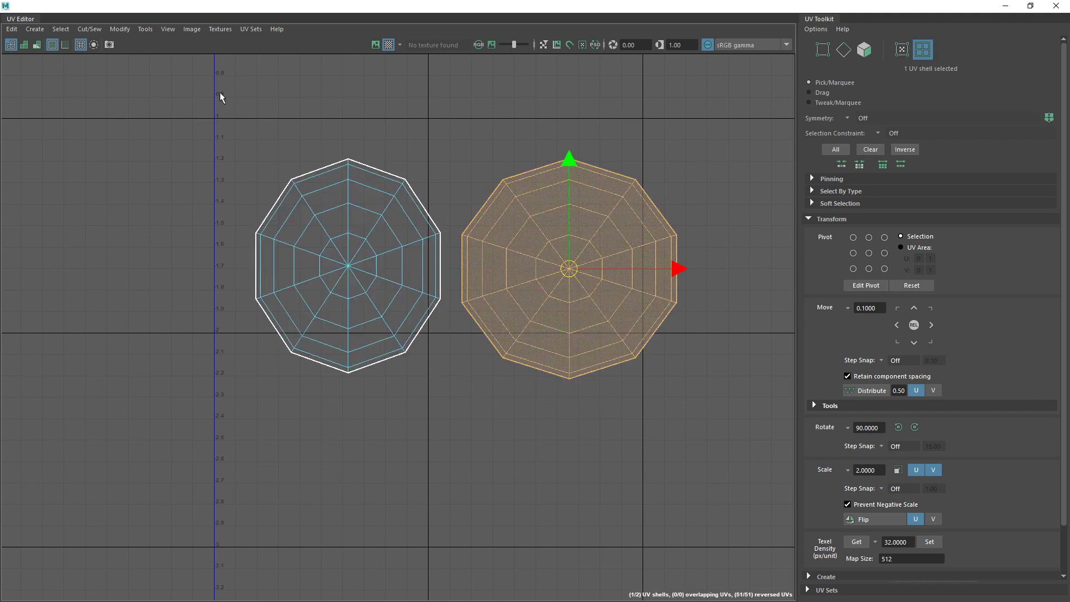
click(121, 30)
click(137, 82)
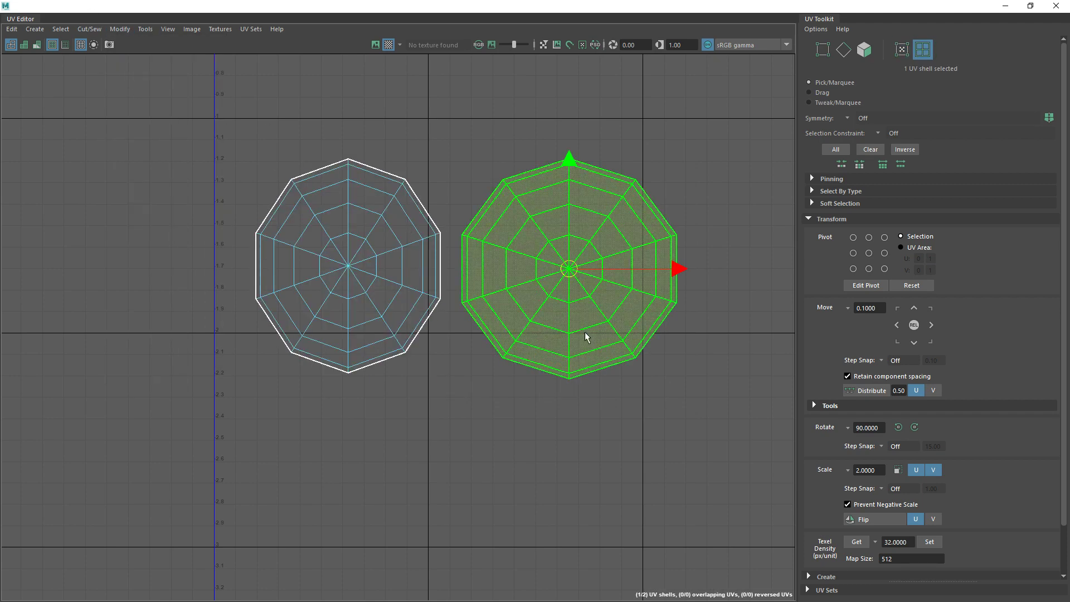
click(478, 206)
click(61, 29)
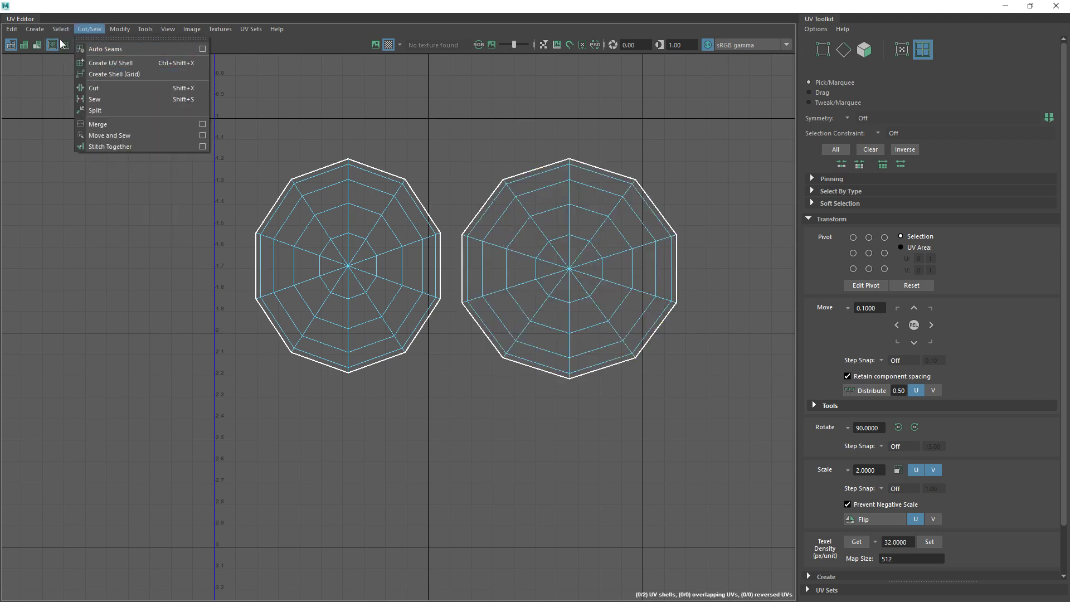
click(82, 98)
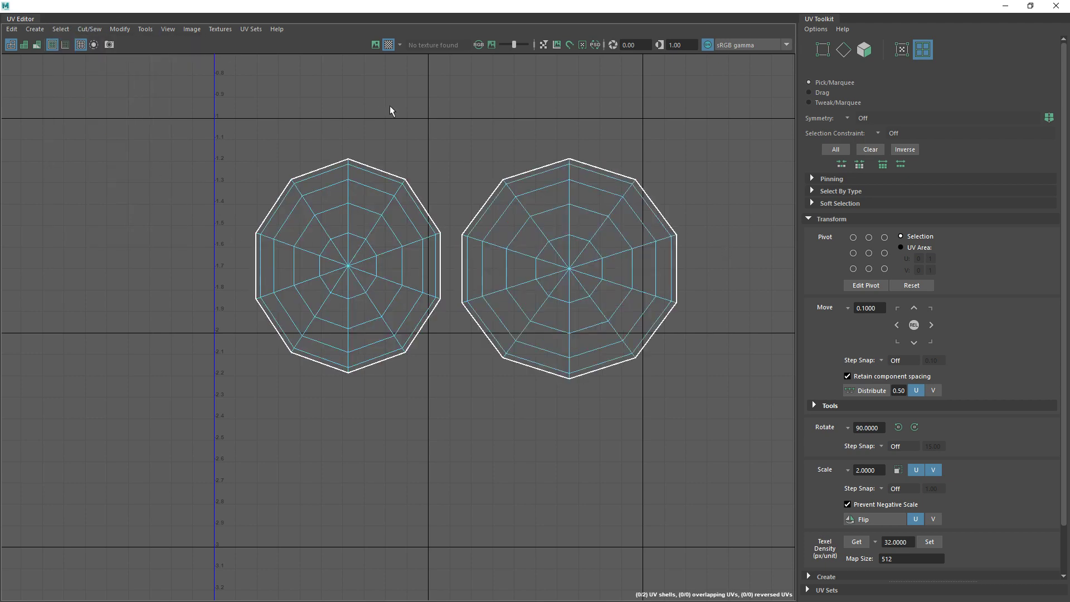
Unfold the lower-half shell's UVs with the Smooth tool and move the shell clear of the upper-half shell.
right_drag(446, 99, 491, 99)
drag(208, 103, 697, 415)
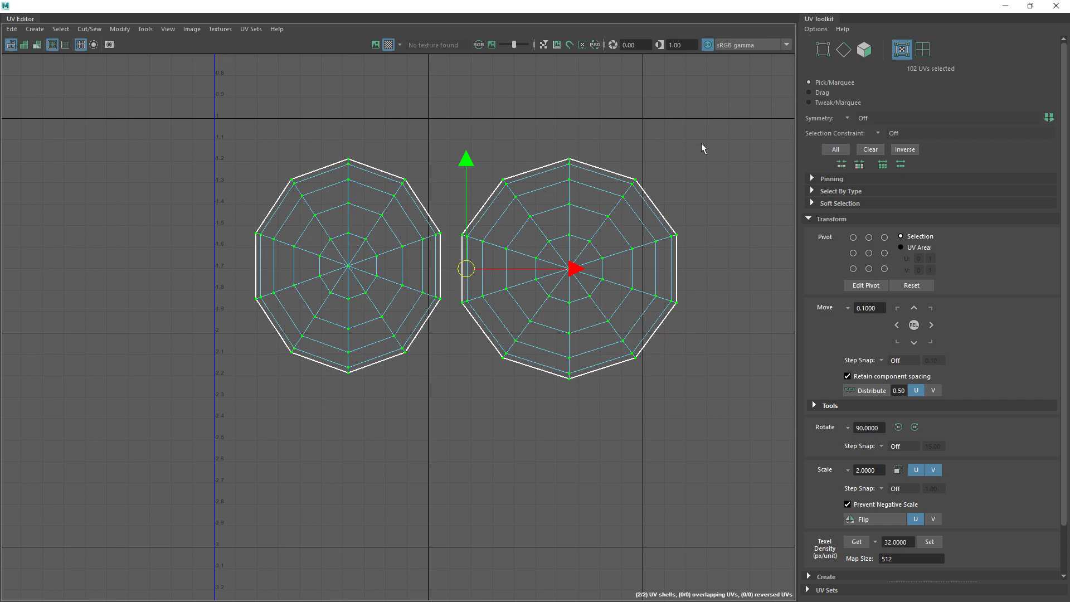
drag(753, 99, 222, 448)
click(143, 32)
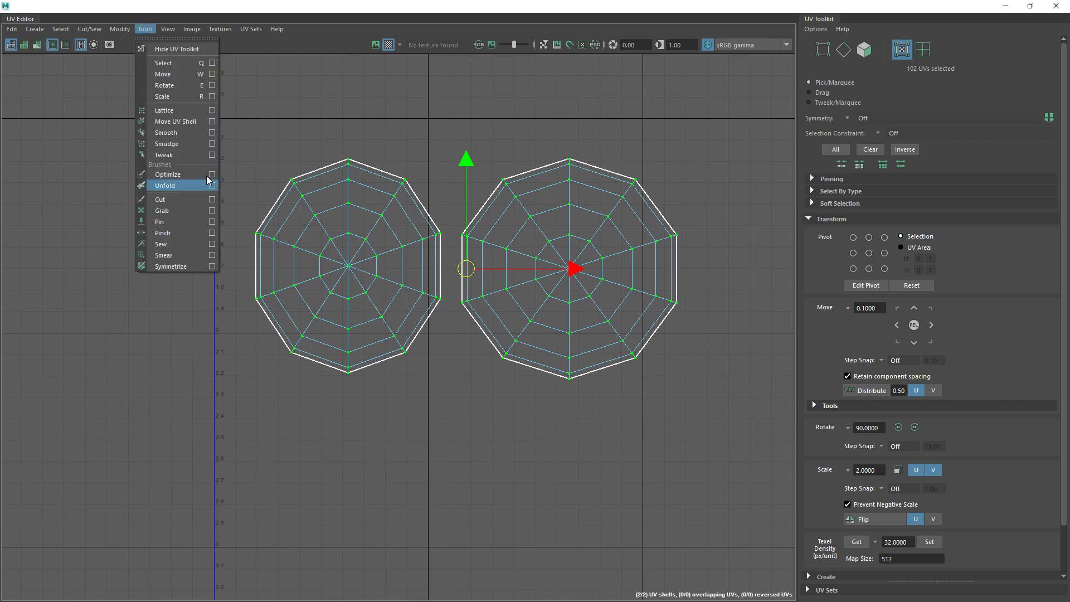
click(180, 138)
drag(437, 383, 458, 382)
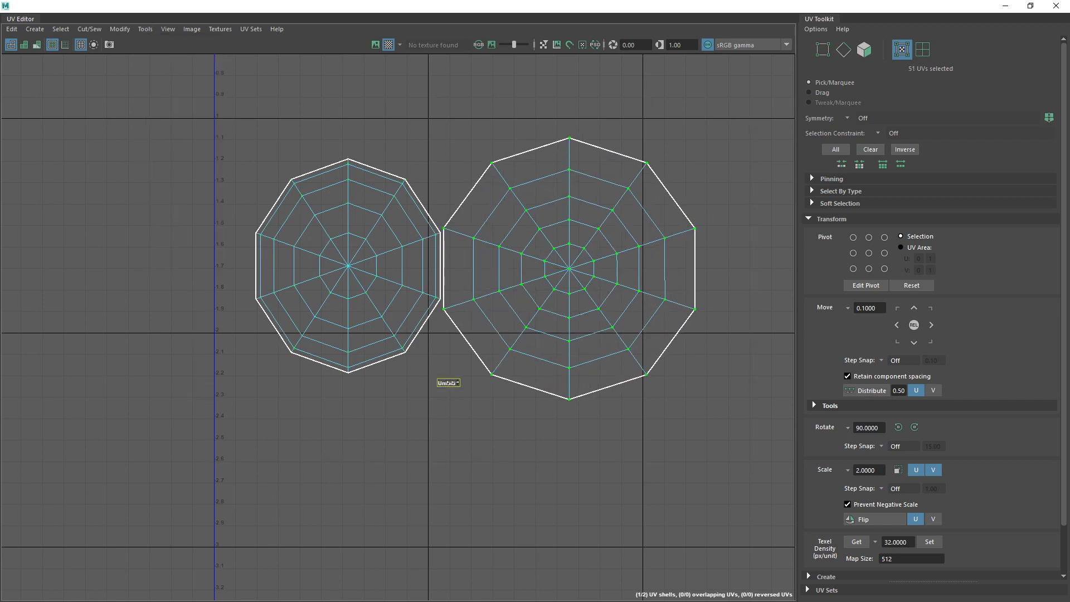
key(w)
drag(570, 269, 603, 288)
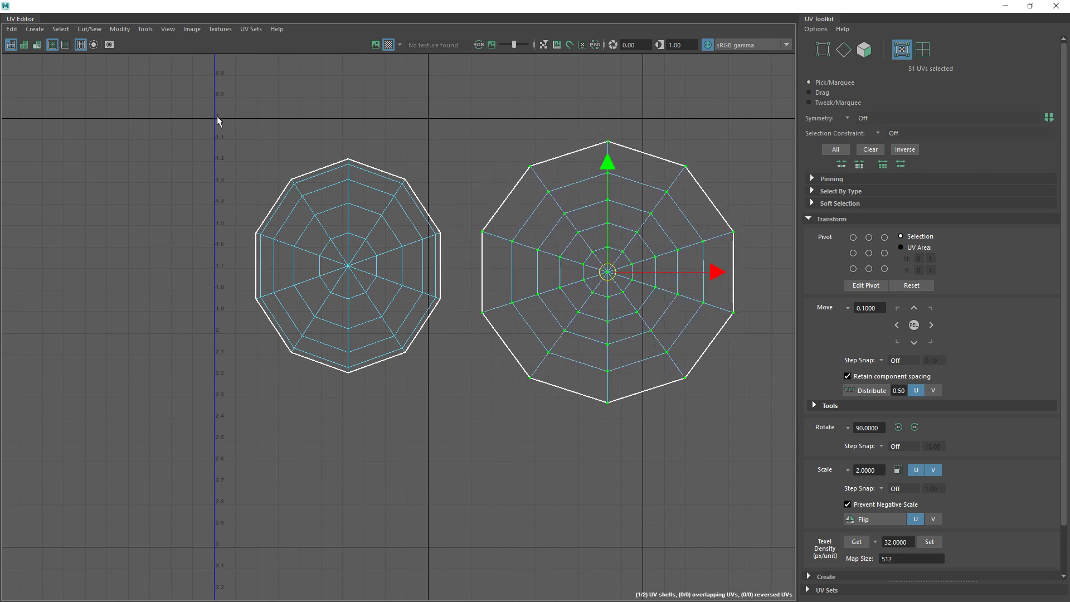
Unfold the upper-half shell's UVs with the Smooth tool and line the shell up beside the lower-half shell.
drag(190, 96, 456, 385)
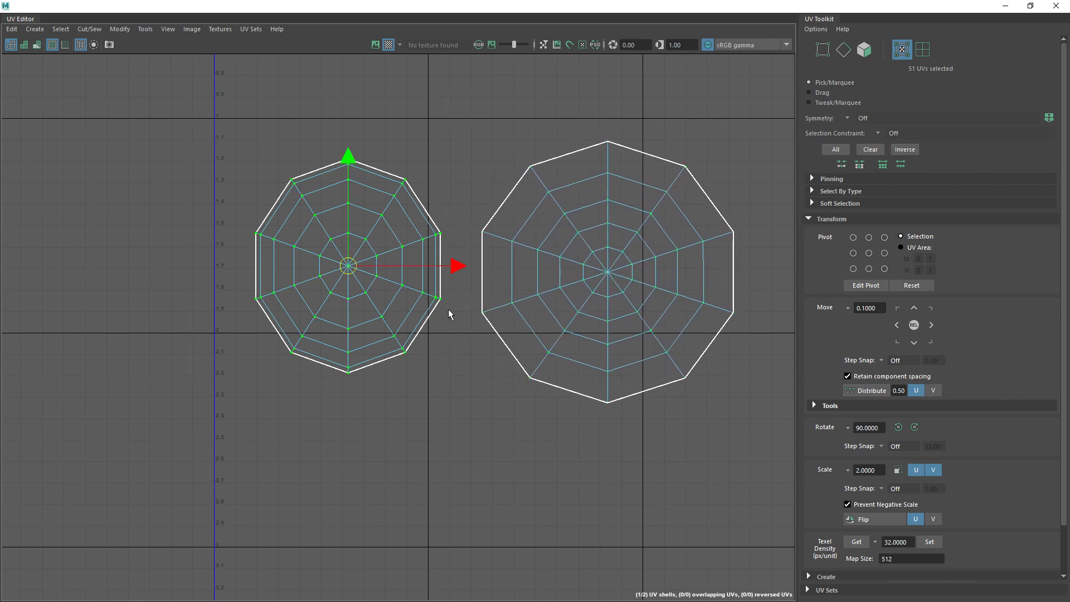
click(146, 29)
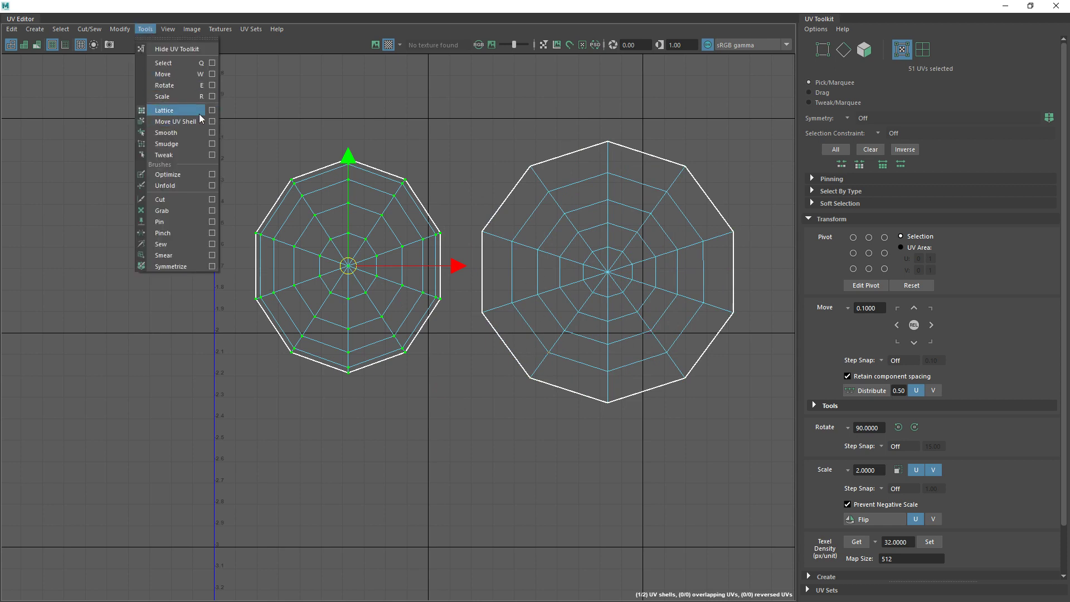
click(167, 129)
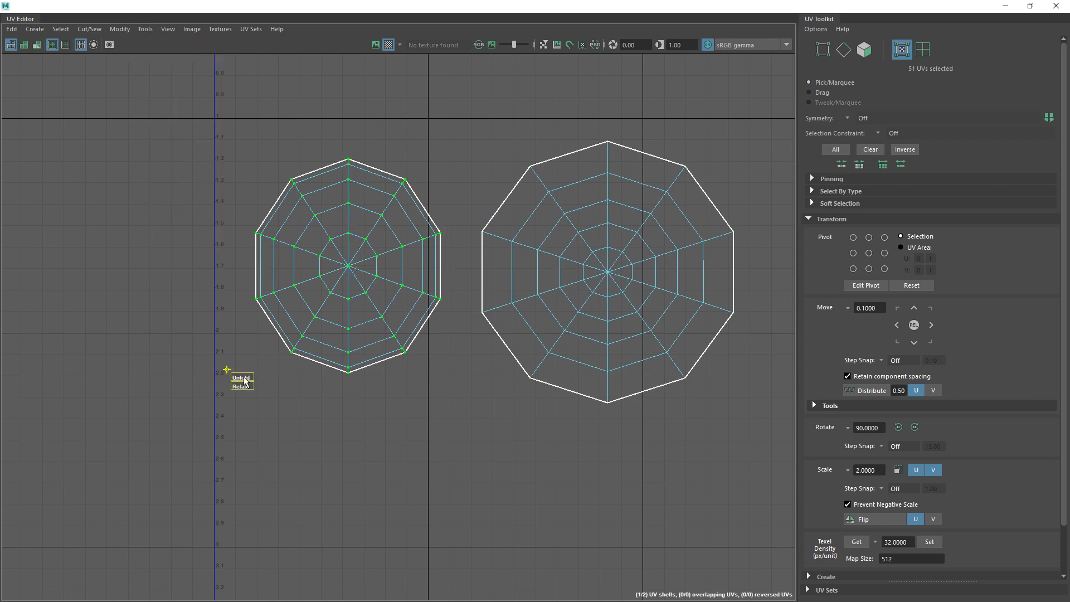
drag(244, 380, 274, 377)
key(w)
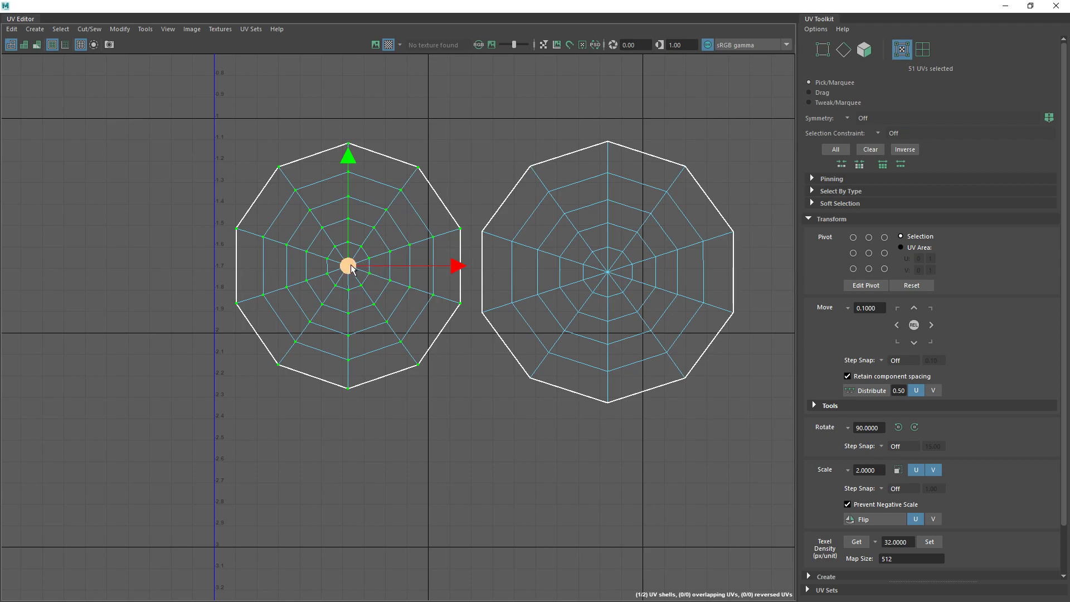
drag(349, 265, 369, 275)
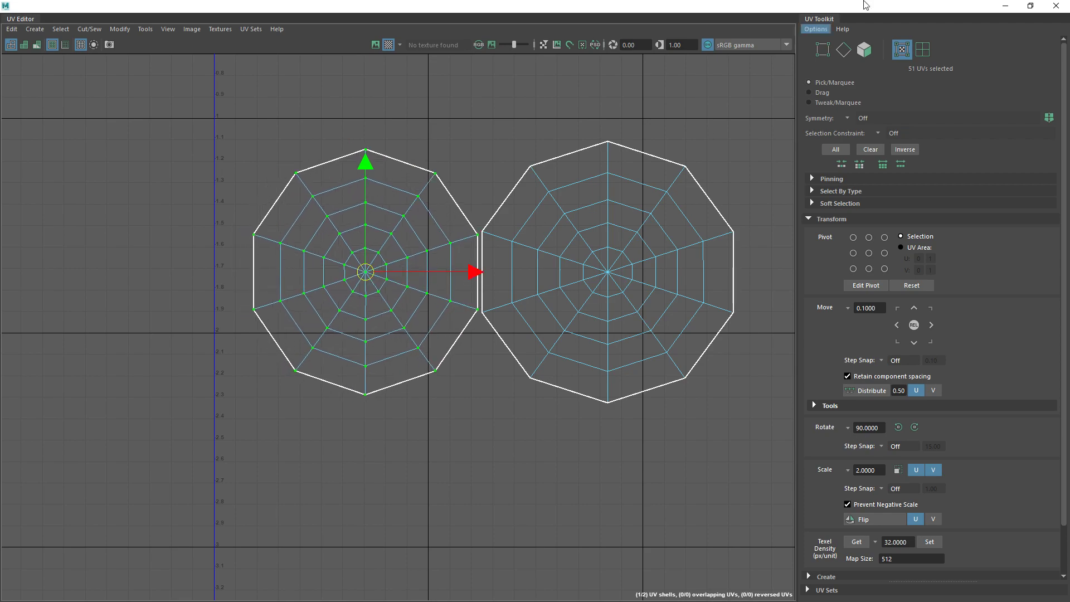
Move the UV Editor aside and examine the checker pattern on the sphere's top, underside and middle seam.
drag(866, 5, 1069, 87)
alt+drag(337, 325, 385, 311)
scroll(363, 393, up, 5)
alt+middle_drag(385, 223, 419, 310)
scroll(419, 309, down, 2)
scroll(419, 310, down, 5)
alt+drag(419, 310, 559, 260)
scroll(453, 271, up, 4)
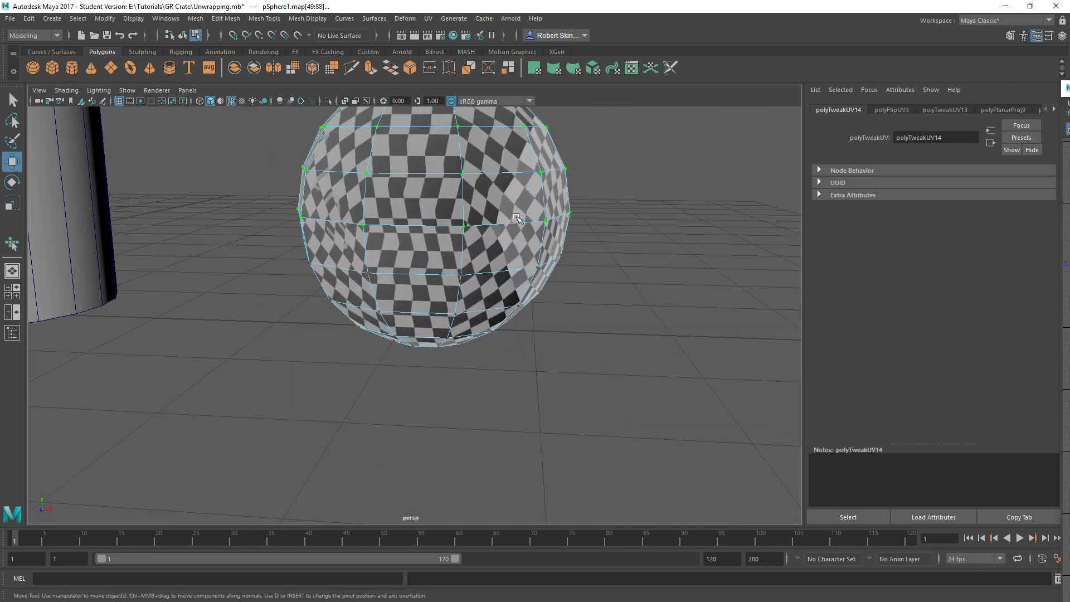
alt+drag(517, 218, 451, 339)
scroll(386, 285, down, 5)
scroll(422, 232, down, 4)
scroll(452, 339, up, 6)
alt+middle_drag(438, 337, 341, 241)
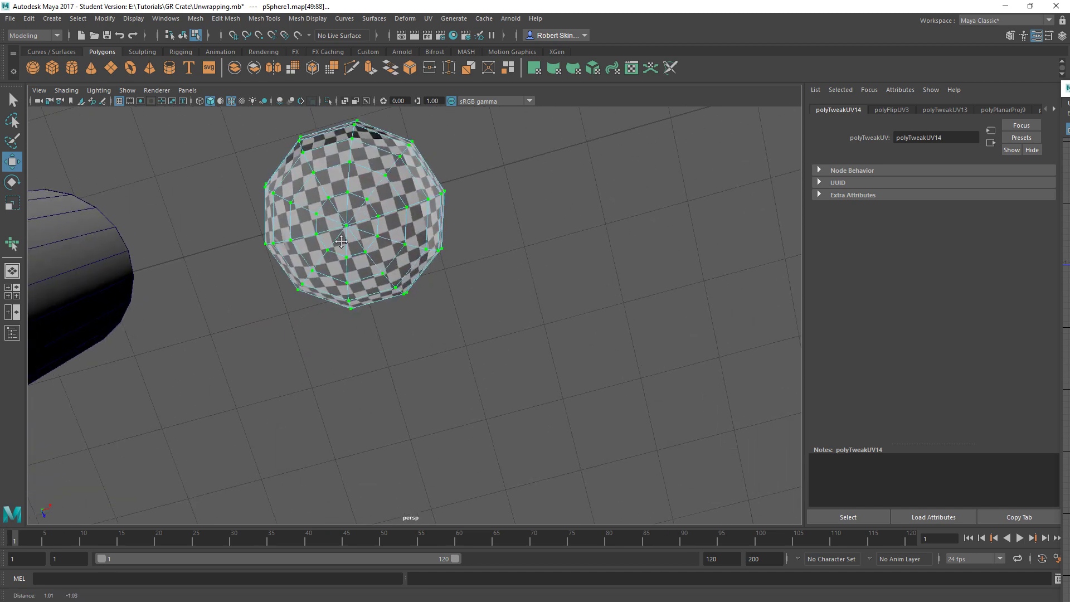
alt+drag(341, 241, 411, 195)
alt+middle_drag(411, 194, 454, 257)
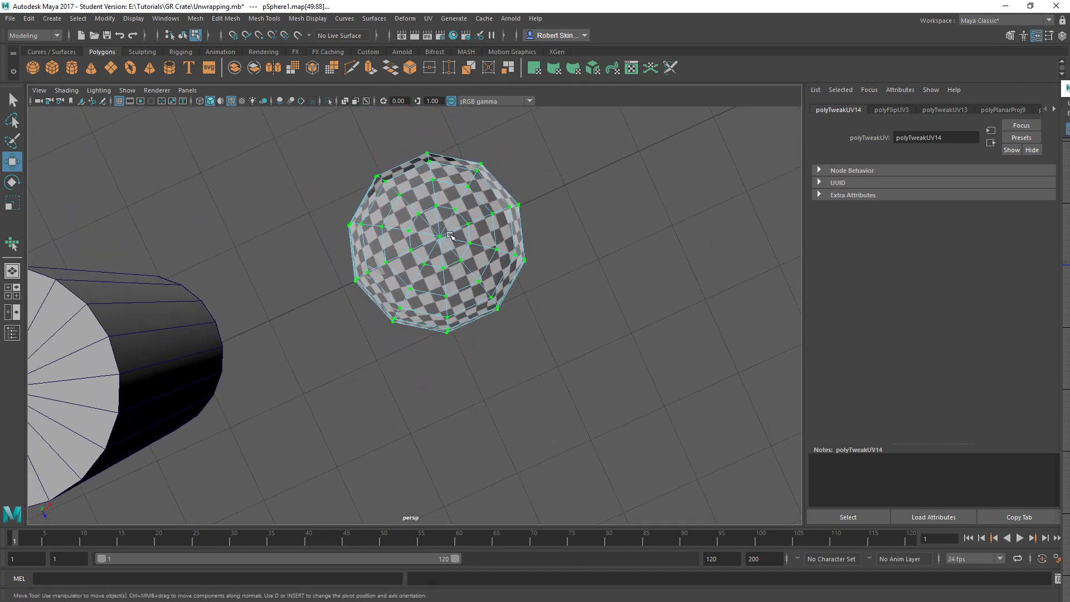
alt+drag(450, 235, 399, 304)
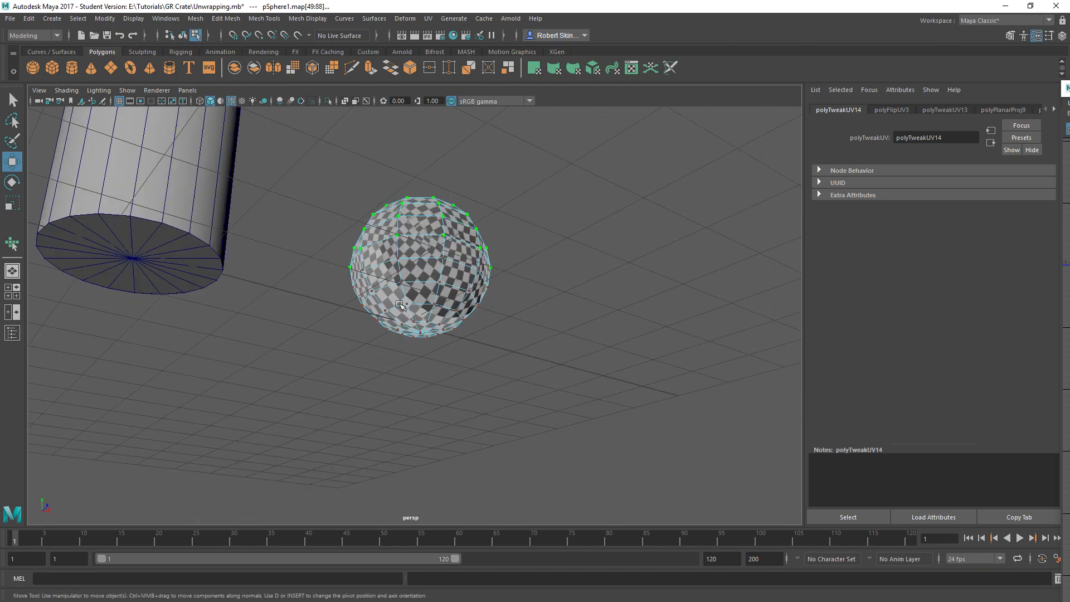
alt+drag(403, 238, 372, 355)
alt+middle_drag(461, 251, 477, 196)
scroll(478, 196, down, 6)
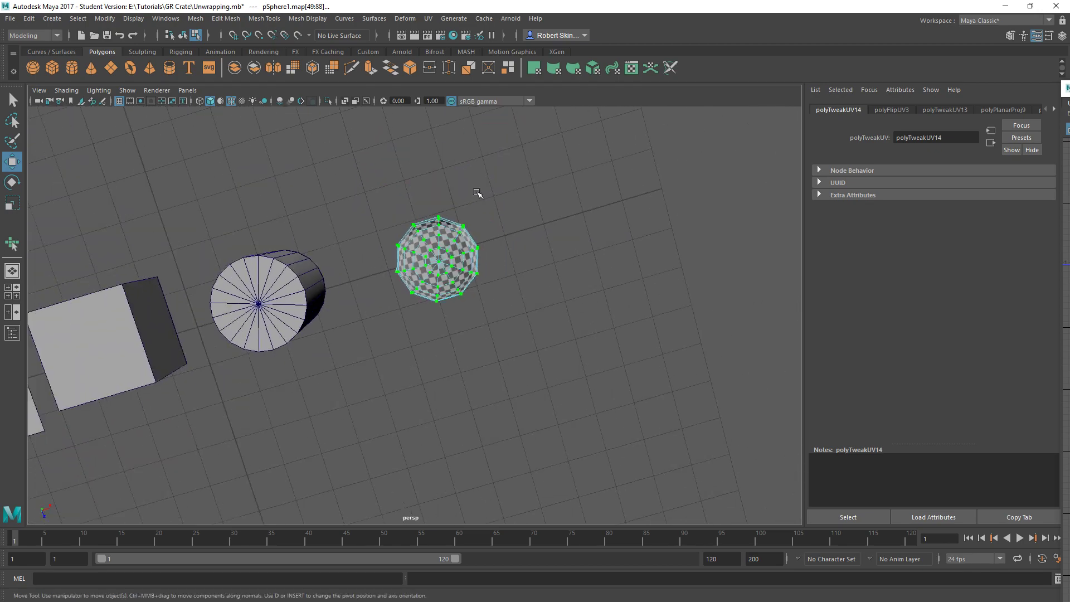
alt+drag(409, 287, 413, 198)
Return the sphere to object mode and bring the maximized UV Editor back into view.
right_click(427, 174)
right_drag(430, 179, 480, 159)
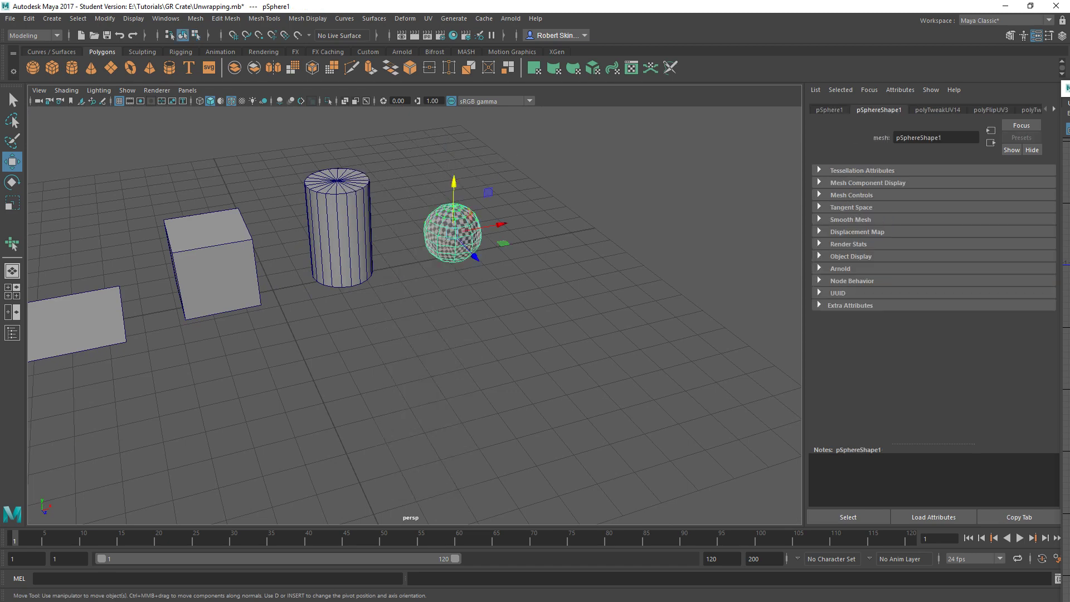
drag(1069, 89, 483, 118)
double_click(483, 118)
mouse_move(172, 155)
mouse_down()
mouse_move(728, 375)
mouse_move(749, 498)
mouse_up()
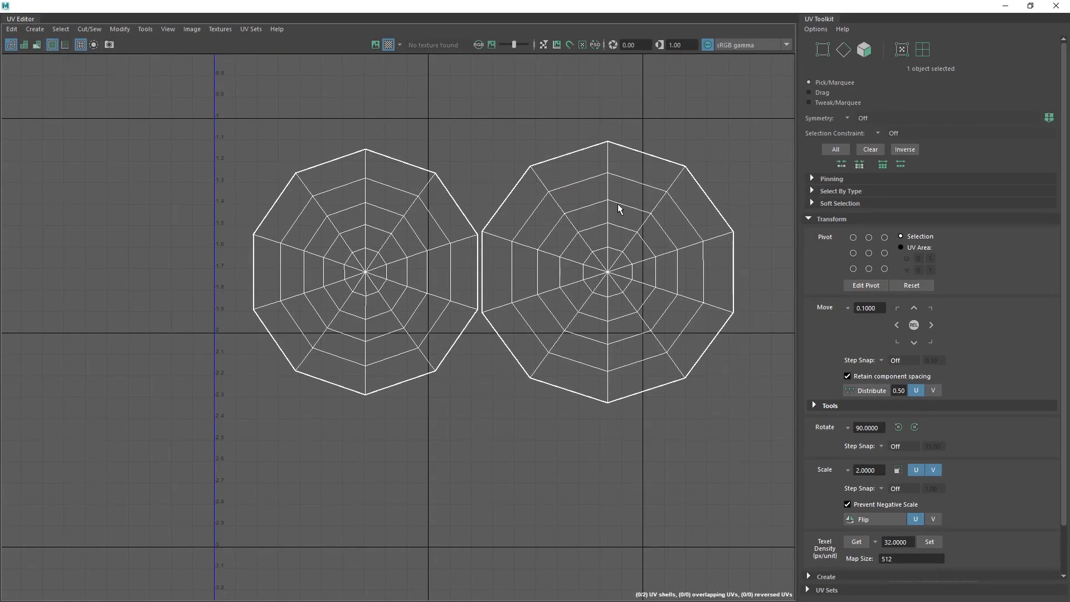
Select both hemisphere shells, scale them down uniformly and place them side by side within one UV tile.
right_drag(612, 200, 564, 183)
drag(230, 70, 740, 429)
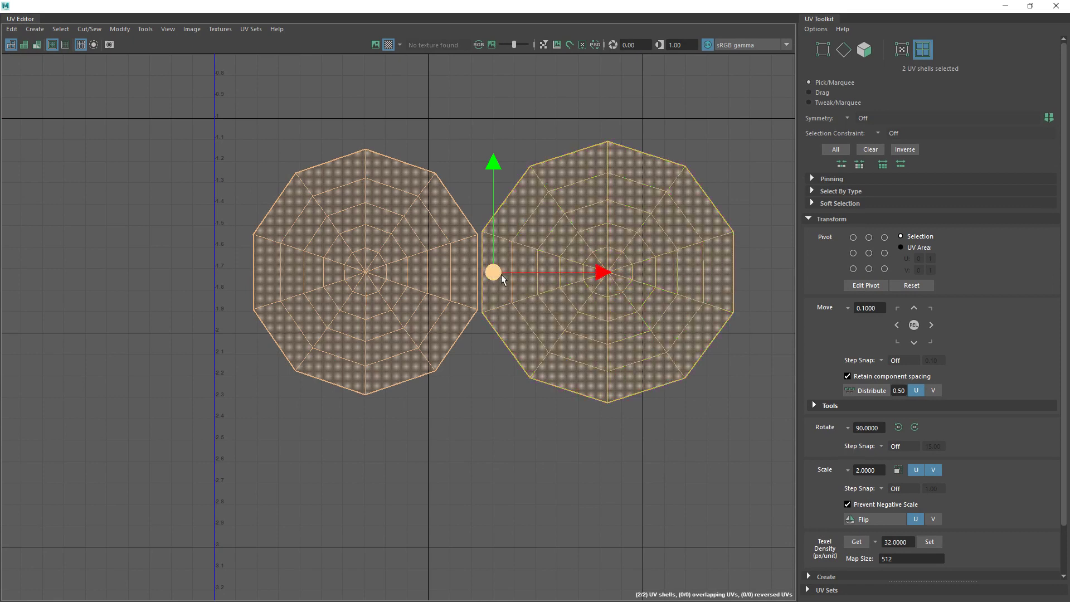
drag(502, 278, 274, 246)
key(r)
key(w)
drag(327, 208, 321, 214)
key(r)
key(w)
click(493, 156)
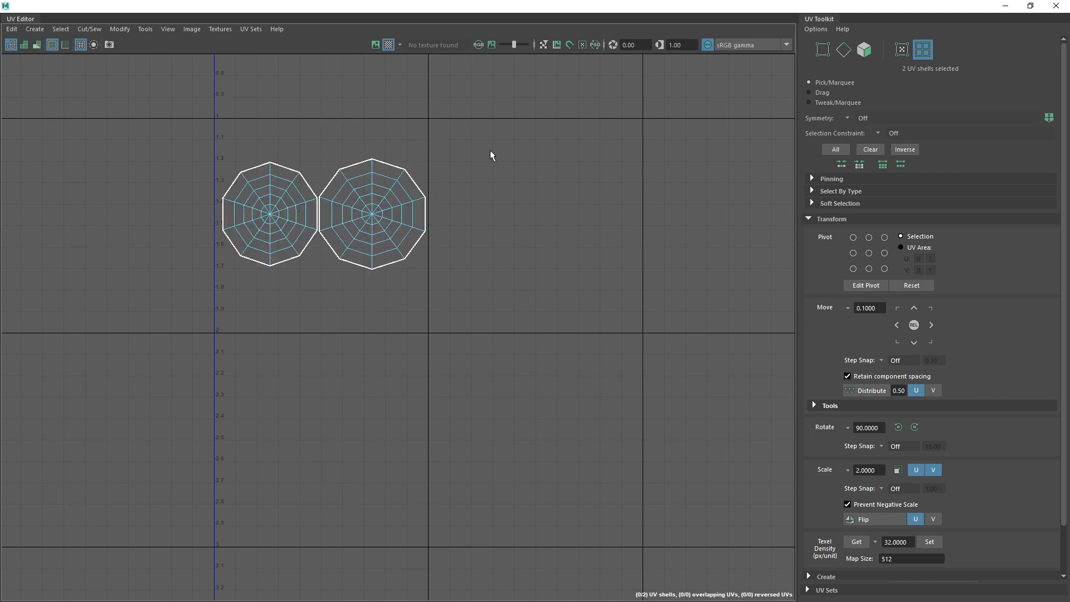
Close the UV Editor, switch the sphere to object mode and frame all four primitives in the viewport.
click(1057, 10)
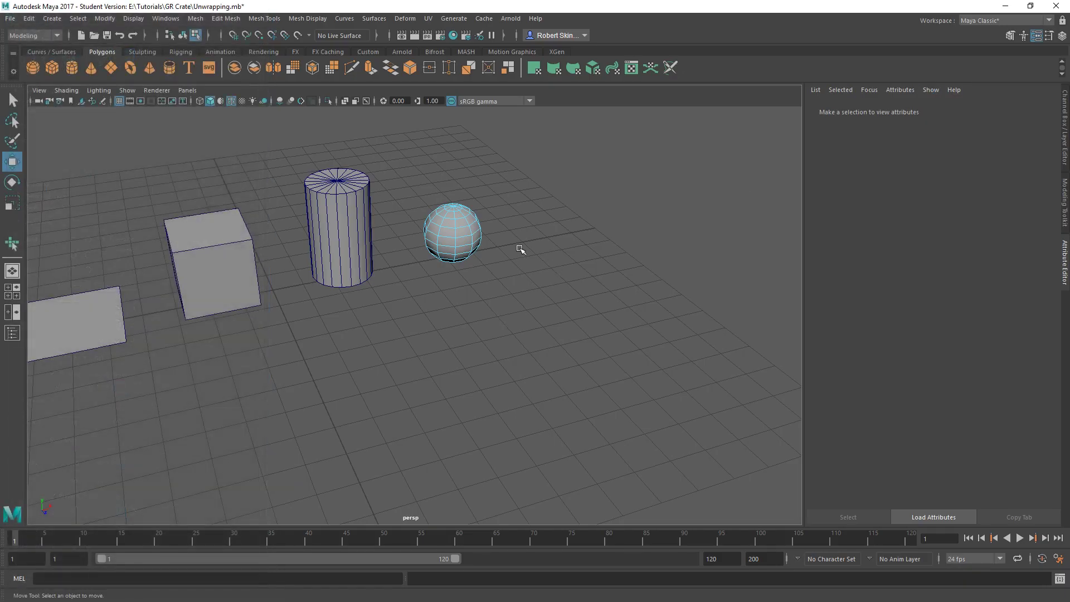
right_drag(520, 248, 561, 235)
alt+middle_drag(368, 269, 527, 315)
scroll(526, 315, down, 2)
click(520, 379)
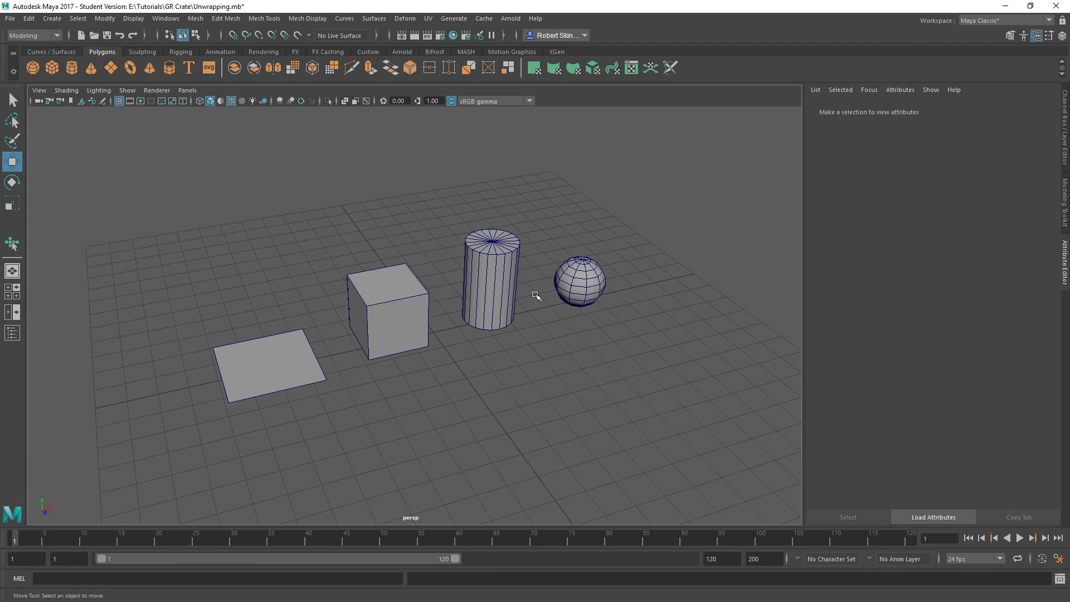
Go through the unwrapped sphere, cylinder, cube and plane by selecting each in turn, and clear the selection.
click(595, 277)
click(508, 271)
click(406, 312)
click(290, 361)
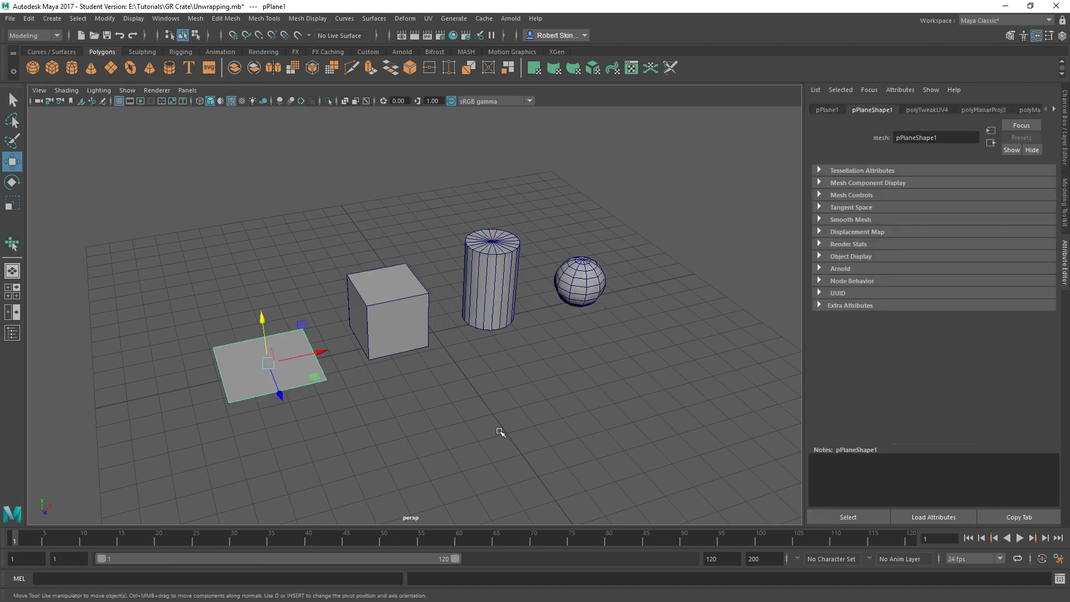
click(506, 428)
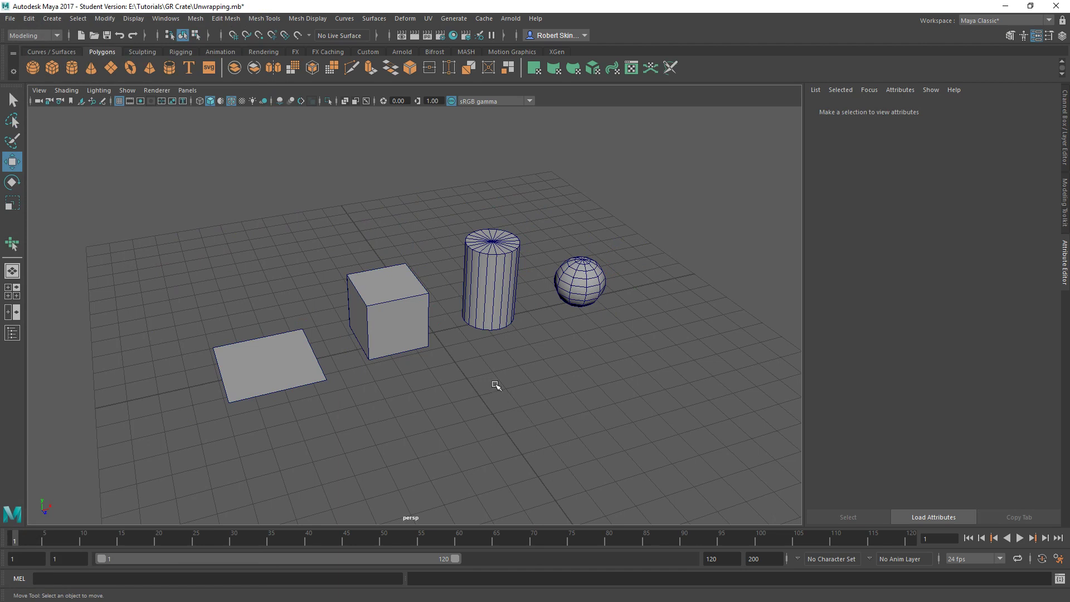